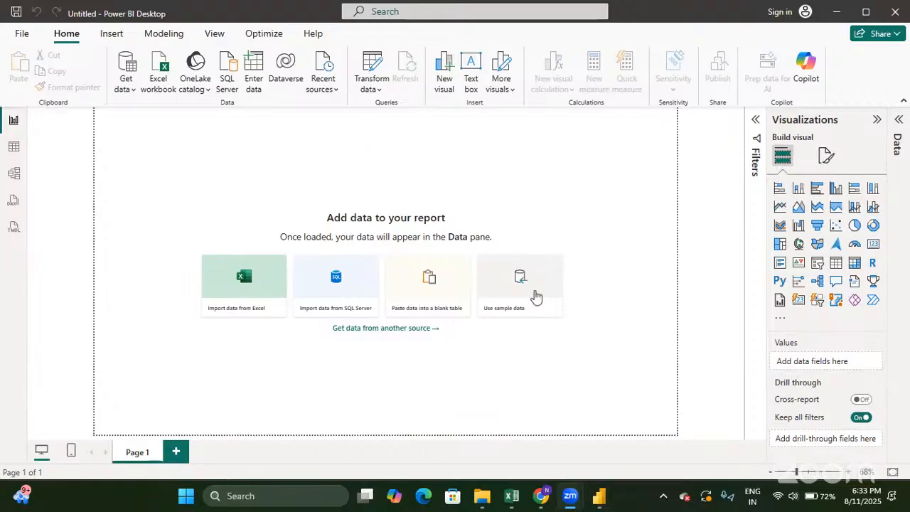
Step: Switch to the Superstore.xlsx workbook in Excel and examine the Orders sheet's column headers from Row ID through Discount
left_click(540, 495)
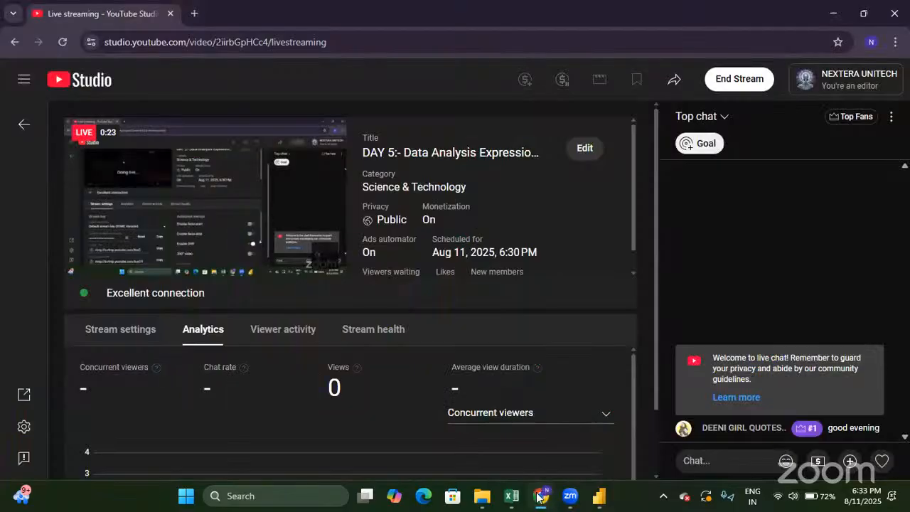
left_click(512, 501)
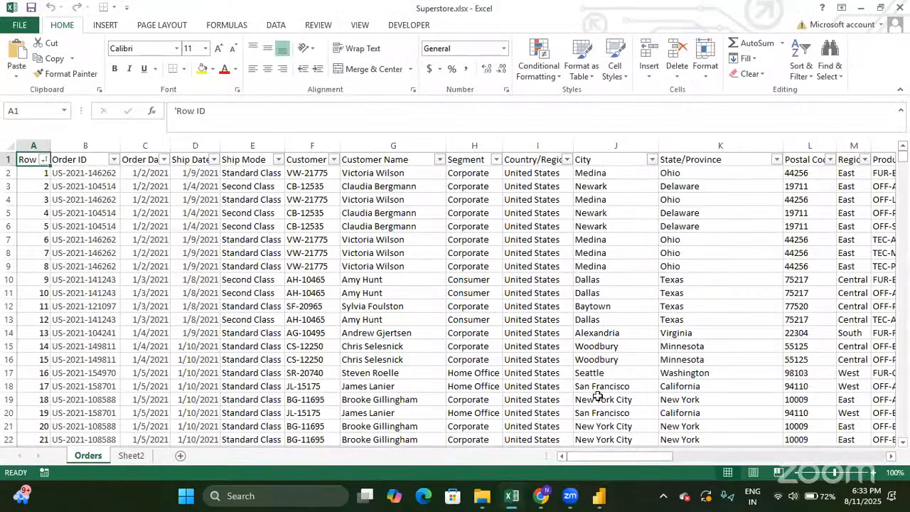
key("Right")
key("Right")
key("Right")
key("Right")
key("Right")
key("Right")
key("Right")
key("Right")
key("Right")
key("Right")
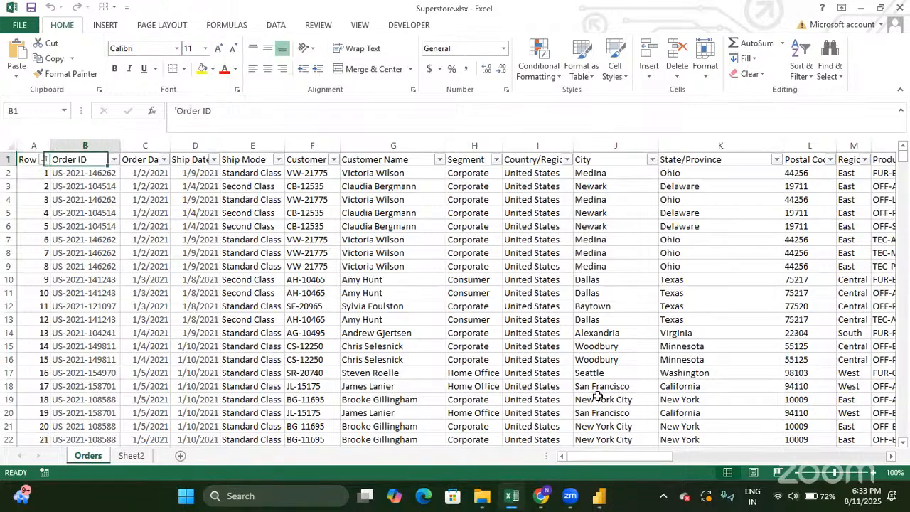
key("Right")
key("Right")
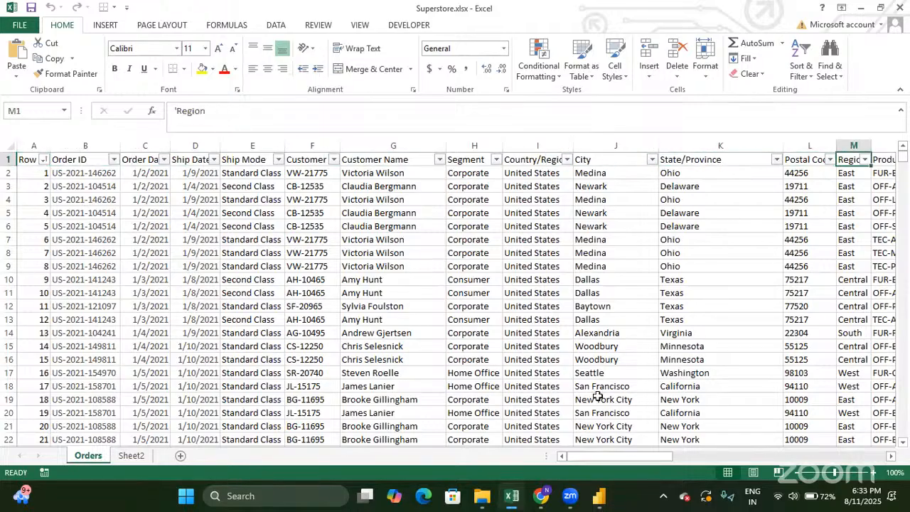
key("Right")
key("Right")
key("Right")
key("Right")
key("Right")
key("Right")
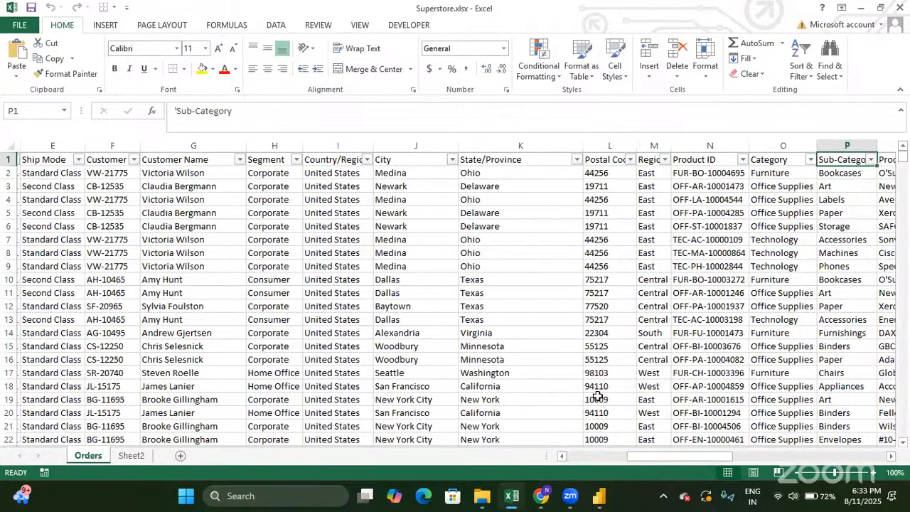
key("Right")
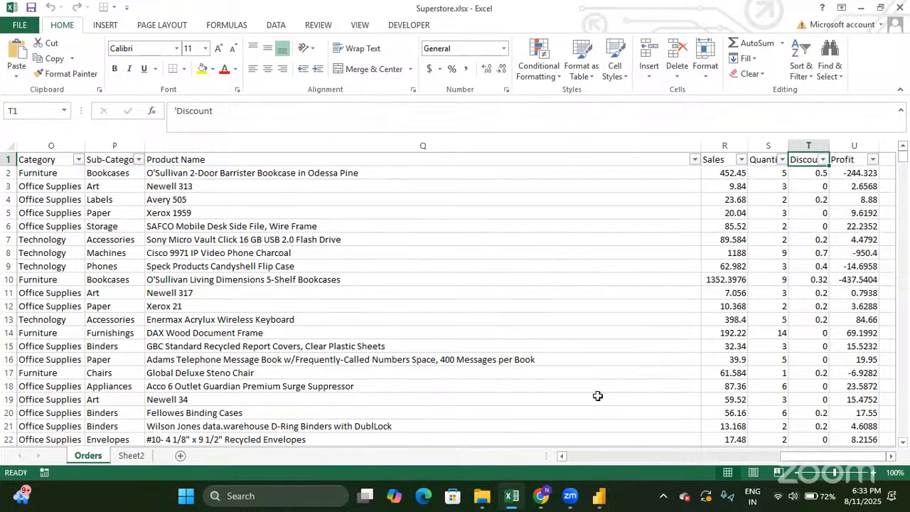
Step: Go back along the Orders header row to the Row ID column
key("Left")
key("Left")
key("Left")
key("Left")
key("Left")
key("Left")
key("Left")
key("Left")
key("Left")
key("Left")
key("Left")
key("Left")
key("Left")
key("Left")
key("Left")
key("Left")
key("Left")
key("Left")
key("Left")
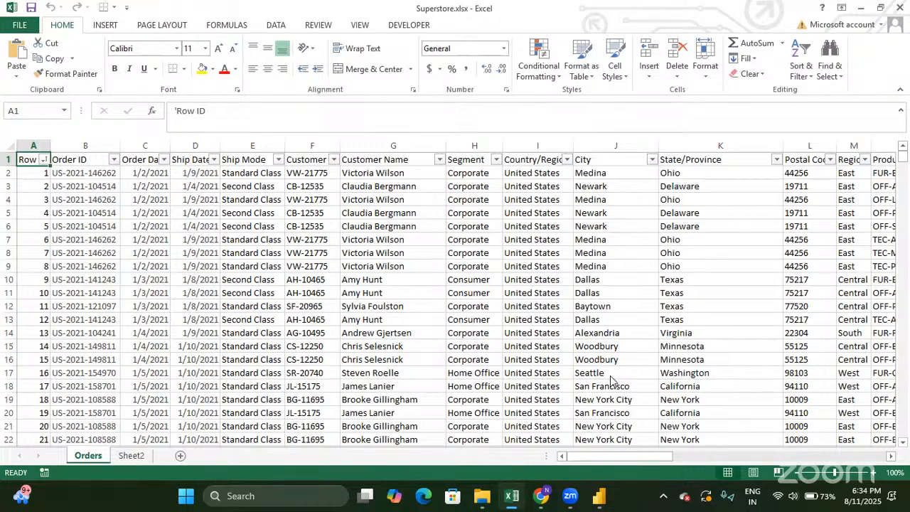
Step: Check the blank Power BI report, return to the Excel workbook and examine the Order Date, Ship Date and Ship Mode columns
left_click(601, 505)
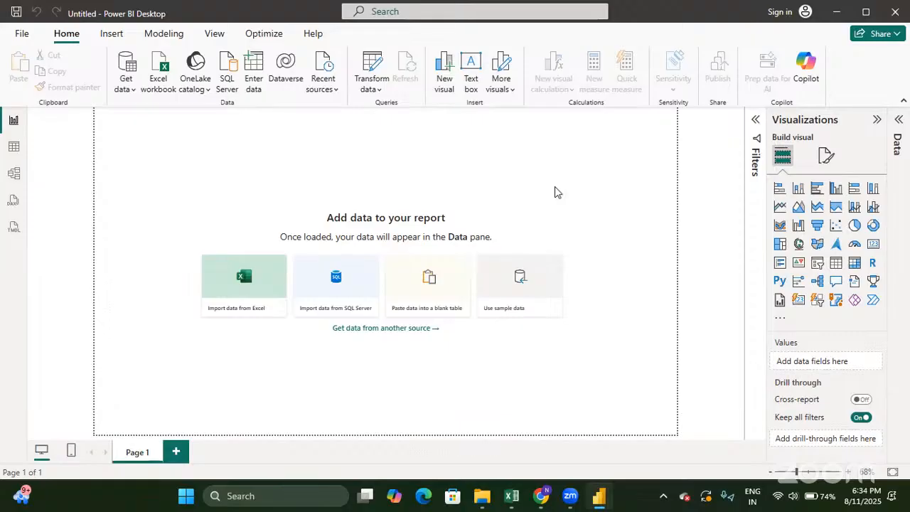
key("alt+Tab")
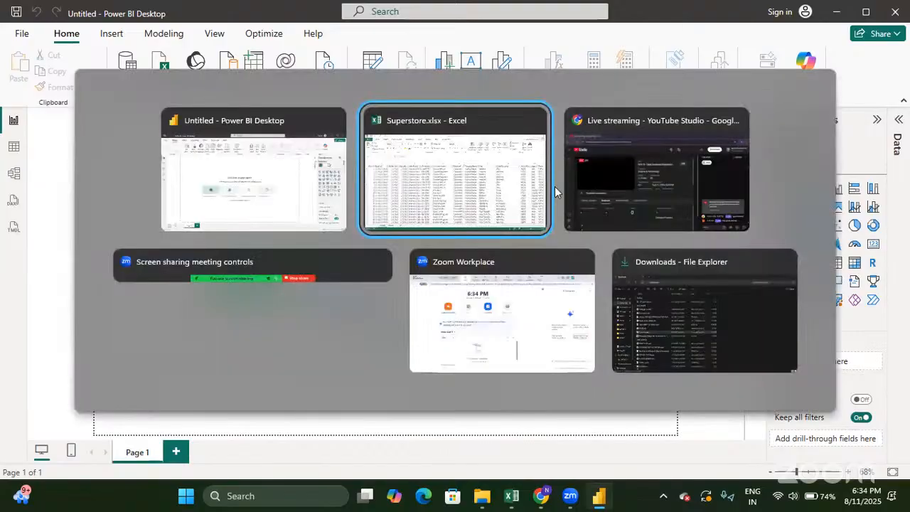
key("Right")
key("Right")
key("Right")
key("Right")
key("Right")
key("Right")
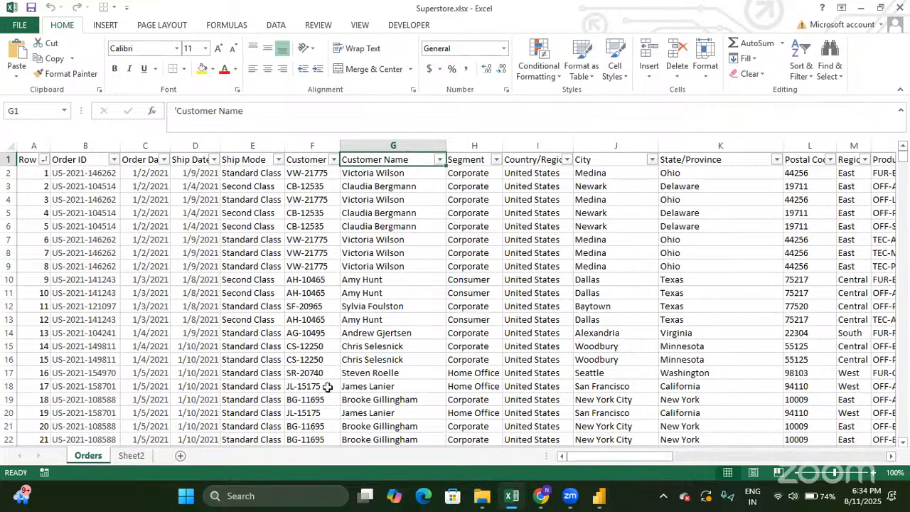
scroll(327, 386, "down", 3)
scroll(327, 386, "up", 3)
left_click(149, 145)
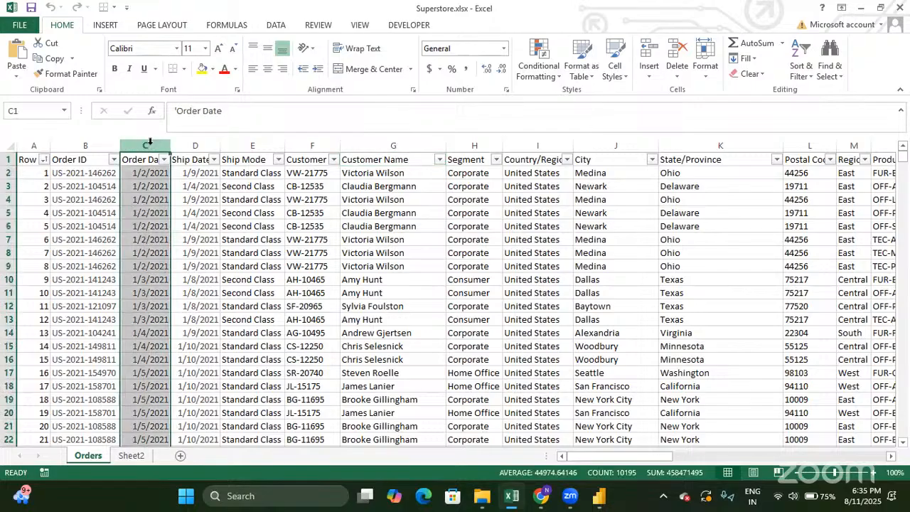
left_click(208, 143)
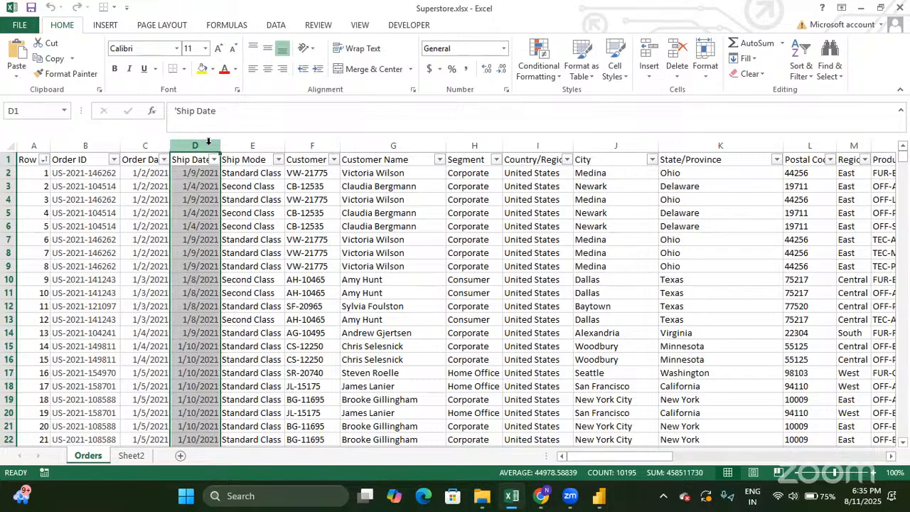
left_click(265, 143)
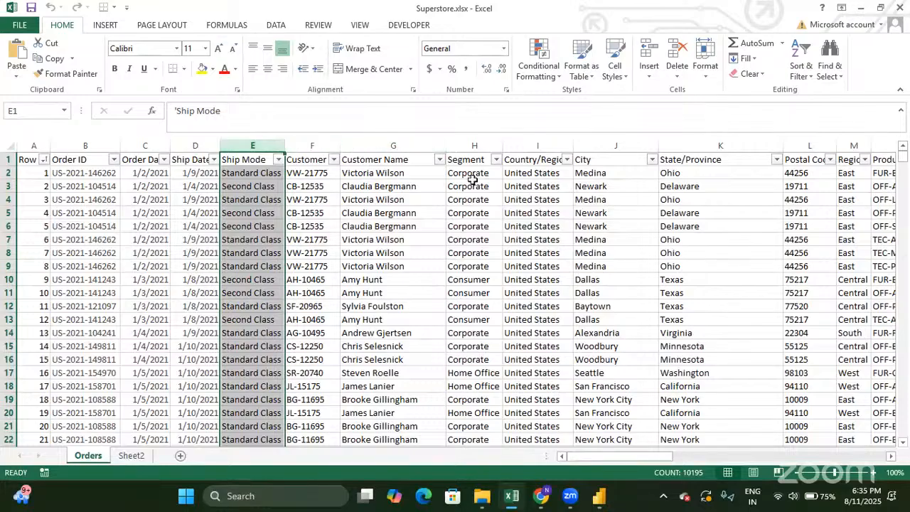
Step: Examine the remaining Orders column headers from Customer ID through Profit, up to the empty columns beyond the data
key("Right")
key("Right")
key("Right")
key("Right")
key("Right")
key("Right")
key("Right")
key("Right")
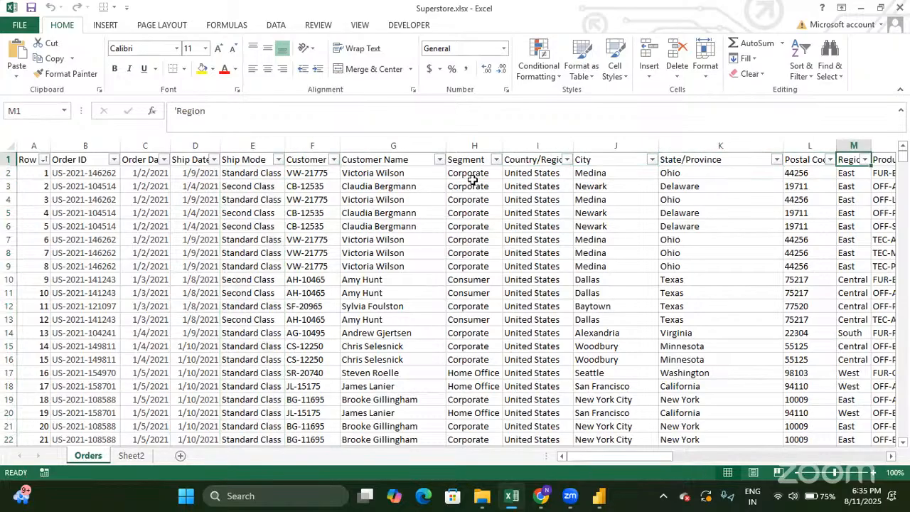
key("Right")
key("Right")
key("Right")
key("Right")
key("Right")
key("Right")
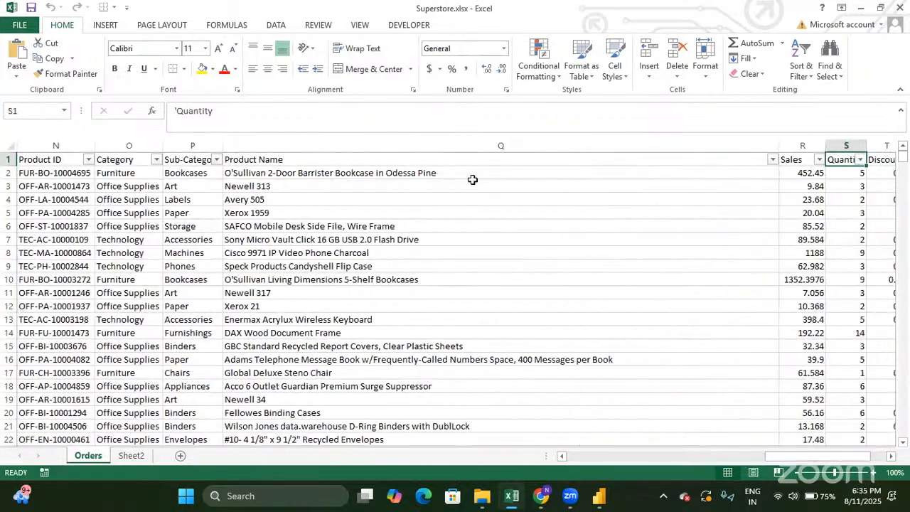
key("Right")
key("Right")
key("Right")
key("Right")
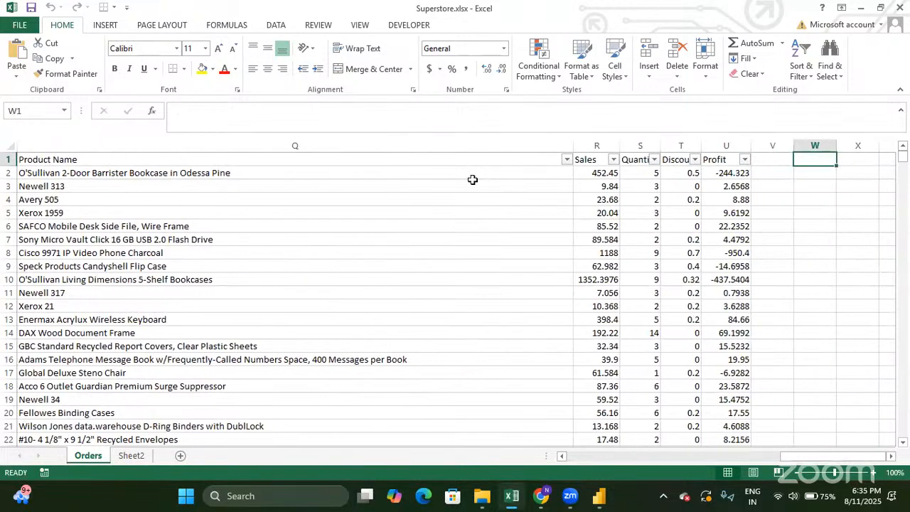
Step: Enlarge the sheet to 115% and enter "DAX" in Y1 with "Data Analysis Expression" beside it in Z1
key("Right")
key("Right")
key("Right")
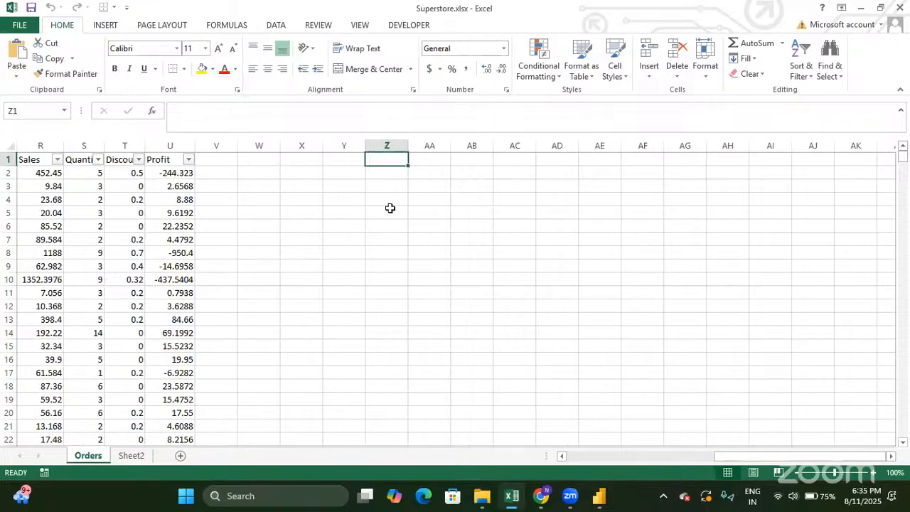
scroll(391, 208, "up", 1, "ctrl")
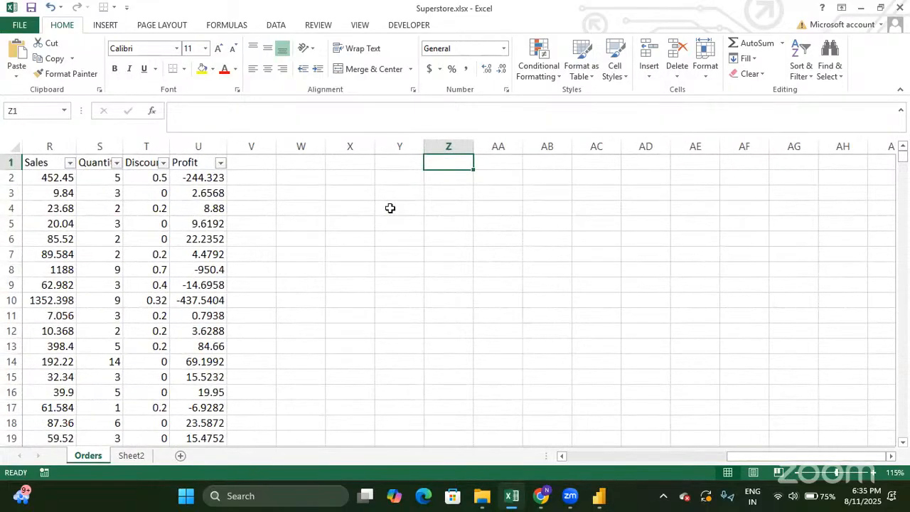
key("Left")
type("DAX")
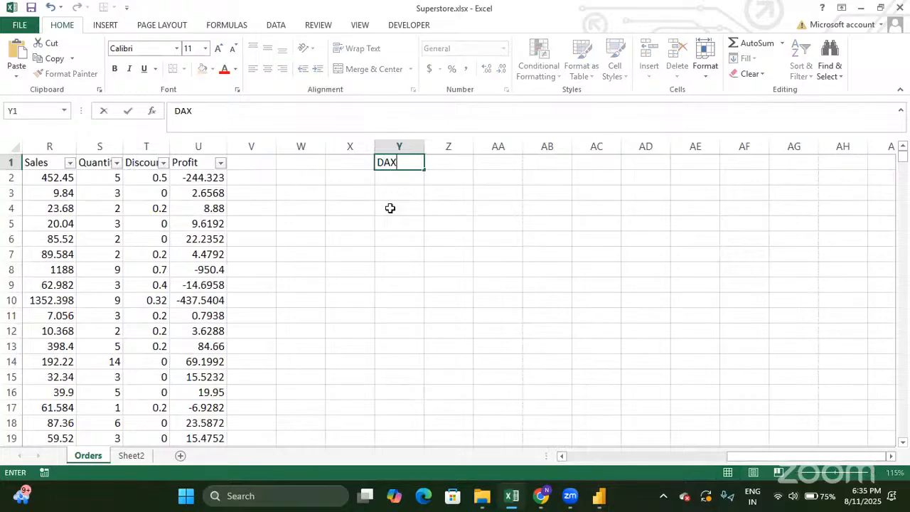
key("Right")
type("Data ")
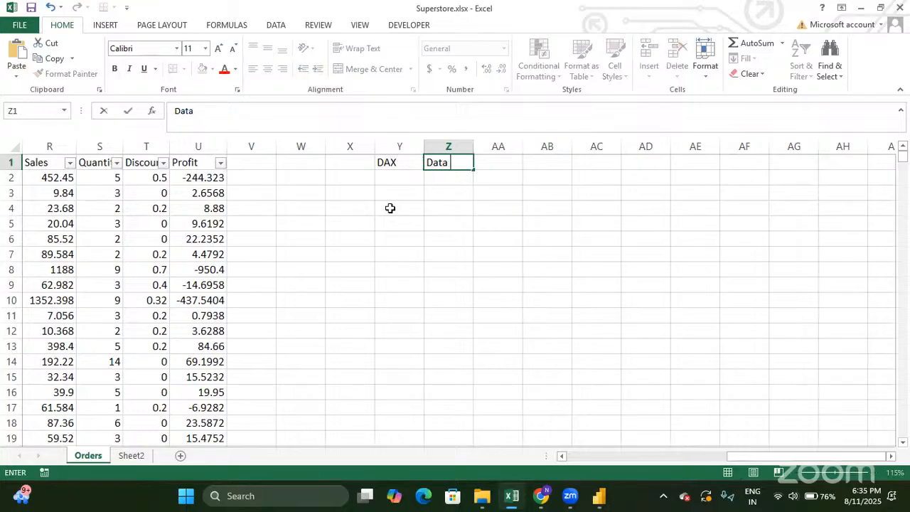
type("Analysis Expression")
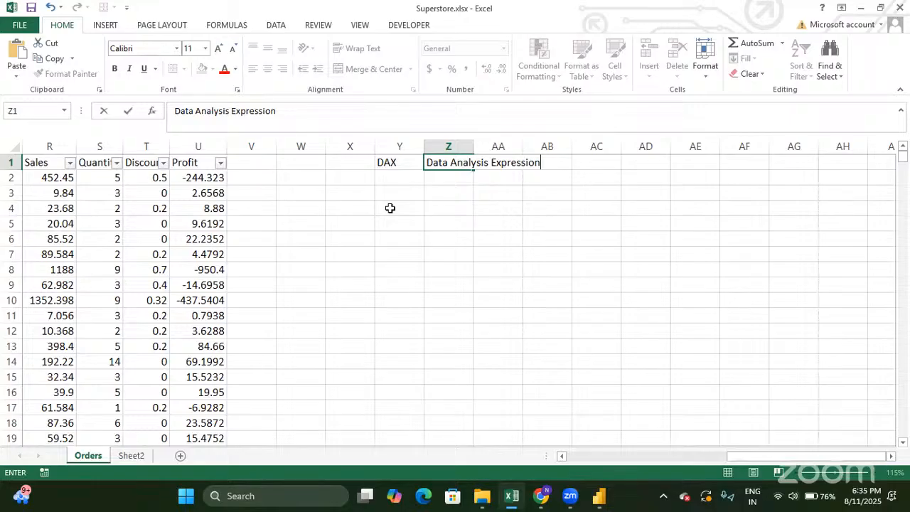
Step: Add the note "formula language" in cell Z2, below the DAX definition
key("Return")
type("f")
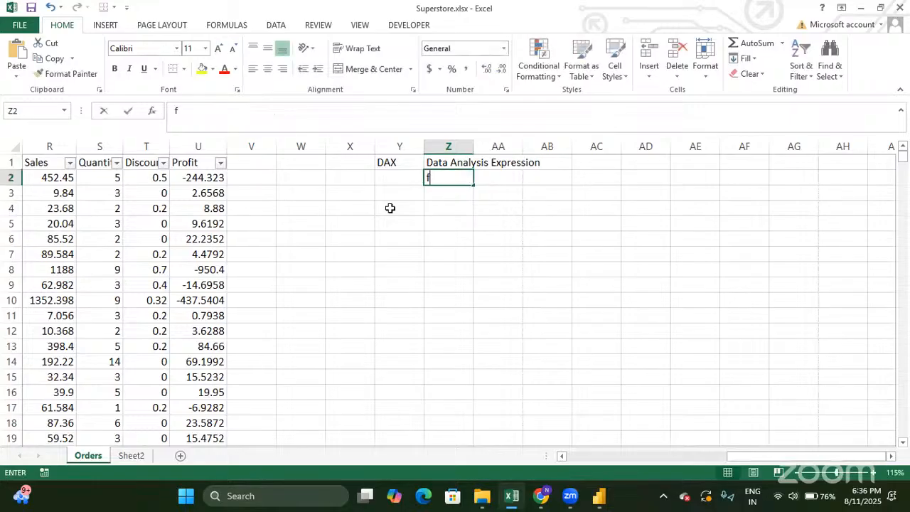
type("orm")
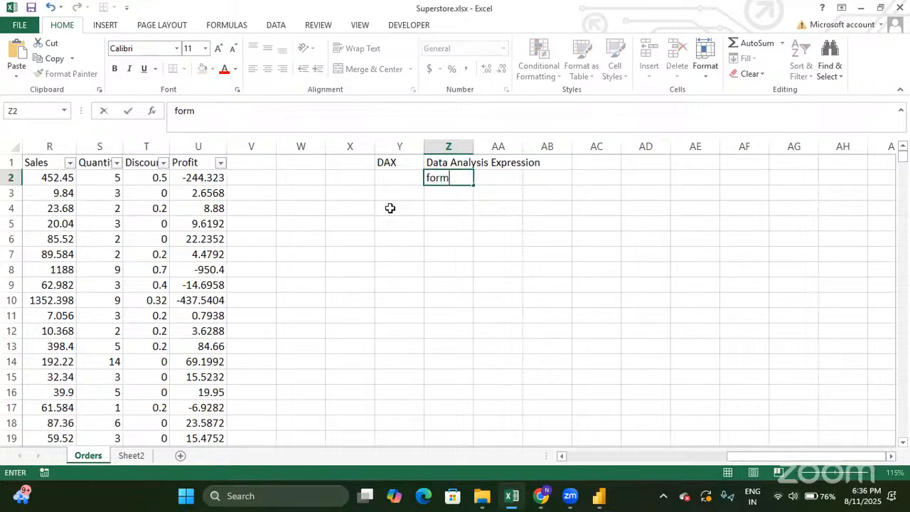
type("ula lan")
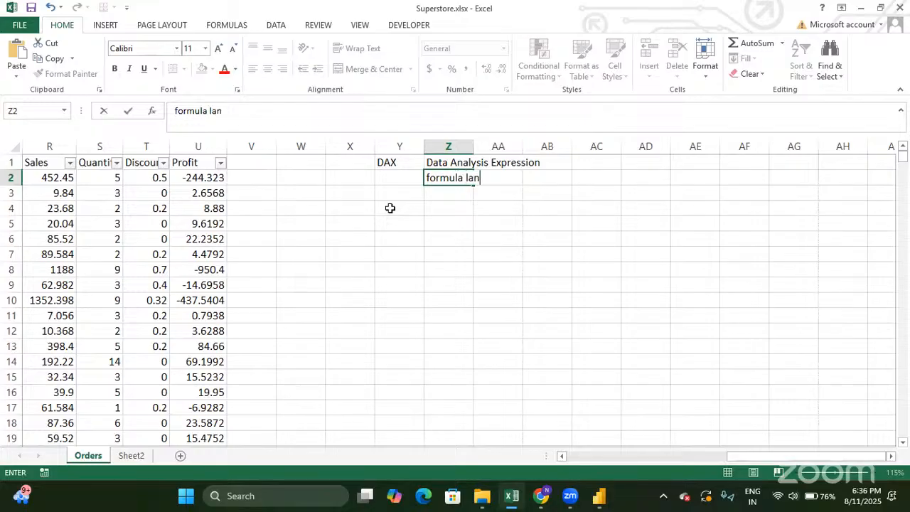
type("guage")
key("Left")
key("Up")
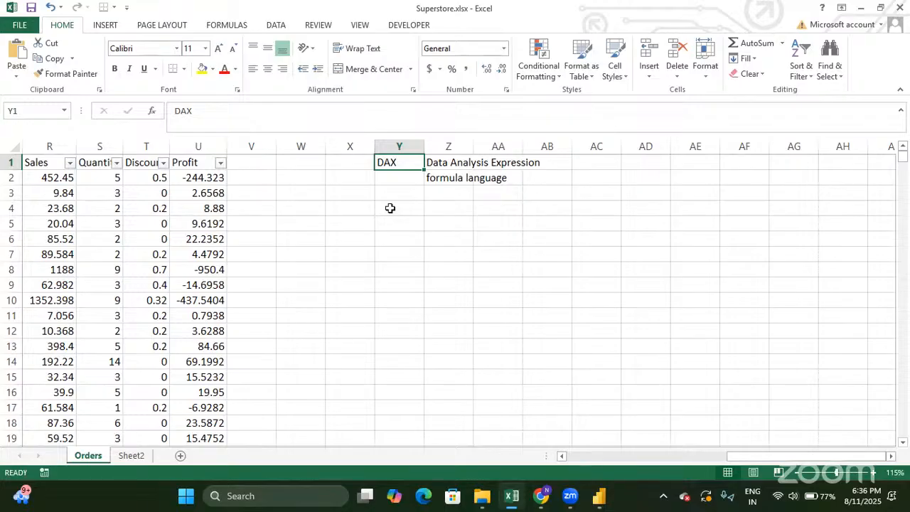
Step: Enter "Calculated Column" in cell Y4 as the first DAX calculation type
key("Down")
key("Down")
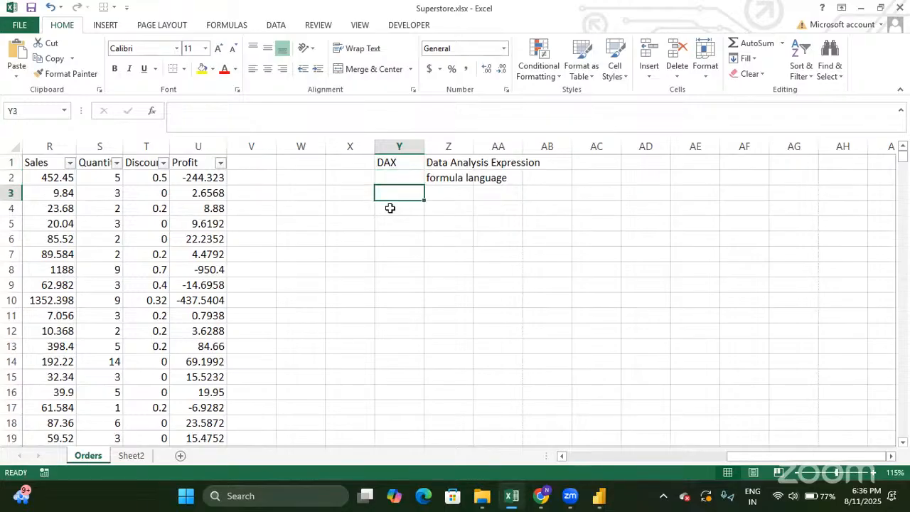
key("Down")
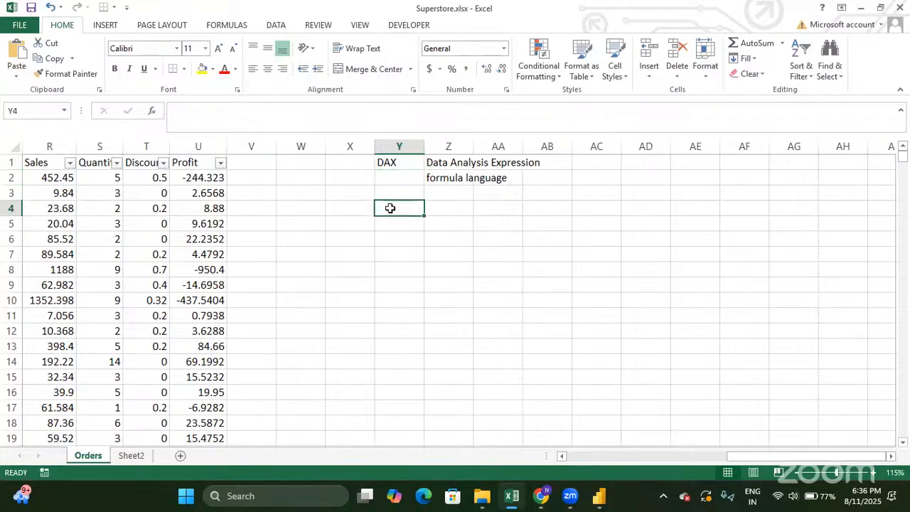
type("Cal")
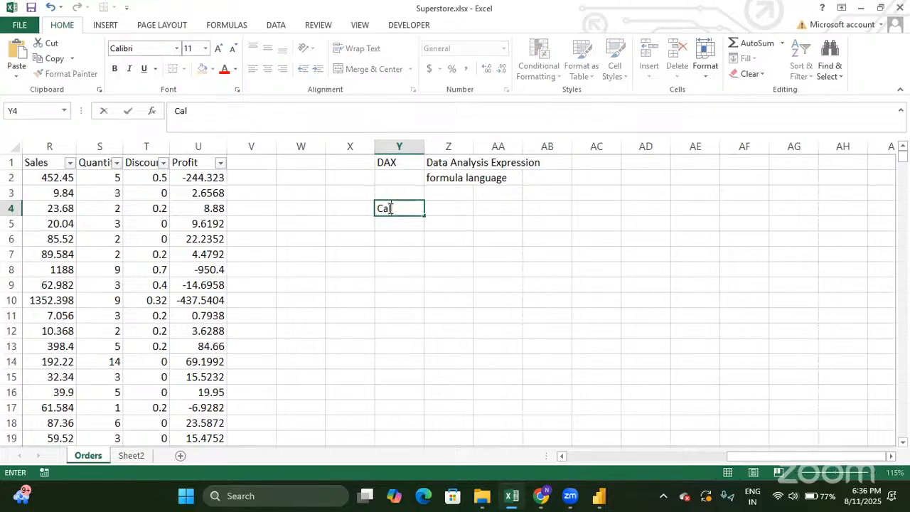
type("culated C")
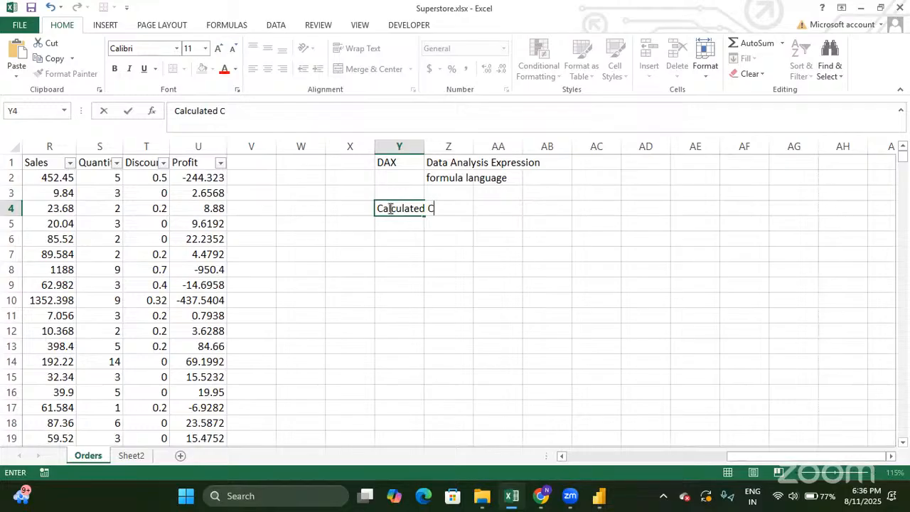
type("olumn")
key("Return")
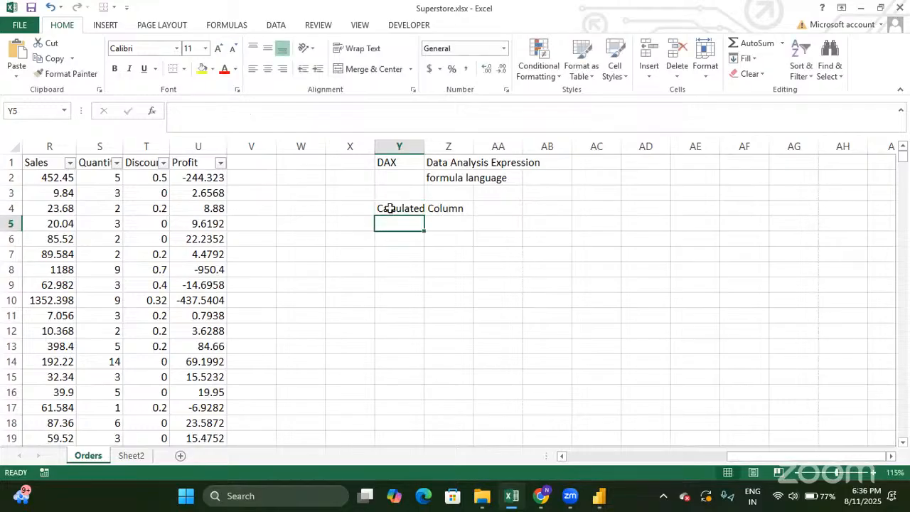
Step: Enter "Calculated Measure" in cell Y5, then reselect the Calculated Column entry in Y4
type("Calculated ")
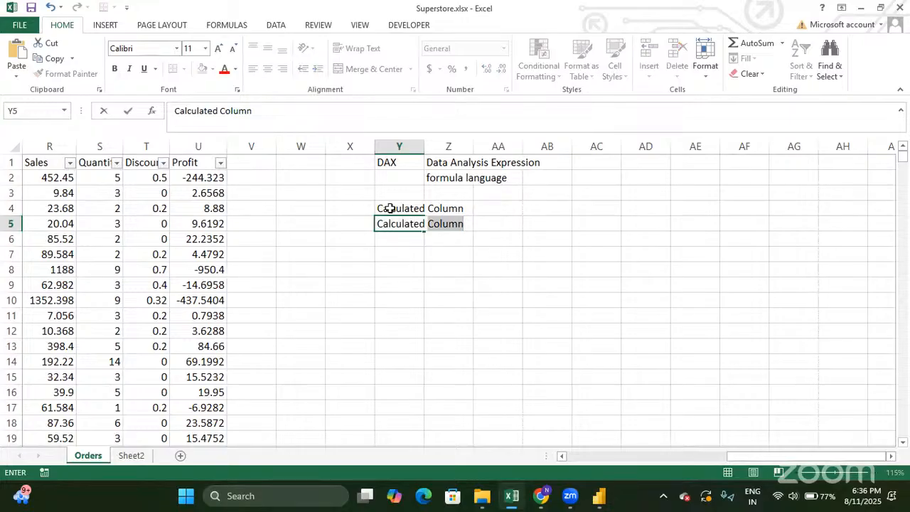
type("Measure")
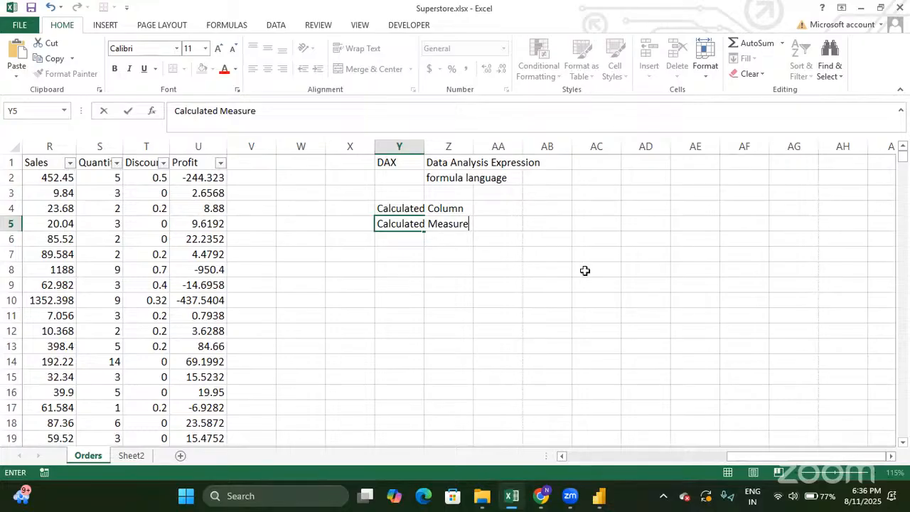
left_click(410, 209)
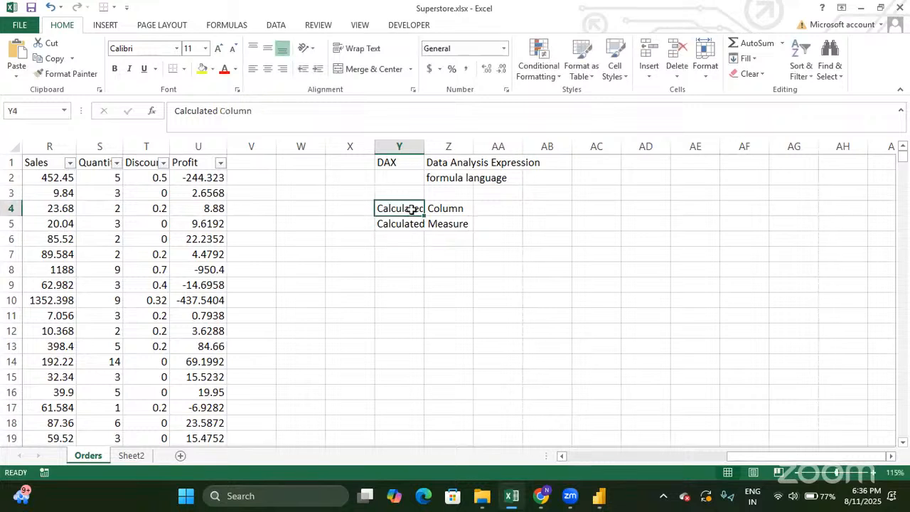
left_click(403, 224)
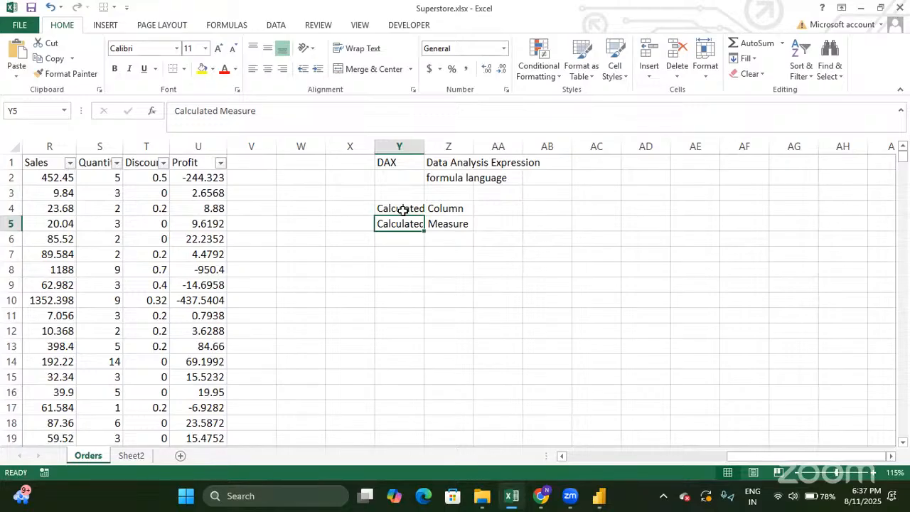
left_click(402, 210)
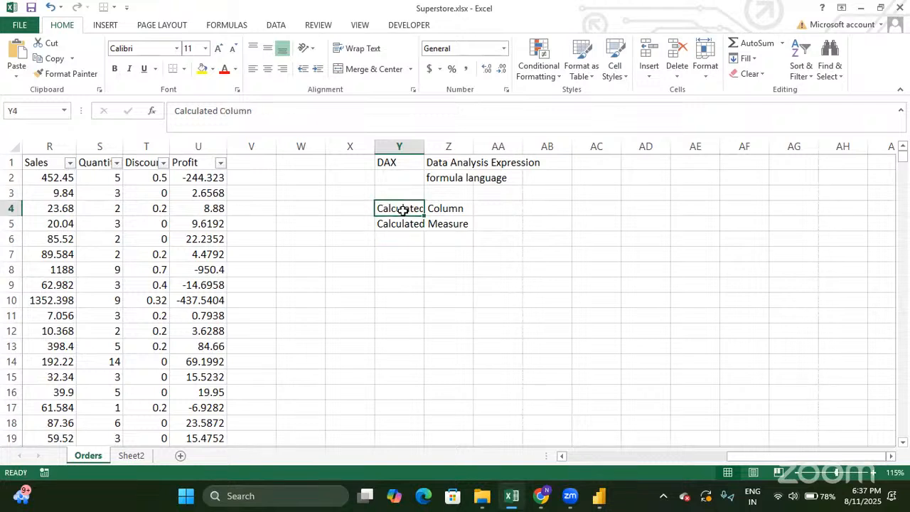
Step: Copy the "Calculated Column" entry from Y4 into V1 as a new header beside Profit, then select V1
key("ctrl+c")
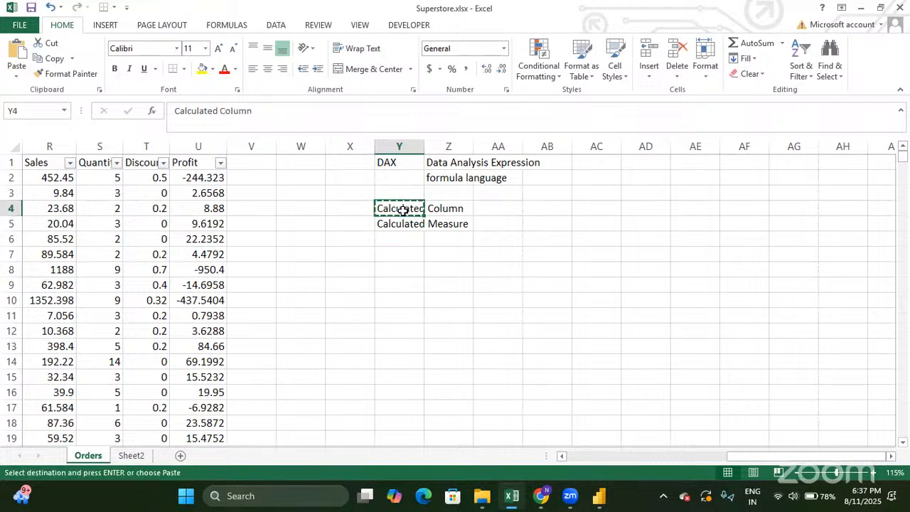
left_click(257, 163)
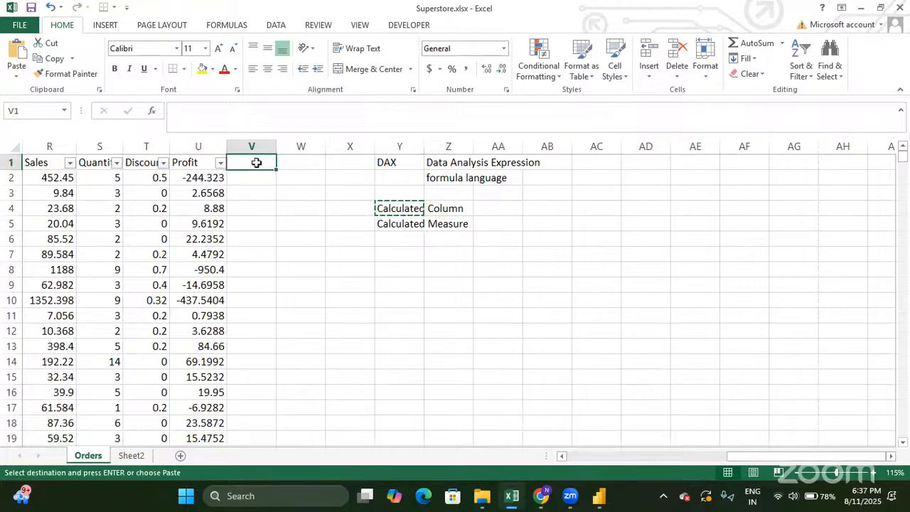
key("ctrl+v")
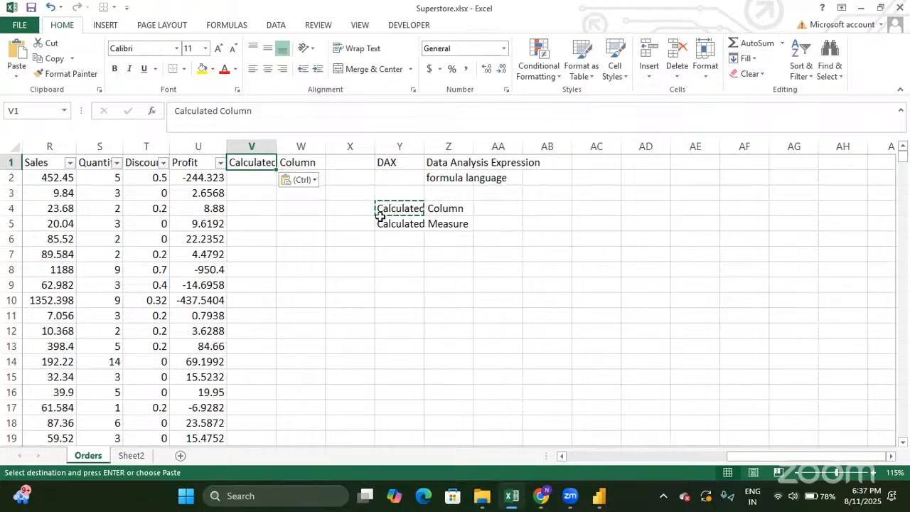
left_click(349, 213)
key("Escape")
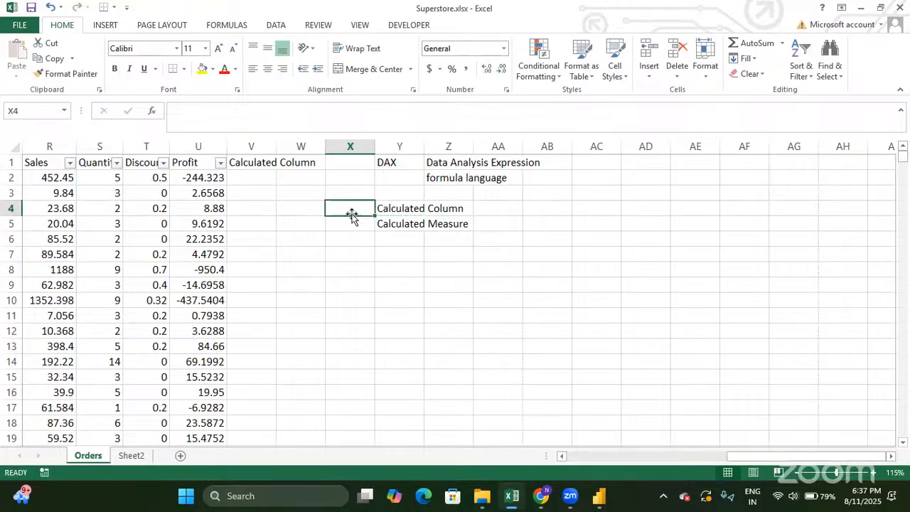
left_click(262, 165)
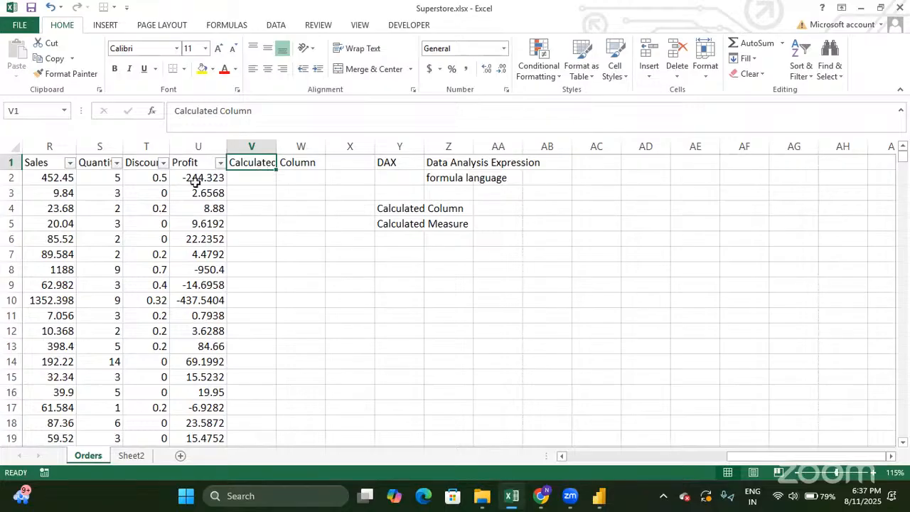
Step: Examine the Profit column as a whole and its individual values in rows 2 and 3, including the column's sum
left_click(199, 146)
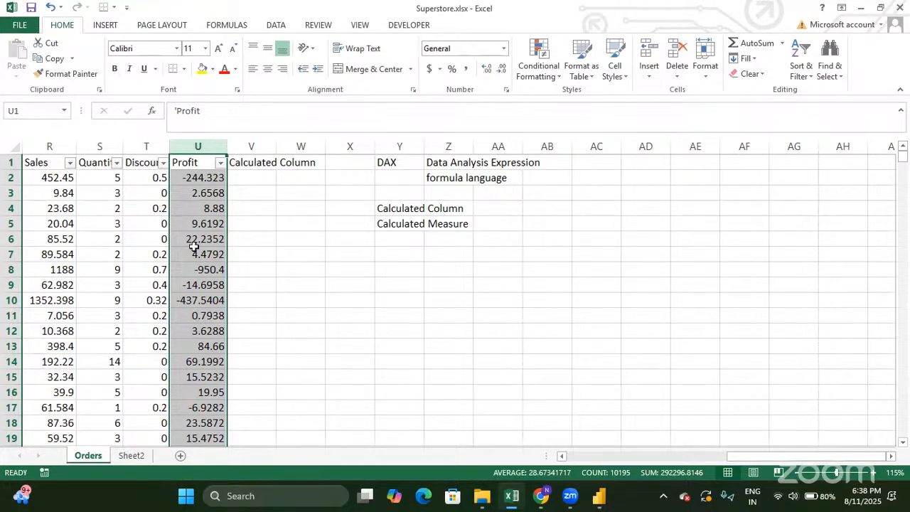
left_click(8, 177)
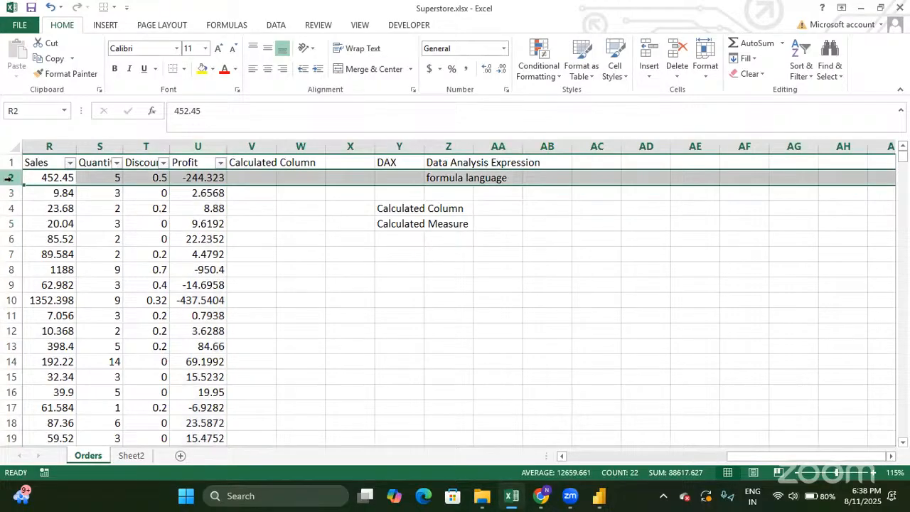
left_click(194, 178)
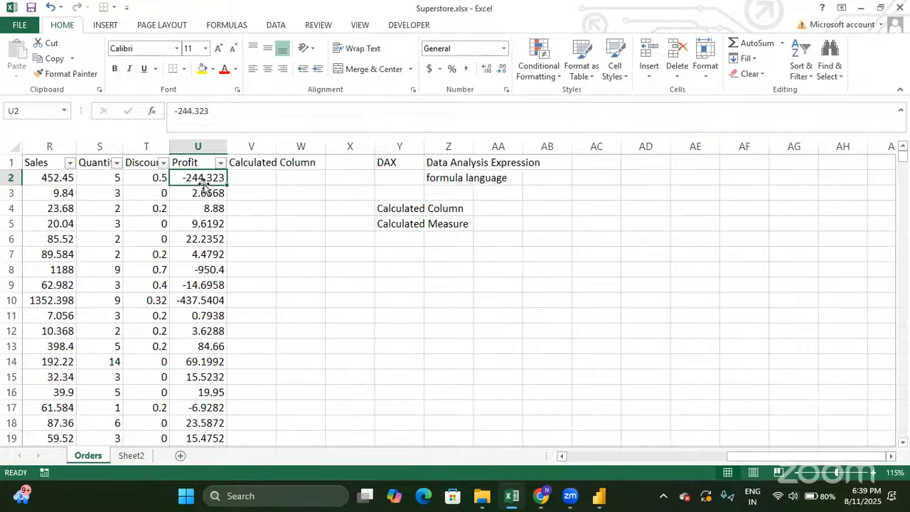
key("Down")
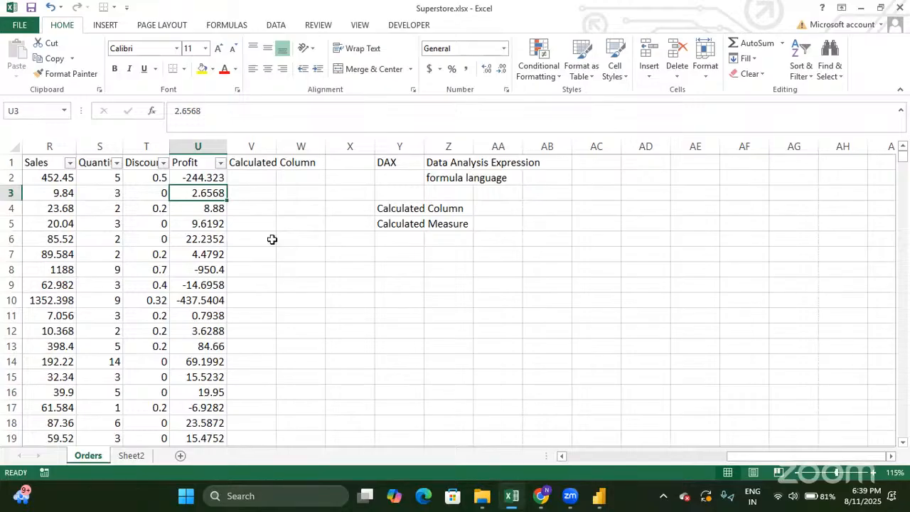
left_click(201, 183)
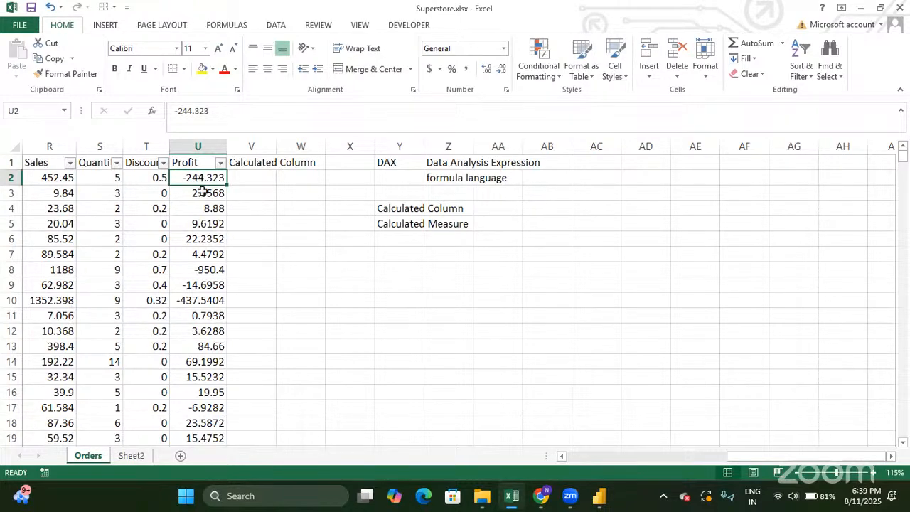
left_click(203, 191)
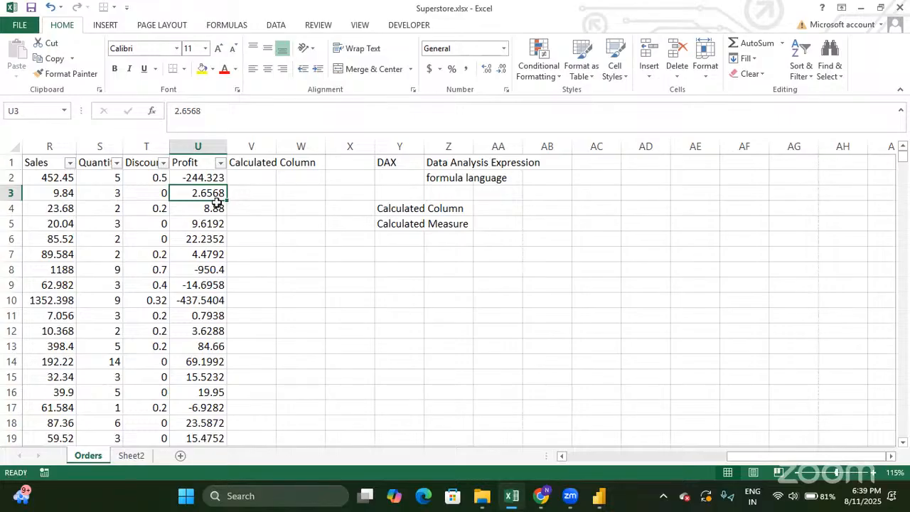
left_click(199, 147)
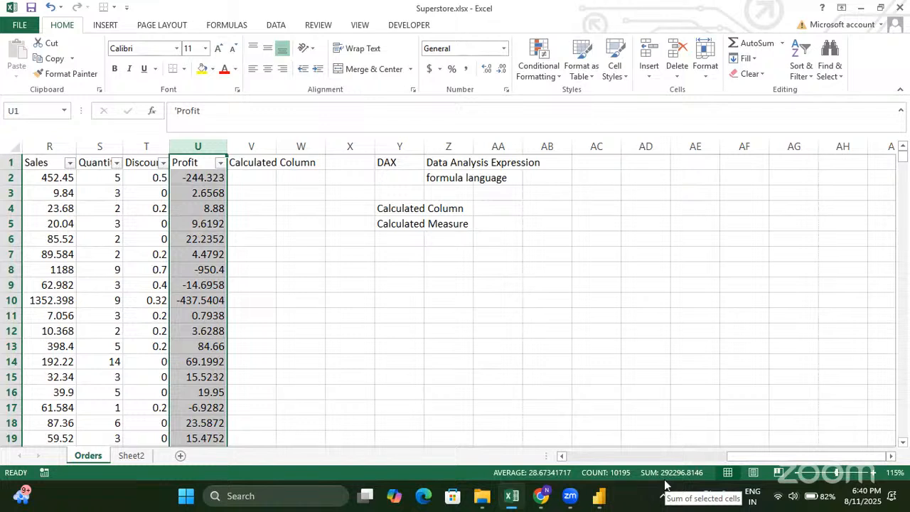
Step: Select the first ten Profit values, U2 to U11, to examine row-level values for the calculated column
left_click(222, 189)
left_click(222, 183)
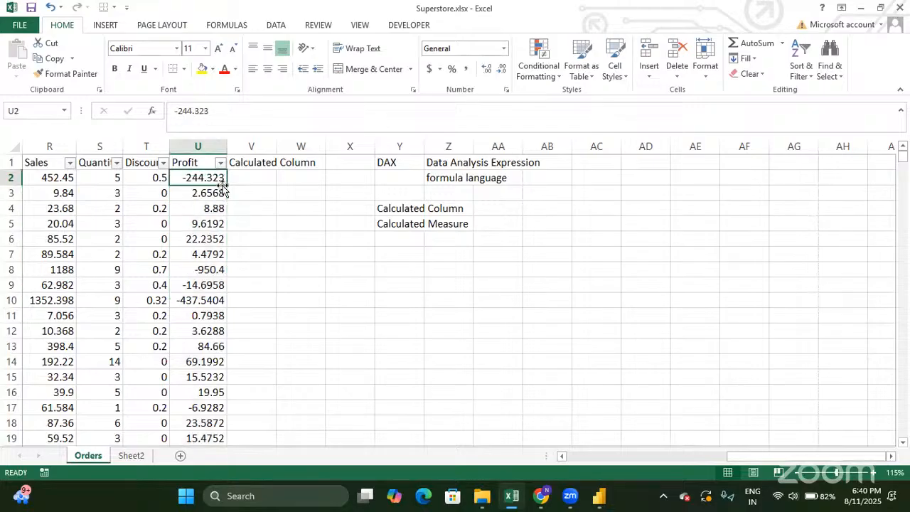
key("shift+Down")
key("shift+Down")
key("shift+Down")
key("shift+Down")
key("shift+Down")
key("shift+Down")
key("shift+Down")
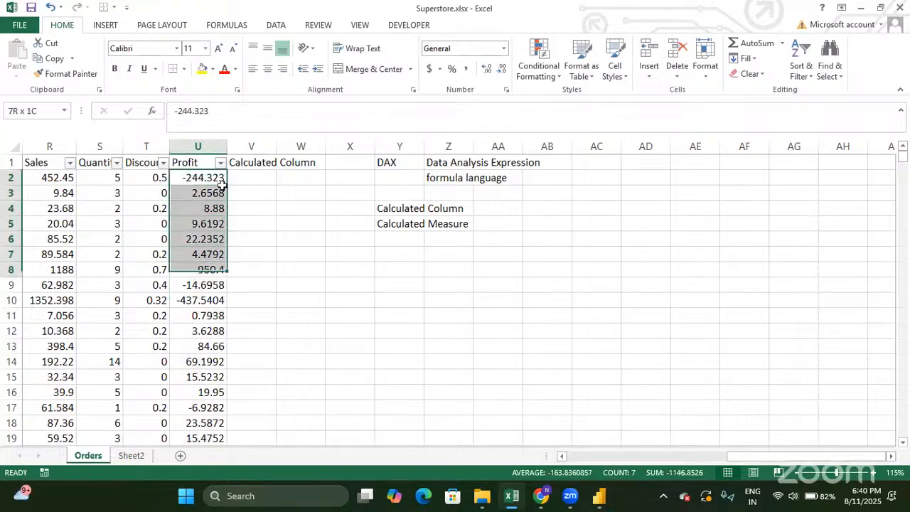
key("shift+Down")
key("shift+Down")
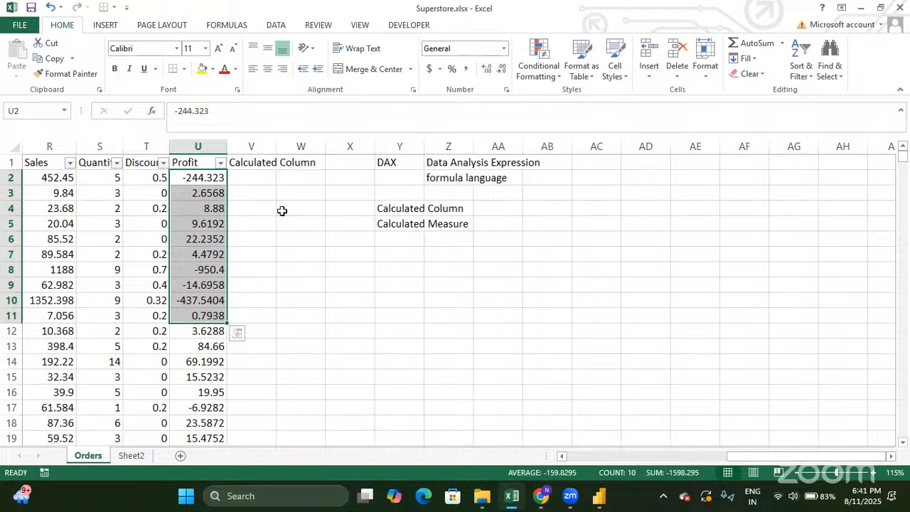
Step: Start an IF formula in V2 under the Calculated Column header, opened with =if( and ready for its logical test
left_click(260, 183)
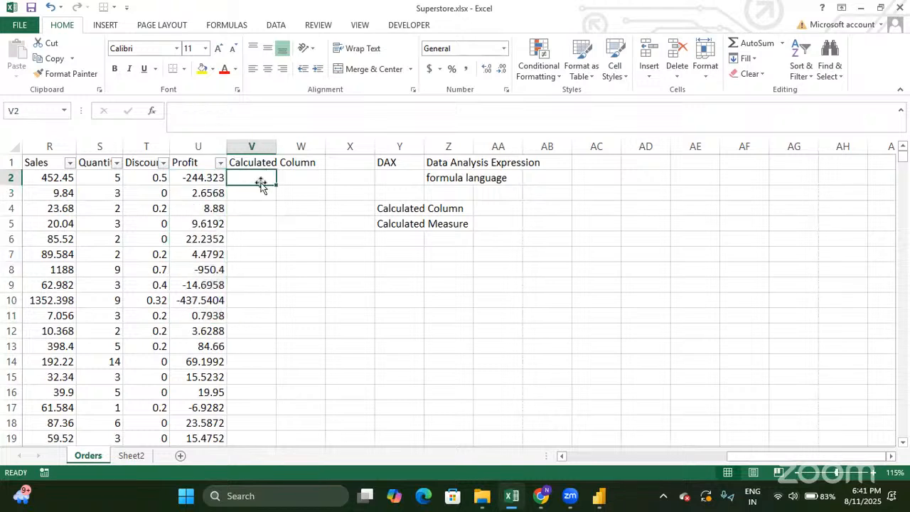
type("=if")
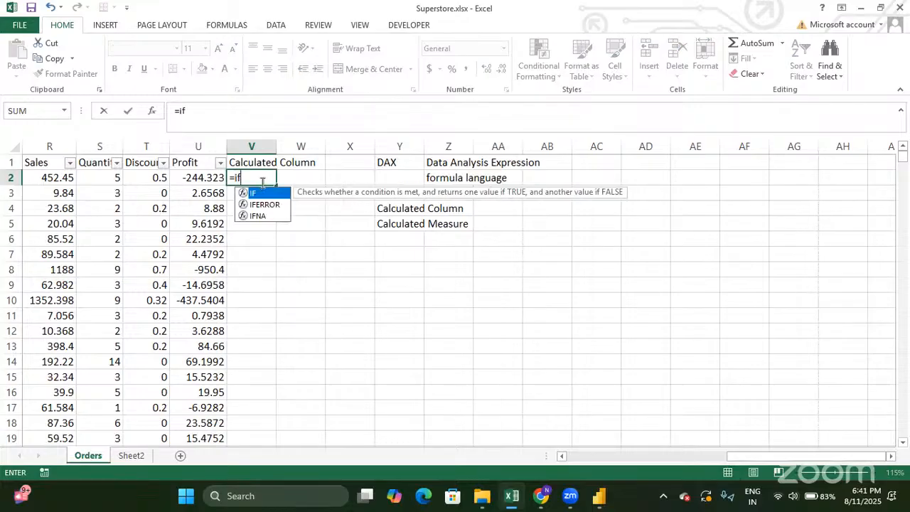
key("Return")
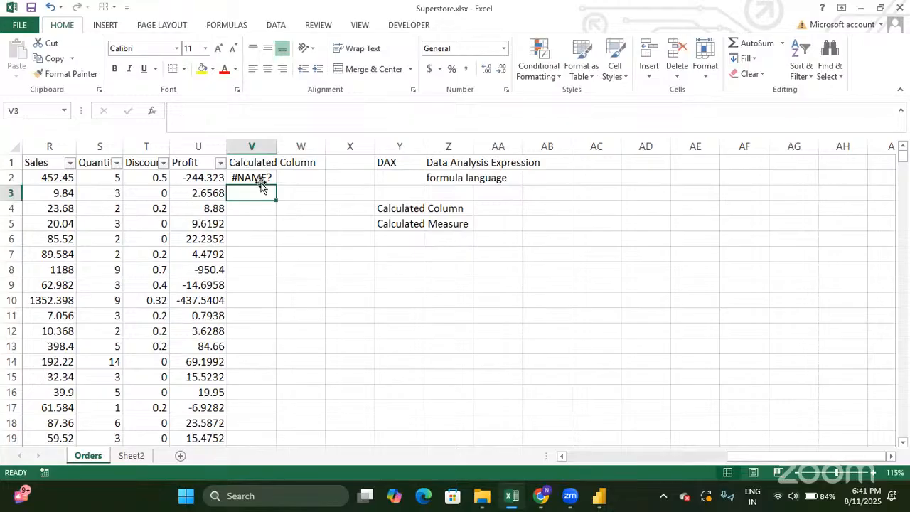
left_click(260, 181)
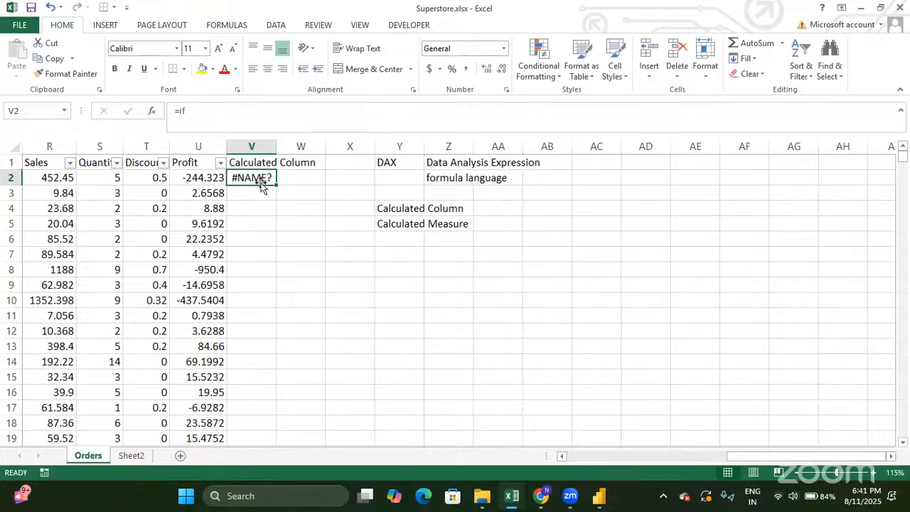
left_click(251, 114)
type("(")
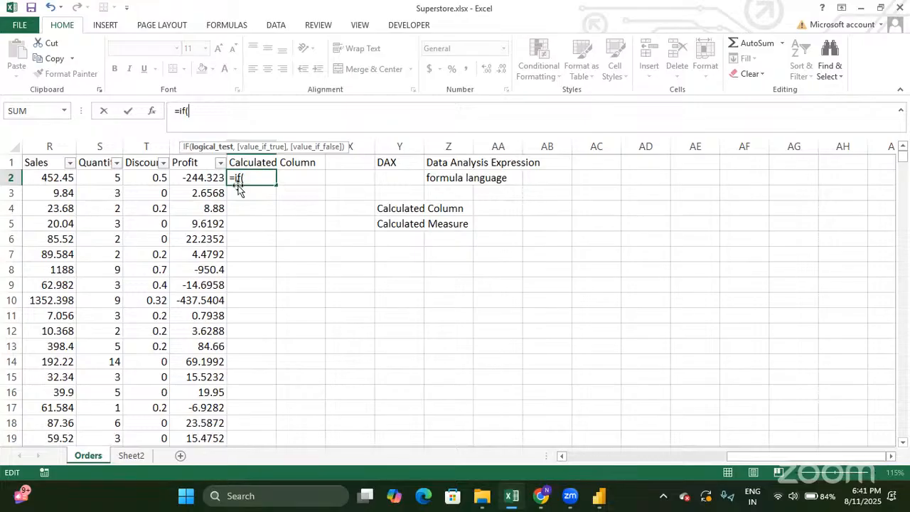
key("Left")
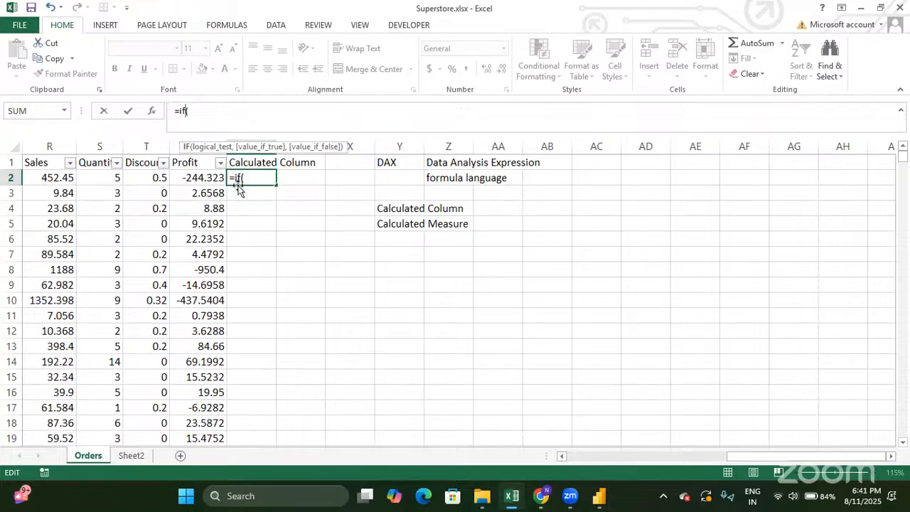
left_click(213, 184)
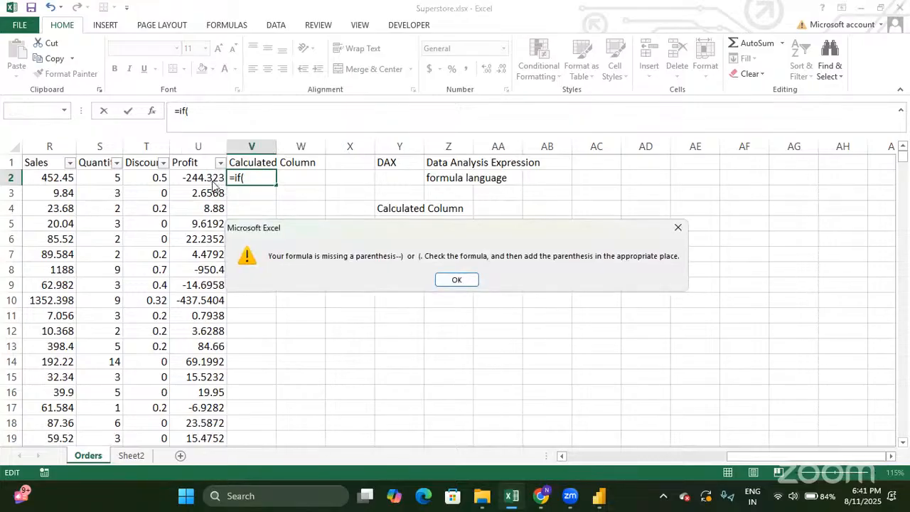
left_click(456, 279)
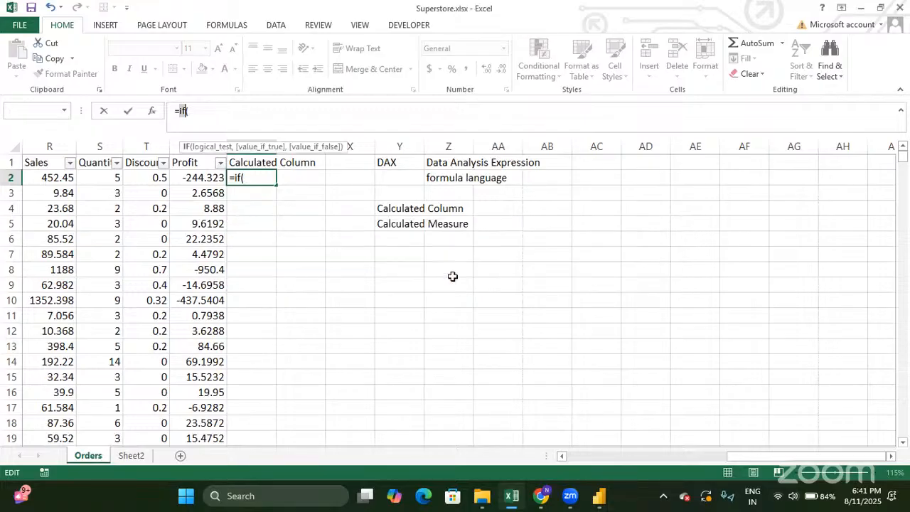
left_click(264, 177)
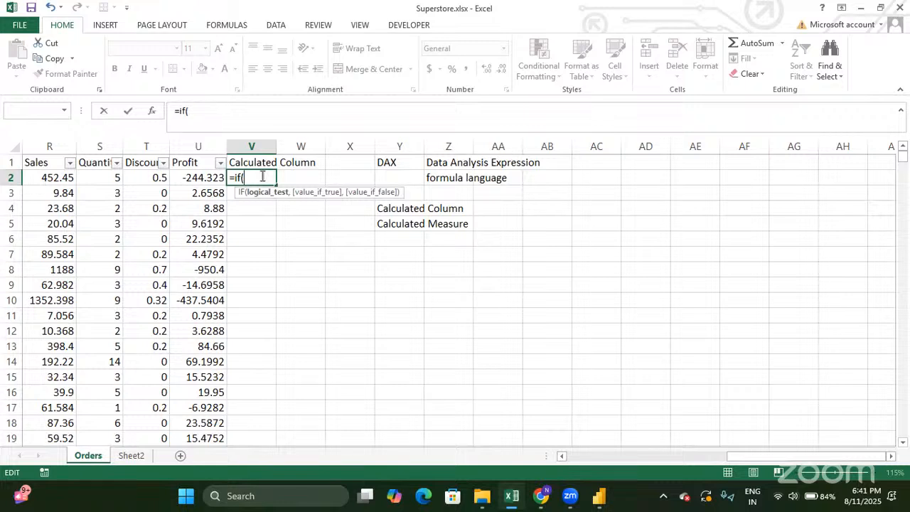
Step: Complete the V2 formula as =if(U2>0, 'Profit', 'Loss') and try to commit it
left_click(216, 178)
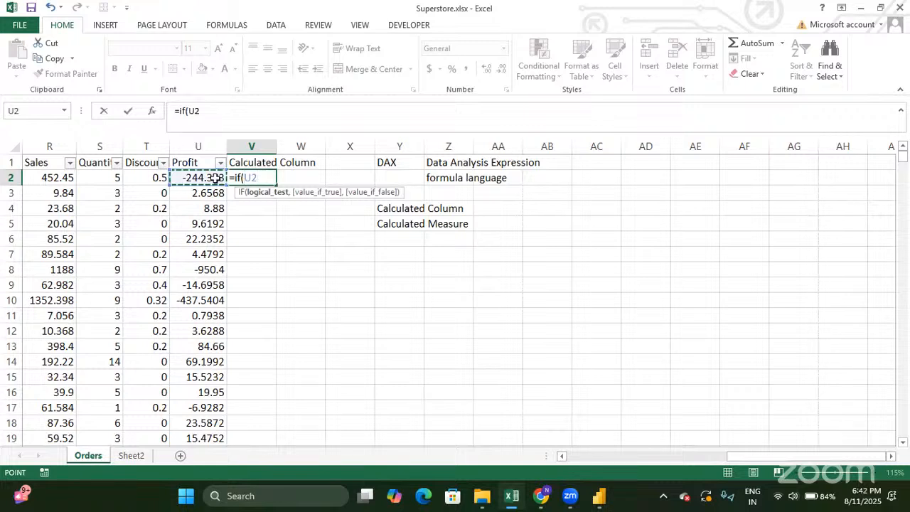
type(">0,")
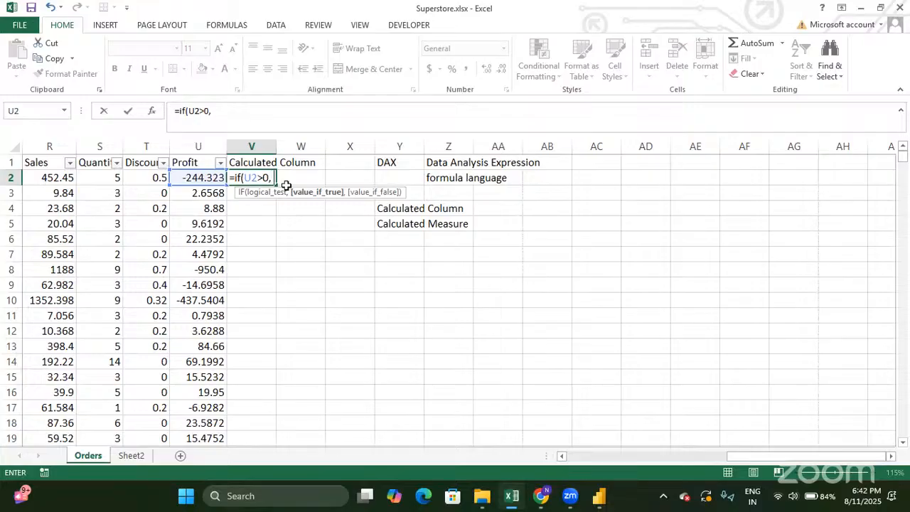
type("\"")
type("Pro")
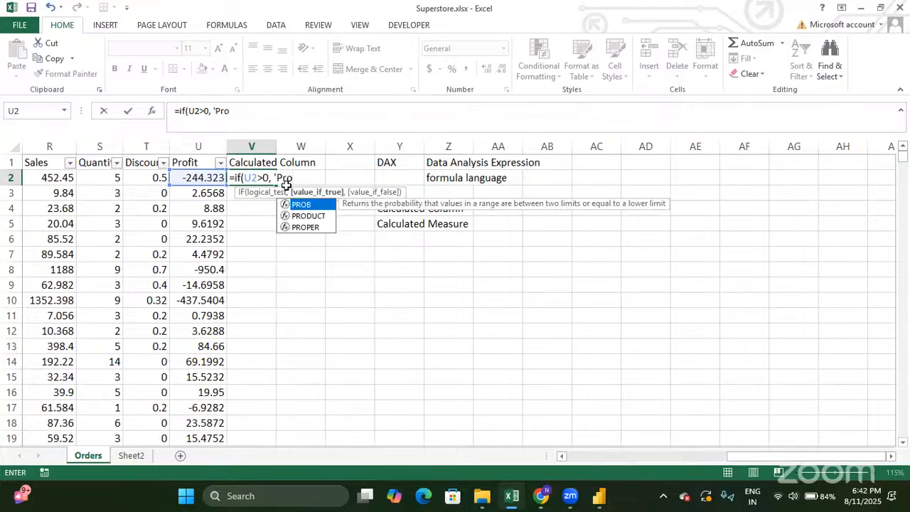
type("fit'")
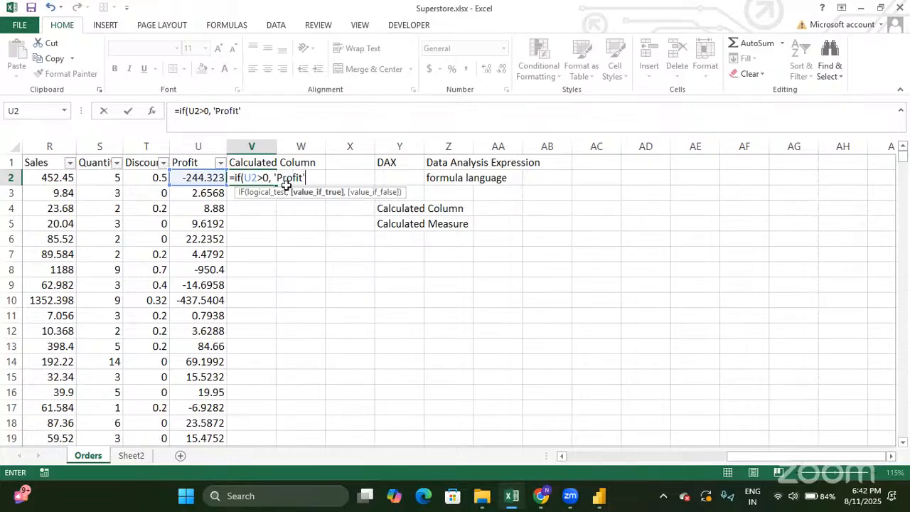
type(", ")
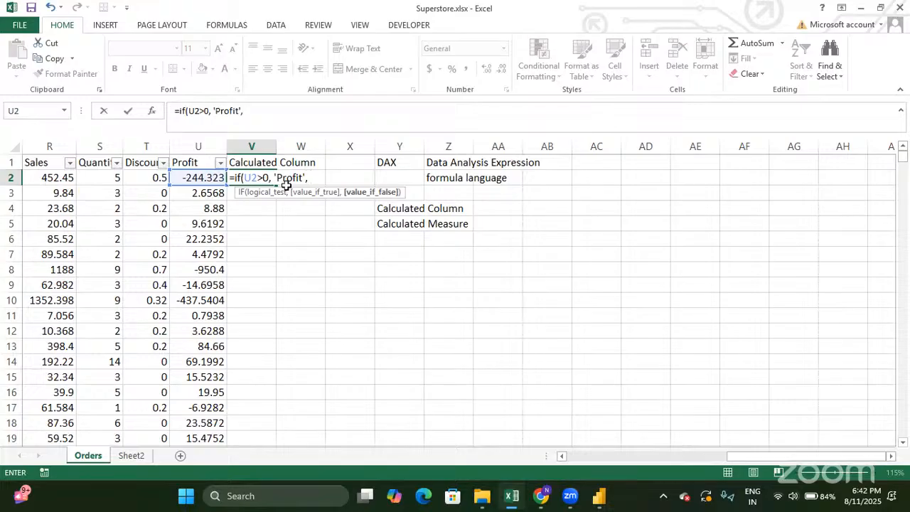
type("'Loss'")
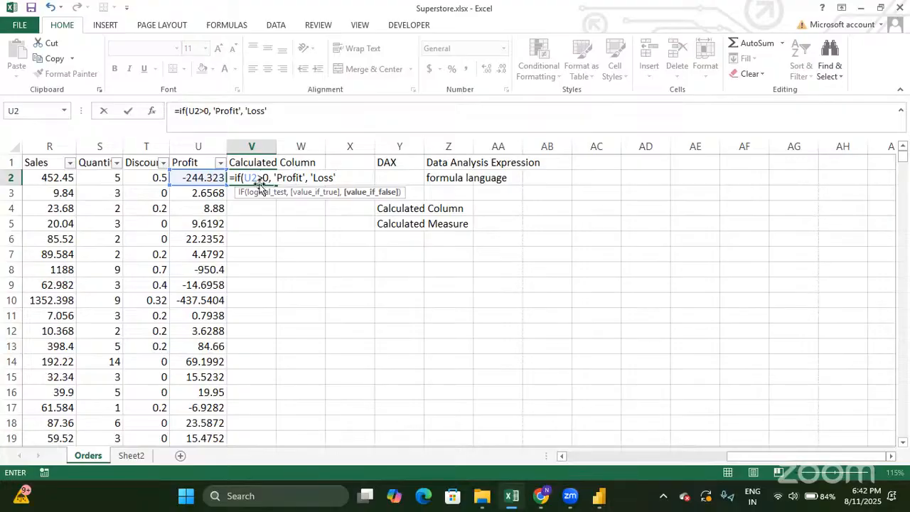
left_click(297, 114)
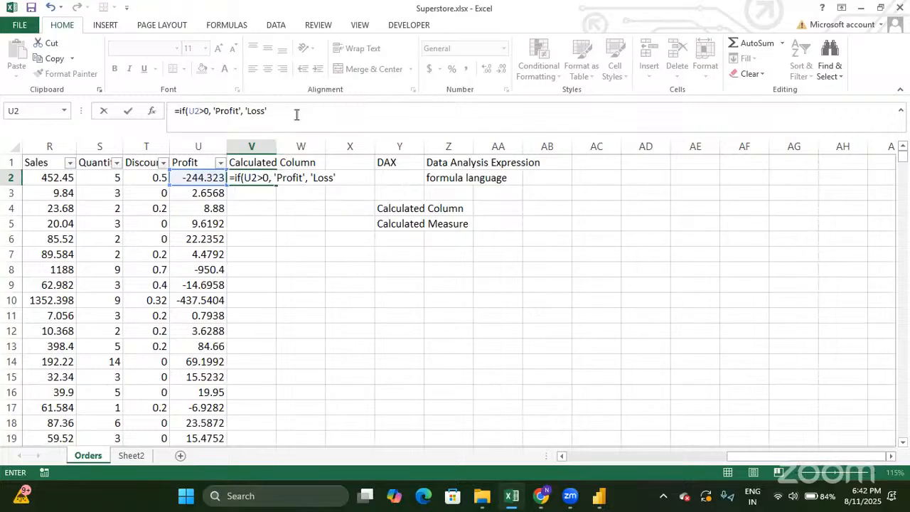
type(")")
key("Return")
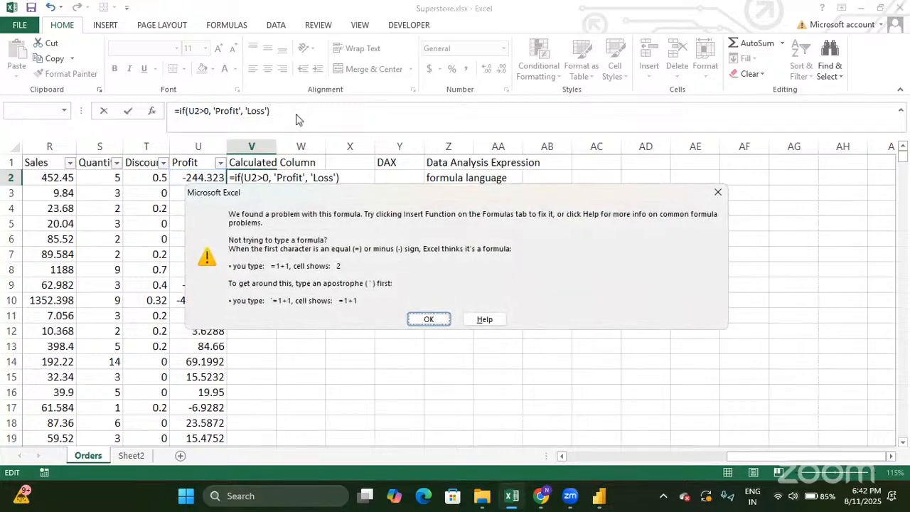
left_click(429, 319)
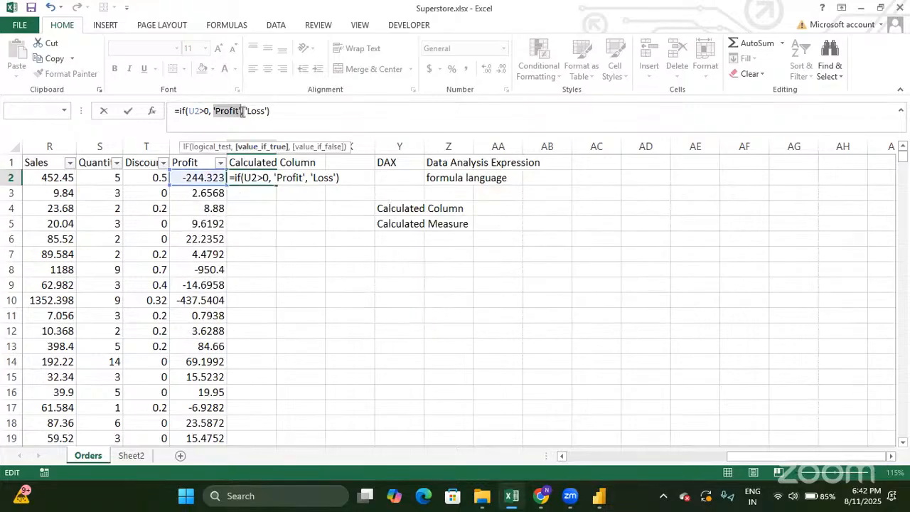
Step: Replace the single quotes around Profit in the V2 formula with double quotes
left_click(241, 111)
key("BackSpace")
key("BackSpace")
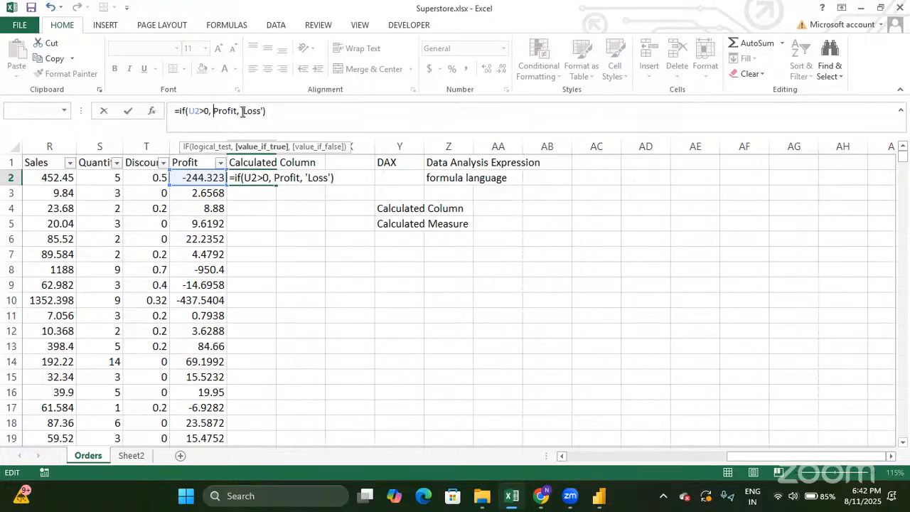
type("\"")
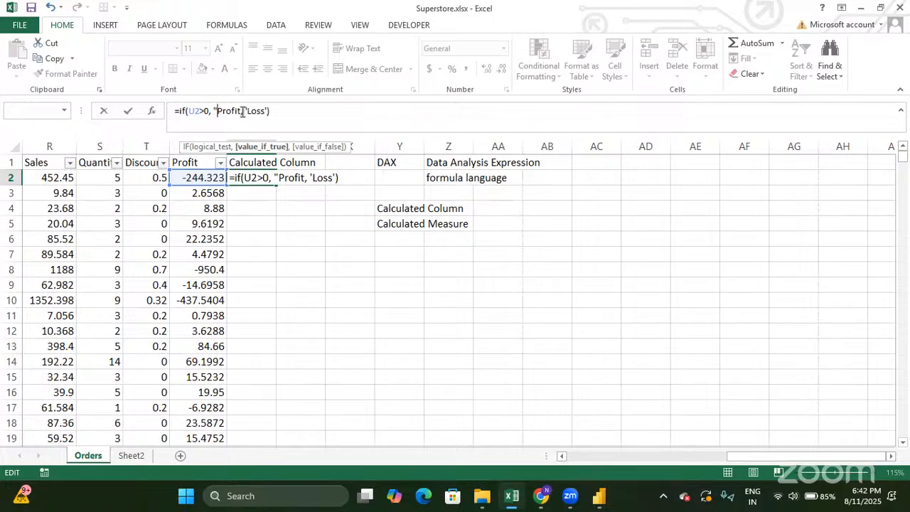
key("Right")
key("Right")
key("Right")
key("Right")
key("Right")
key("Right")
type("\"")
Step: Put double quotes around Loss as well and commit V2 as =if(U2>0, "Profit", "Loss")
key("Right")
key("Right")
key("Right")
key("BackSpace")
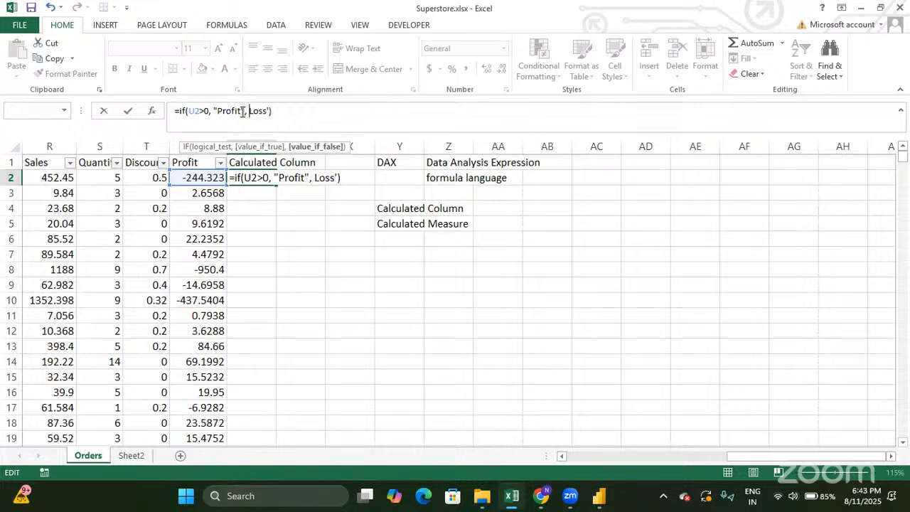
type("\"")
key("Right")
key("Right")
key("Right")
key("Right")
key("Right")
key("BackSpace")
type("\"")
key("Return")
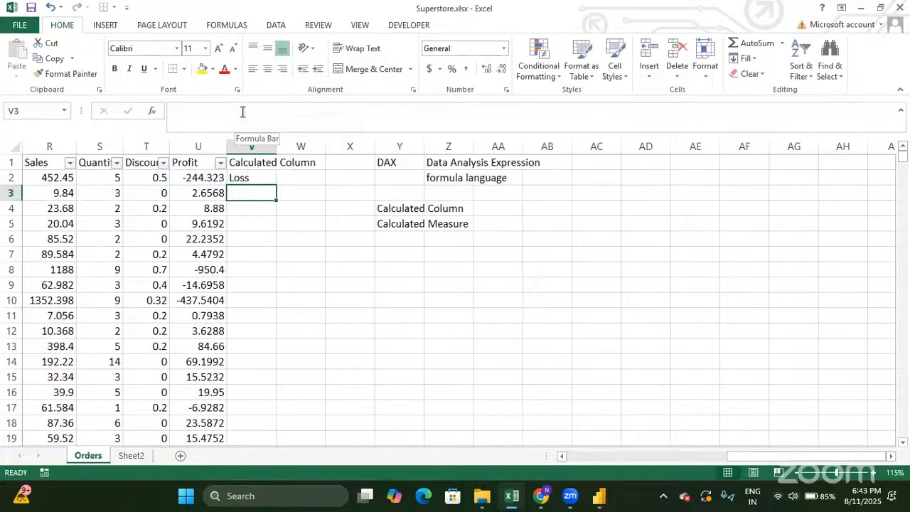
Step: Check V2 against the Profit value in U2 and fill its IF formula down to V11
left_click(240, 176)
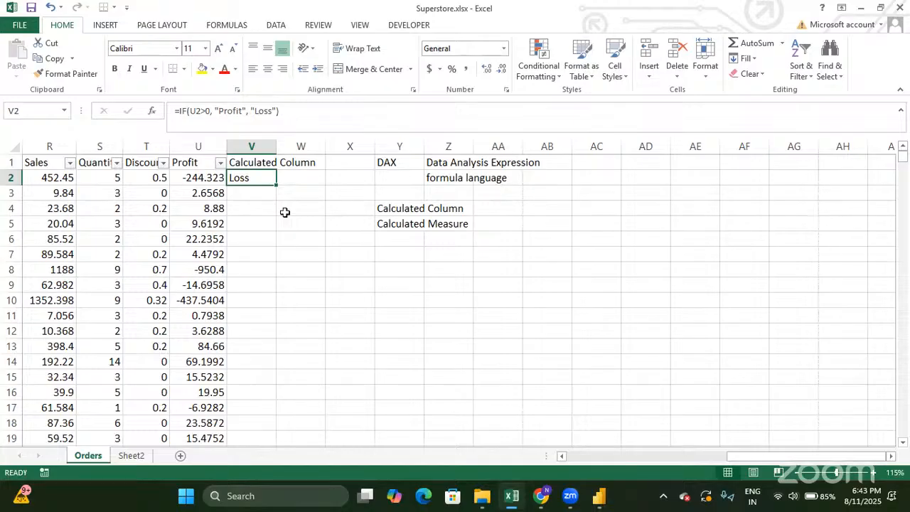
left_click(198, 178)
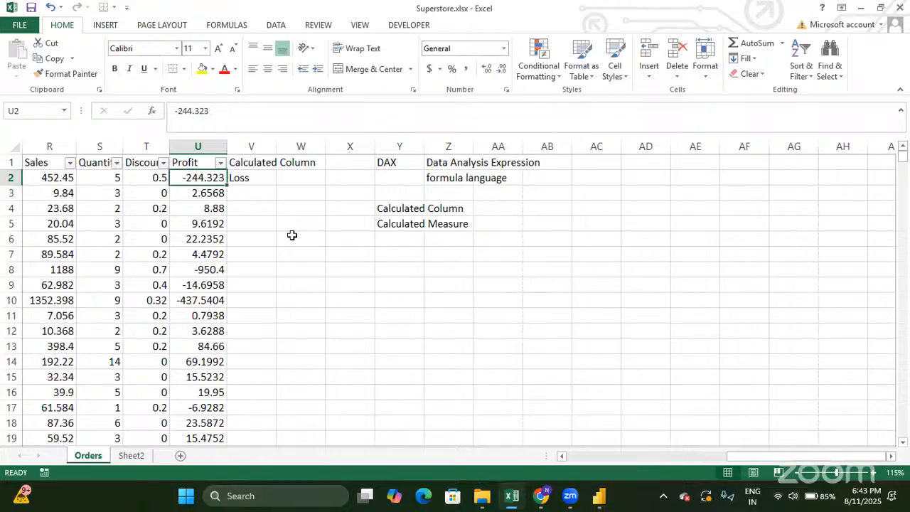
key("Right")
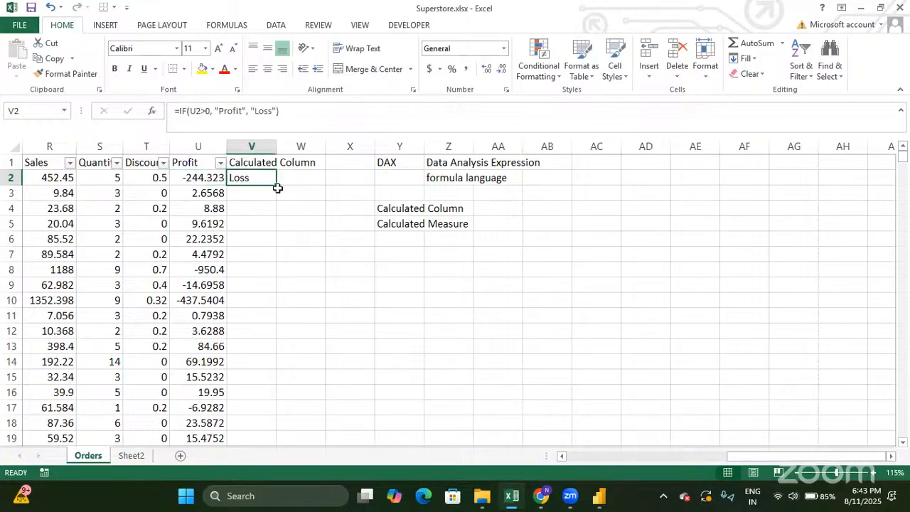
left_click_drag(276, 184, 255, 319)
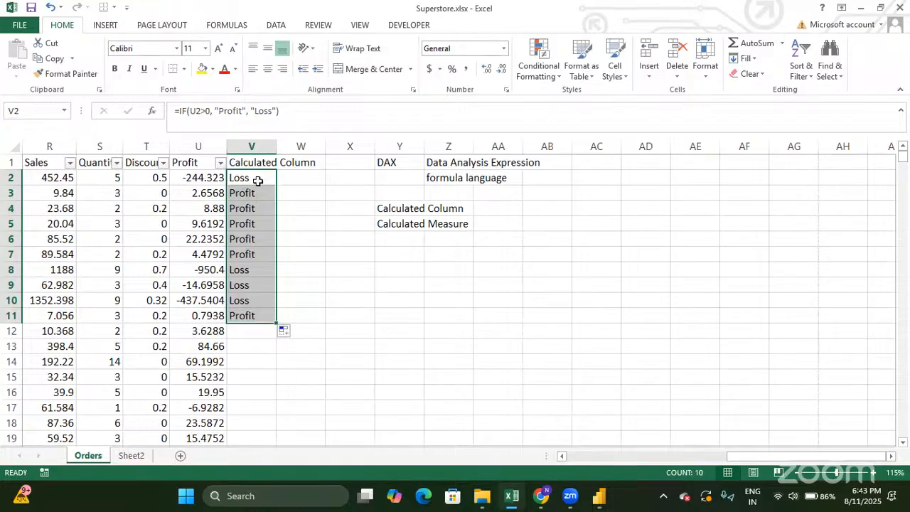
Step: Examine column V alongside the Profit values in U2 to U11 to compare the row-by-row results with their source
left_click(256, 144)
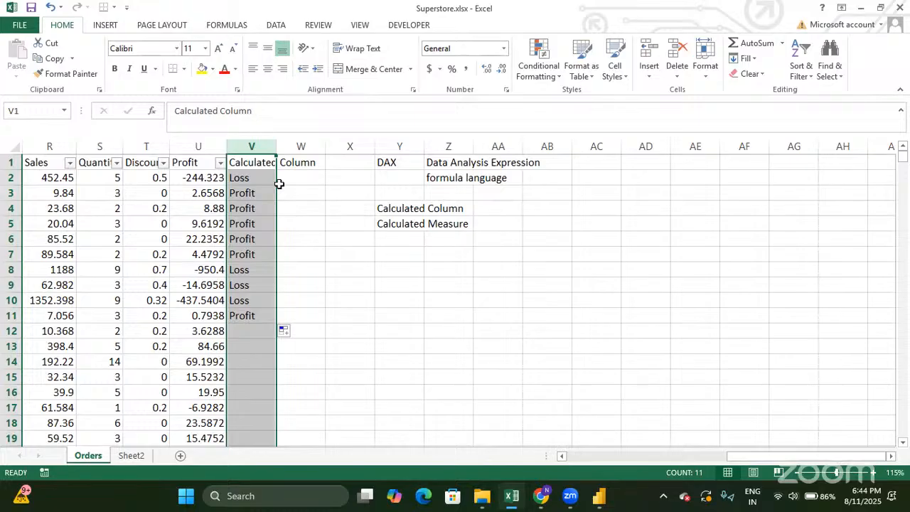
left_click(214, 176)
key("shift+Down")
key("shift+Down")
key("shift+Down")
key("shift+Down")
key("shift+Down")
key("shift+Down")
key("shift+Down")
key("shift+Down")
key("shift+Down")
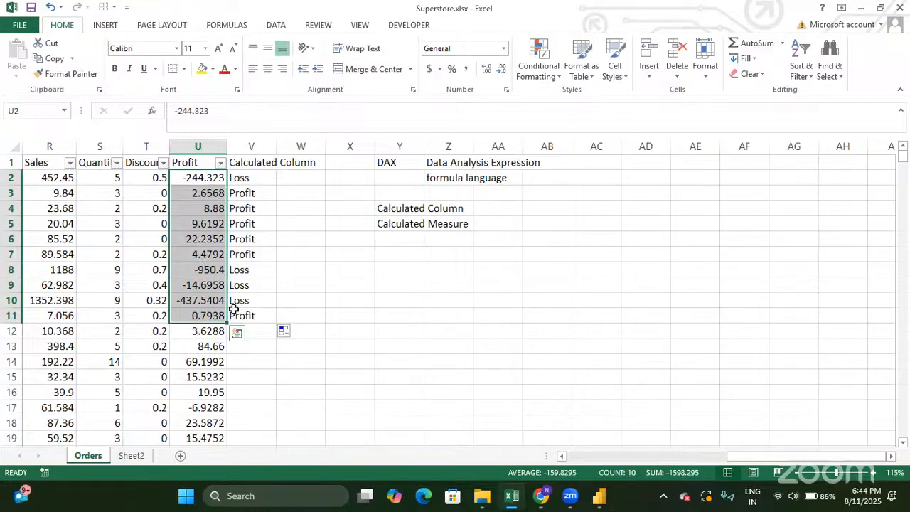
left_click(258, 145)
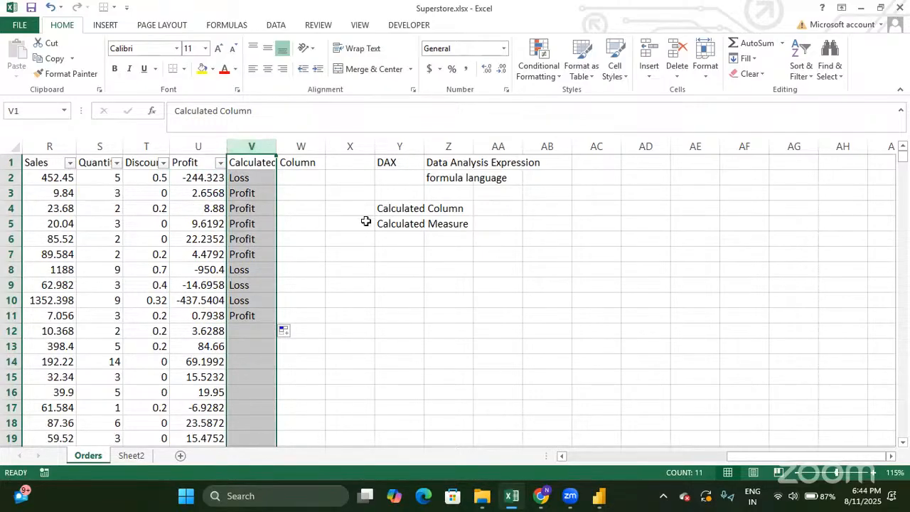
Step: Copy the Calculated Measure label from Y5 into W2 and clear the copy selection
left_click(402, 225)
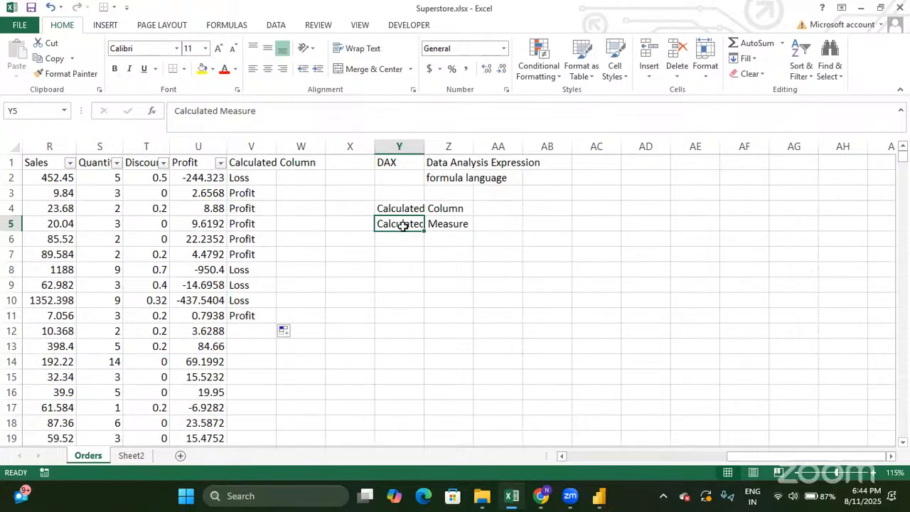
key("ctrl+c")
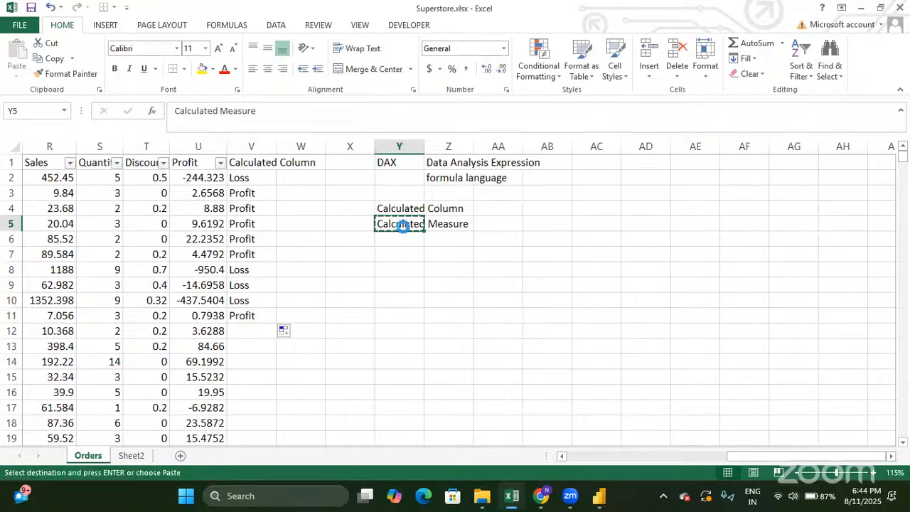
left_click(303, 177)
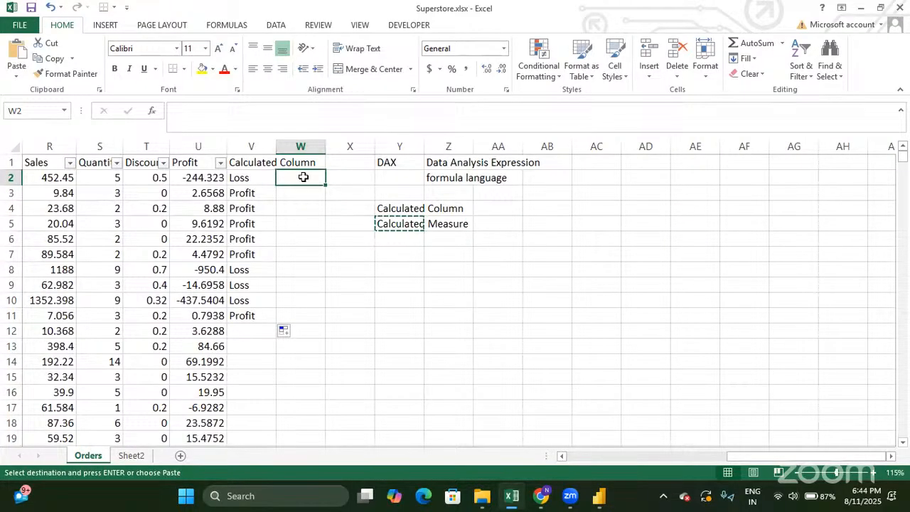
key("ctrl+v")
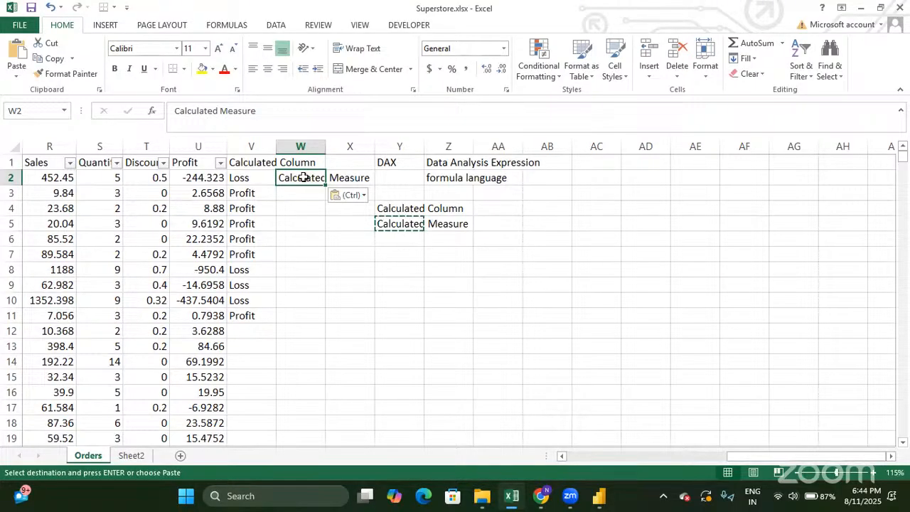
left_click(300, 199)
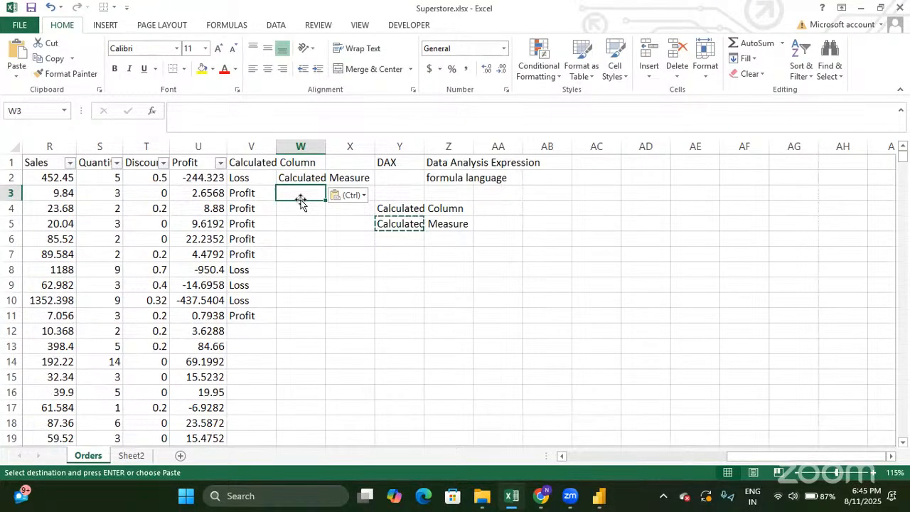
key("Escape")
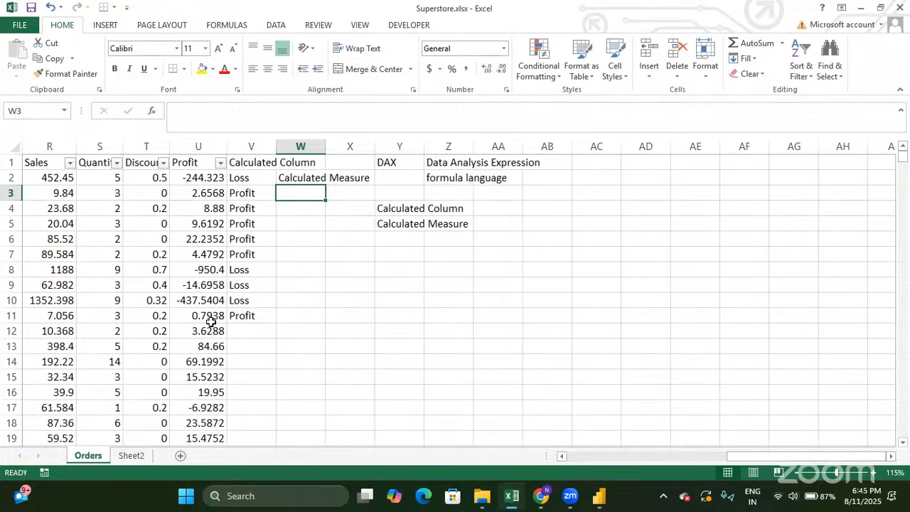
Step: Select the Profit values U2 to U11 to read their sum
left_click(198, 181)
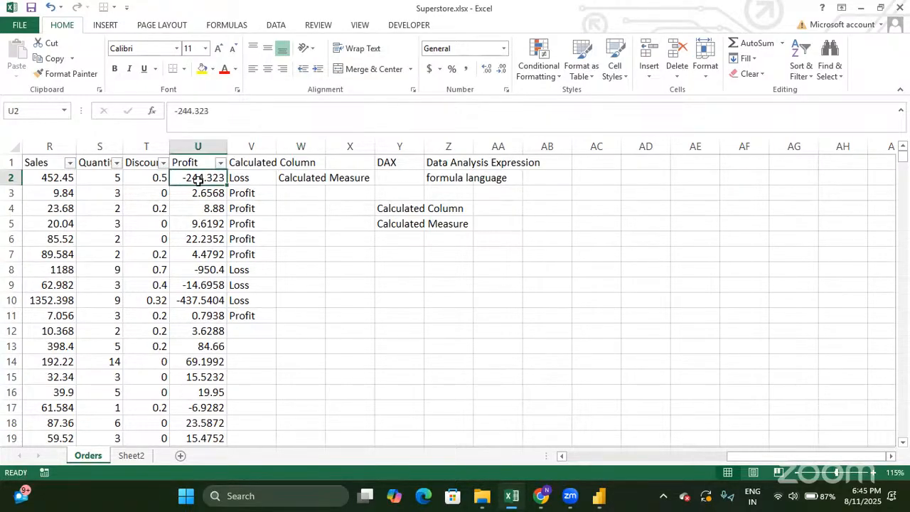
key("shift+Down")
key("shift+Down")
key("shift+Down")
key("shift+Down")
key("shift+Down")
key("shift+Down")
key("shift+Down")
key("shift+Down")
key("shift+Down")
key("shift+Down")
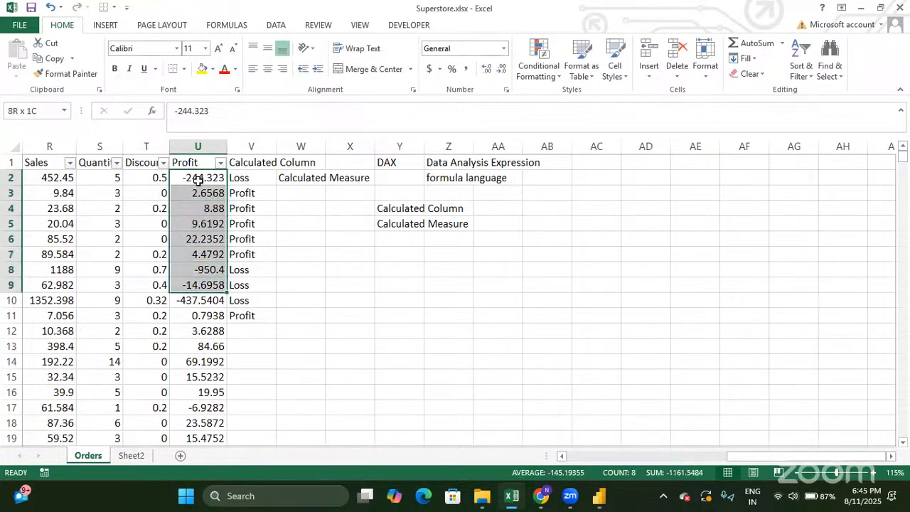
key("shift+Up")
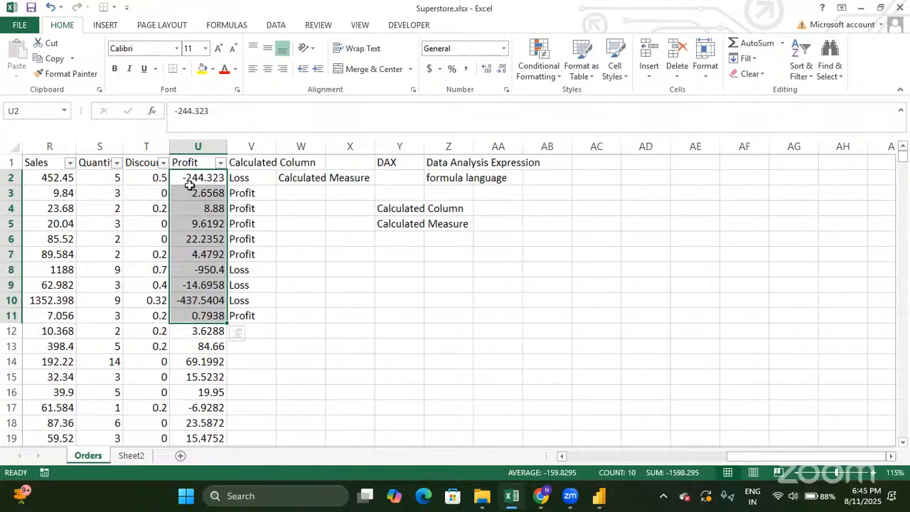
Step: Enter -1598 in W3 under the Calculated Measure label as the total profit
left_click(309, 194)
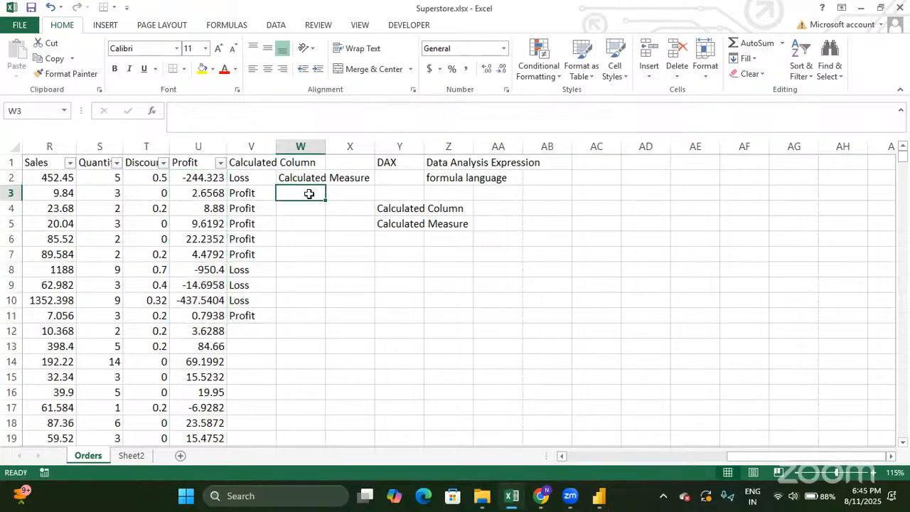
type("-1598")
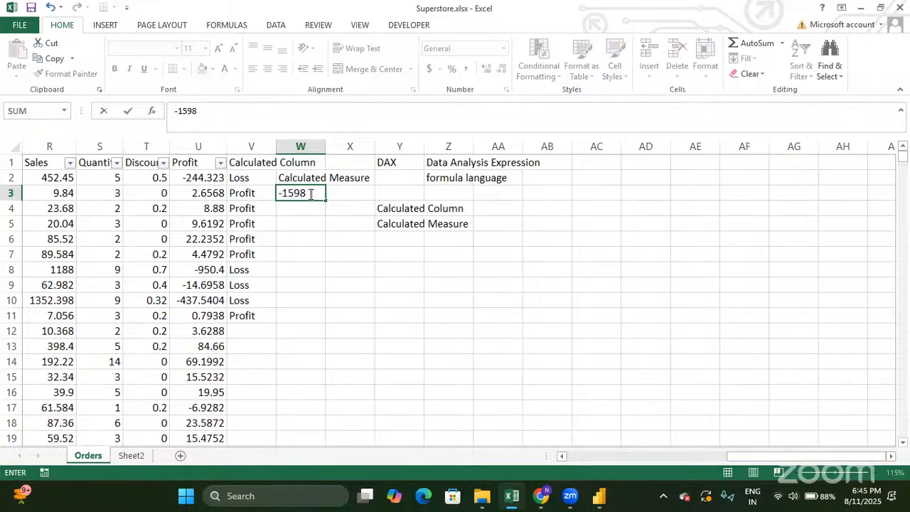
key("Return")
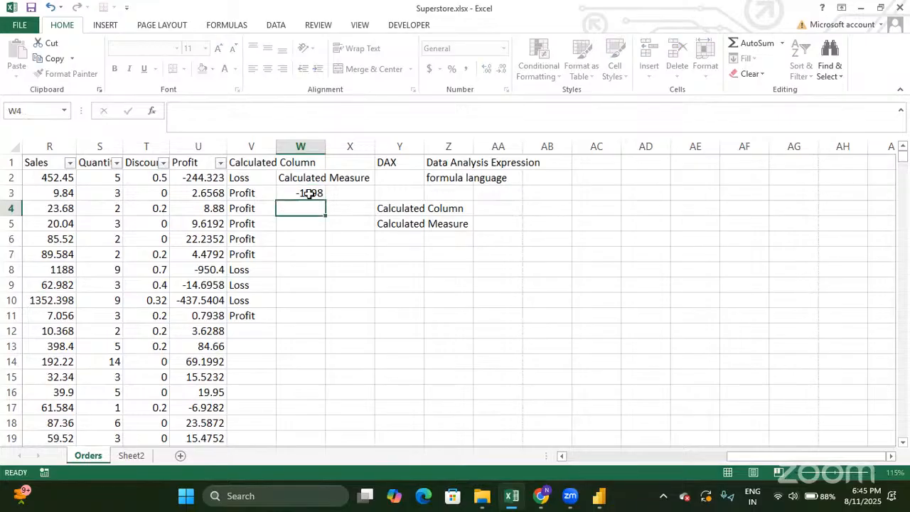
Step: Compare the row-level calculated column results in V2 to V11 with the single measure value in W3
key("Up")
key("Up")
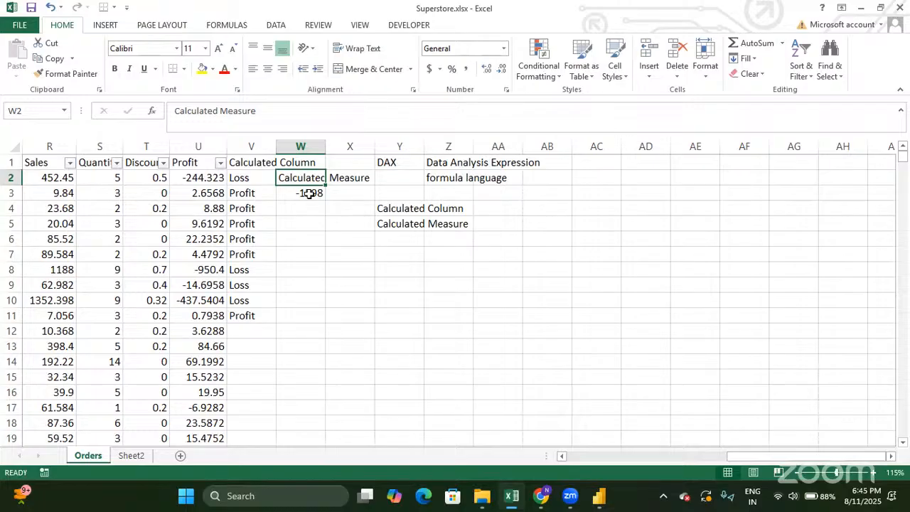
key("Left")
key("Up")
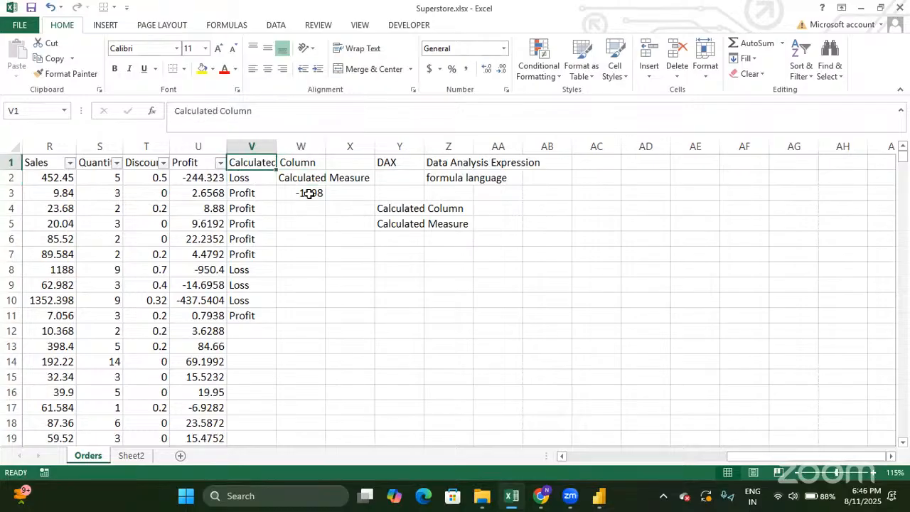
key("Down")
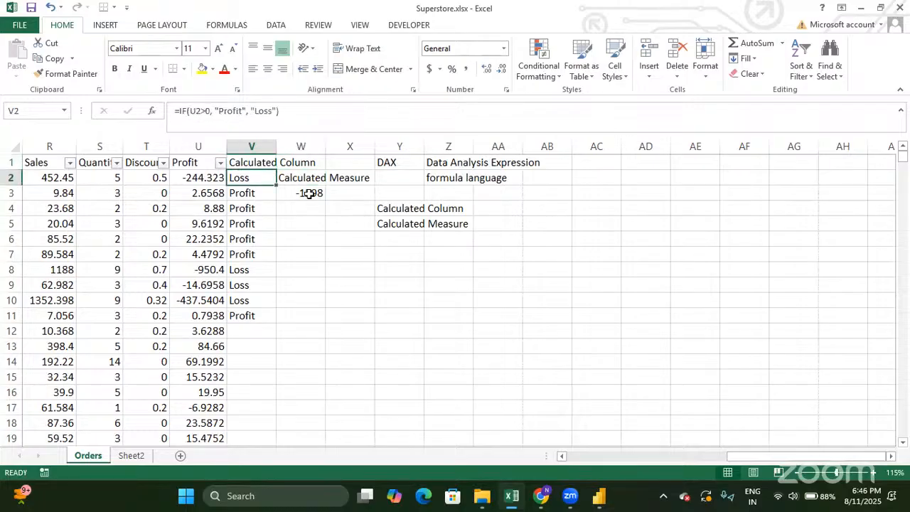
key("shift+Down")
key("shift+Down")
key("shift+Down")
key("shift+Down")
key("shift+Down")
key("shift+Down")
key("shift+Down")
key("shift+Down")
key("shift+Down")
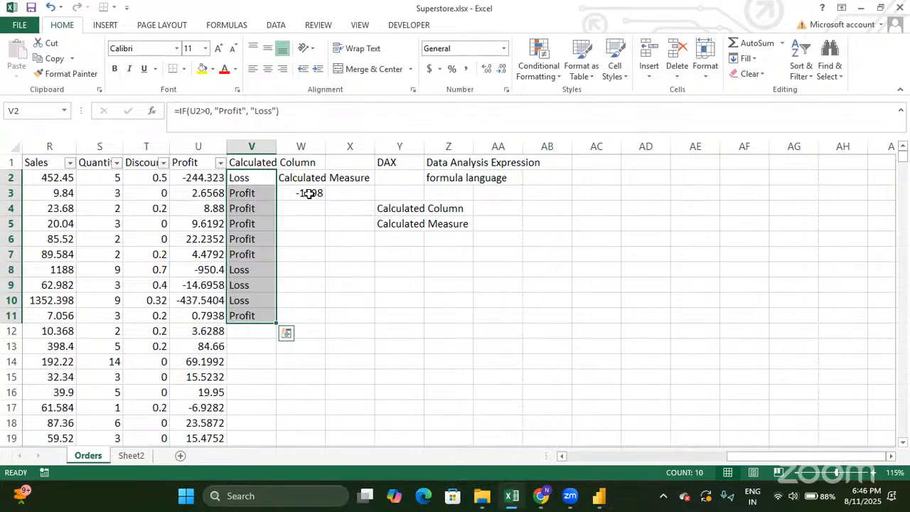
left_click(309, 193)
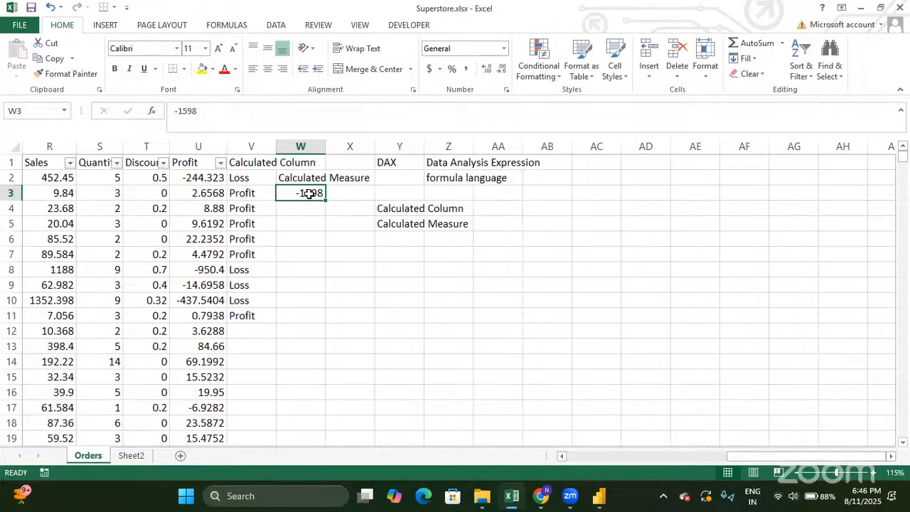
key("Up")
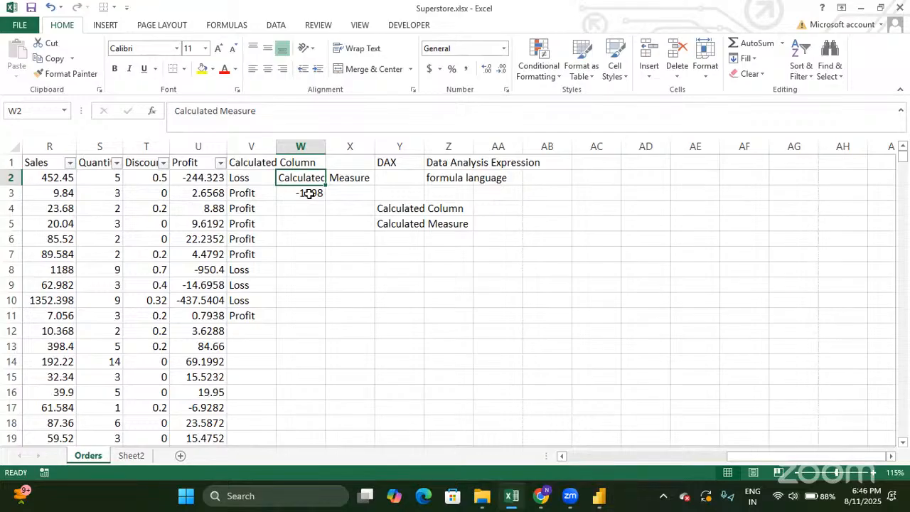
Step: Make the Calculated Column and Calculated Measure labels in Y4 and Y5 bold
left_click(406, 208)
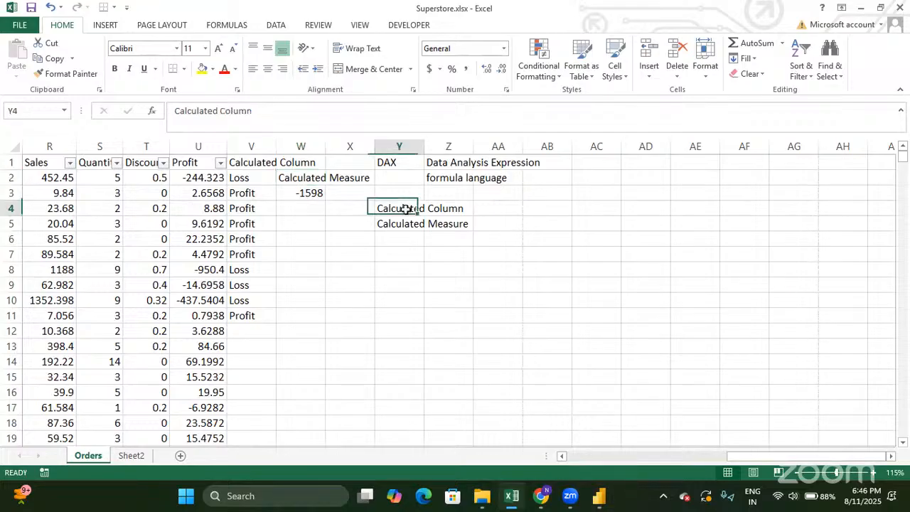
left_click_drag(406, 208, 402, 223)
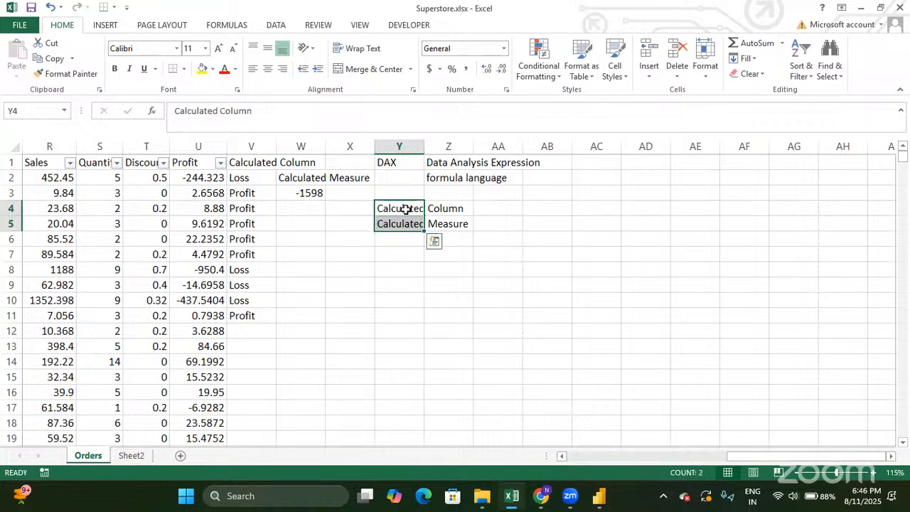
key("ctrl+b")
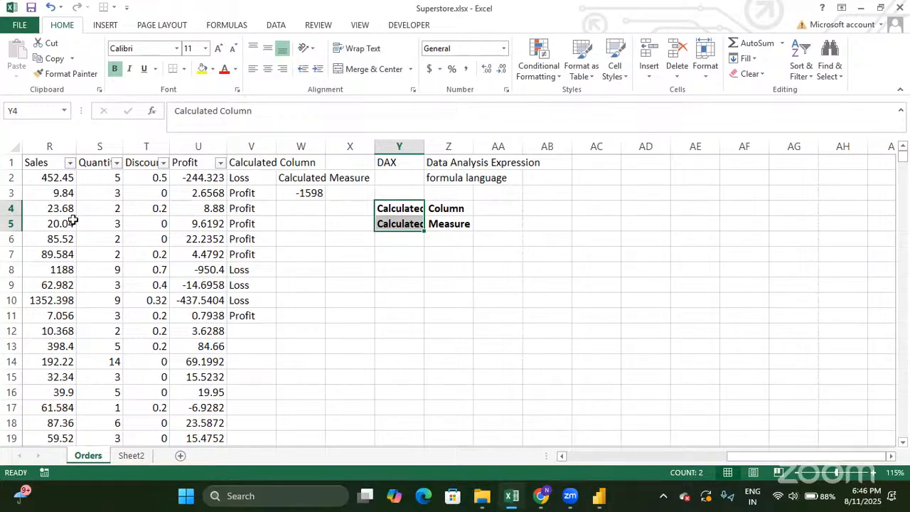
Step: Review the Calculated Measure and DAX labels in Y5 and Y1, and switch to the blank report in Power BI Desktop
left_click(403, 226)
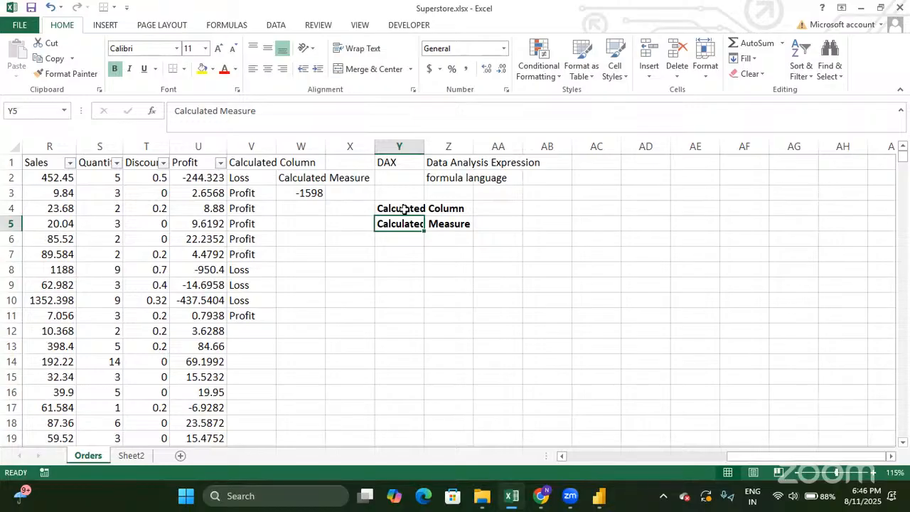
left_click(413, 163)
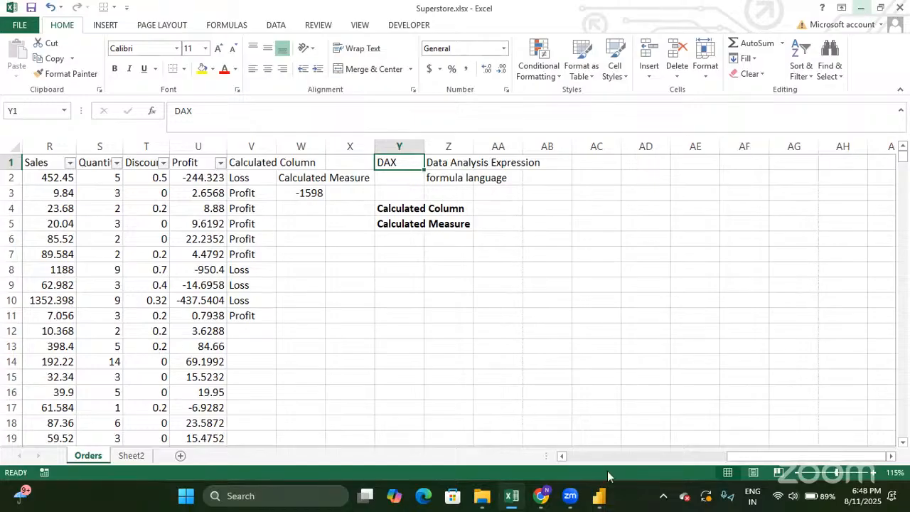
left_click(599, 496)
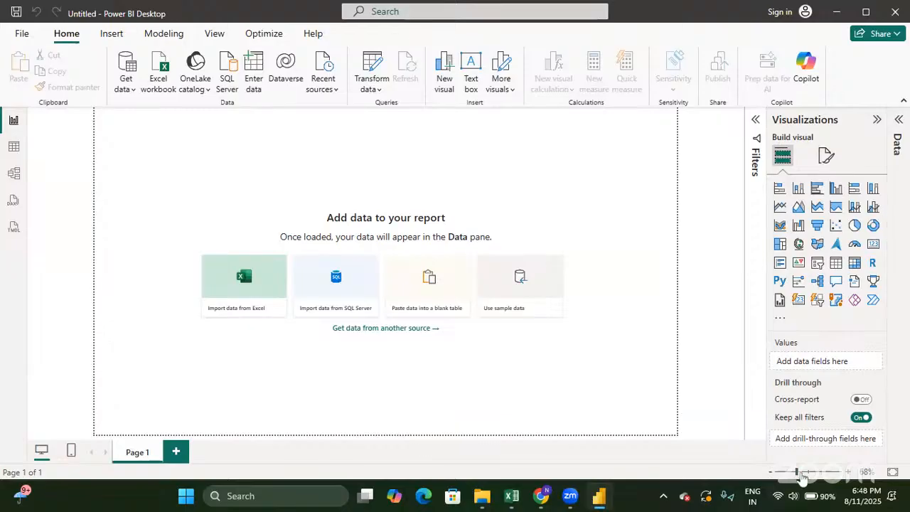
Step: Import the Superstore.xlsx workbook from the Downloads folder as the report's data source
left_click_drag(798, 472, 804, 473)
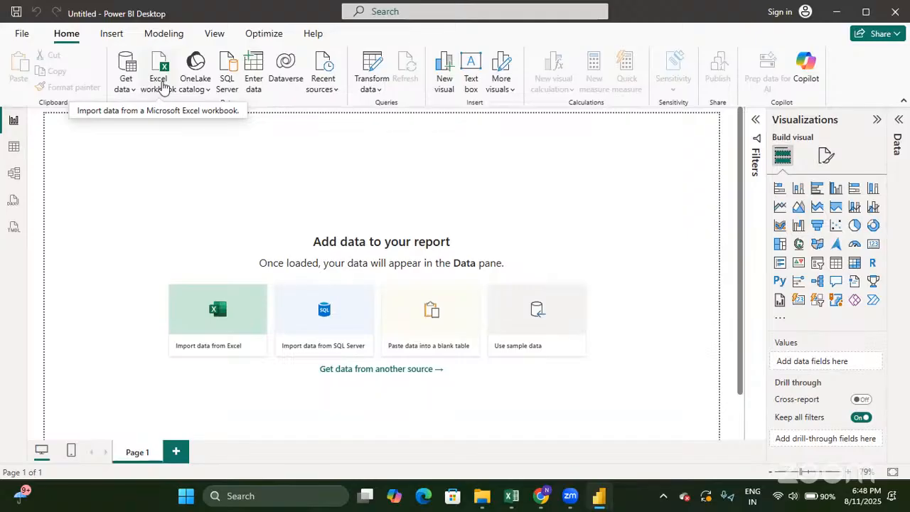
left_click(160, 81)
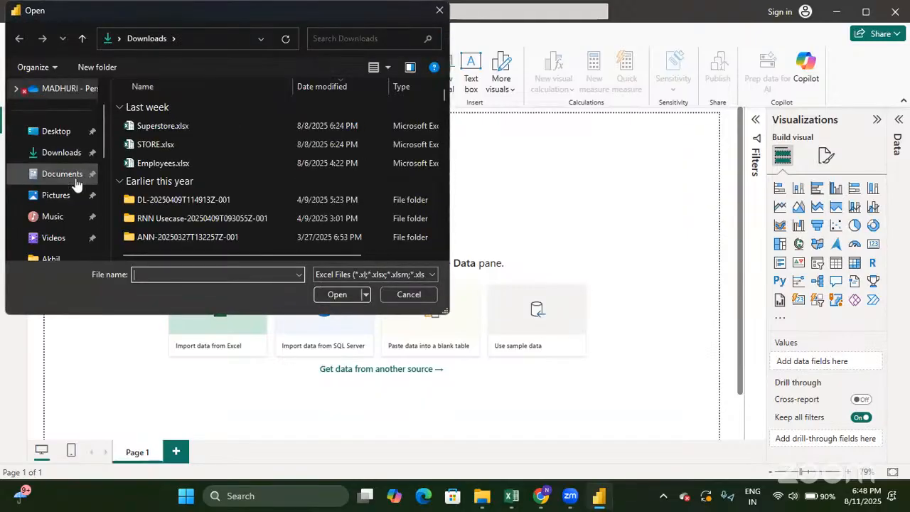
scroll(74, 184, "down", 1)
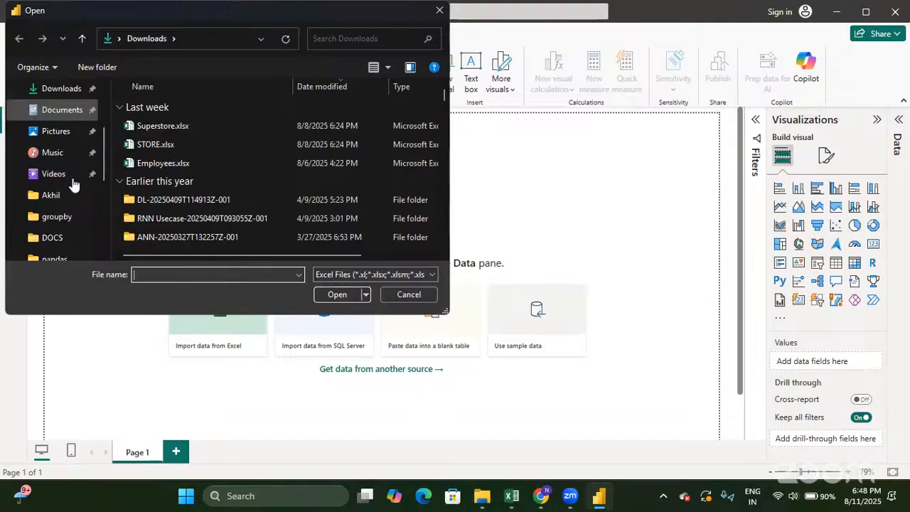
left_click(187, 123)
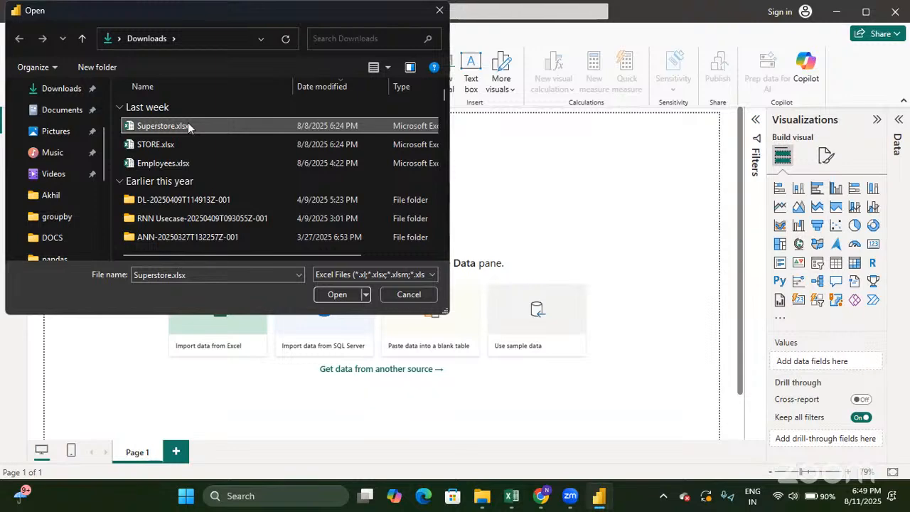
left_click(336, 296)
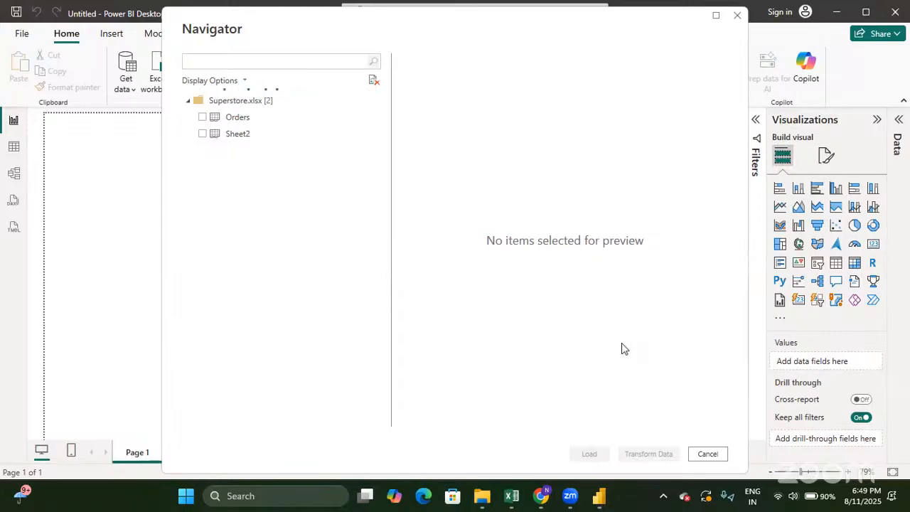
Step: Preview the Orders sheet's columns through Profit, and load only that sheet into the report
left_click(260, 123)
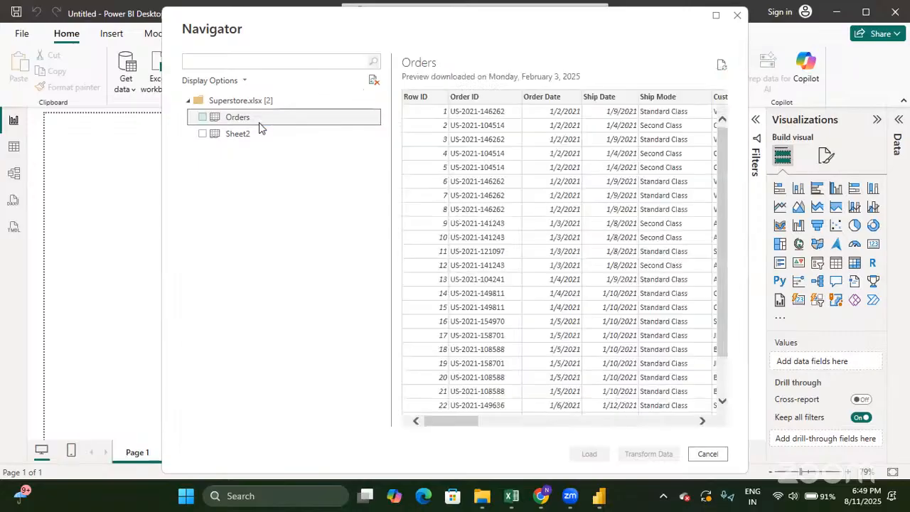
scroll(566, 223, "right", 10)
scroll(566, 223, "right", 10)
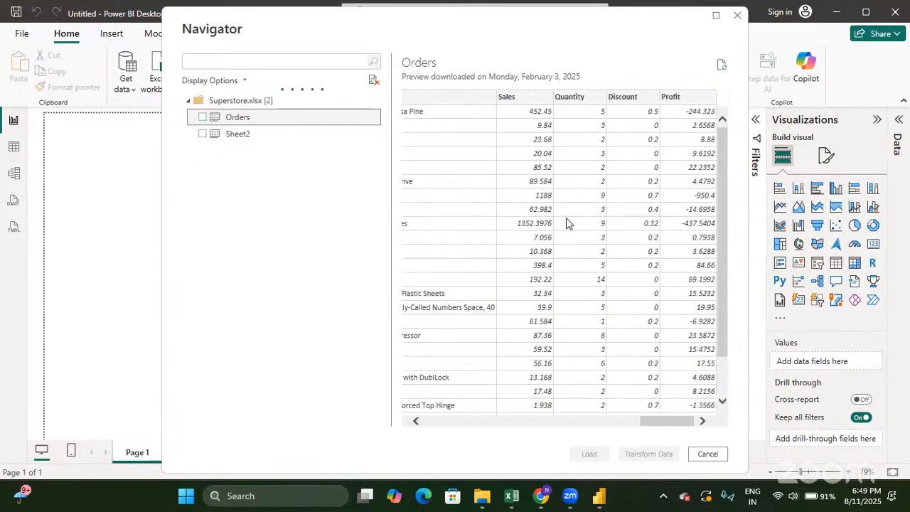
left_click(202, 119)
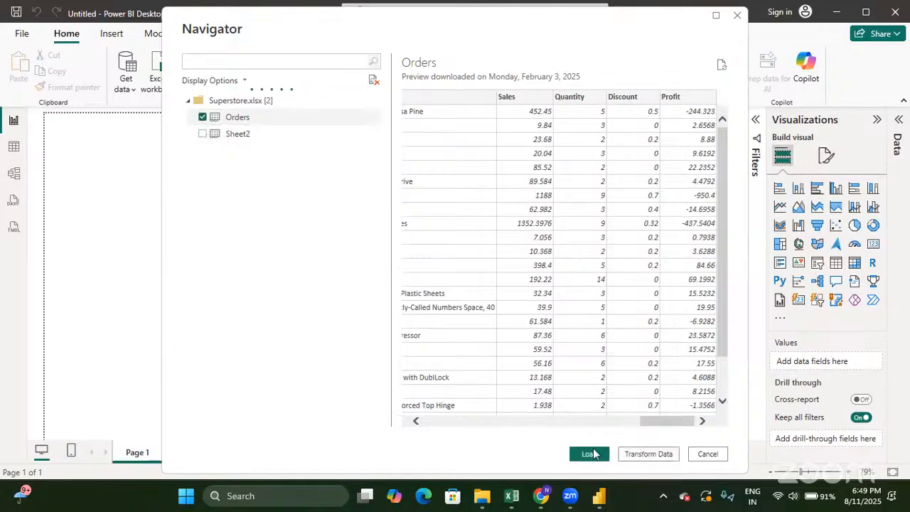
left_click(589, 453)
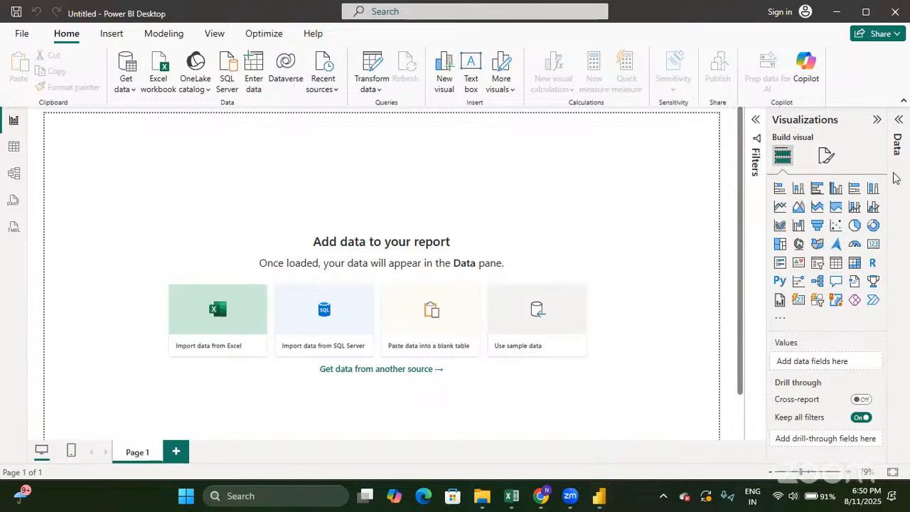
Step: Expand the loaded Orders table and examine its fields, including the Order Date and Profit fields and their type symbols
left_click(897, 122)
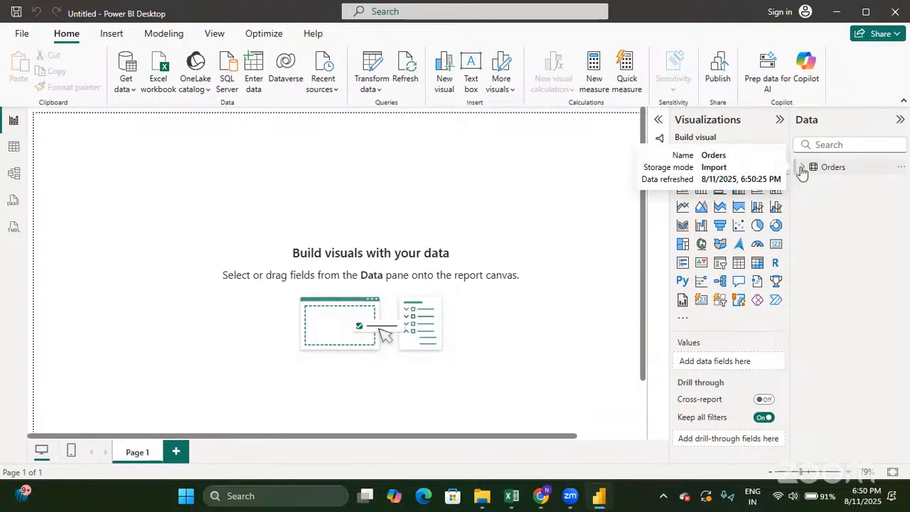
left_click(802, 169)
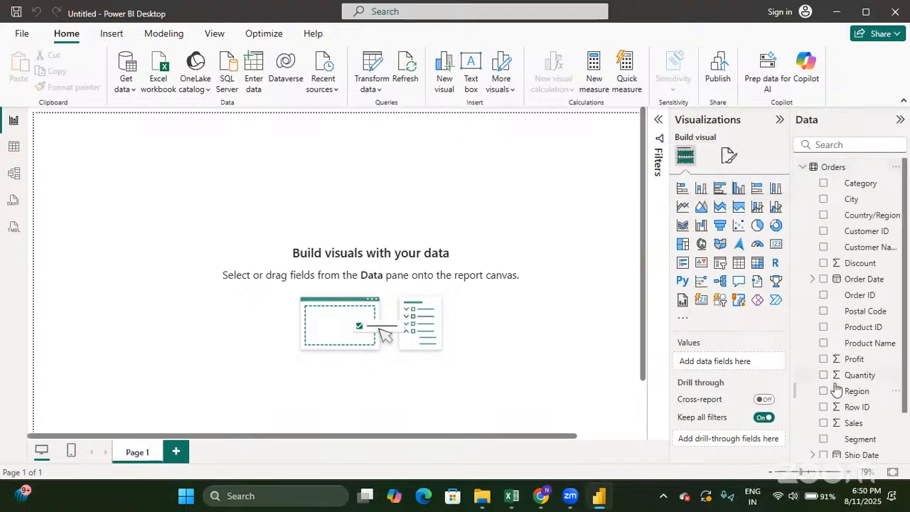
scroll(837, 387, "down", 2)
scroll(835, 387, "up", 1)
scroll(835, 388, "down", 1)
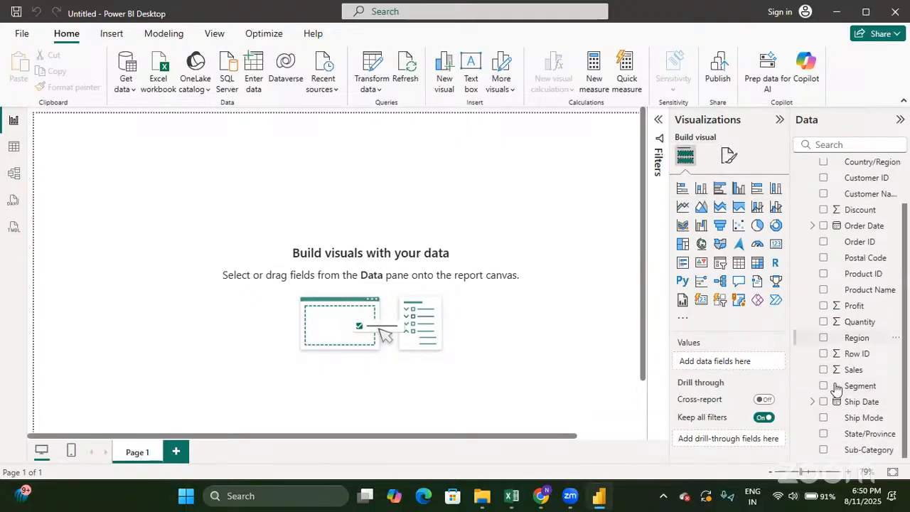
scroll(847, 387, "up", 1)
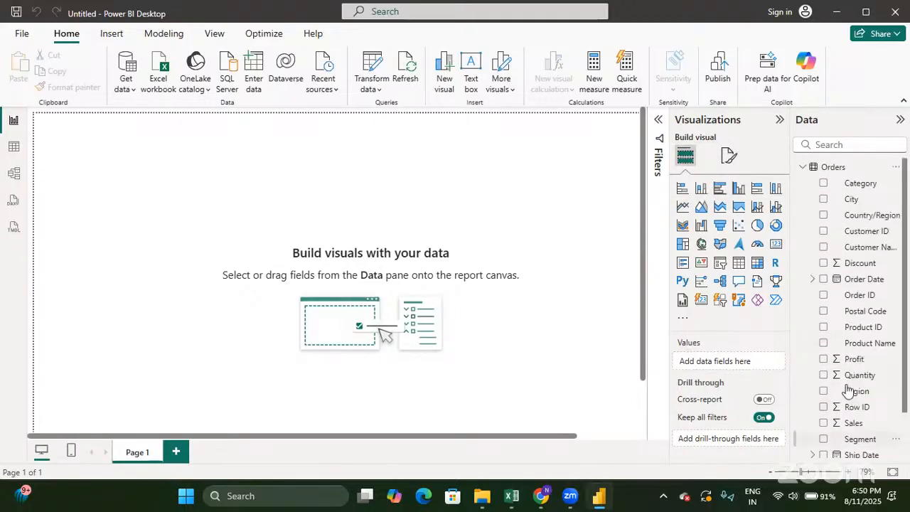
scroll(847, 387, "down", 1)
scroll(847, 388, "up", 1)
scroll(833, 401, "down", 1)
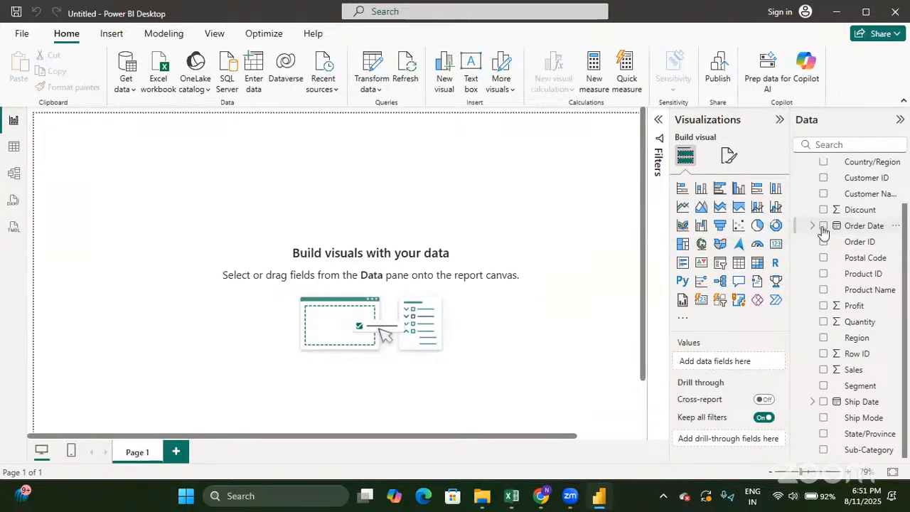
scroll(823, 233, "up", 1)
scroll(824, 237, "down", 1)
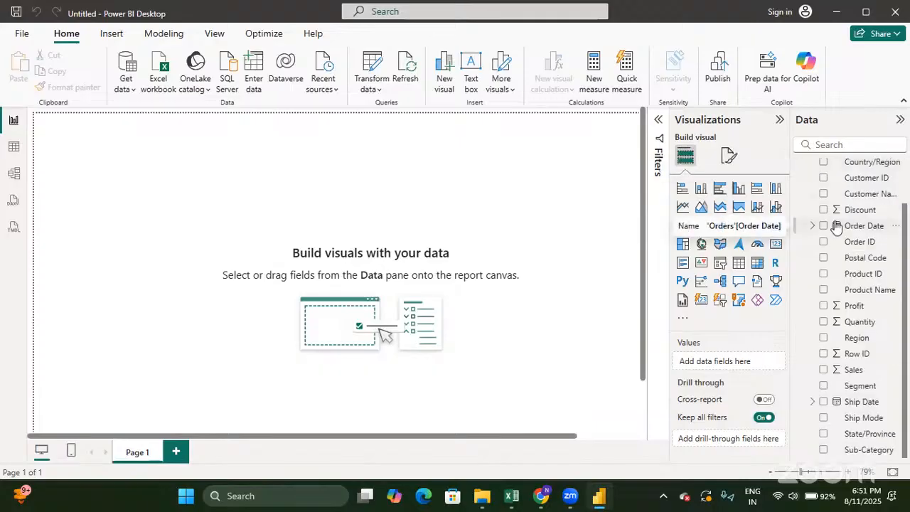
scroll(835, 226, "up", 2)
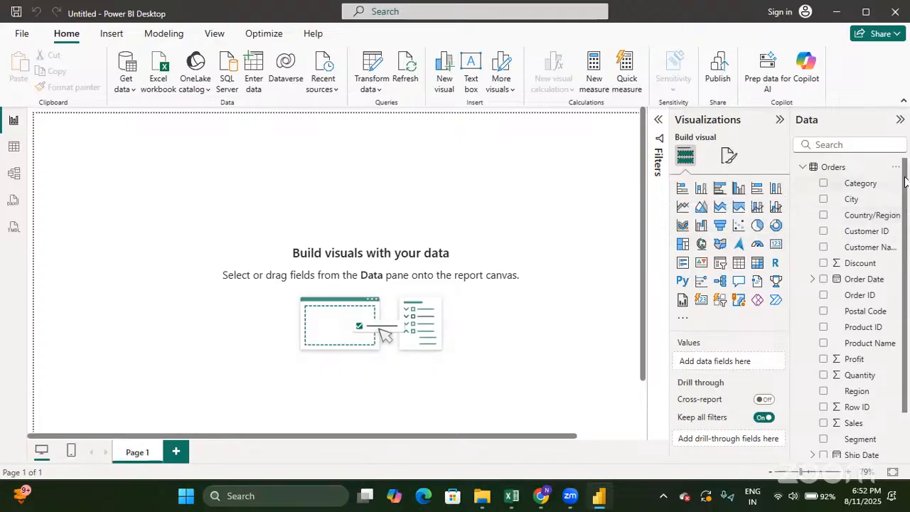
scroll(837, 284, "down", 3)
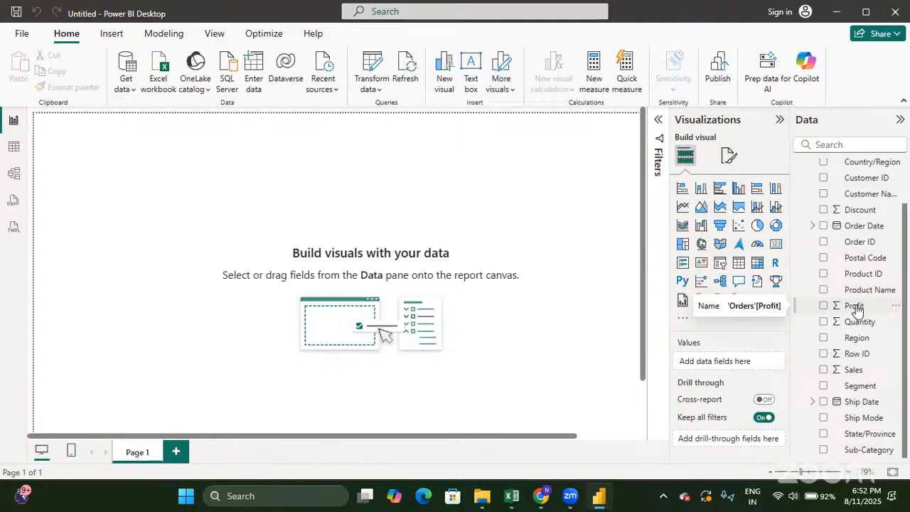
scroll(856, 308, "up", 3)
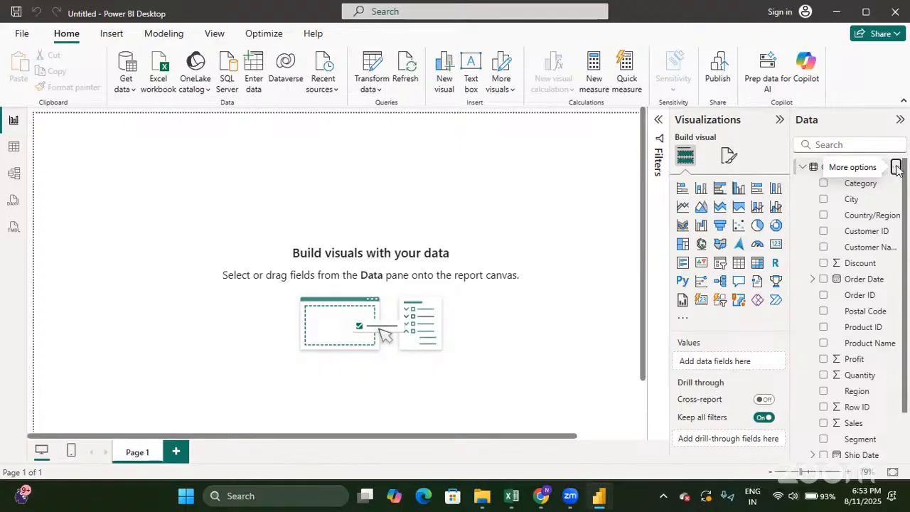
Step: Create a new measure in the Orders table
left_click(896, 169)
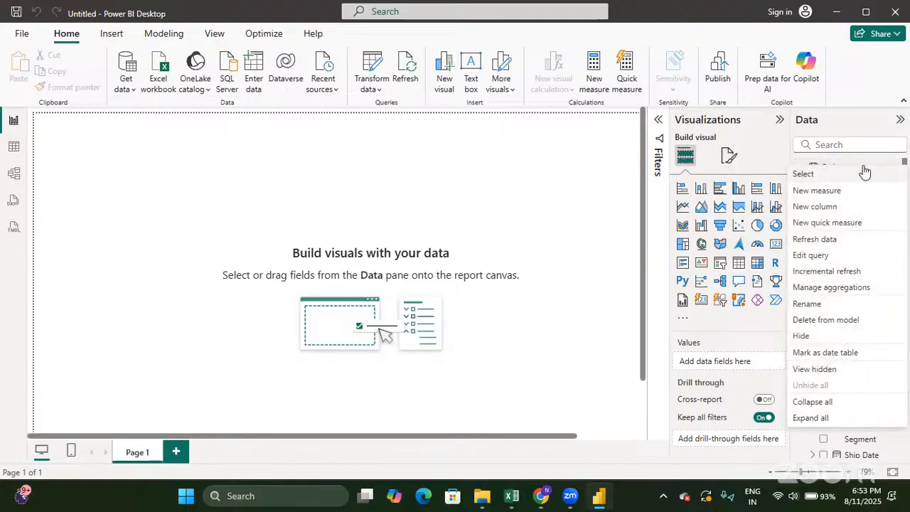
left_click(868, 62)
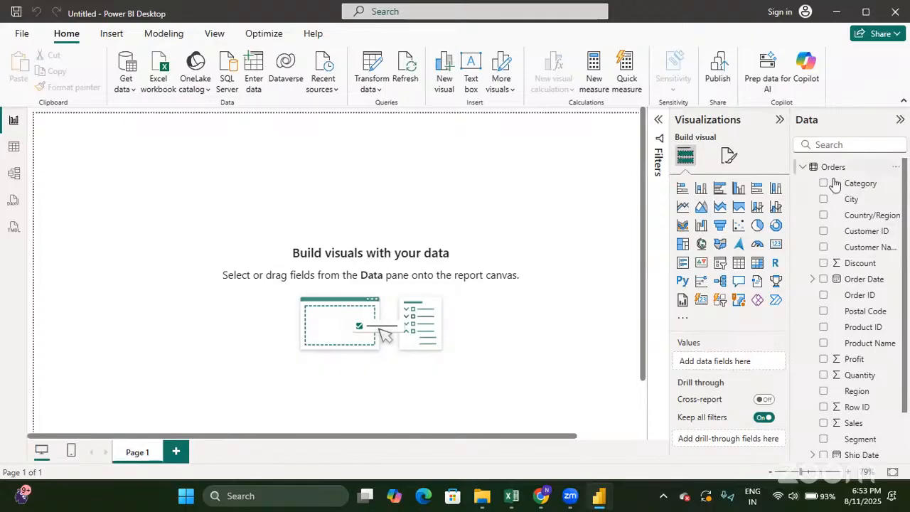
mouse_move(847, 174)
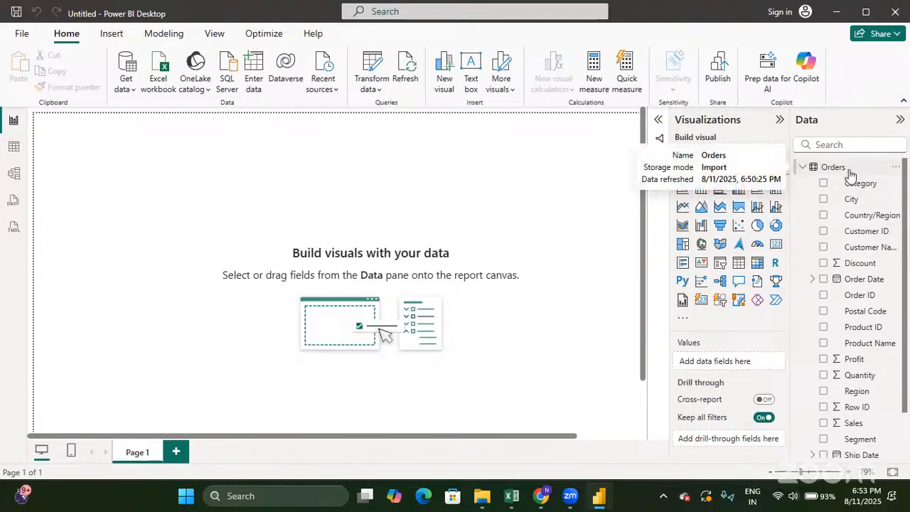
left_click(895, 167)
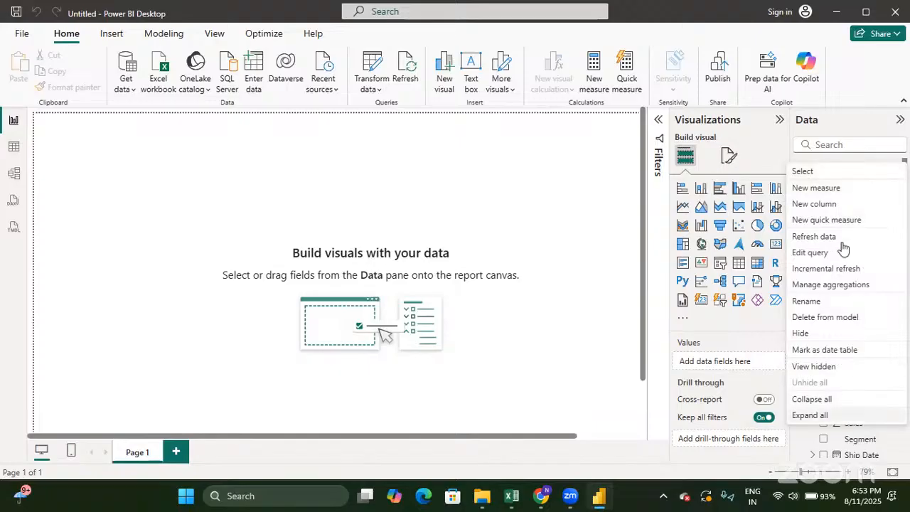
left_click(817, 194)
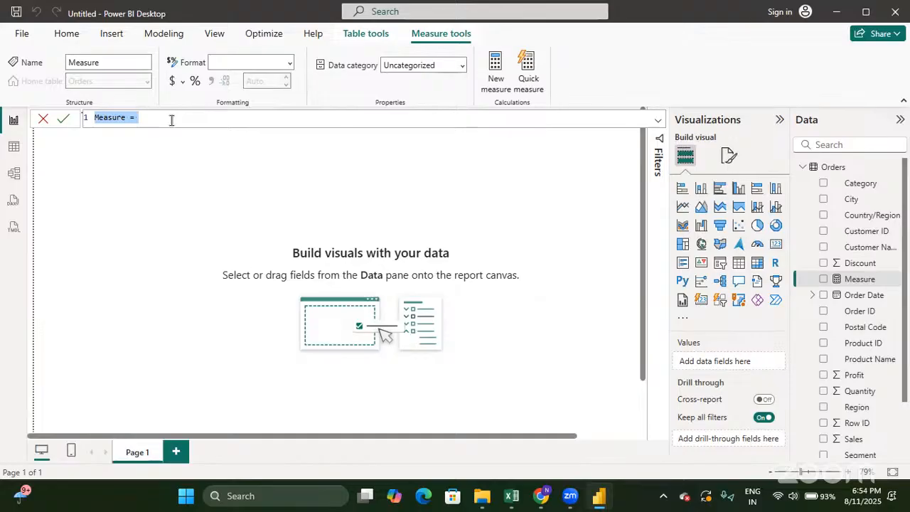
Step: Enlarge the formula text and replace the default measure name with Total Profit, followed by an equals sign
left_click(204, 119)
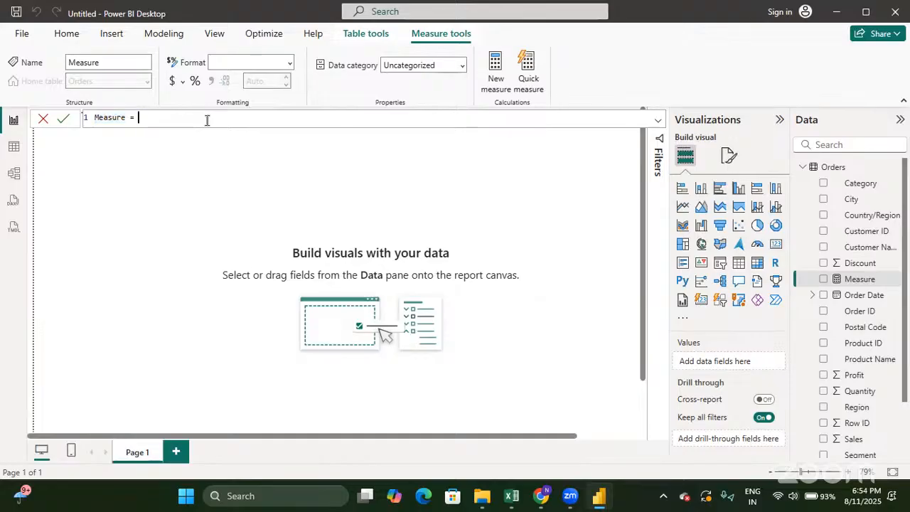
scroll(207, 120, "up", 5)
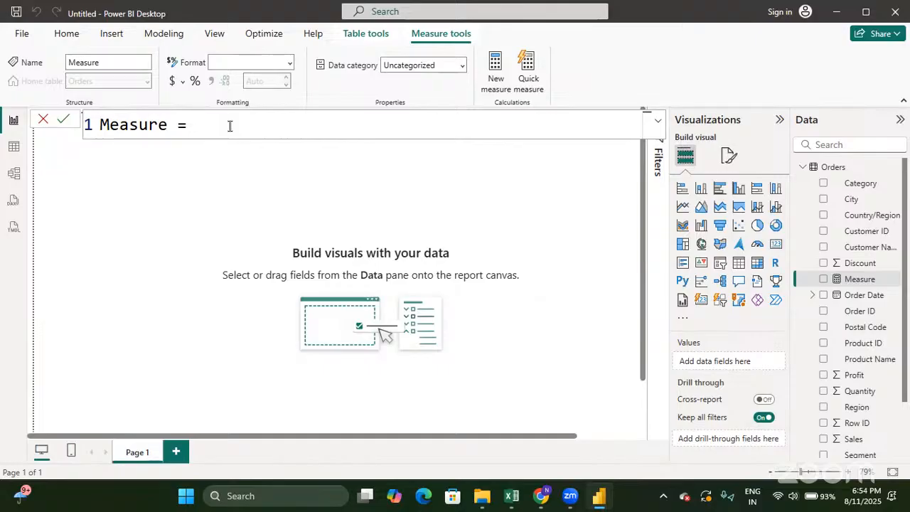
key("ctrl+a")
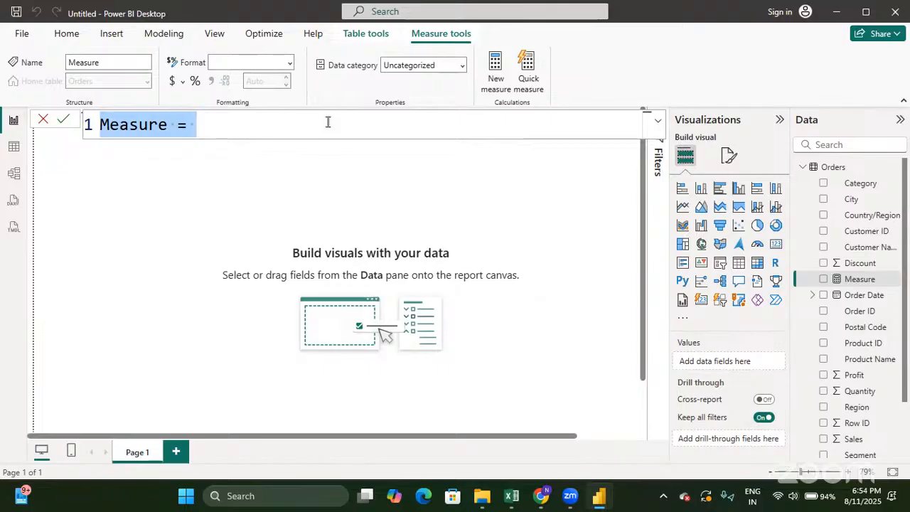
type("To")
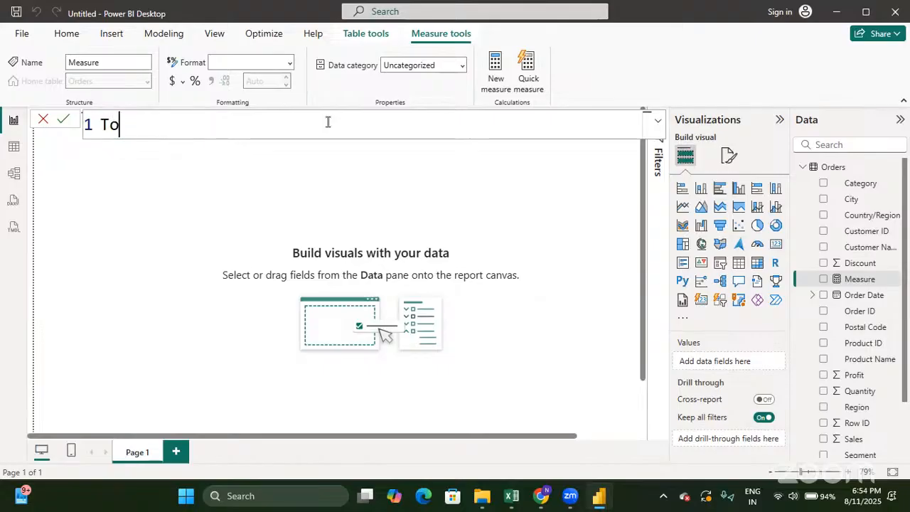
type("tal P")
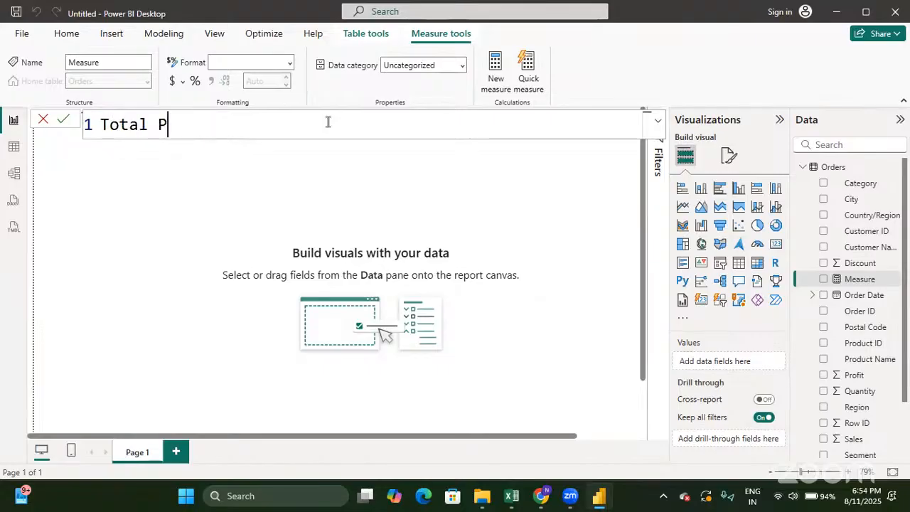
type("rofit ")
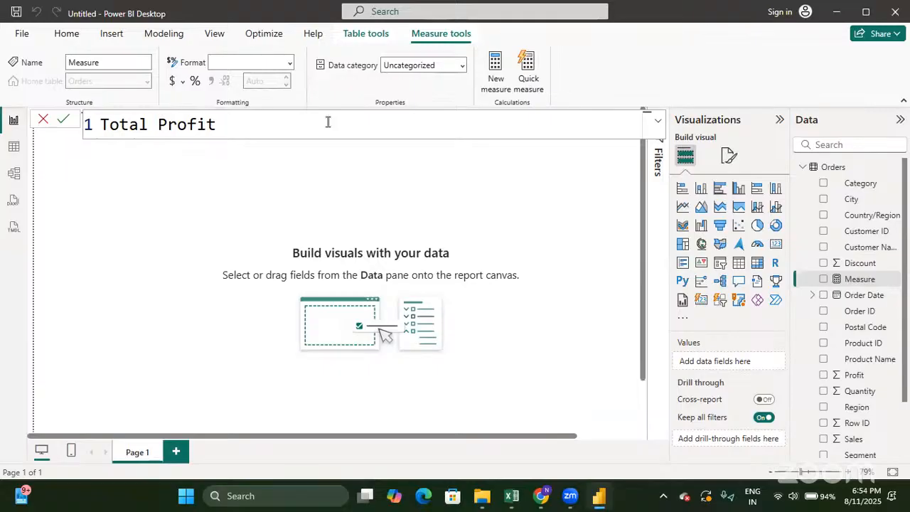
type("=")
Step: Complete the Total Profit formula as SUM(Orders[Profit]) and commit the measure
type("su")
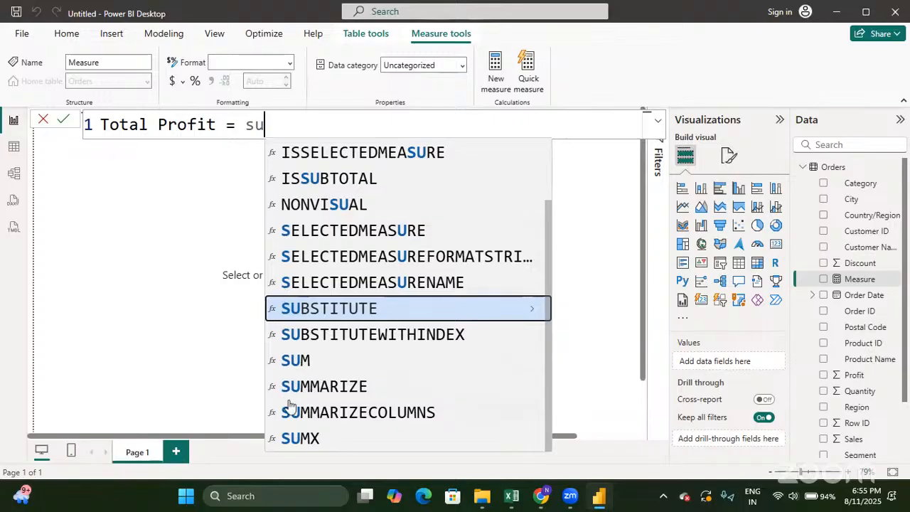
left_click(311, 363)
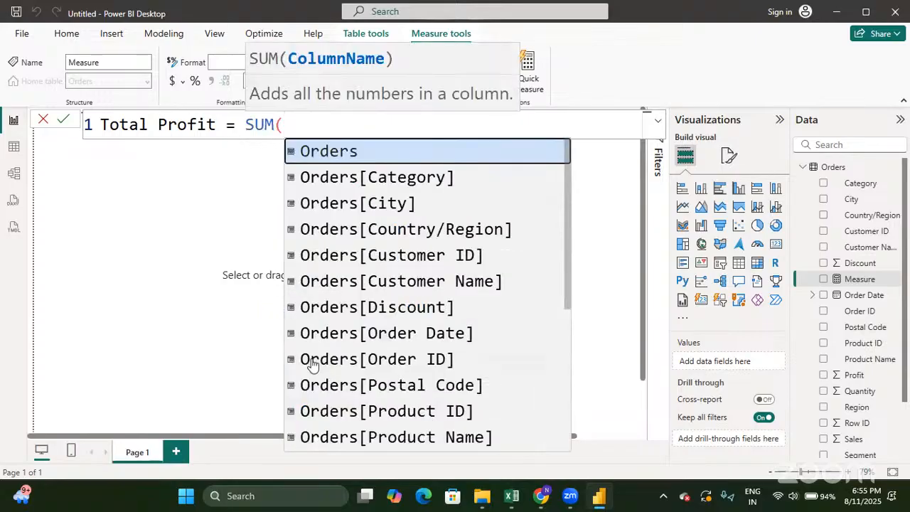
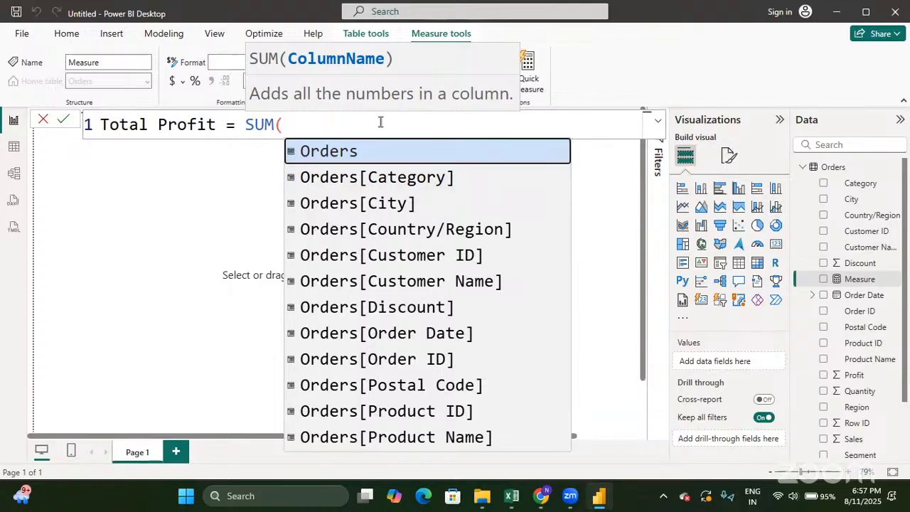
scroll(361, 325, "down", 1)
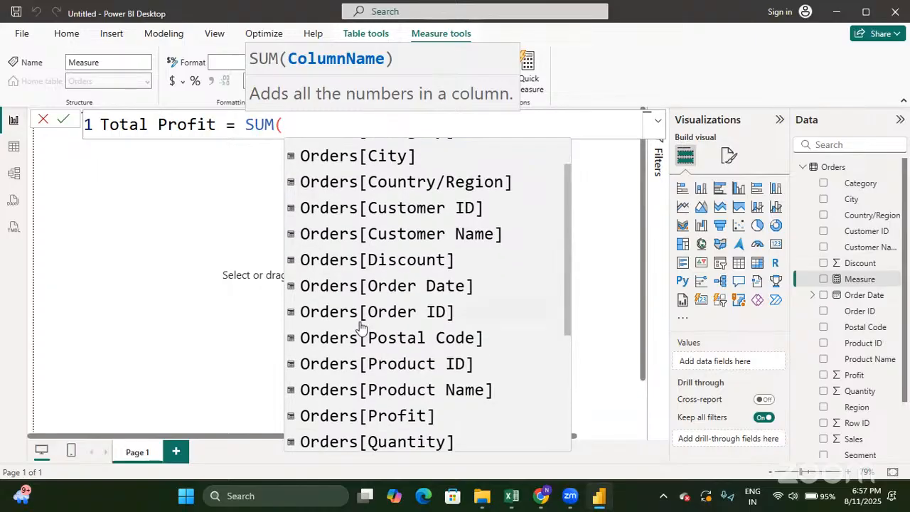
scroll(360, 326, "down", 2)
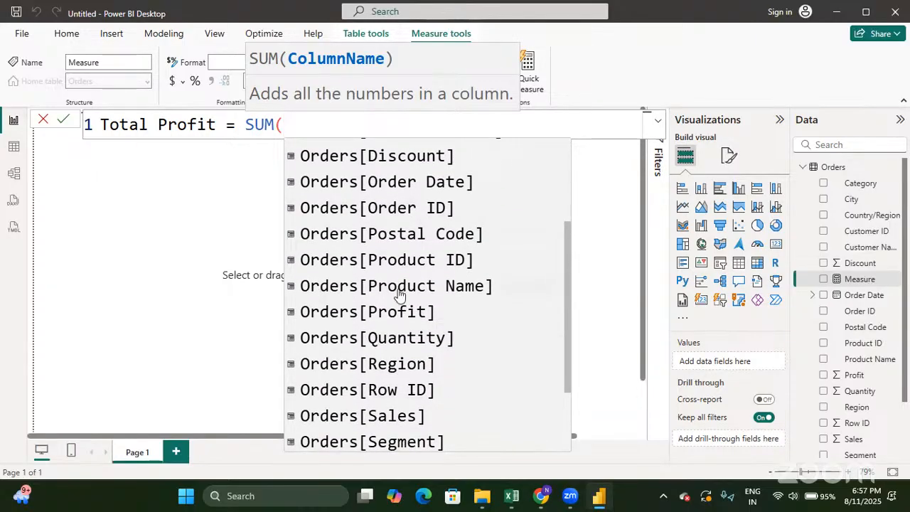
left_click(455, 312)
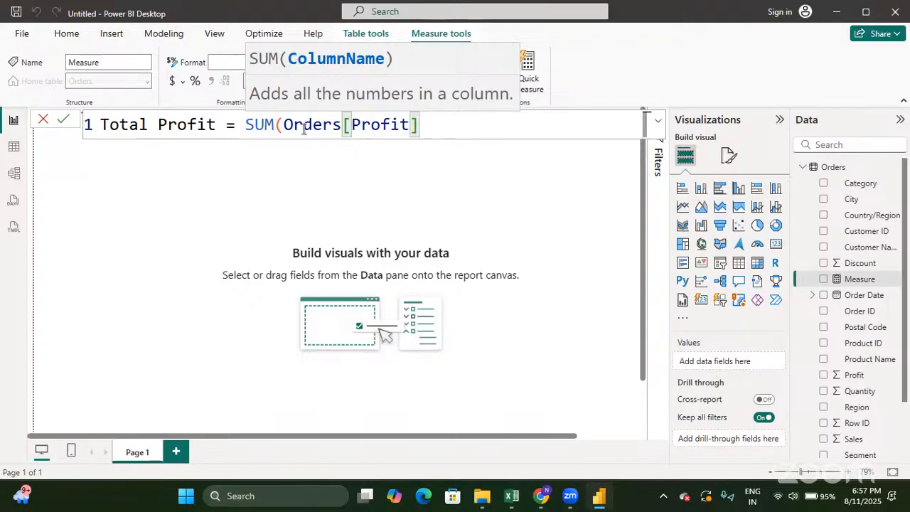
type(")")
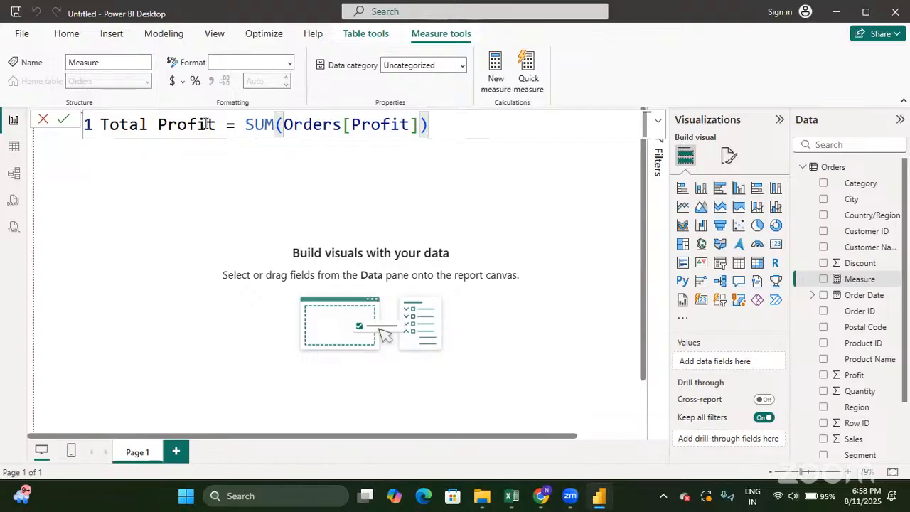
key("Return")
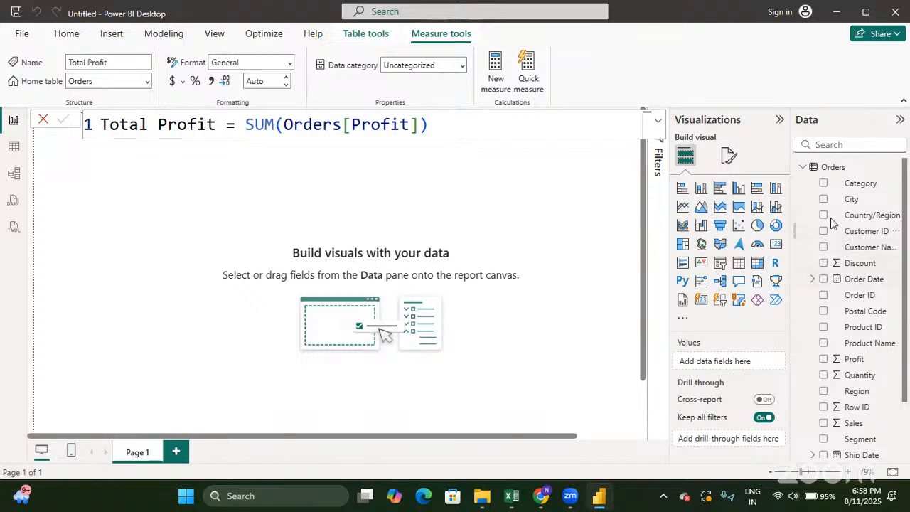
Step: Locate the Total Profit measure among the Orders fields, and check the Orders data table's columns through Profit for a matching column
scroll(853, 318, "down", 2)
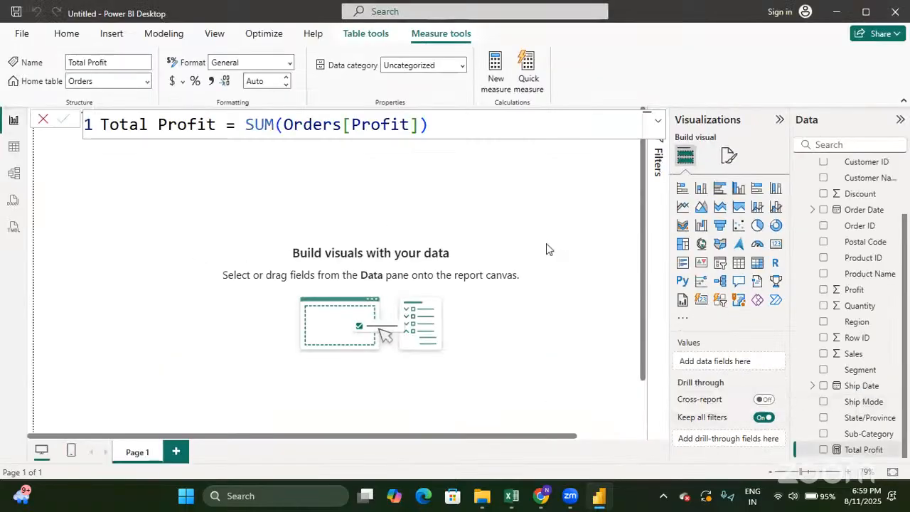
left_click(555, 260)
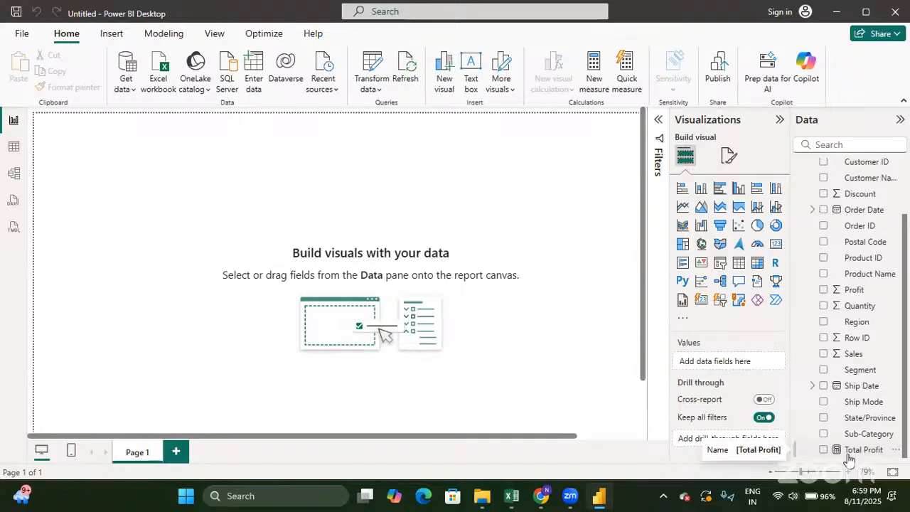
scroll(856, 429, "up", 2)
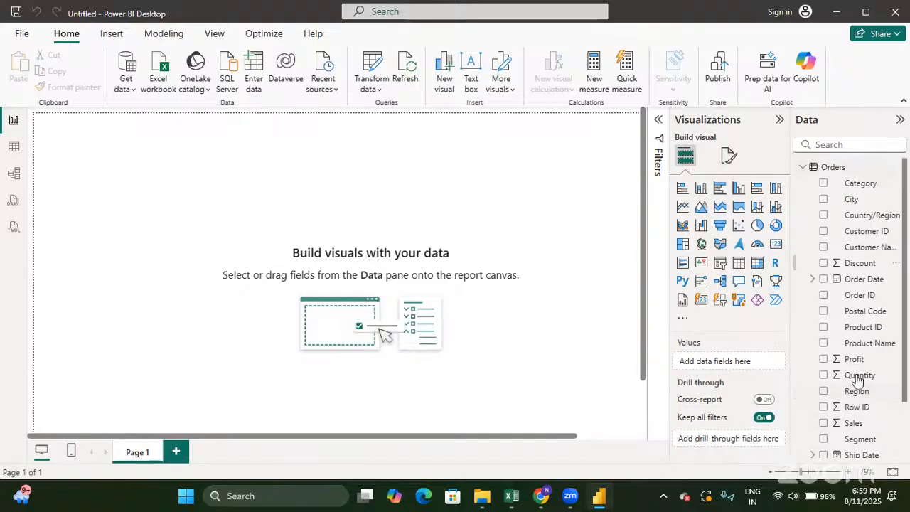
scroll(853, 426, "down", 2)
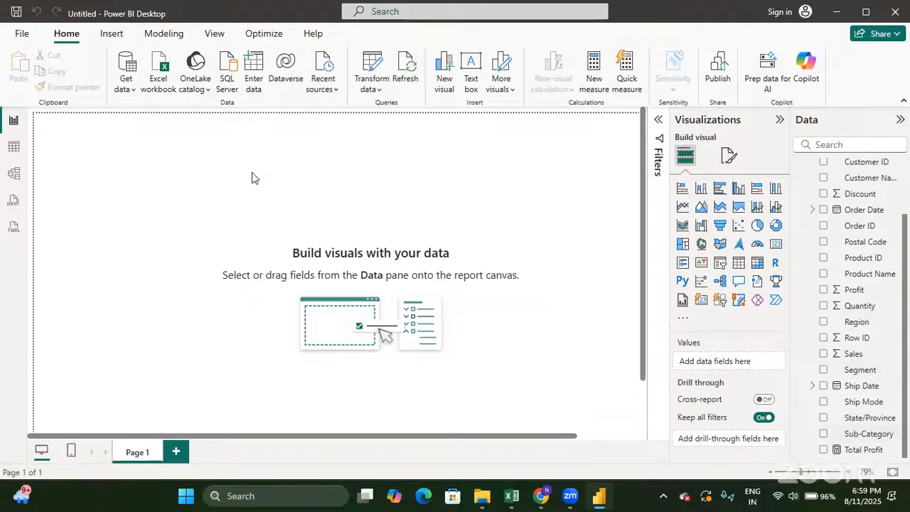
left_click(14, 146)
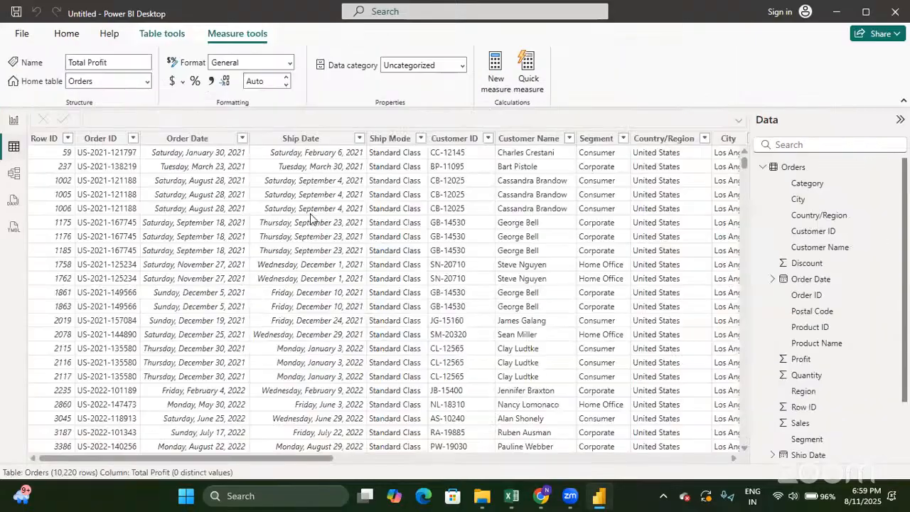
scroll(561, 271, "right", 10)
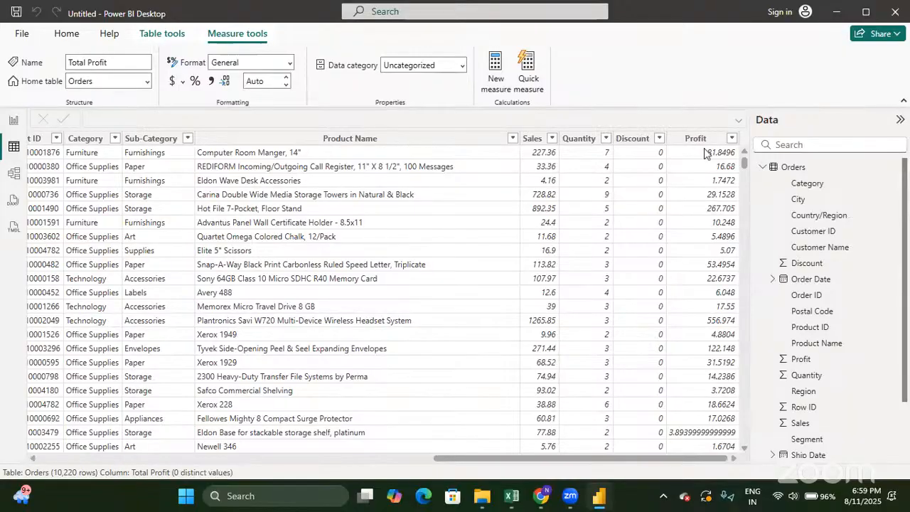
scroll(689, 271, "left", 10)
scroll(689, 271, "right", 10)
scroll(604, 285, "left", 10)
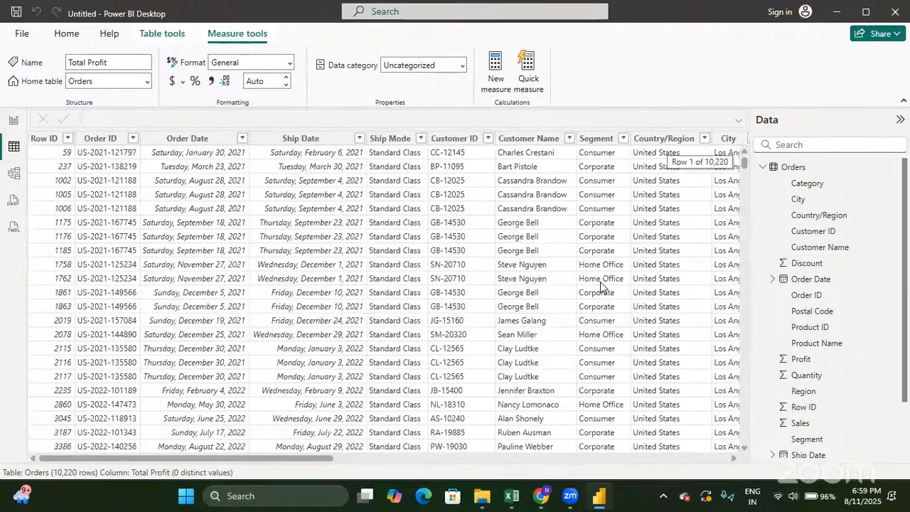
scroll(600, 286, "right", 10)
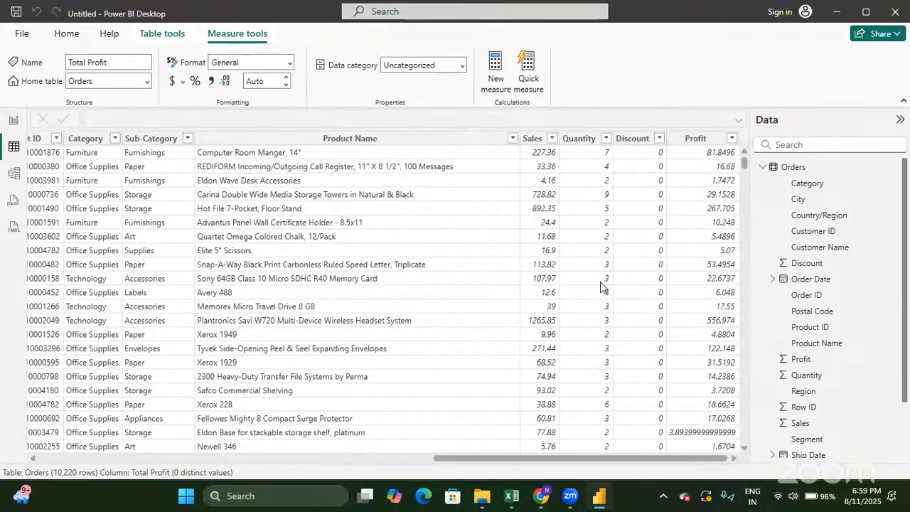
scroll(600, 285, "left", 8)
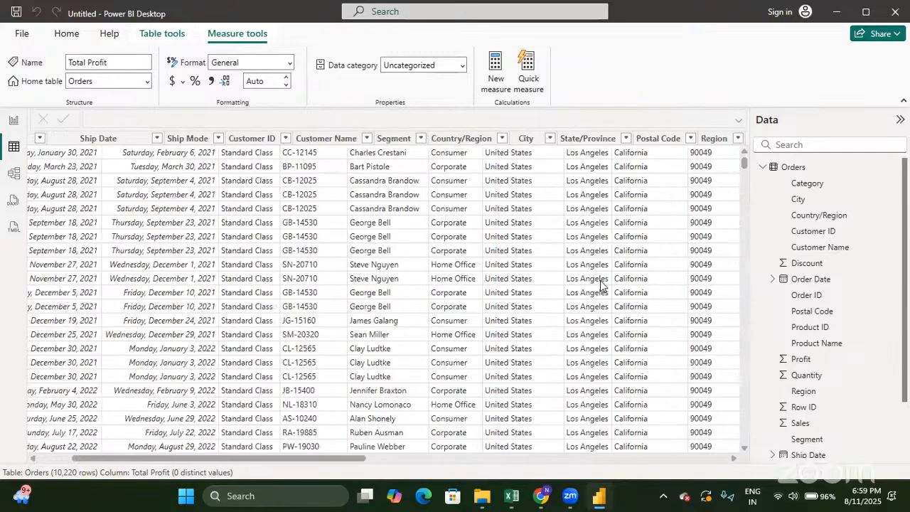
scroll(601, 284, "left", 3)
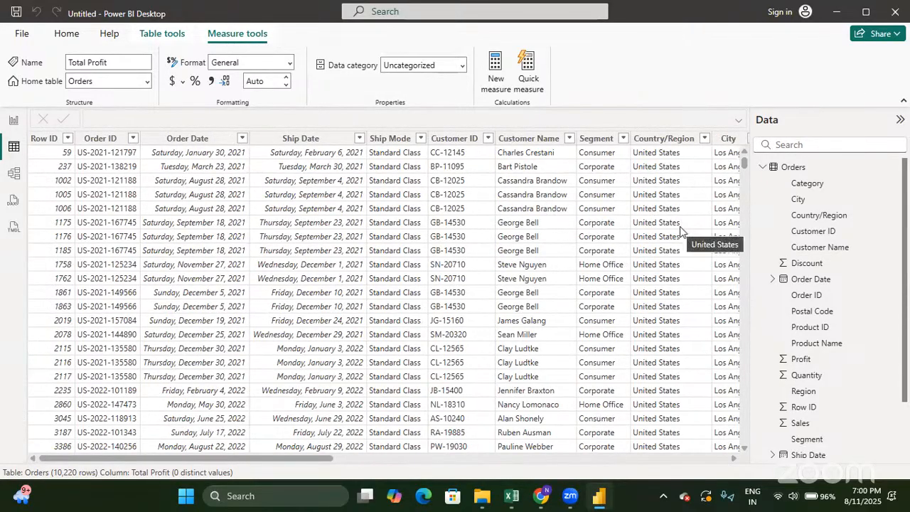
scroll(679, 231, "right", 10)
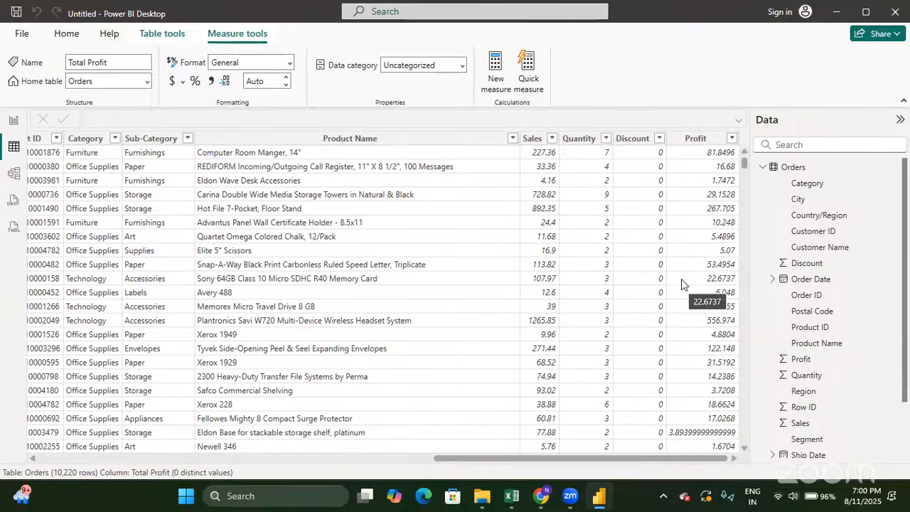
left_click(15, 122)
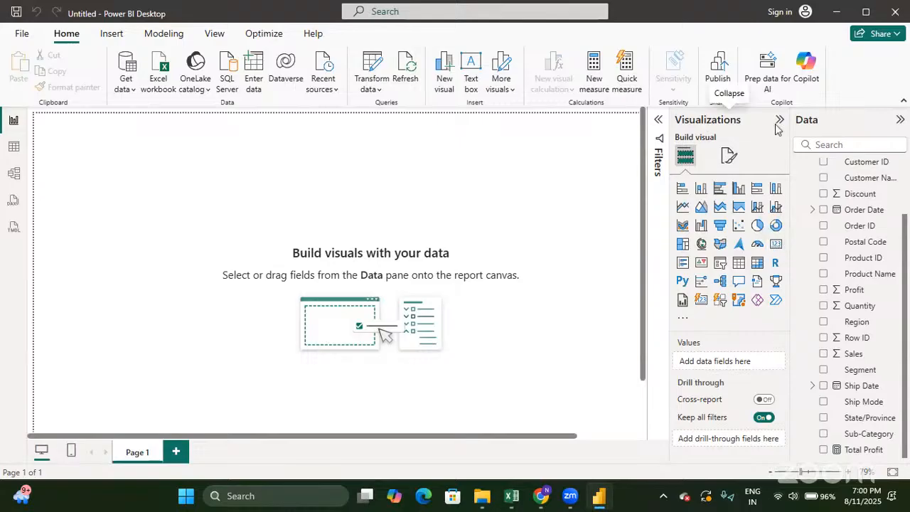
left_click(776, 245)
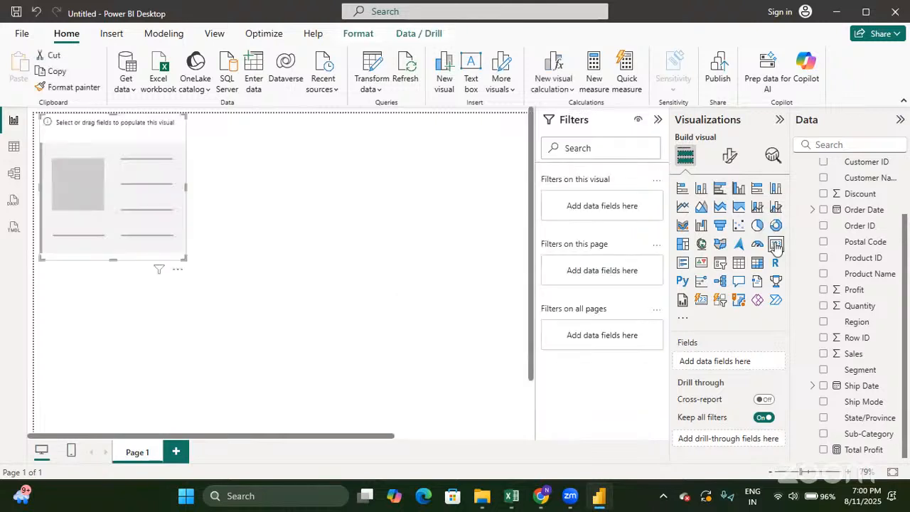
left_click(178, 269)
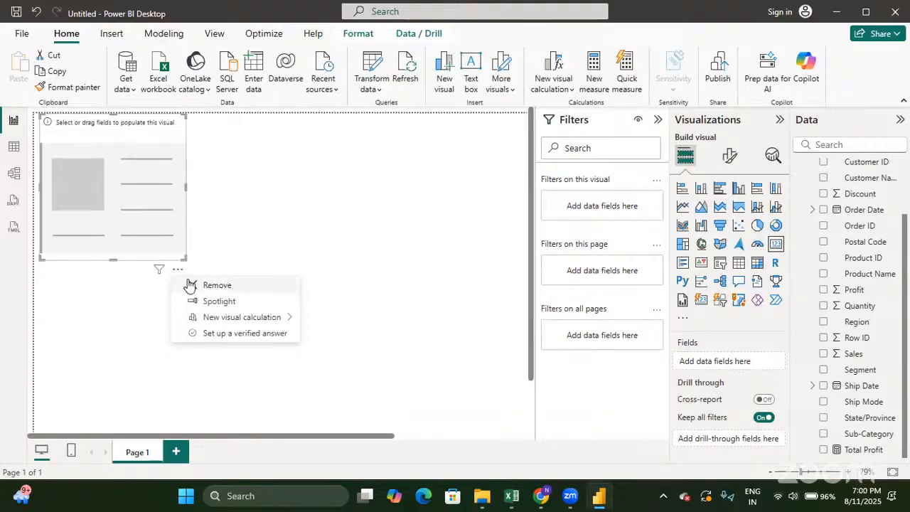
left_click(227, 284)
Step: Collapse the filters area, and add a card visual placed in the upper-left corner of the report page
left_click(658, 120)
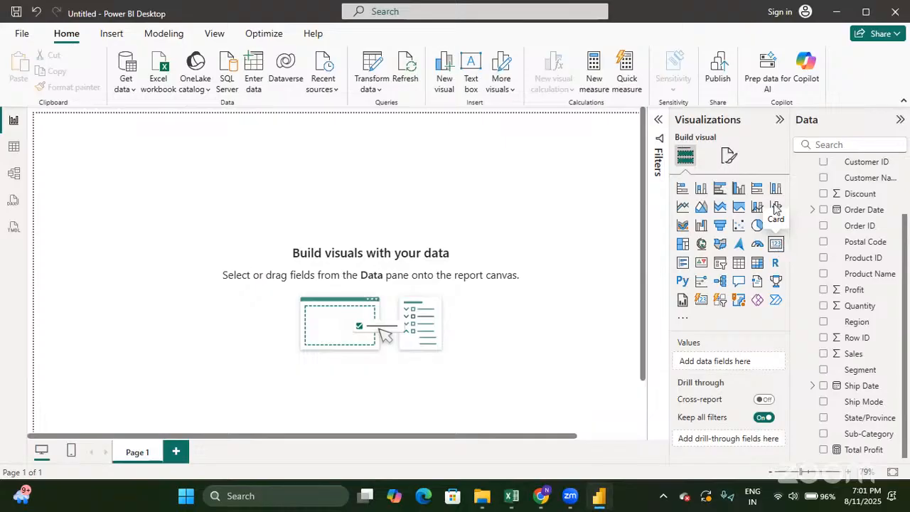
left_click(775, 245)
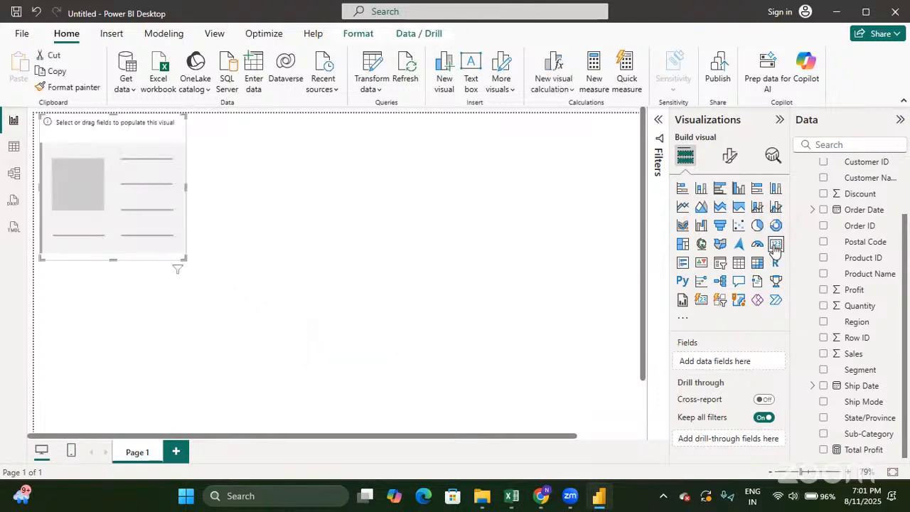
left_click_drag(131, 183, 100, 137)
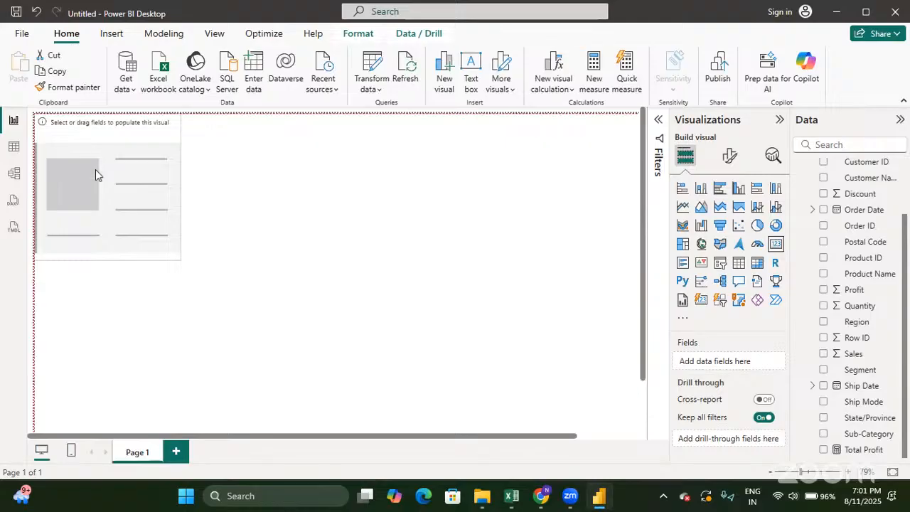
mouse_move(95, 170)
left_mouse_down()
mouse_move(92, 201)
mouse_move(177, 207)
mouse_move(176, 175)
mouse_move(171, 185)
mouse_move(90, 155)
left_mouse_up()
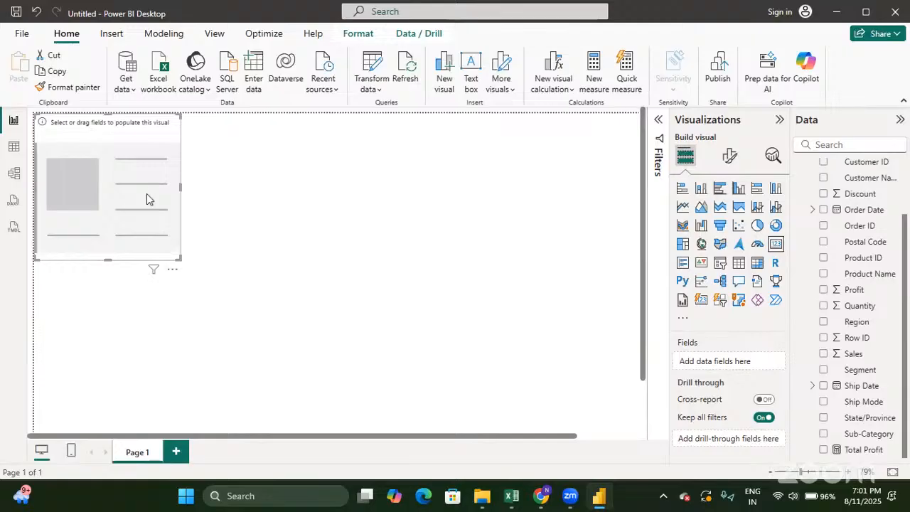
left_click(258, 219)
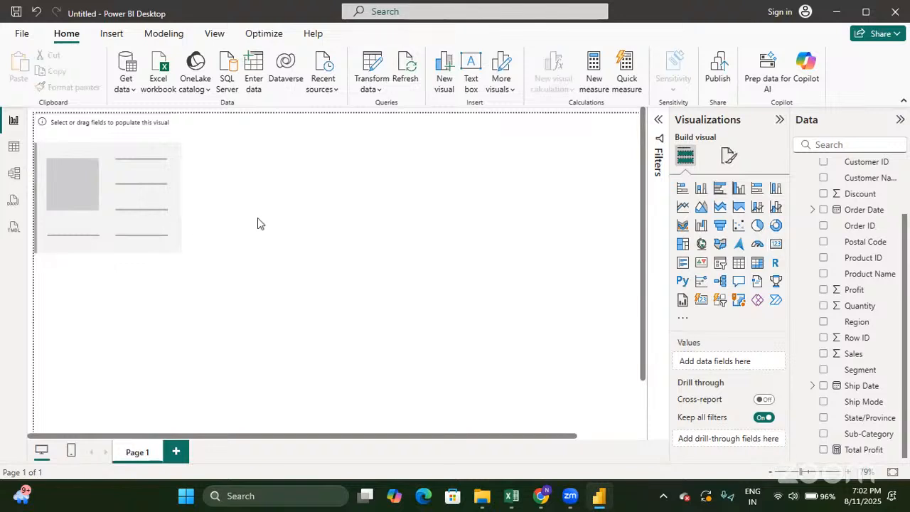
left_click(151, 202)
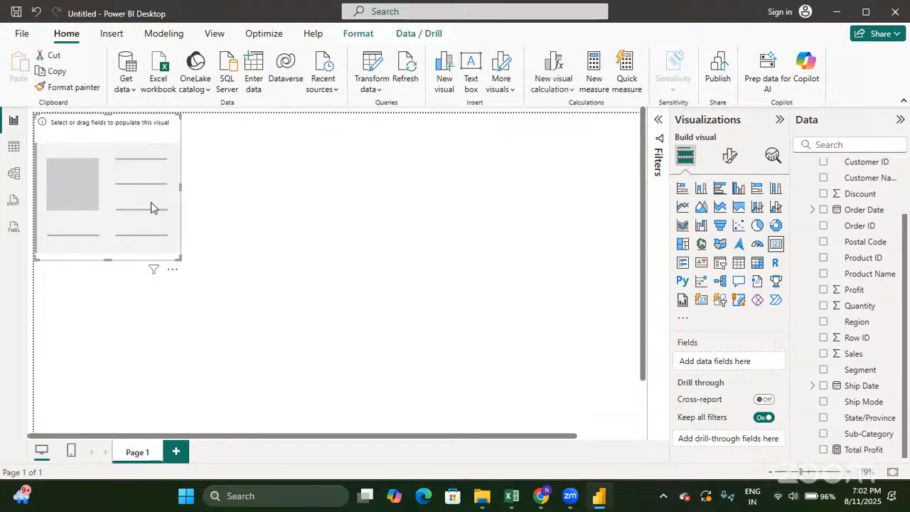
left_click(227, 225)
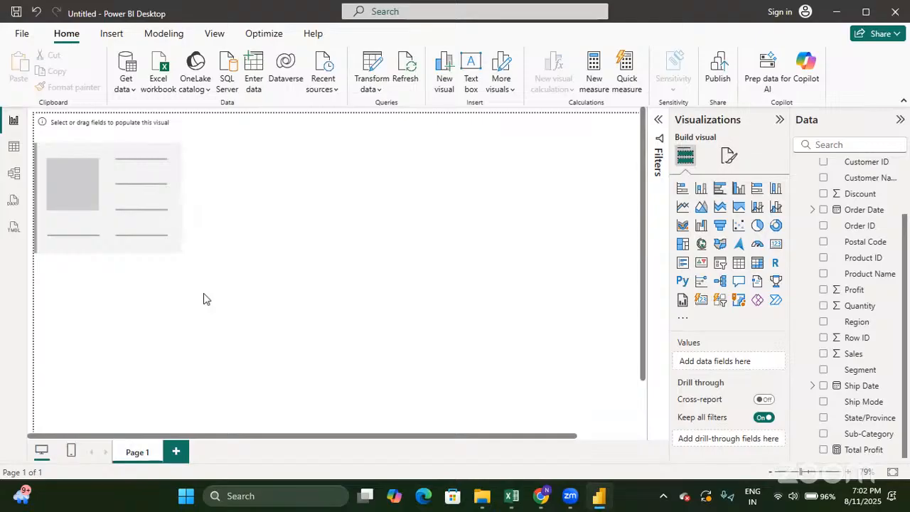
Step: Try assigning the Total Profit measure to the card in two different ways, clearing the field each time
left_click(156, 223)
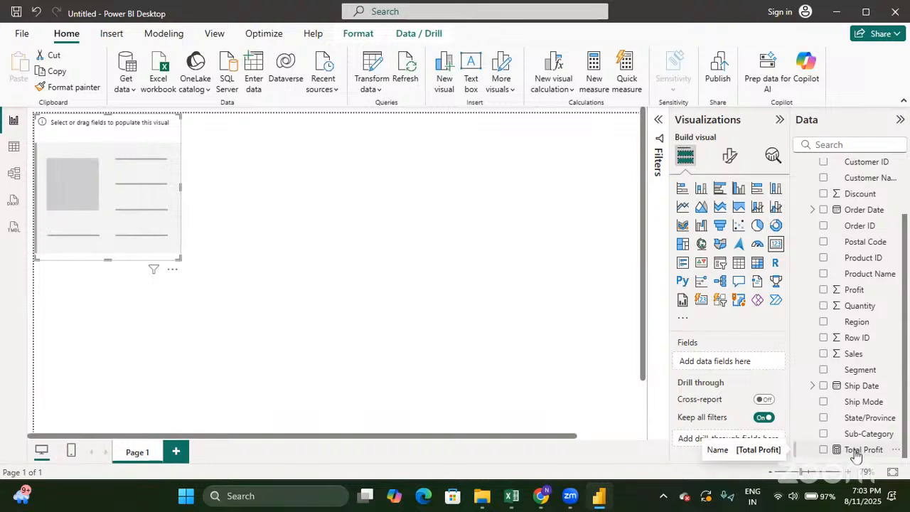
left_click_drag(856, 455, 727, 364)
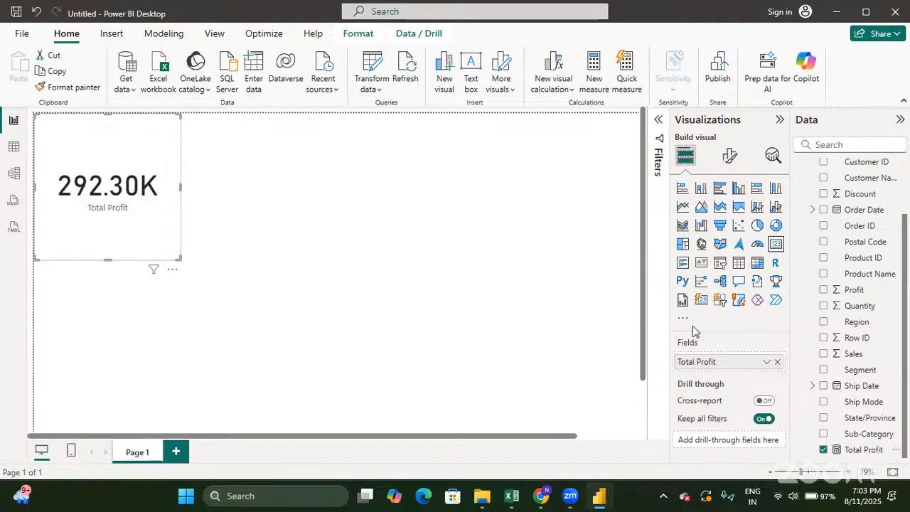
left_click(777, 362)
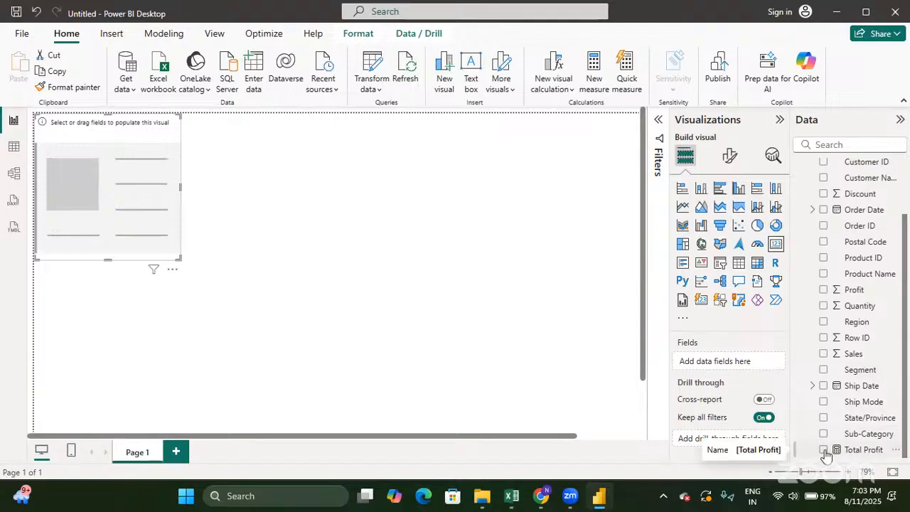
left_click(823, 451)
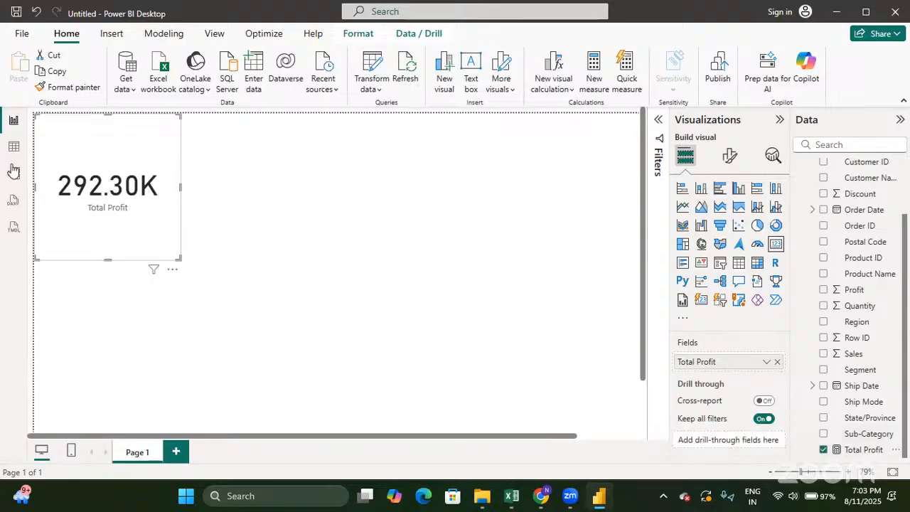
left_click(824, 450)
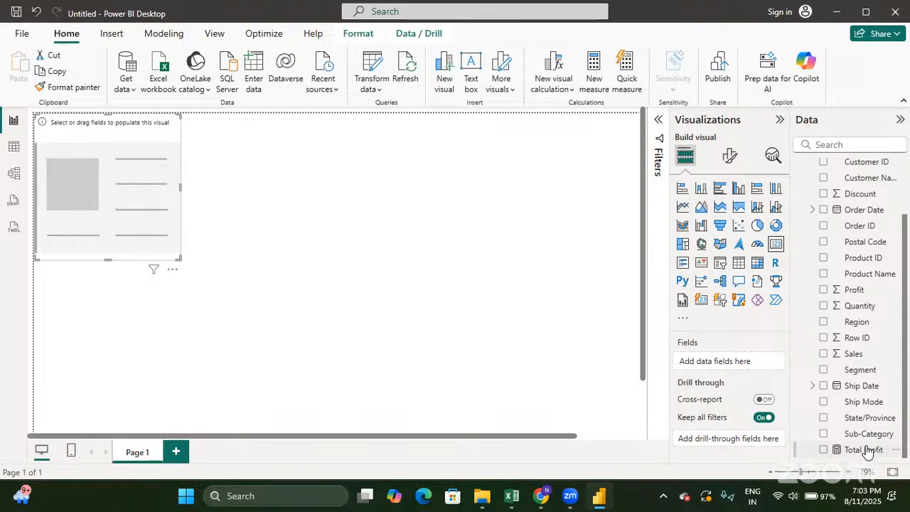
Step: Populate the empty card visual with the Total Profit measure
left_click_drag(866, 452, 134, 189)
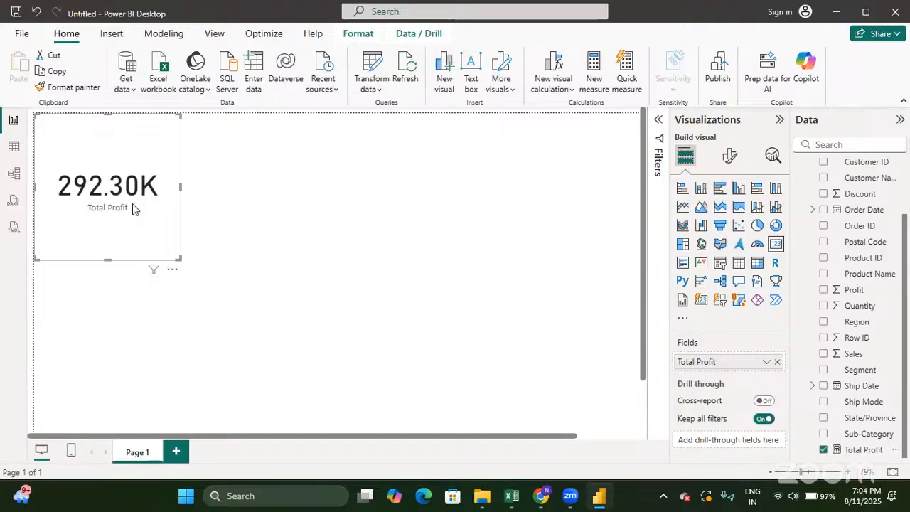
Step: Format the Total Profit measure as Currency, keeping its name and its Orders home table
left_click(863, 451)
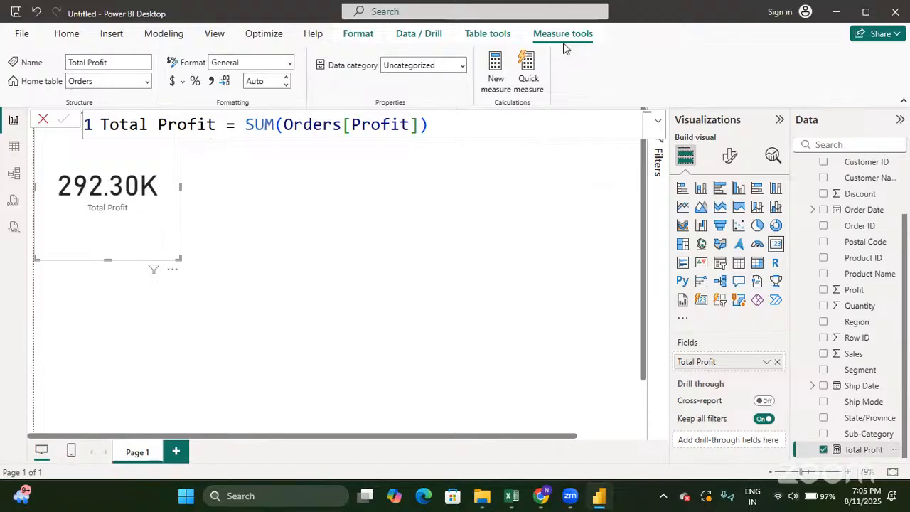
left_click(110, 61)
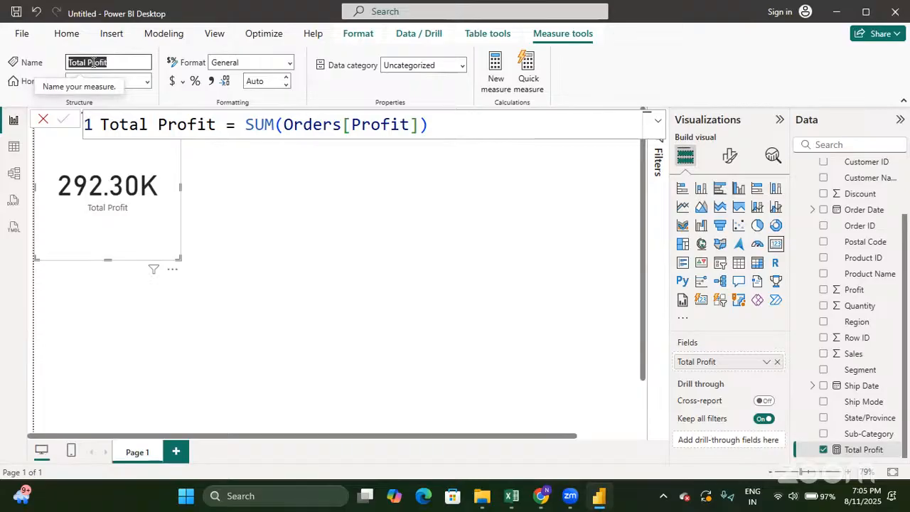
key("Tab")
left_click(121, 83)
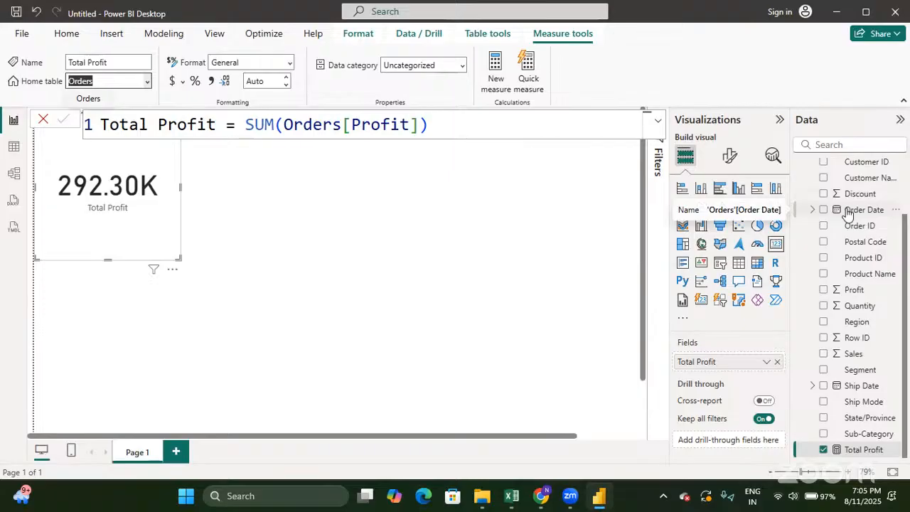
left_click(290, 66)
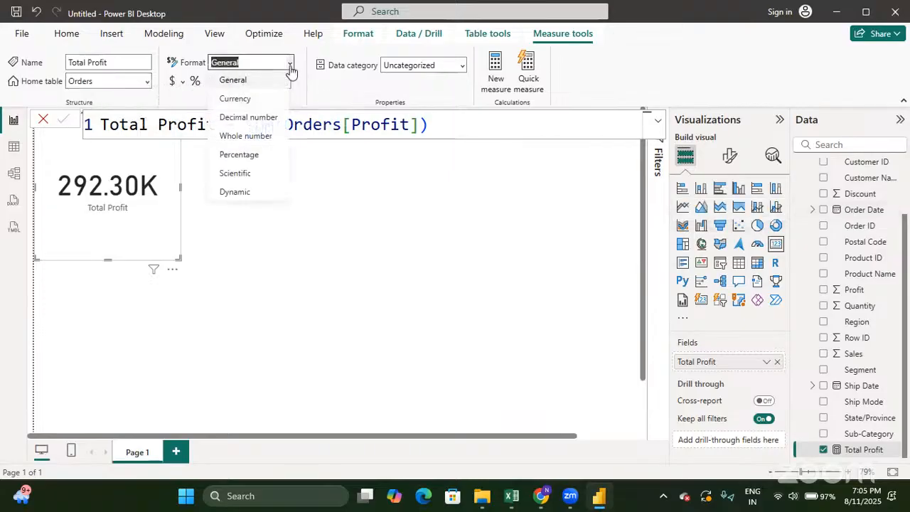
left_click(245, 100)
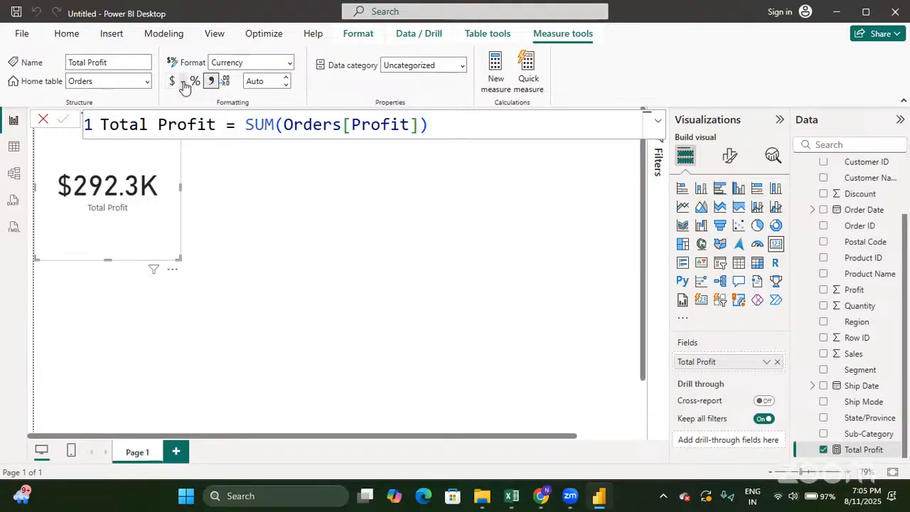
Step: Review the currency symbol choices for the Total Profit measure, then deselect the card without choosing another symbol
left_click(182, 82)
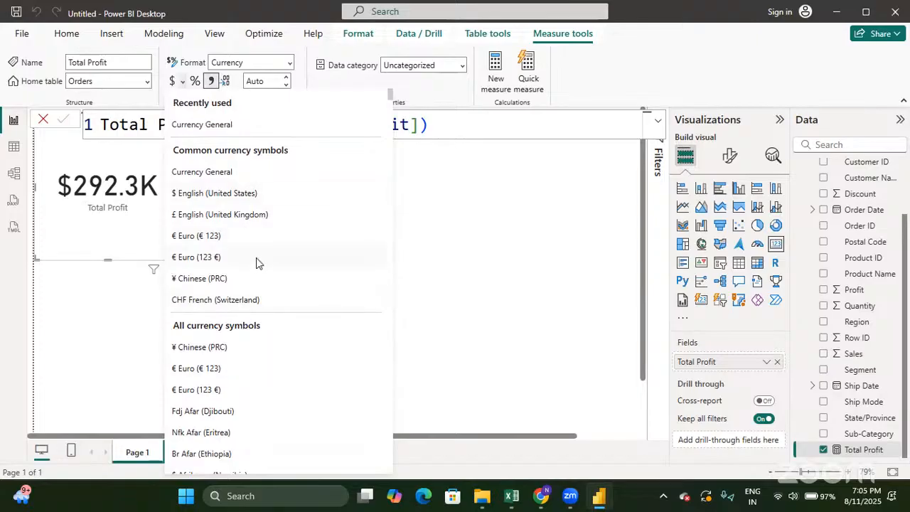
left_click(249, 20)
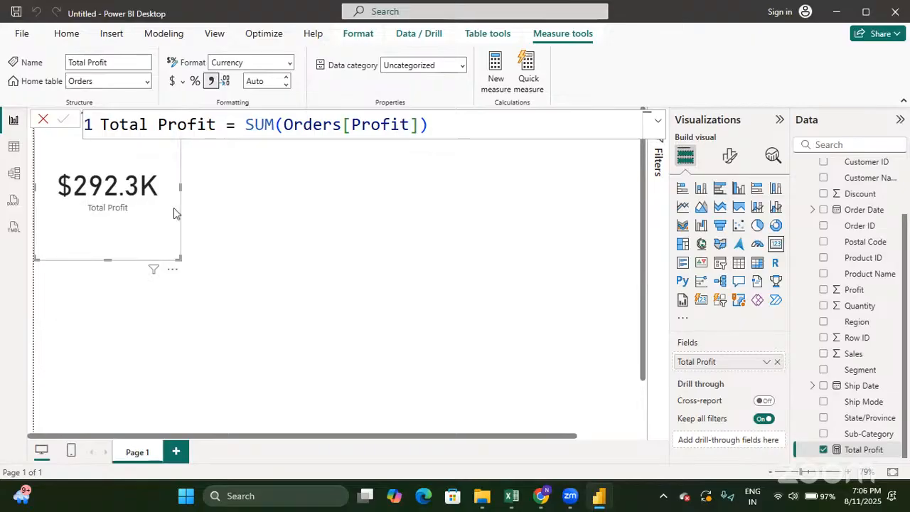
left_click(217, 216)
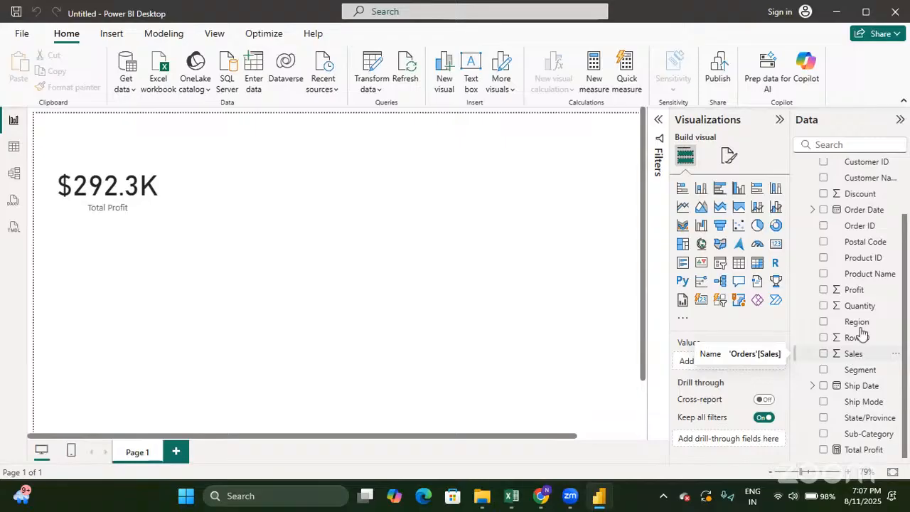
Step: Create a measure in the Orders table defined as Avg Sales = AVERAGE(Orders[Sales])
scroll(862, 284, "up", 2)
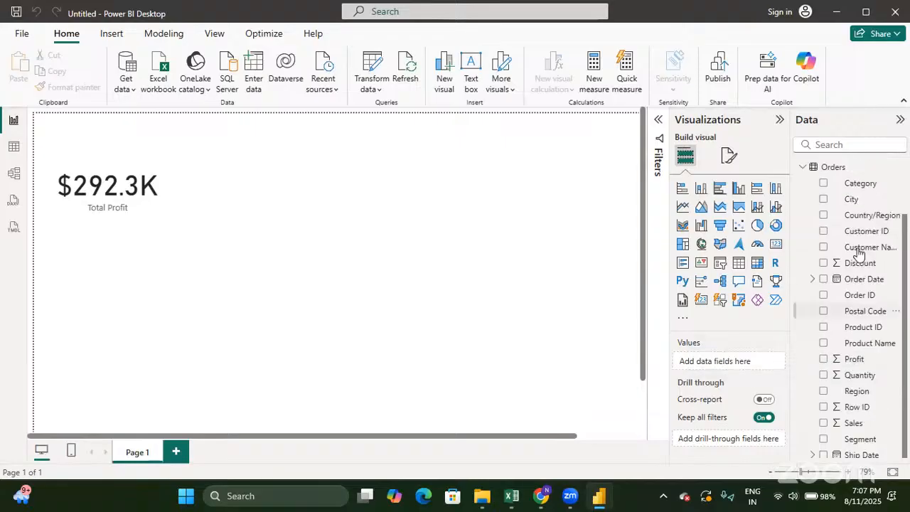
left_click(894, 168)
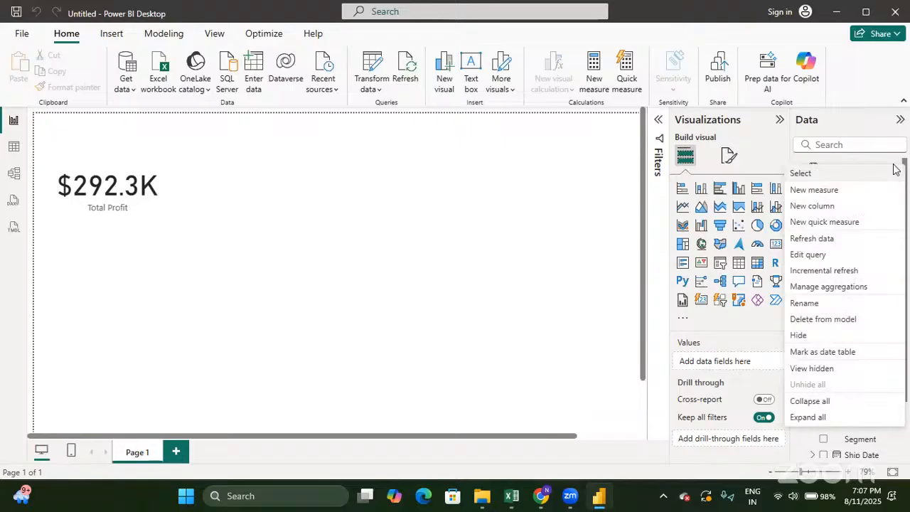
left_click(863, 190)
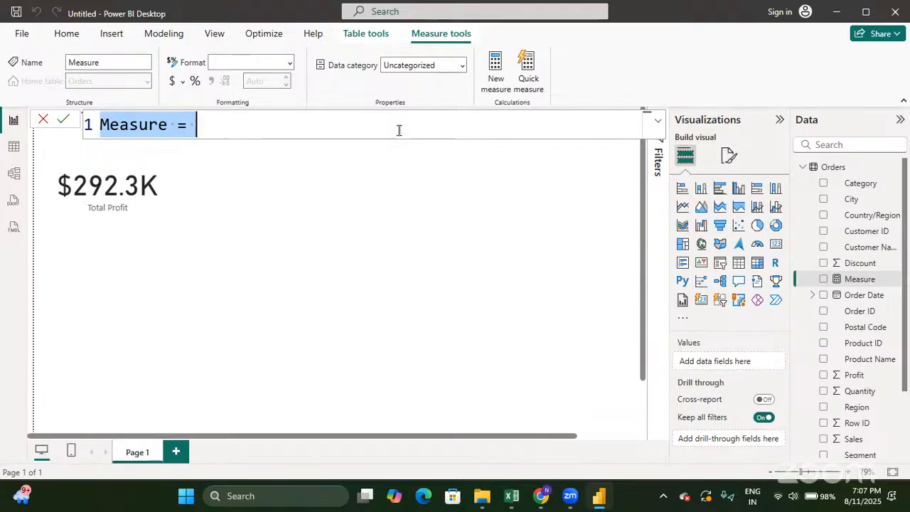
type("Avg Sales")
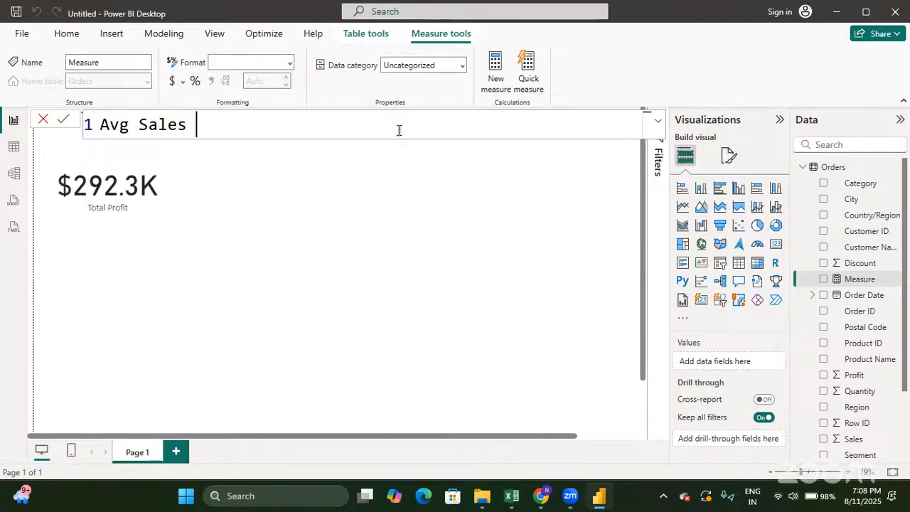
type(" = Av")
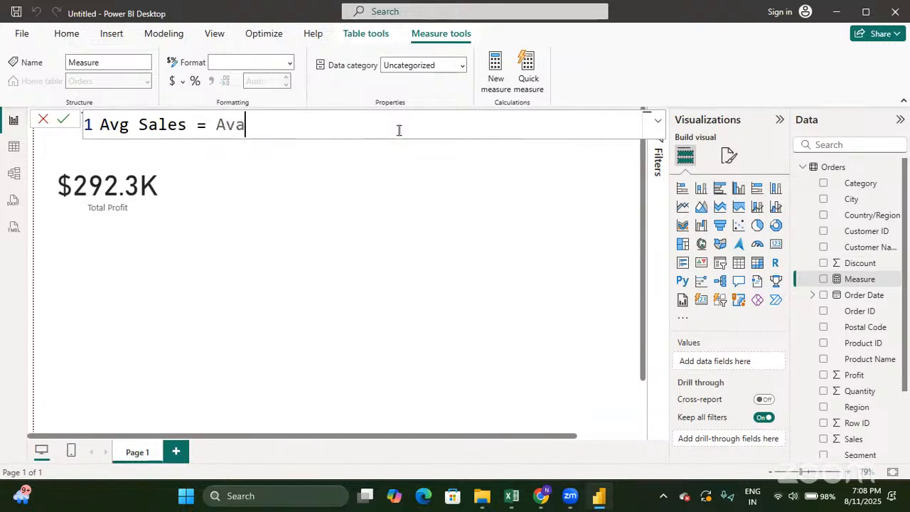
key("Tab")
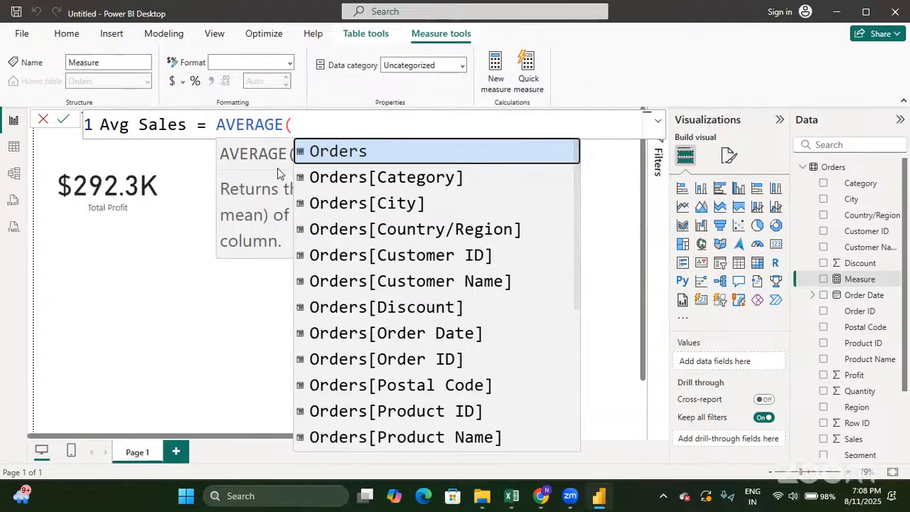
key("Escape")
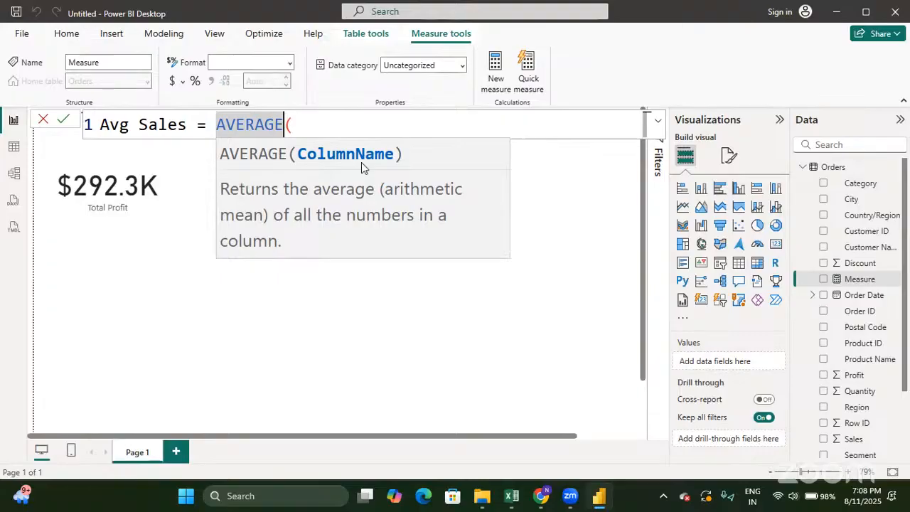
left_click(305, 127)
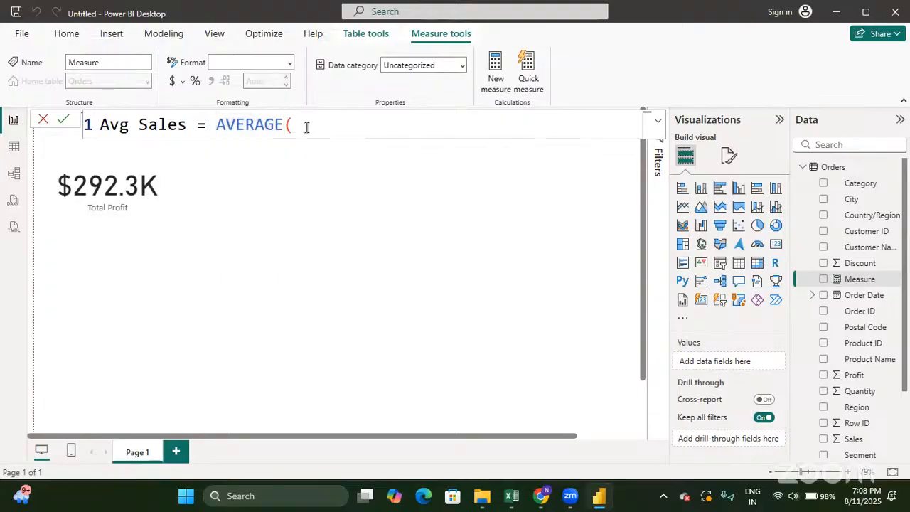
type("sa")
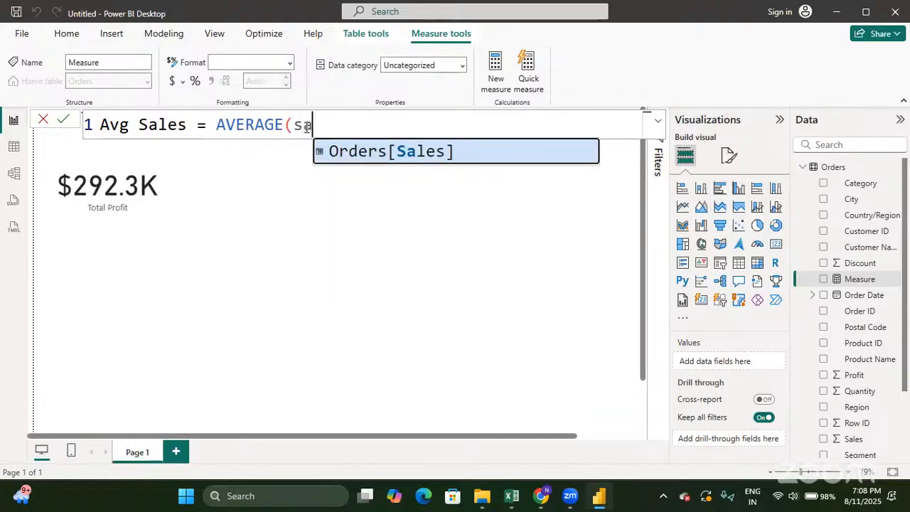
key("Tab")
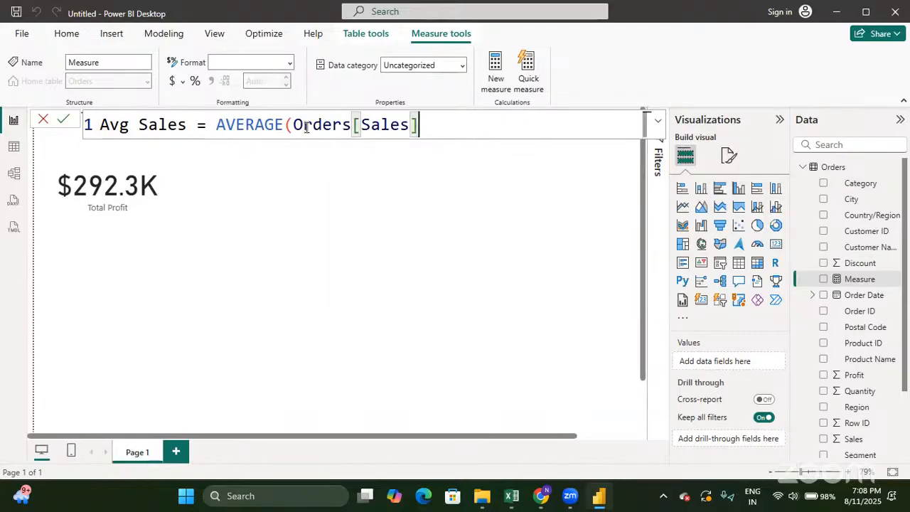
type(")")
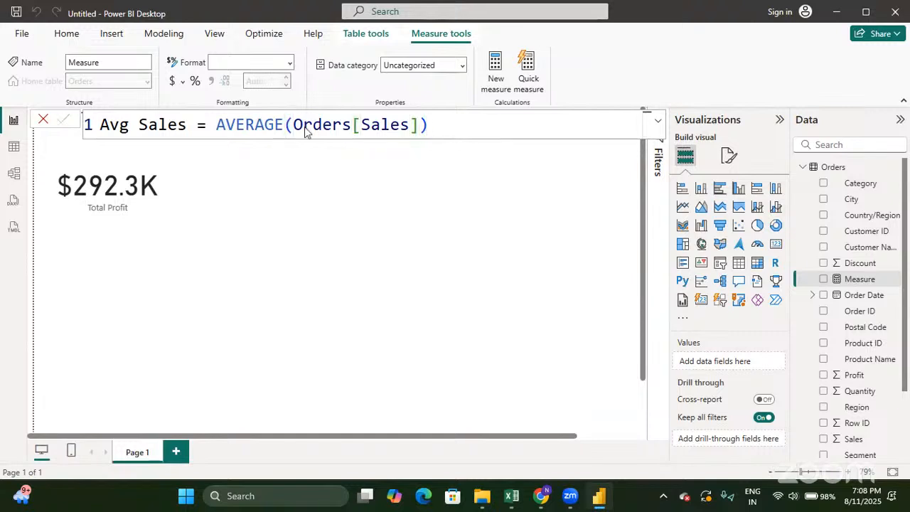
key("Return")
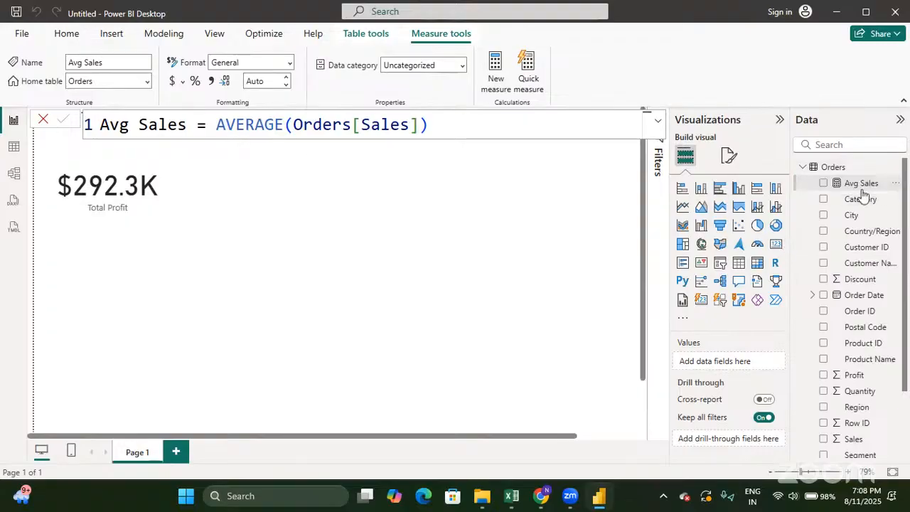
Step: Add a second card visual directly beside the Total Profit card and populate it with the Avg Sales measure
left_click(540, 199)
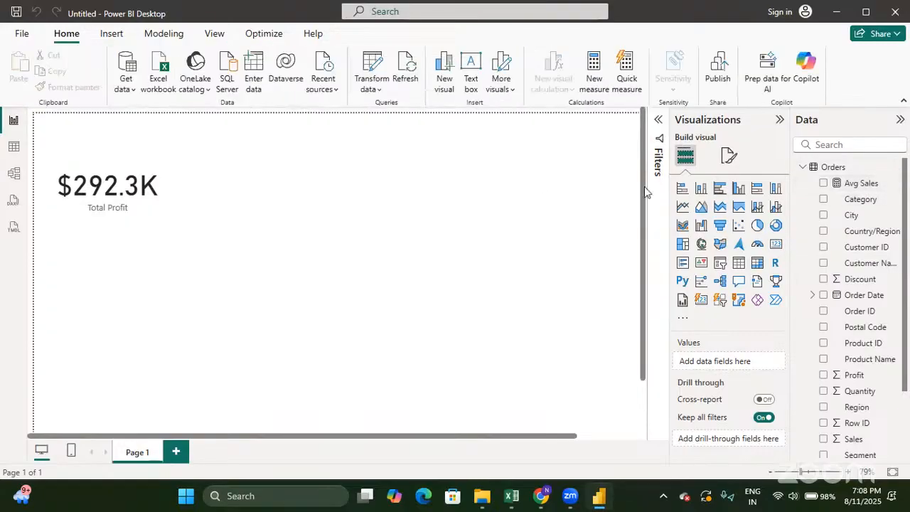
left_click(773, 244)
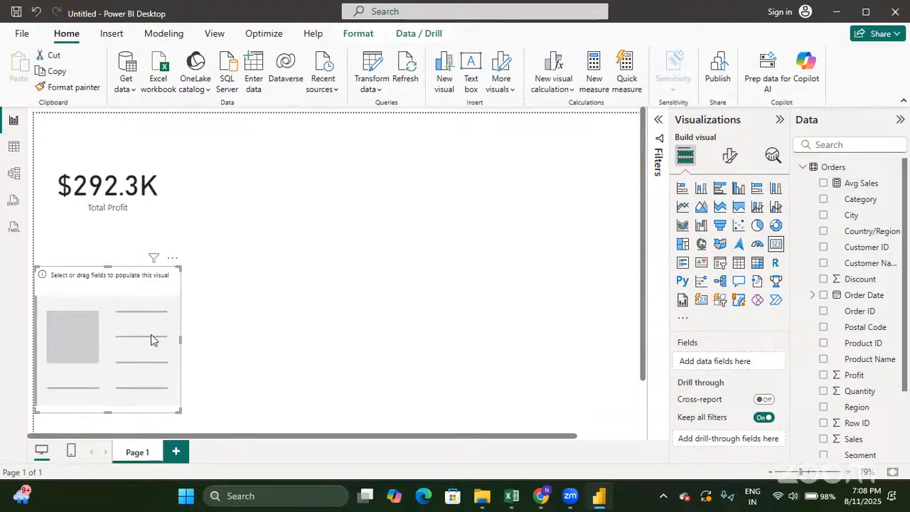
left_click_drag(162, 331, 300, 178)
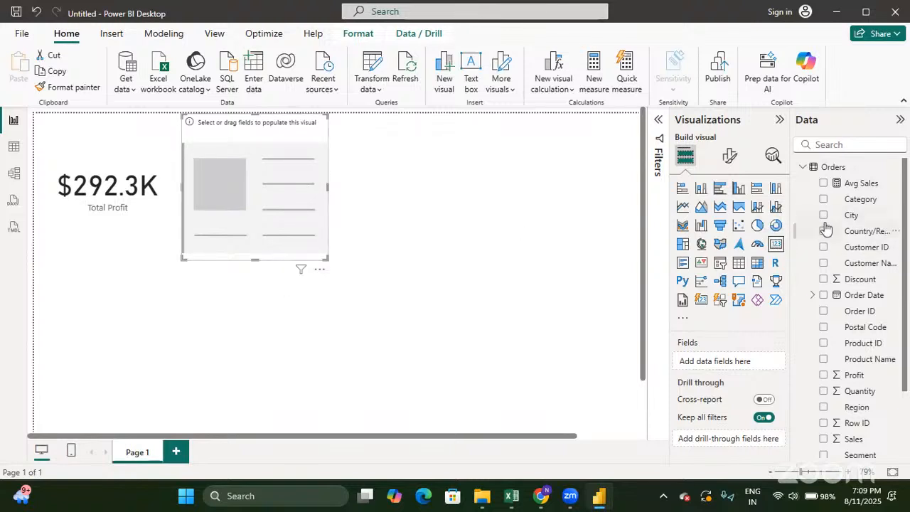
left_click(823, 184)
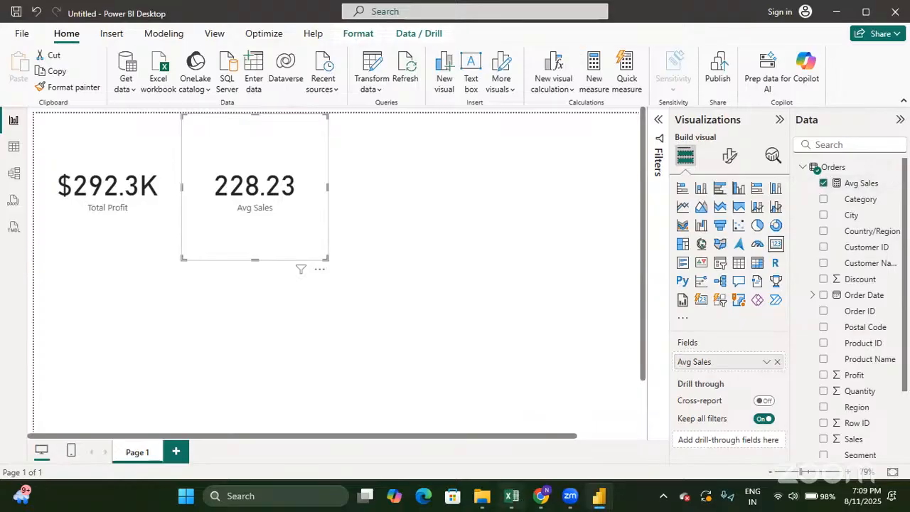
Step: Switch to the Superstore.xlsx workbook in Excel to check the Sales column's average, then return to the Power BI report
left_click(511, 495)
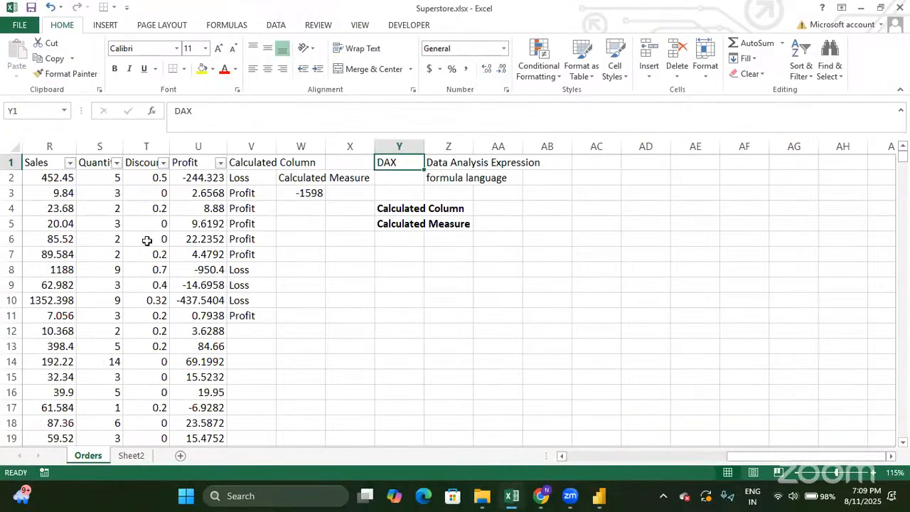
left_click(49, 145)
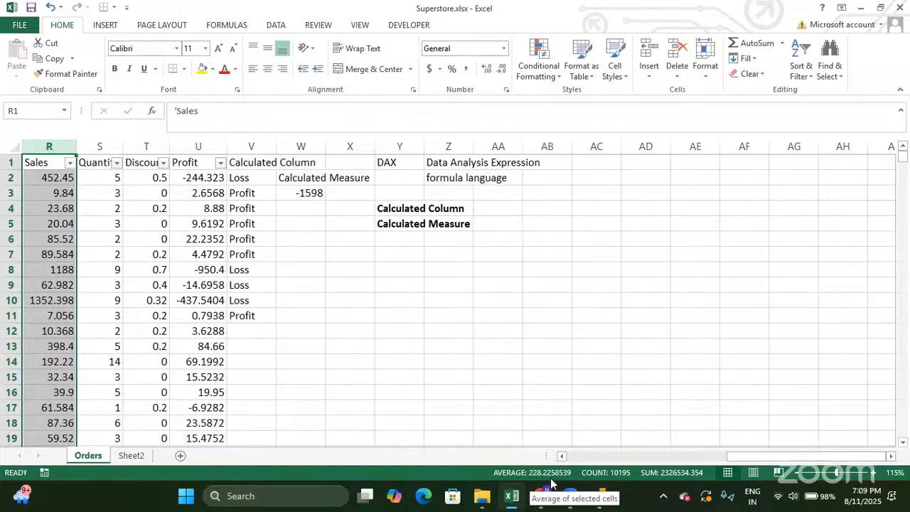
left_click(865, 7)
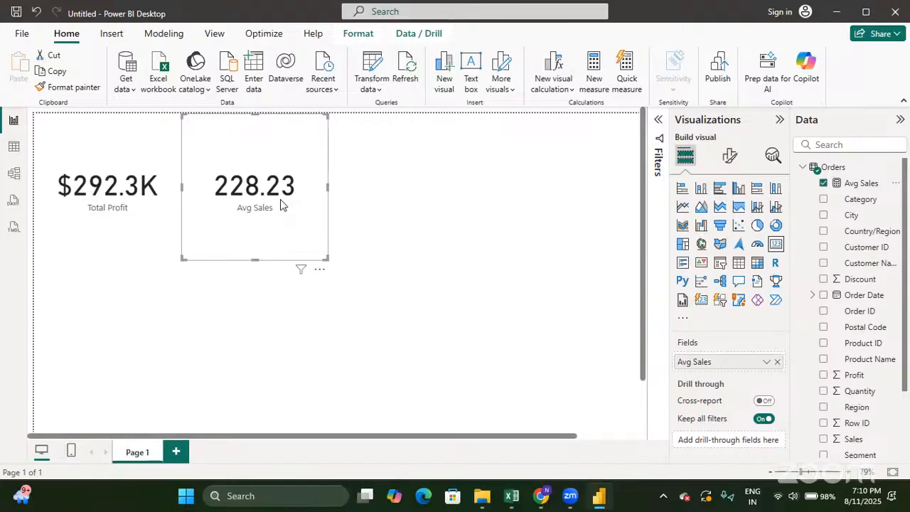
left_click(417, 242)
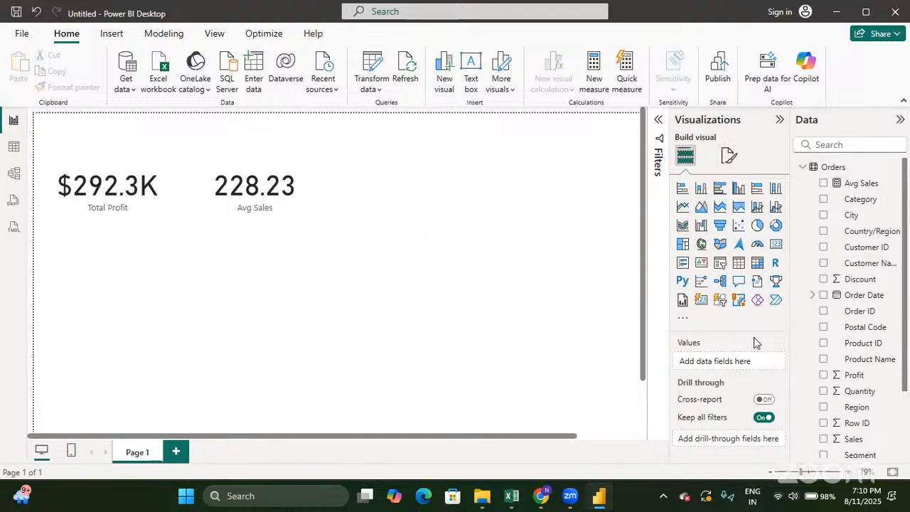
Step: Start a new calculated column in the Orders table
scroll(813, 291, "down", 3)
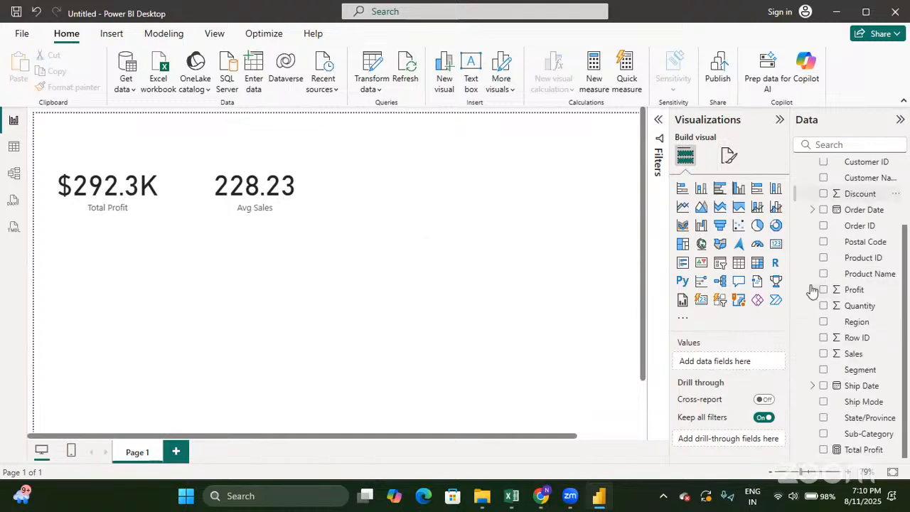
scroll(812, 291, "up", 3)
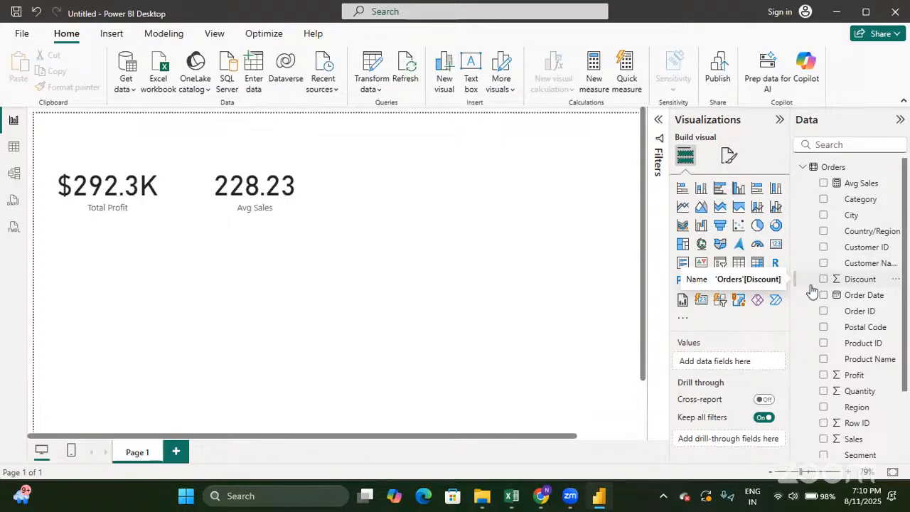
left_click(893, 171)
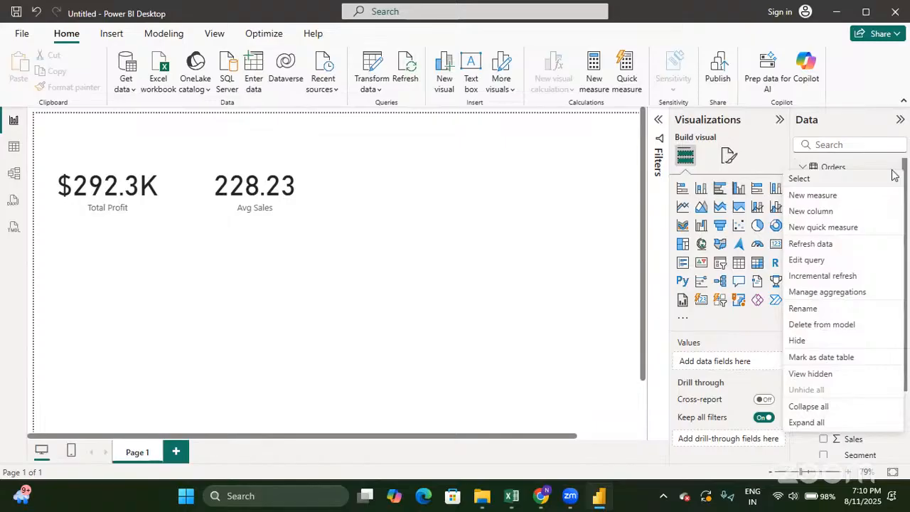
left_click(835, 213)
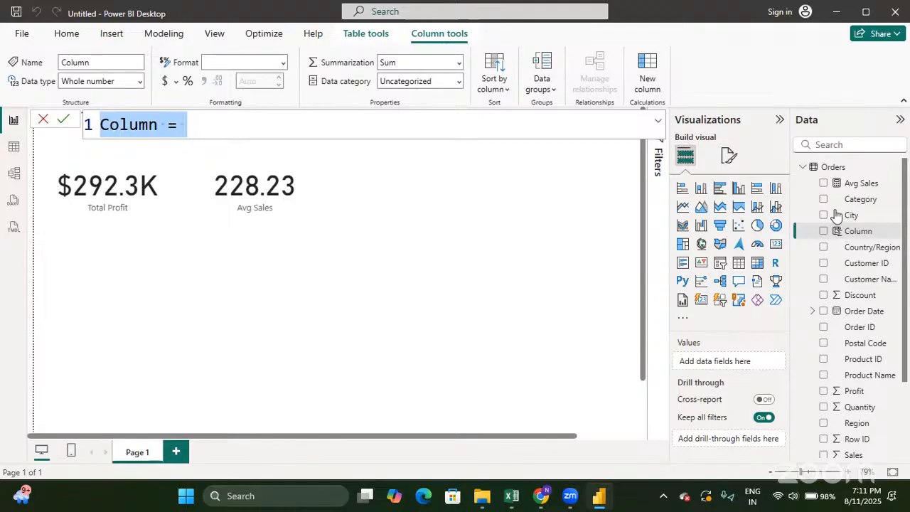
Step: Switch to the Superstore.xlsx workbook in Excel to examine the Calculated Column example in column V, then return to Power BI
left_click(514, 499)
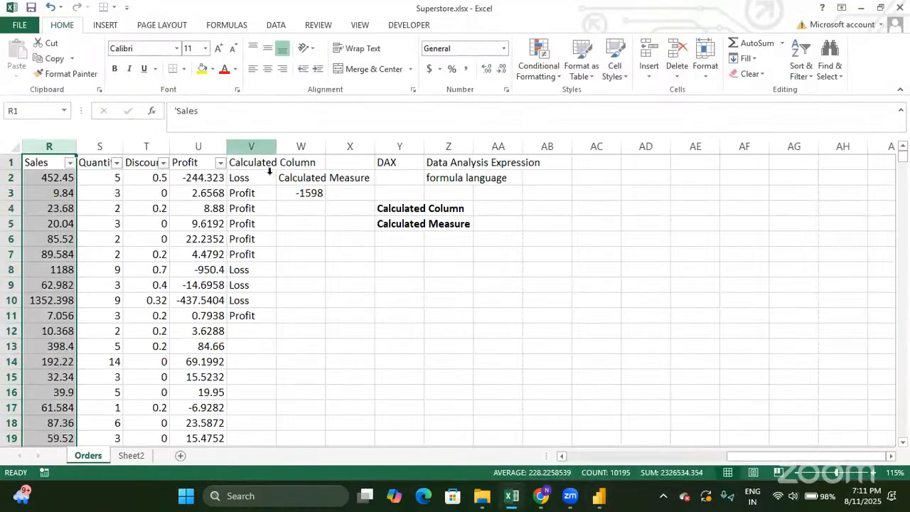
left_click(252, 146)
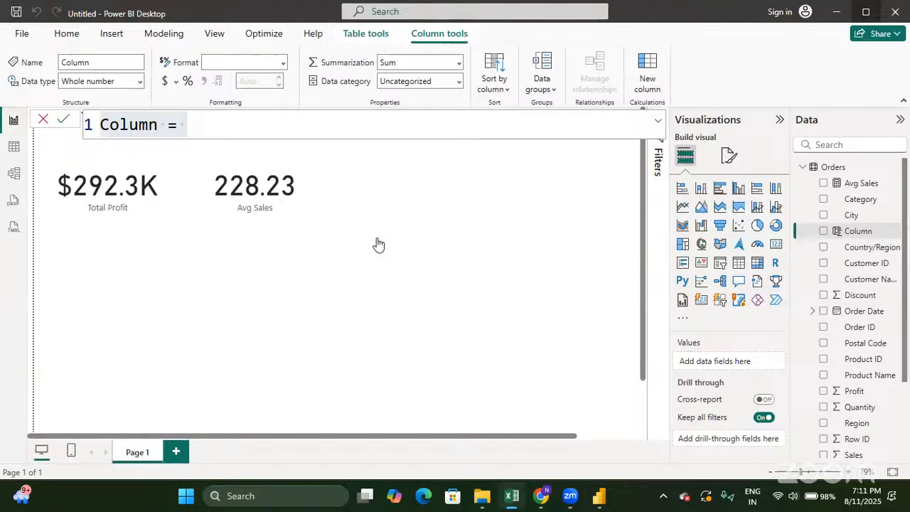
left_click(860, 8)
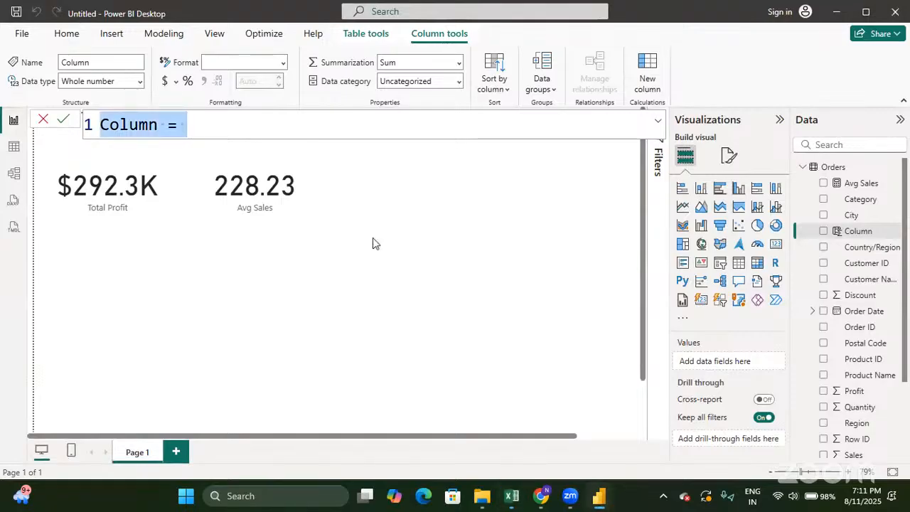
Step: Name the new calculated column Profit/Loss and begin its formula with the IF function
type("P")
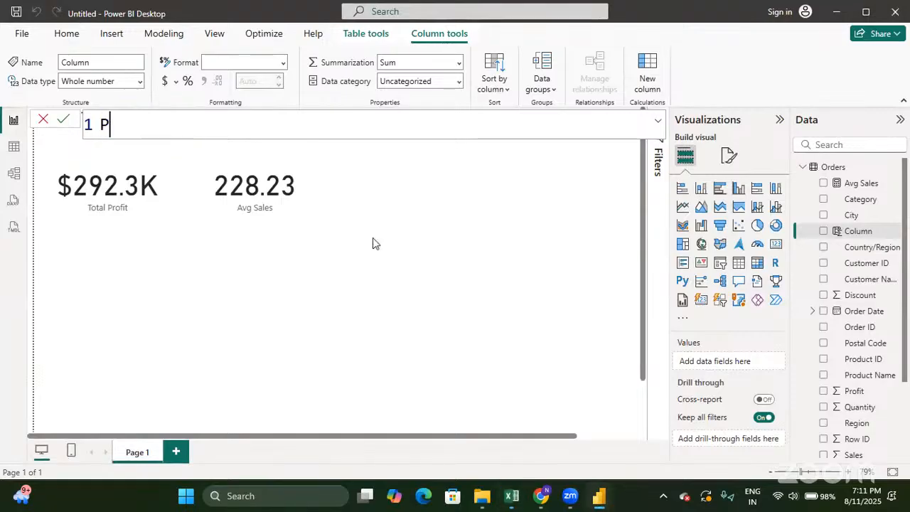
type("rof")
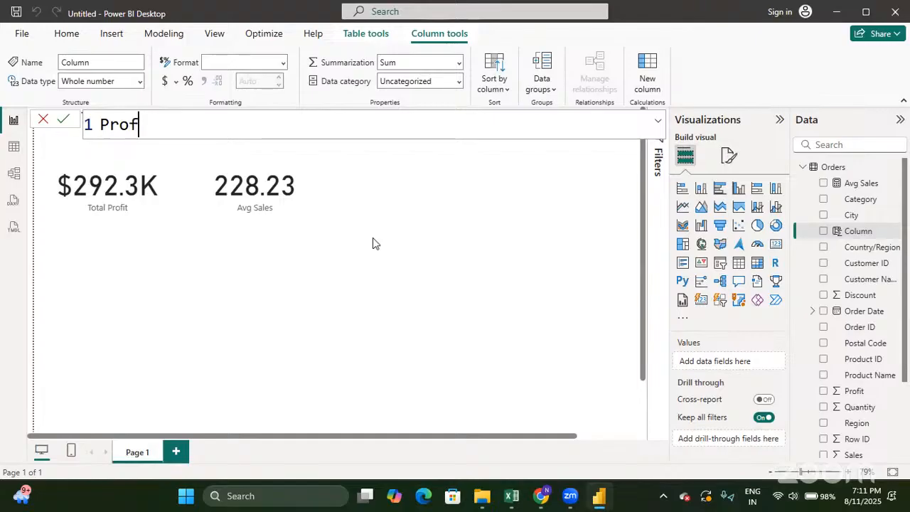
type("it/Loss ")
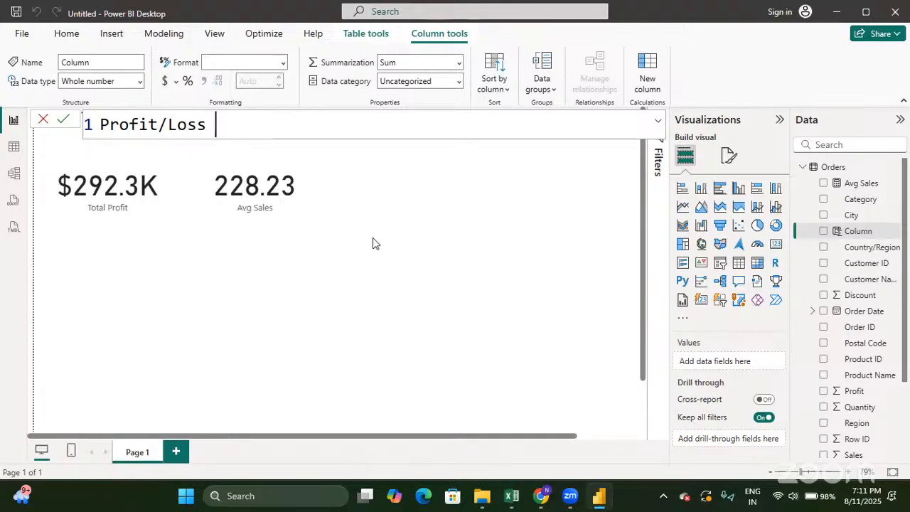
type("=")
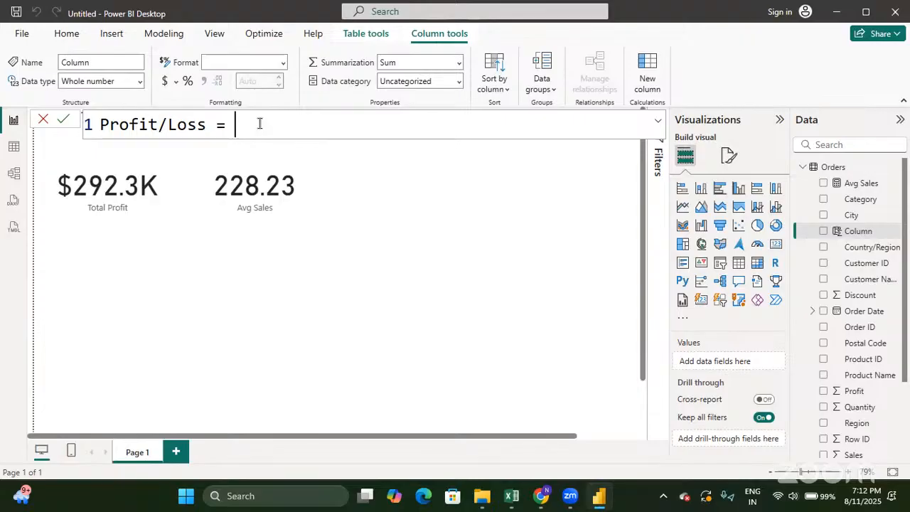
type("i")
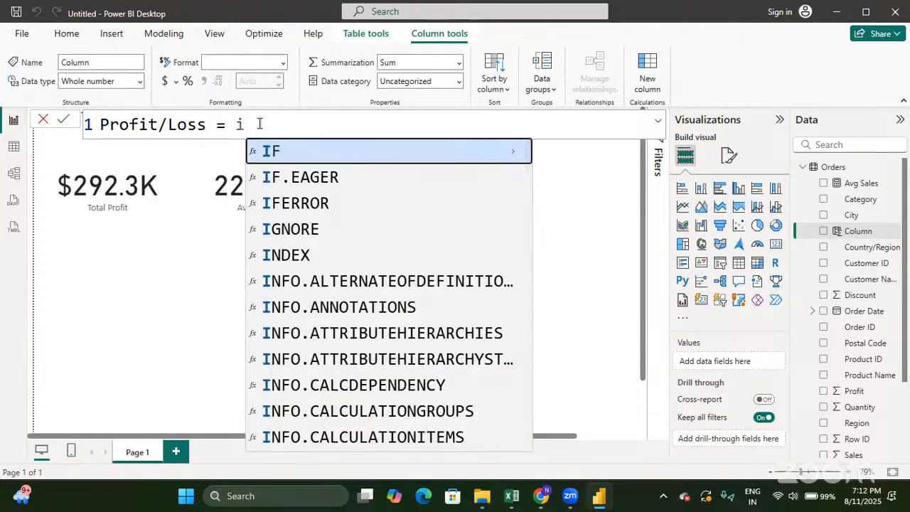
key("Tab")
type("(")
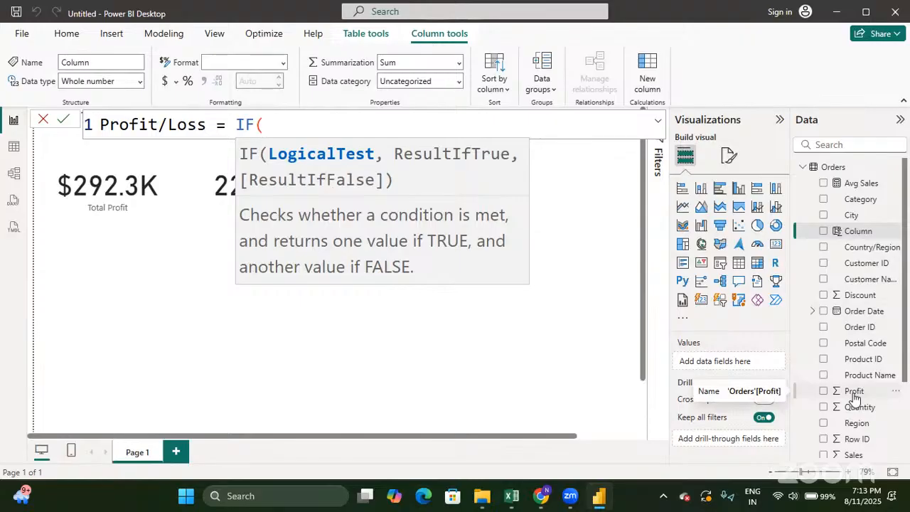
Step: Set the IF function's logical test to Orders[Profit] > 0
type("pro")
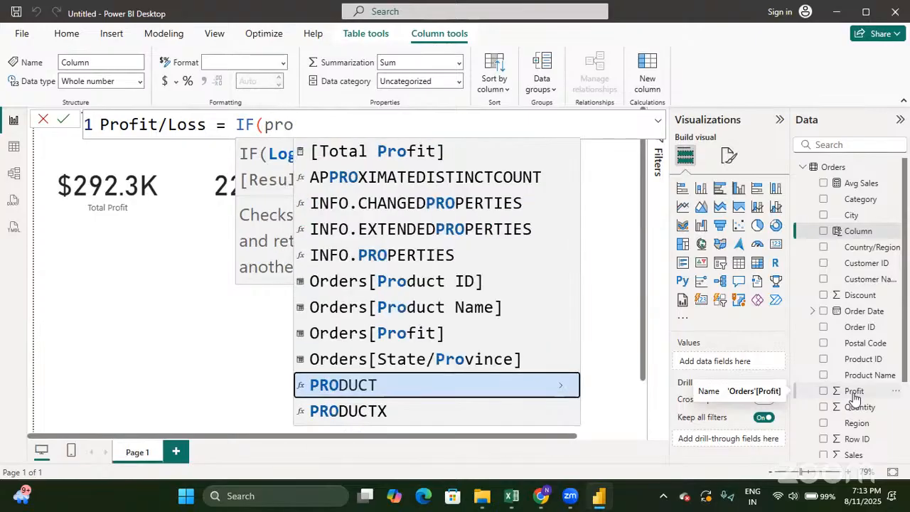
key("Up")
key("Up")
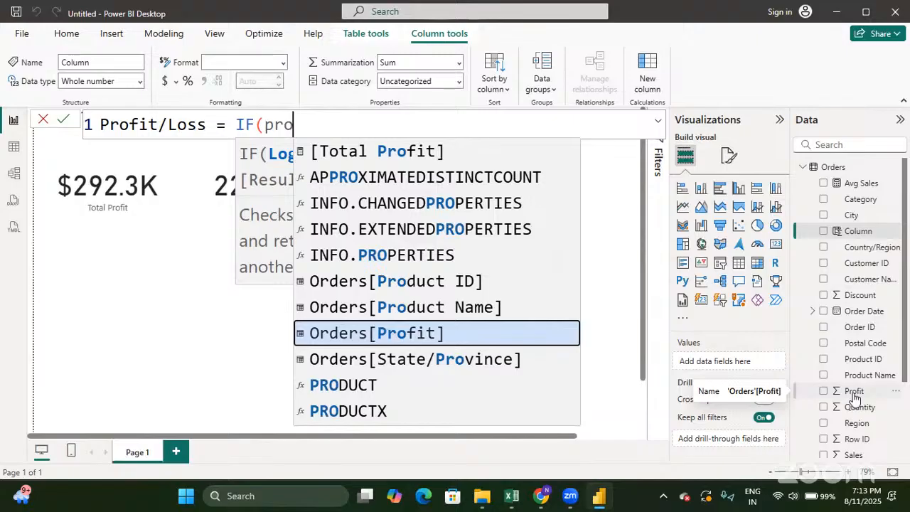
key("Tab")
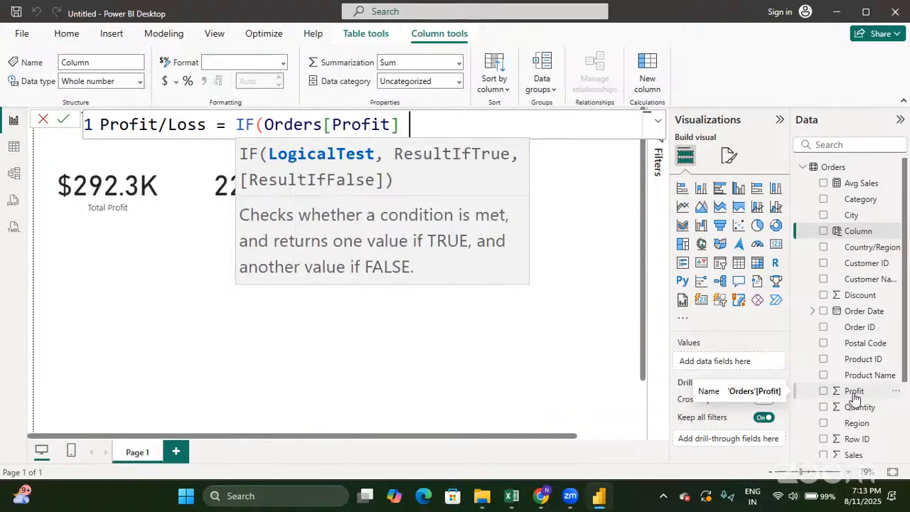
type("> 0")
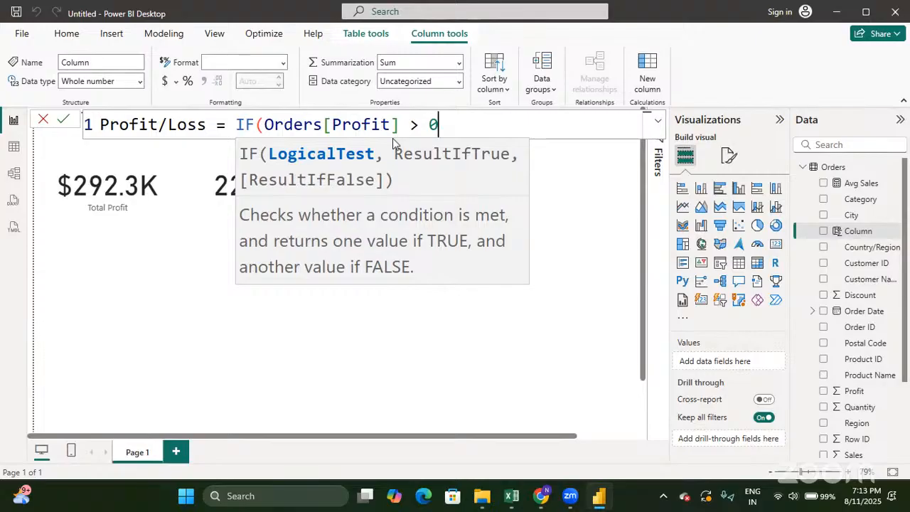
type(",")
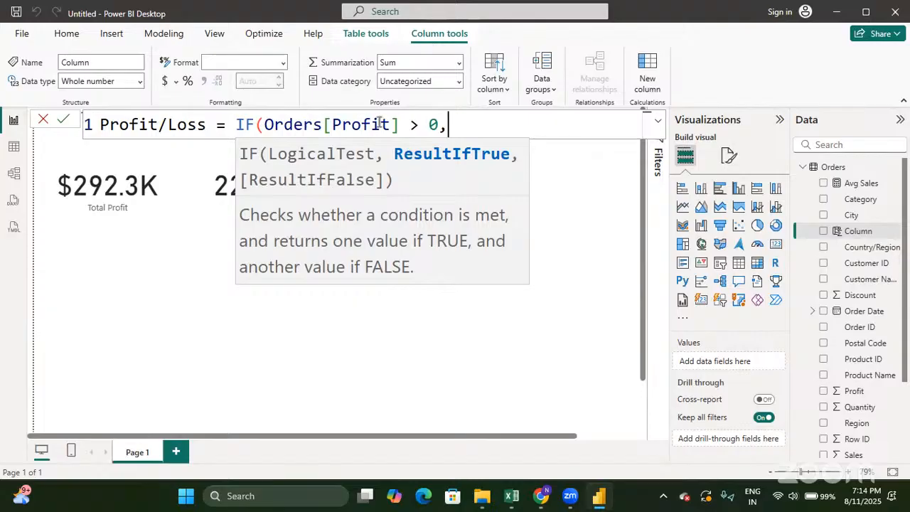
Step: Complete the IF formula to return "Profit" when true and "Loss" when false, and commit the Profit/Loss column
type("\"")
type("Prof")
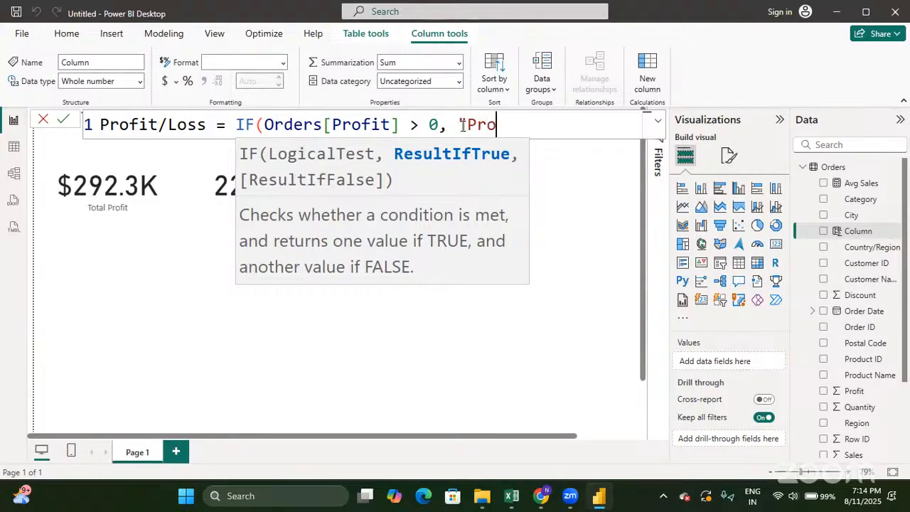
type("it\"")
type(",")
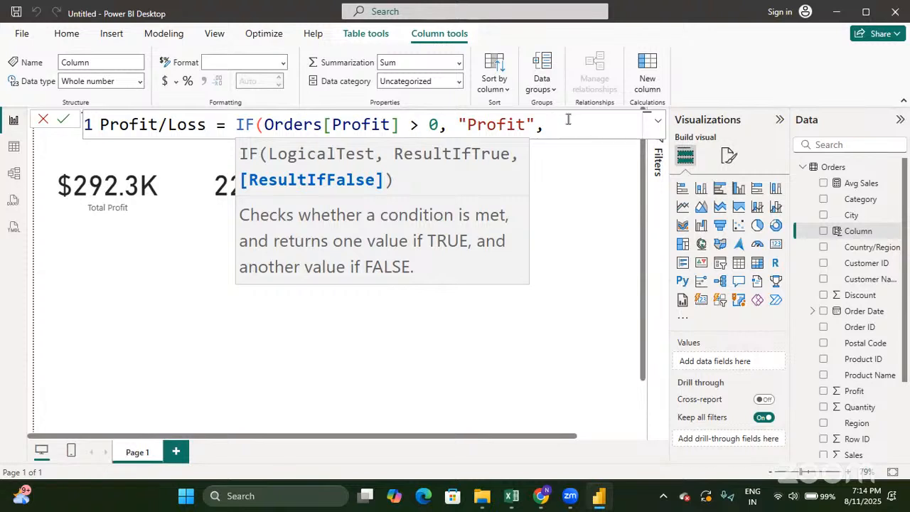
type("\"Loss\"")
type(")")
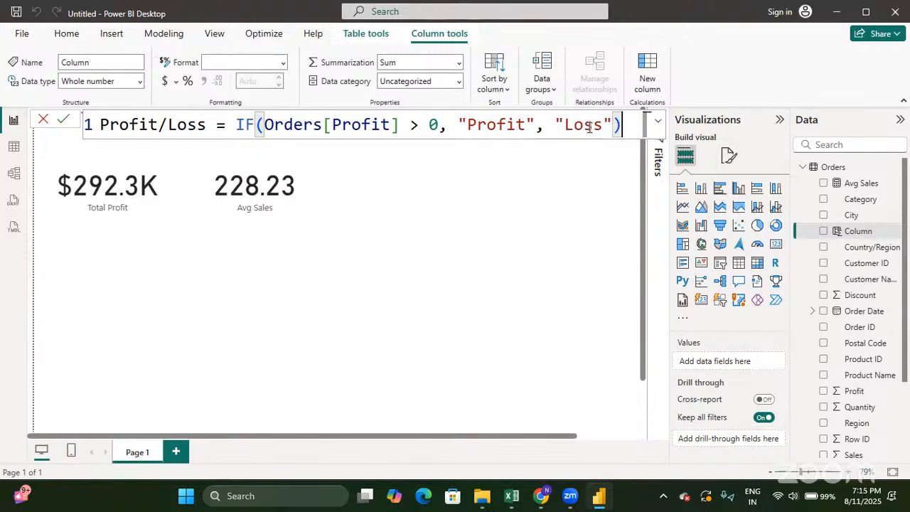
key("Return")
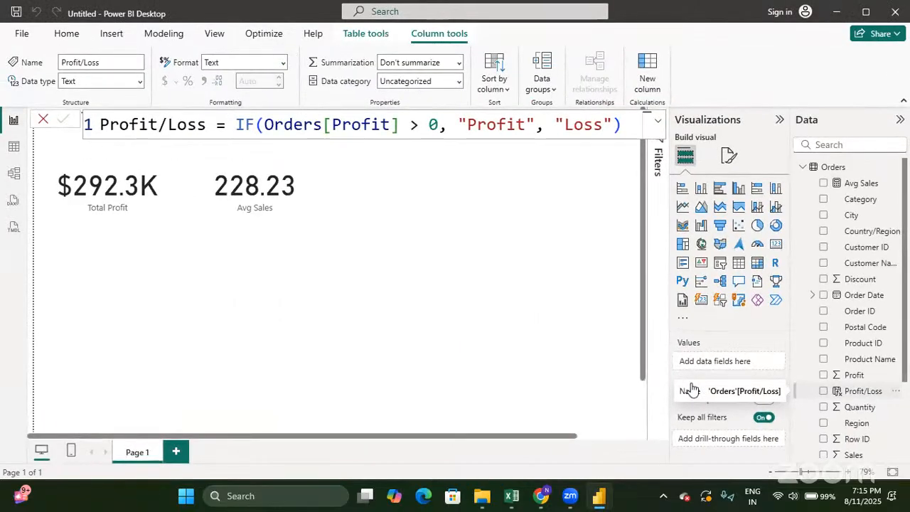
left_click(511, 246)
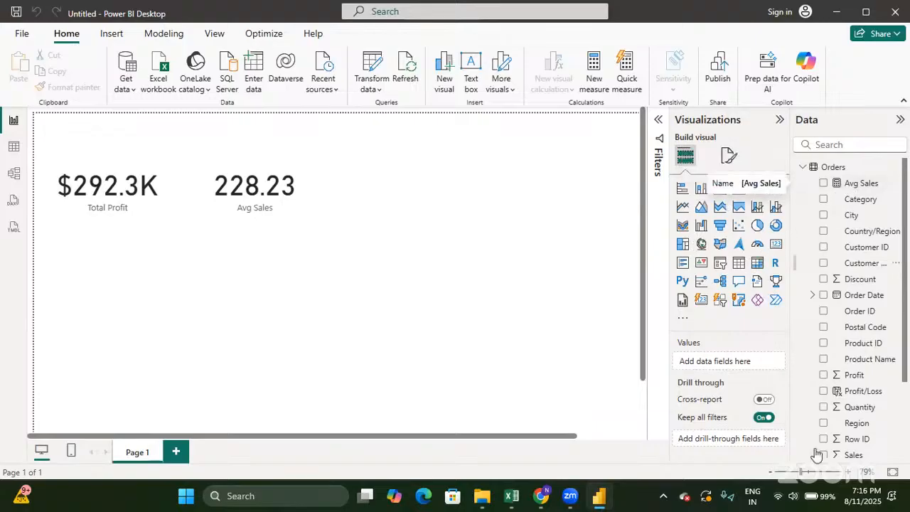
Step: Open the Orders data in Table view and examine the Profit/Loss column alongside the Profit values
scroll(817, 452, "down", 3)
scroll(817, 452, "up", 3)
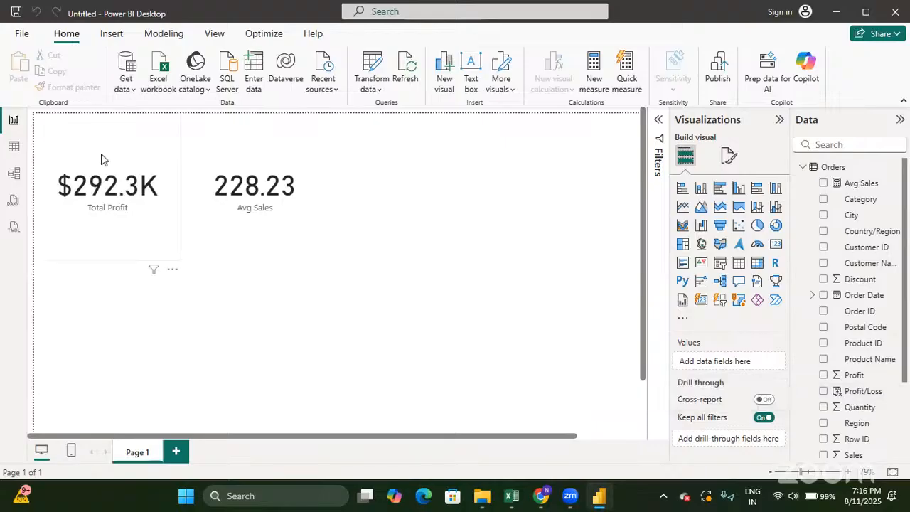
left_click(14, 147)
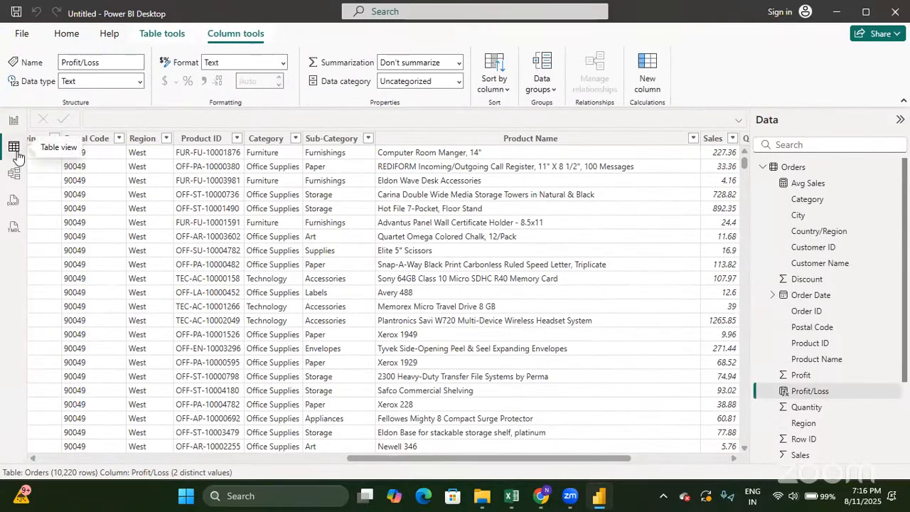
scroll(278, 262, "left", 10)
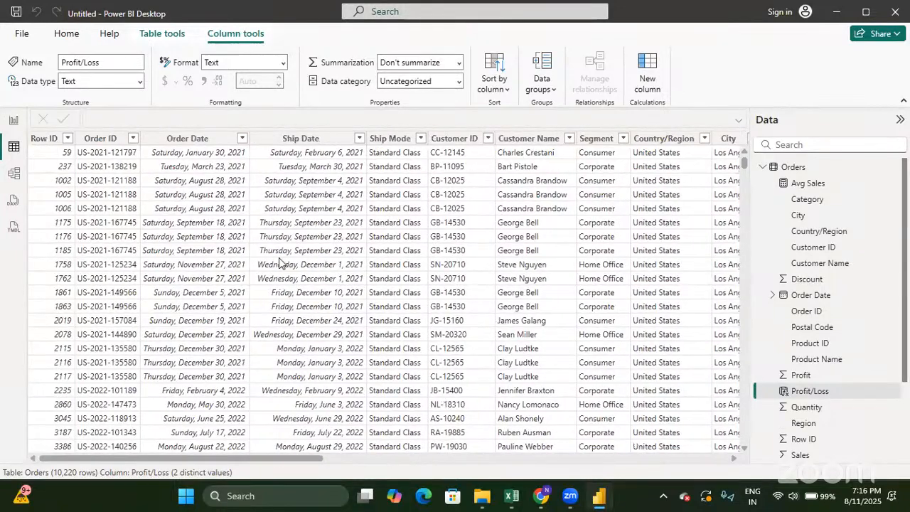
scroll(278, 262, "right", 10)
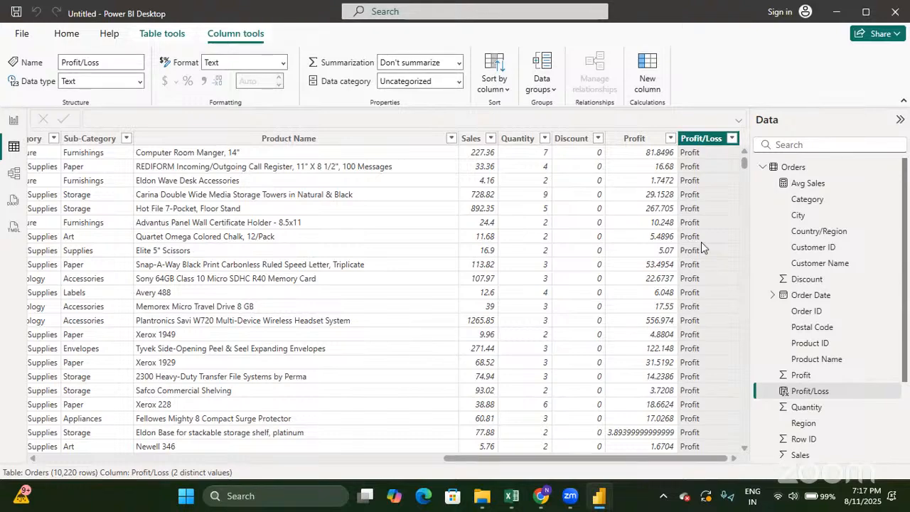
scroll(700, 245, "down", 15)
scroll(701, 241, "down", 20)
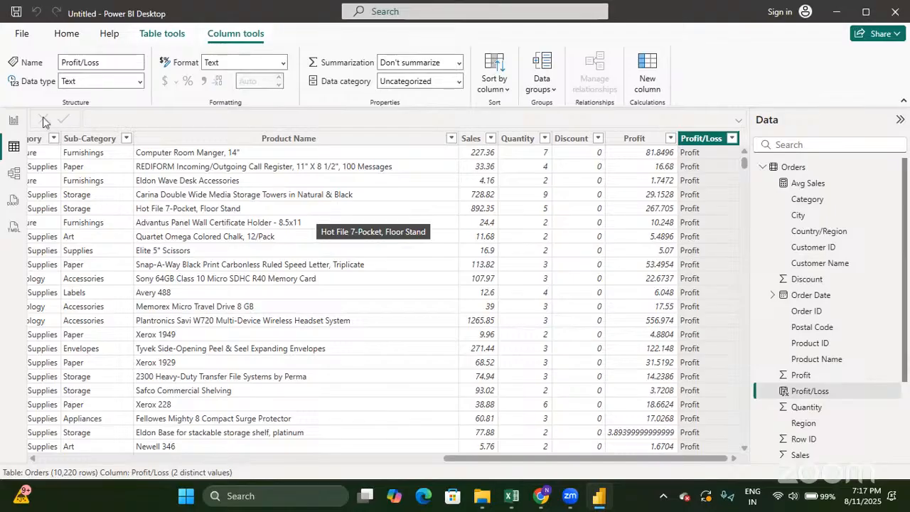
Step: Return to the Report view and inspect the Total Profit and Avg Sales cards in turn
left_click(16, 122)
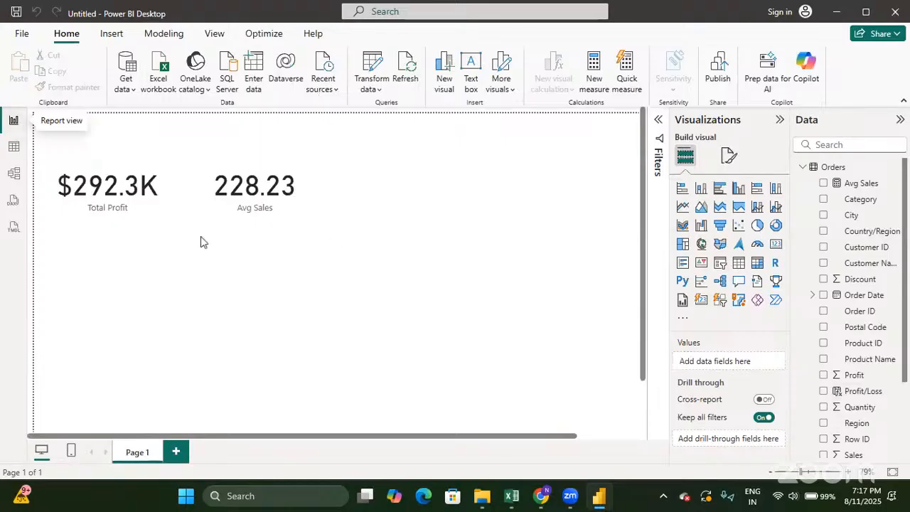
left_click(129, 221)
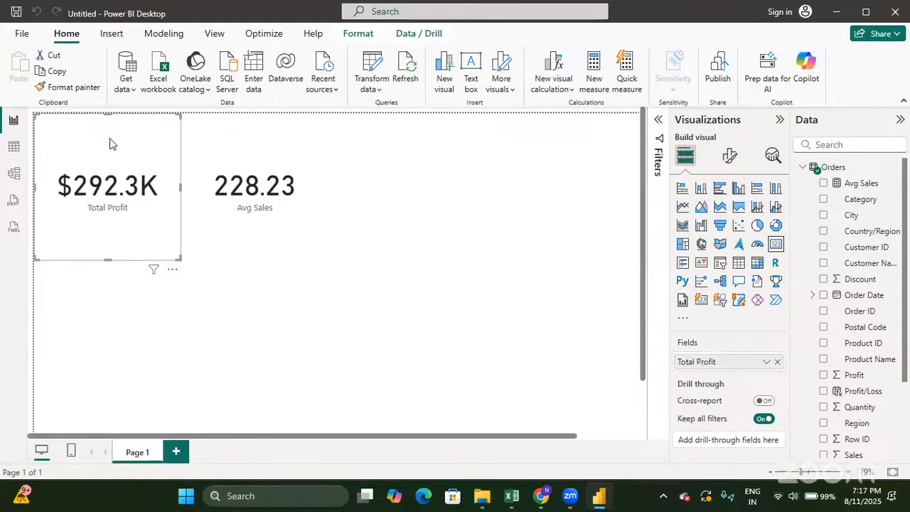
left_click(226, 229)
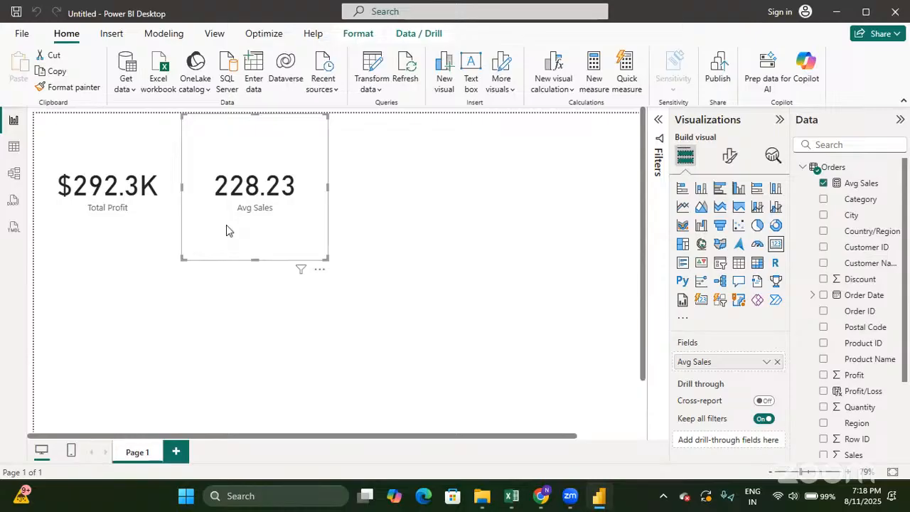
left_click(129, 233)
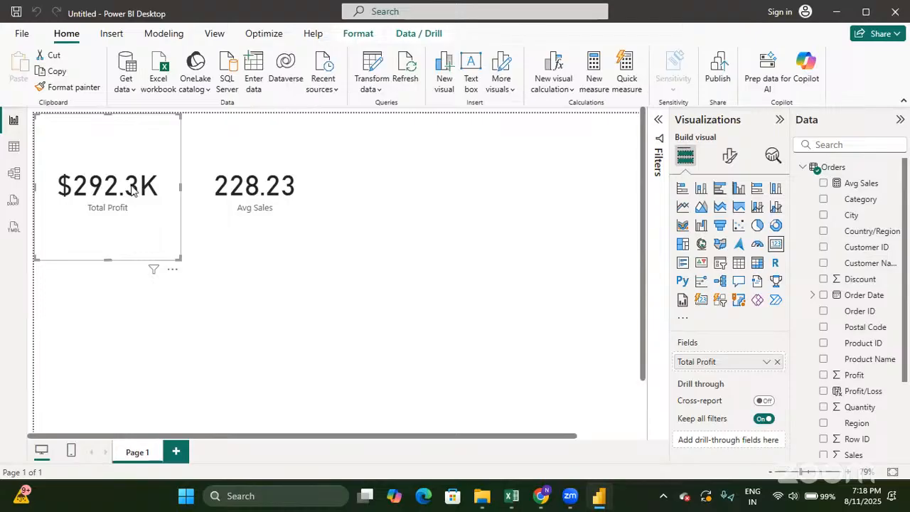
left_click(223, 251)
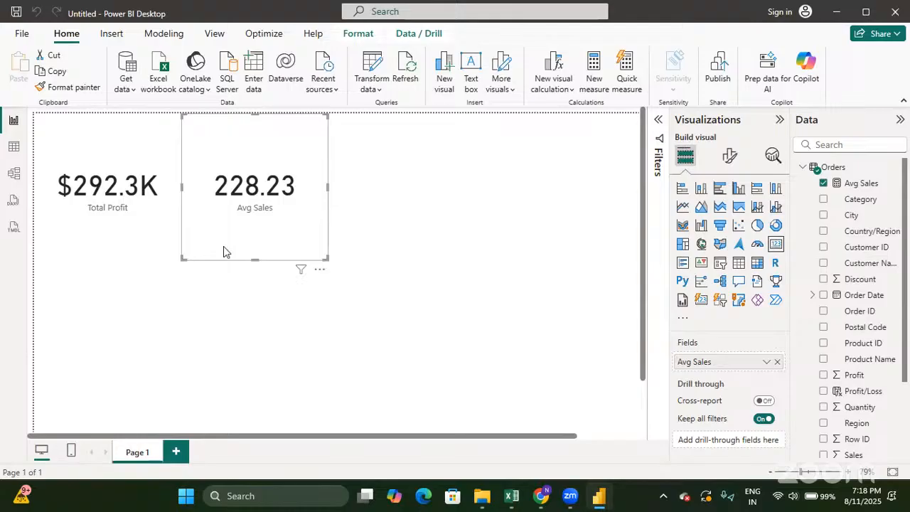
Step: Switch to the Superstore.xlsx workbook in Excel to examine the Category column's values, and return to the Total Profit card in Power BI
left_click(511, 497)
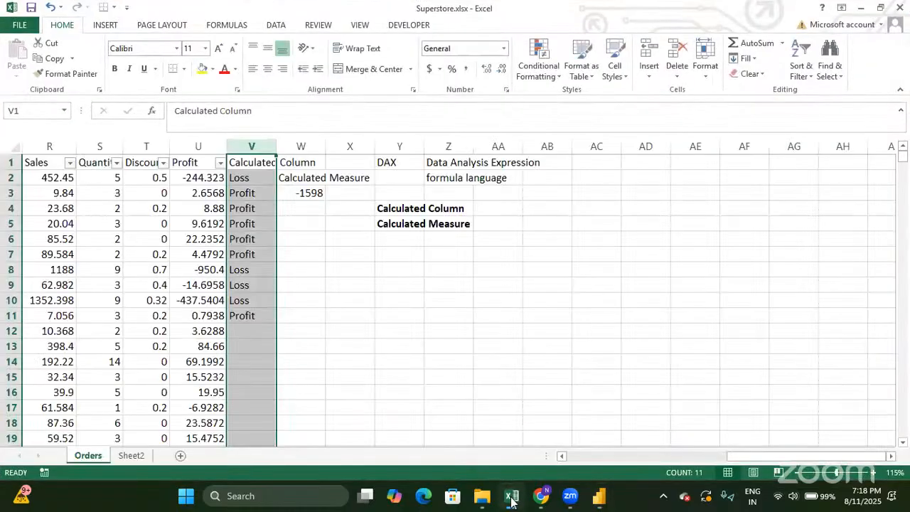
key("Left")
key("Left")
key("Left")
key("Left")
key("Left")
key("Left")
key("Left")
key("Left")
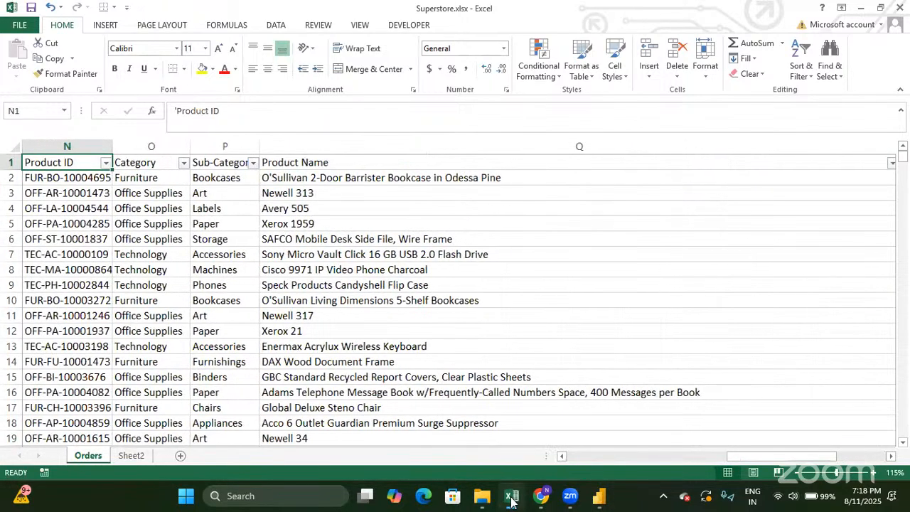
left_click(137, 162)
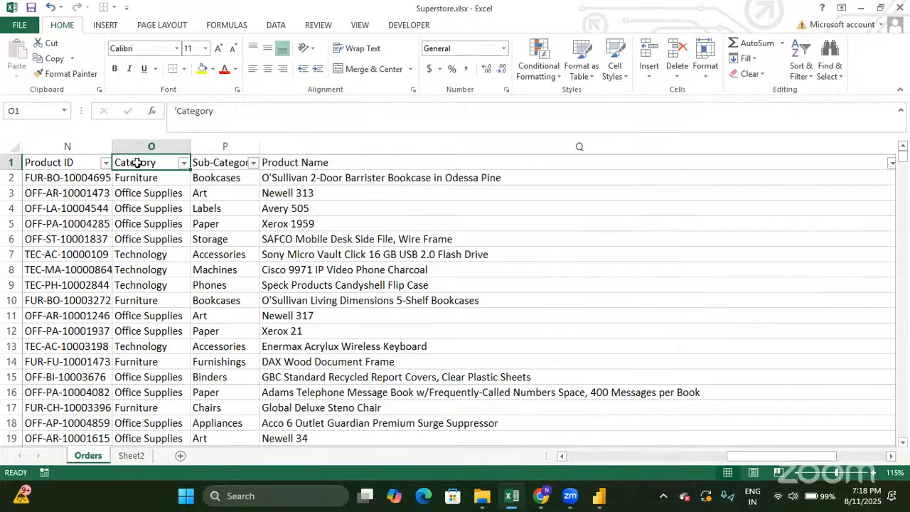
left_click(136, 173)
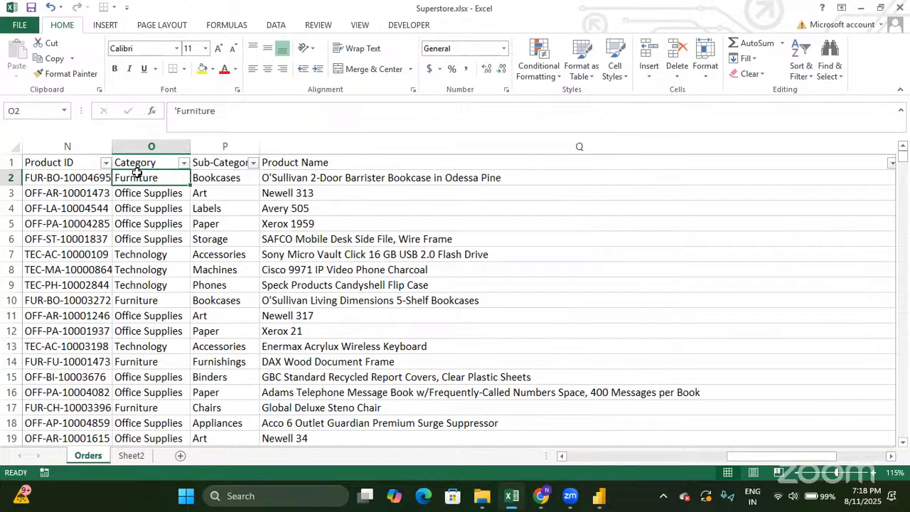
left_click(137, 192)
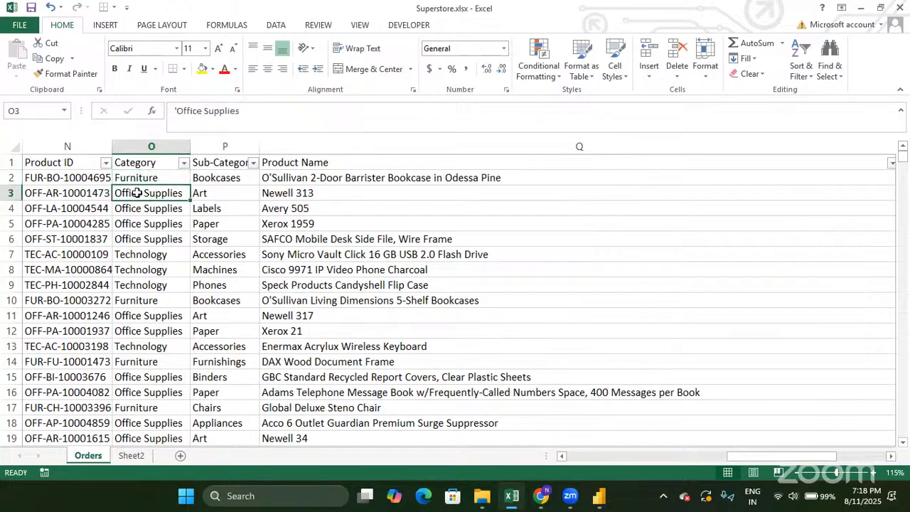
left_click(145, 253)
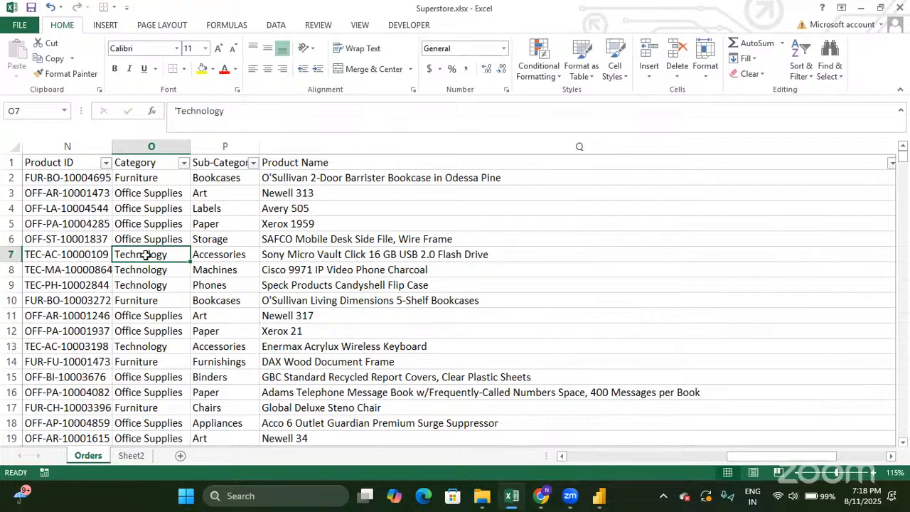
left_click(132, 181)
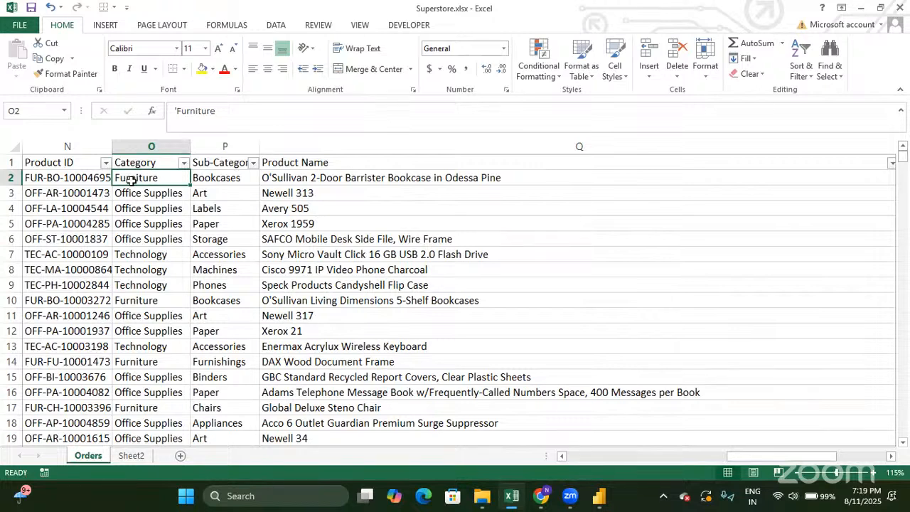
left_click(861, 8)
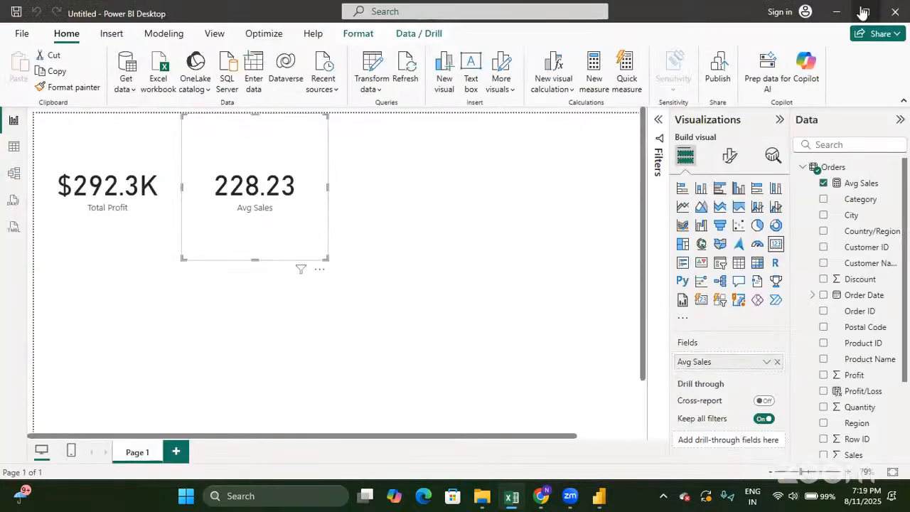
left_click(147, 212)
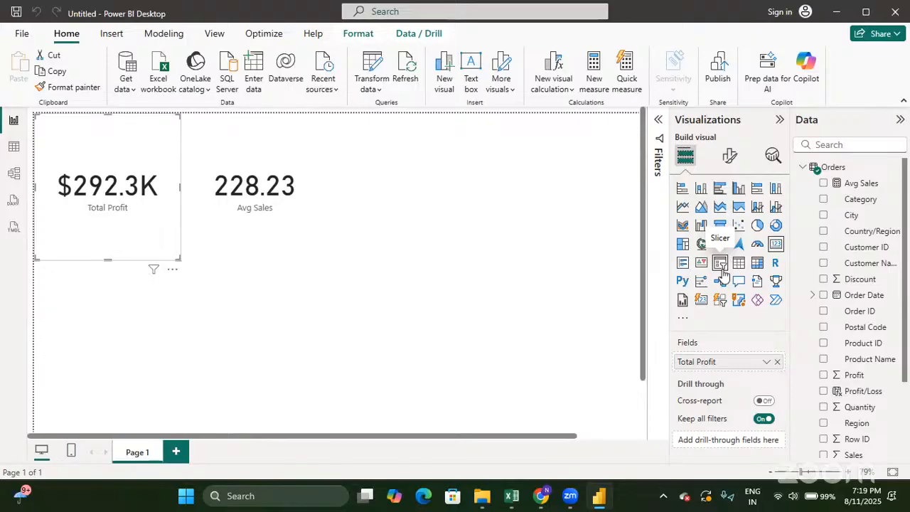
Step: Add a slicer below the Total Profit card and populate it with the Category field from Orders
left_click(398, 236)
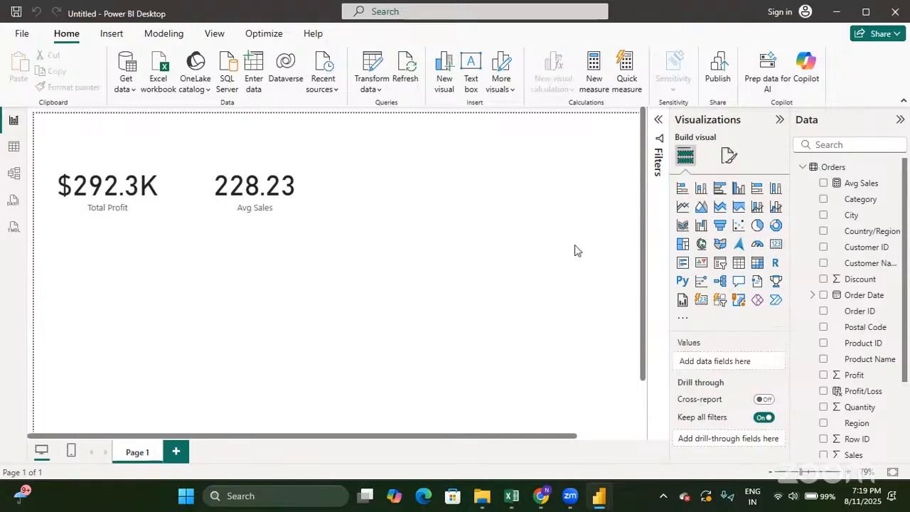
left_click(719, 263)
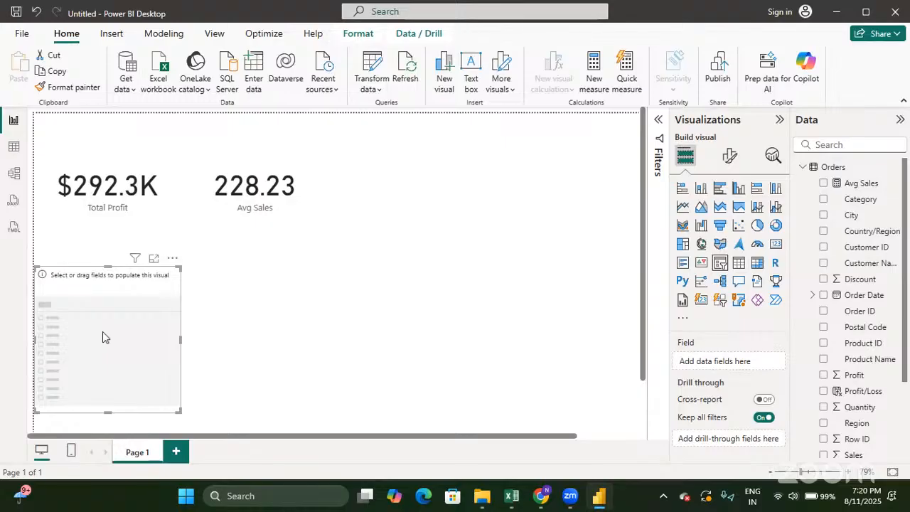
left_click(824, 201)
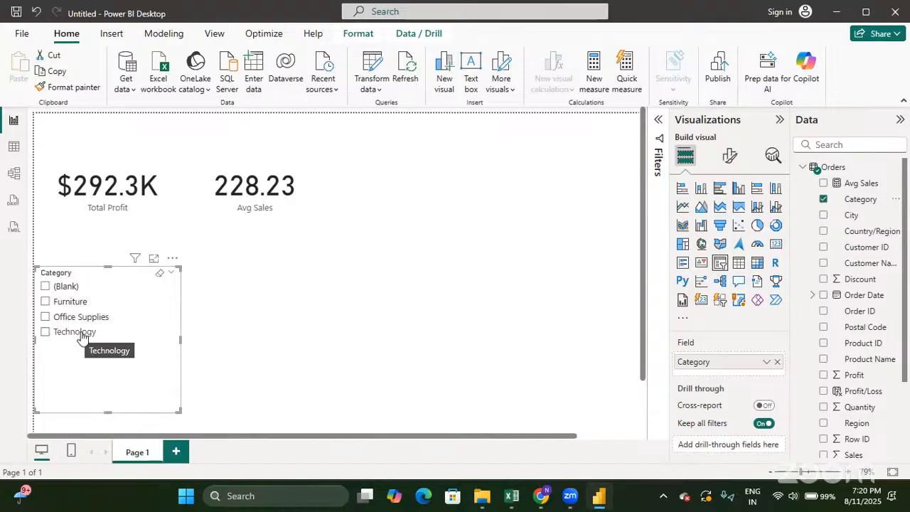
Step: Filter the page by Furniture in the Category slicer and clear it again, twice, to compare the Total Profit and Avg Sales cards
left_click(45, 302)
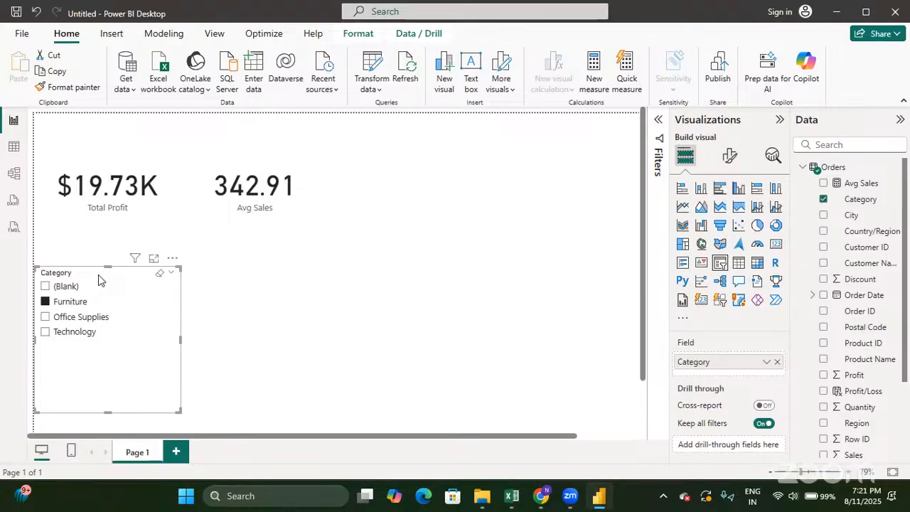
left_click(47, 302)
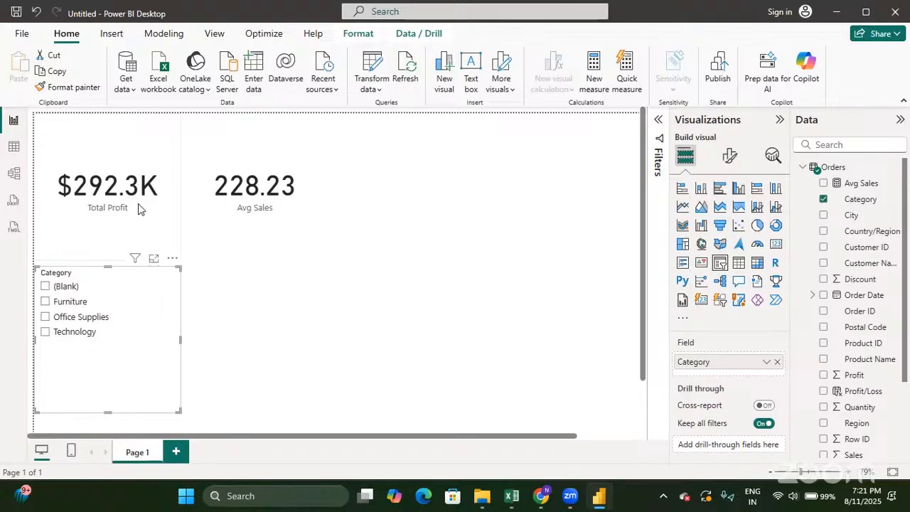
left_click(46, 303)
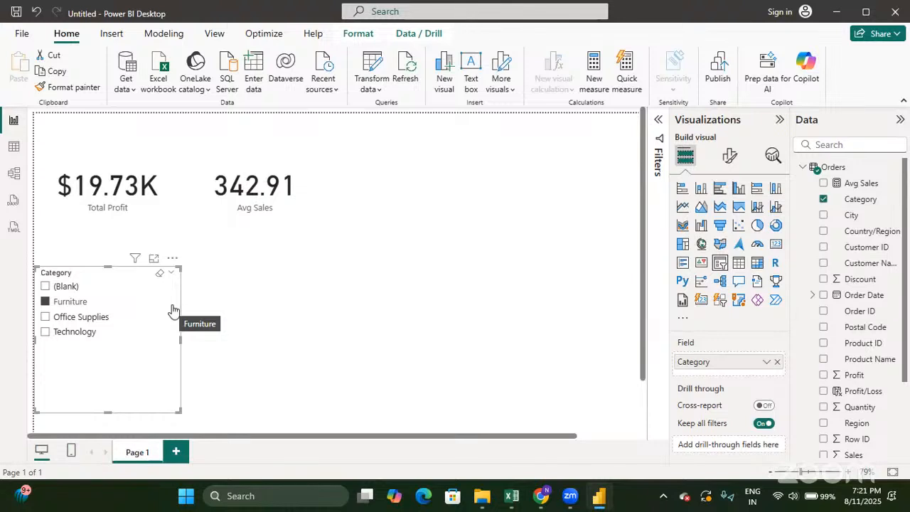
left_click(44, 302)
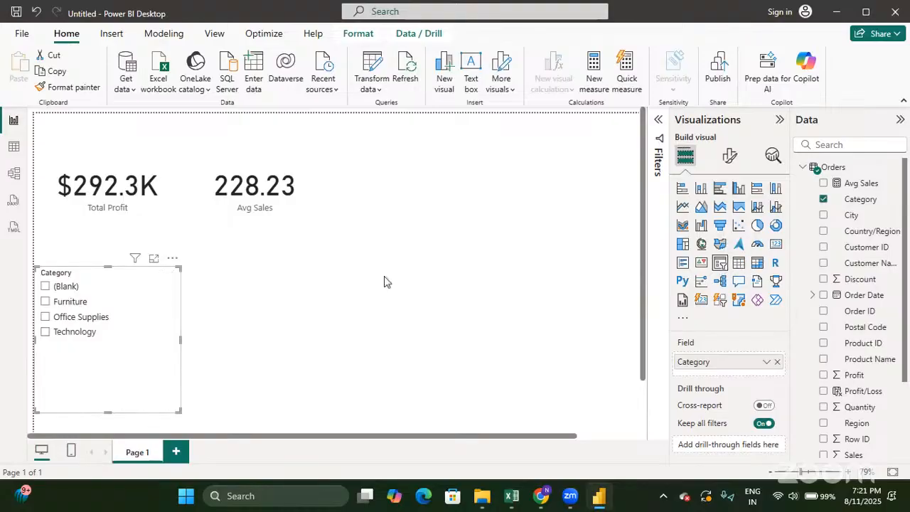
left_click(296, 299)
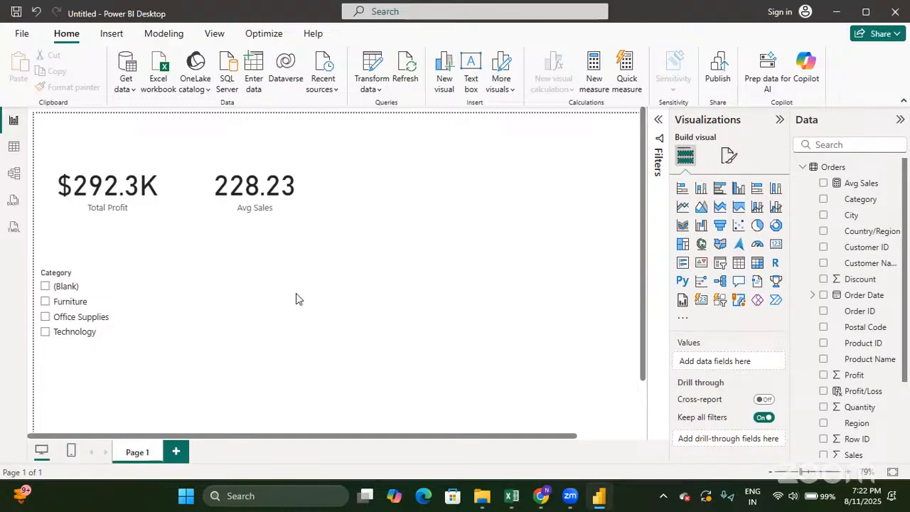
Step: Create a new measure in the Orders table and name it Furniture Profit
left_click(894, 169)
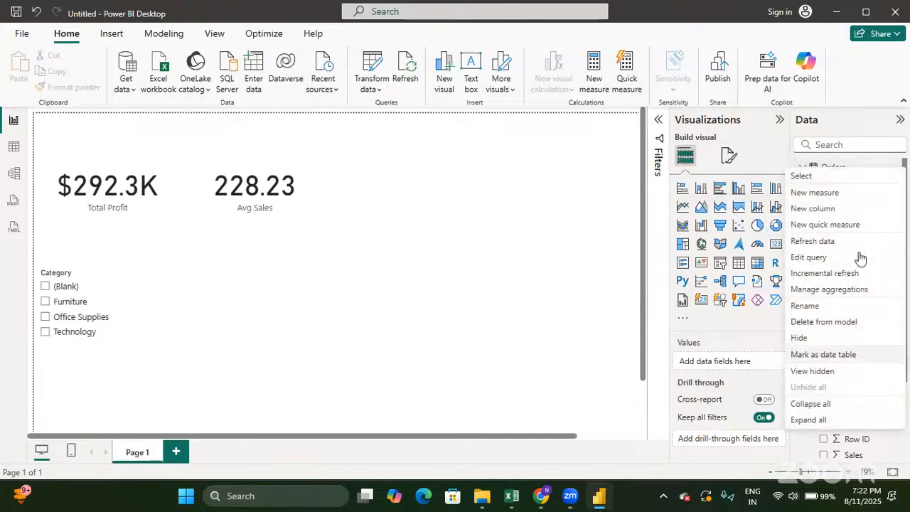
left_click(851, 195)
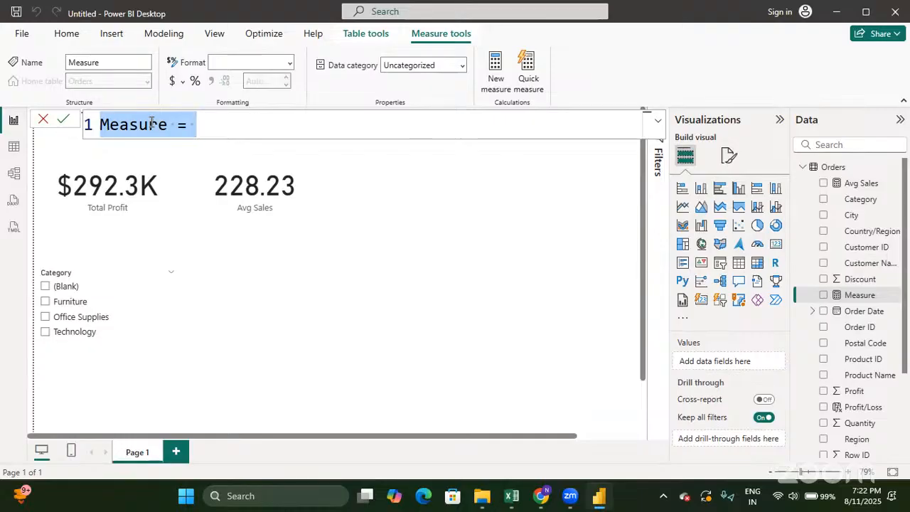
type("Furt")
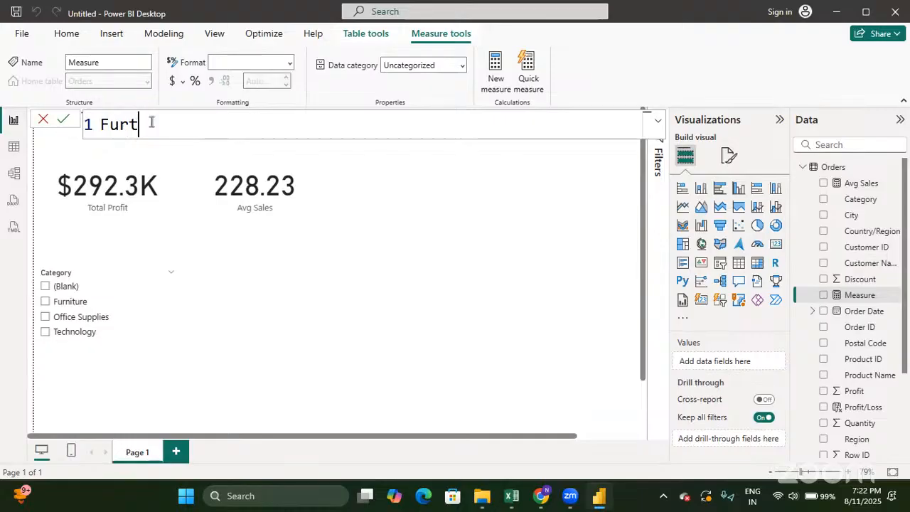
key("BackSpace")
type("ni")
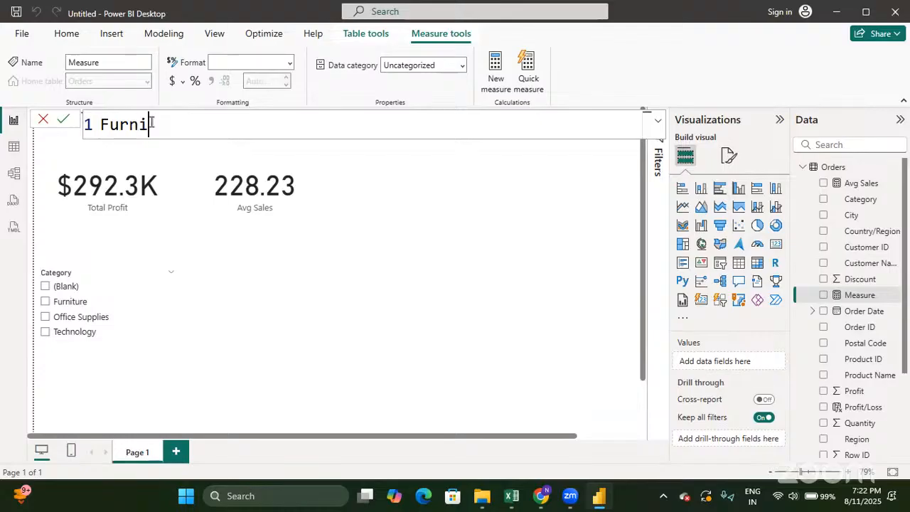
type("ture Pro")
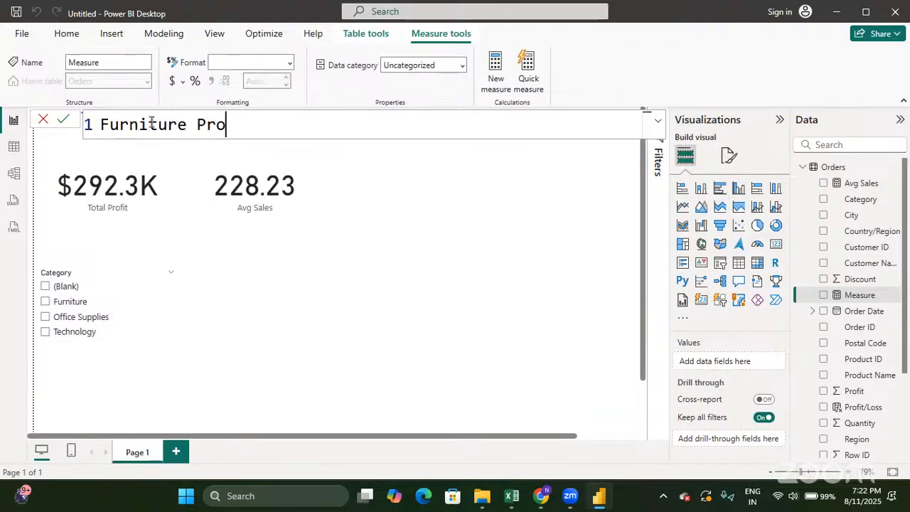
type("fit =")
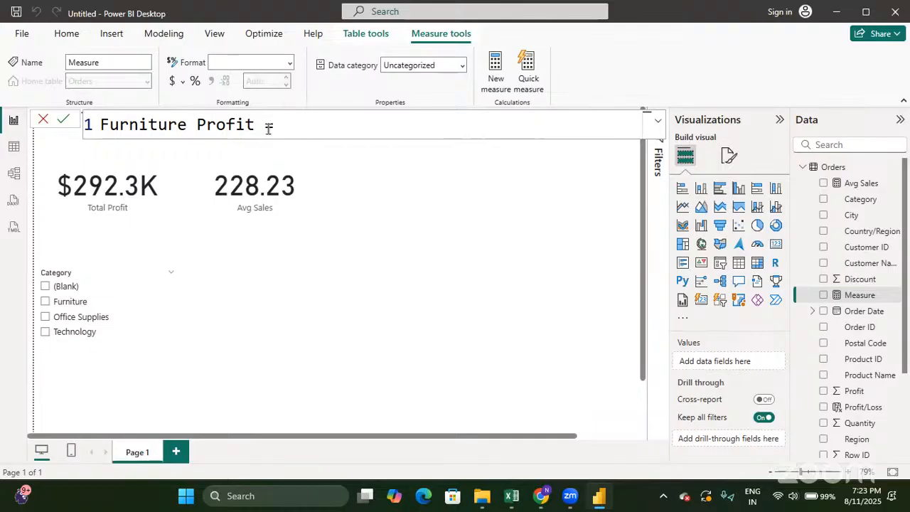
Step: Begin the measure's formula with CALCULATE, using SUM(Orders[Profit]) as its expression
type("C")
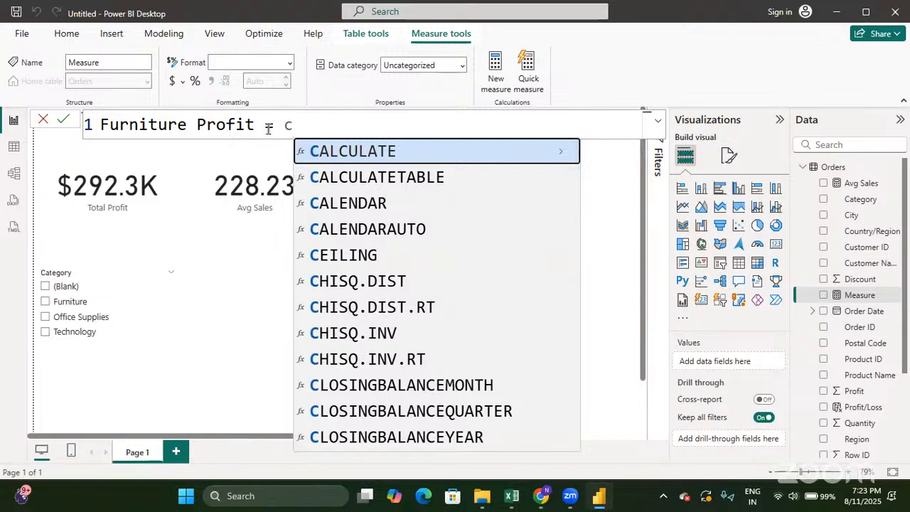
key("Tab")
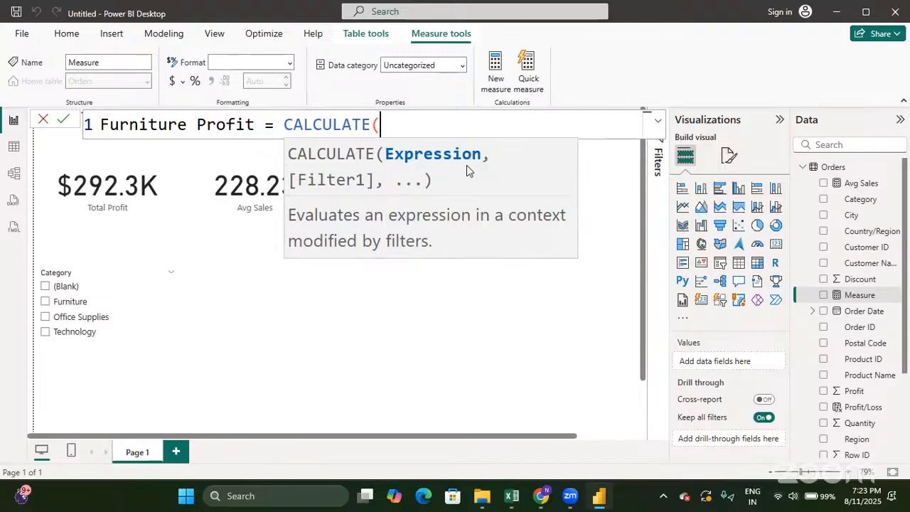
type("s")
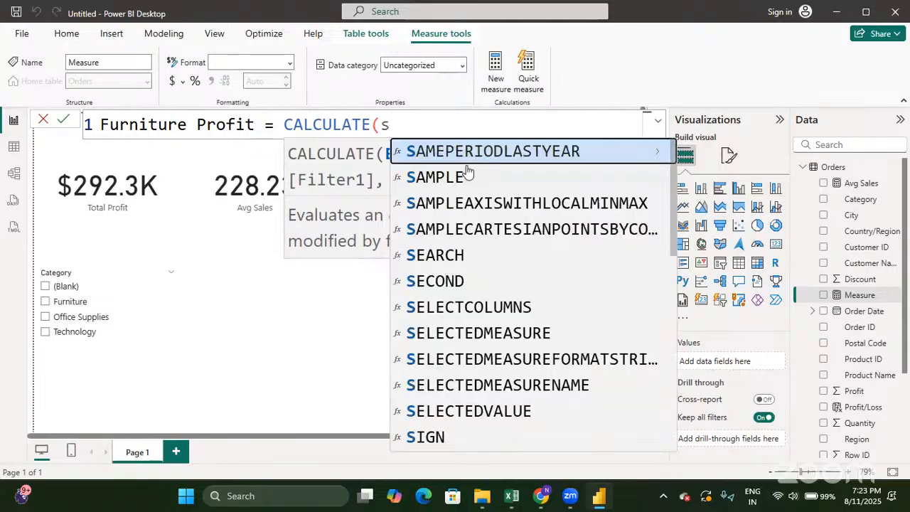
key("Down")
key("Down")
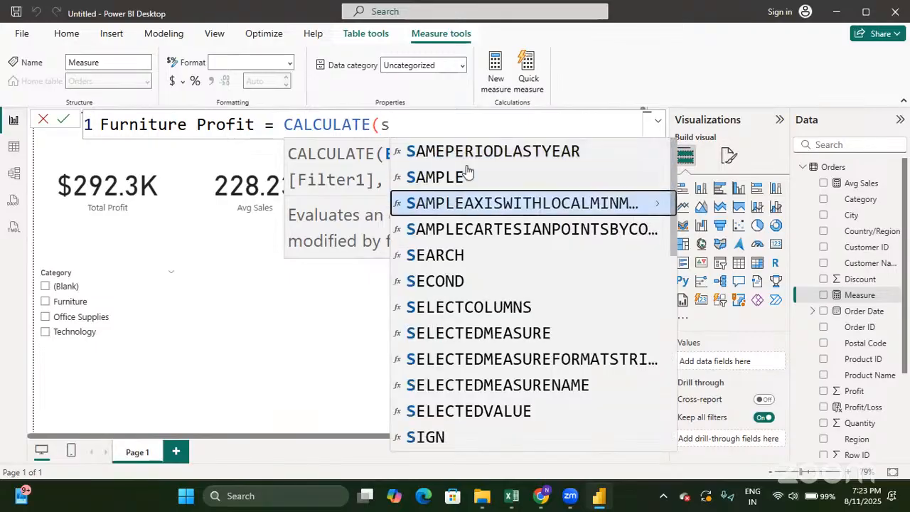
type("um")
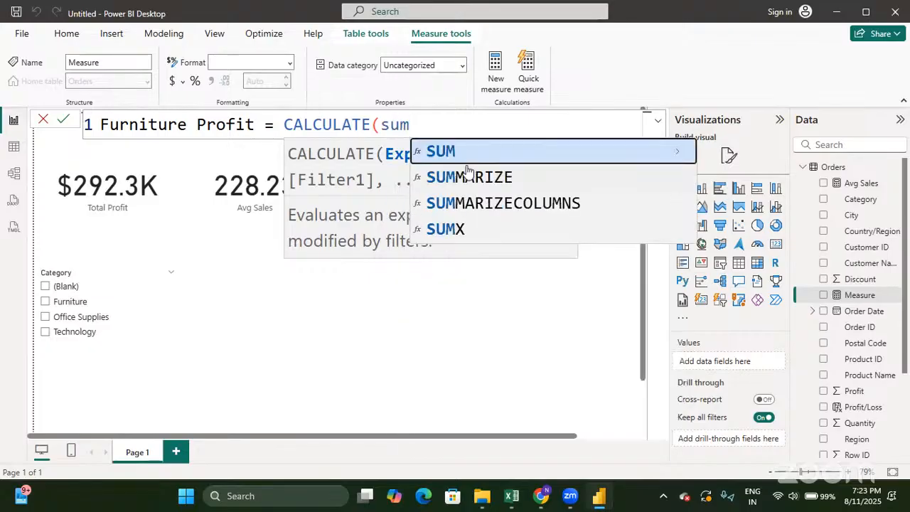
key("Tab")
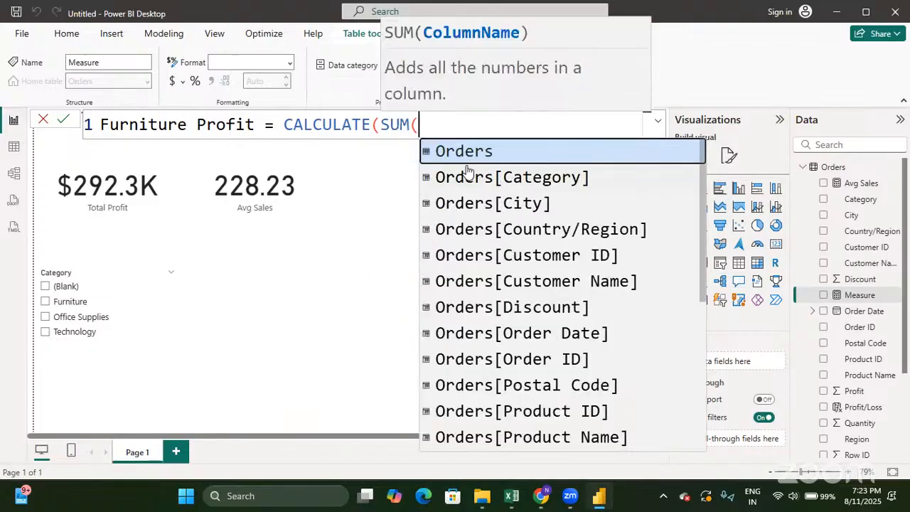
key("Down")
key("Down")
key("Down")
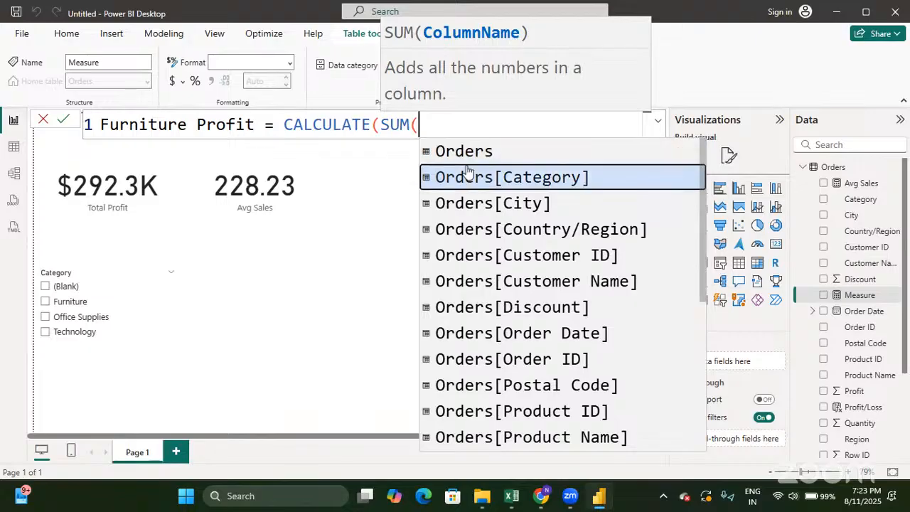
key("Down")
key("Down")
key("Down")
key("Down")
key("Down")
key("Down")
key("Down")
key("Down")
key("Down")
key("Down")
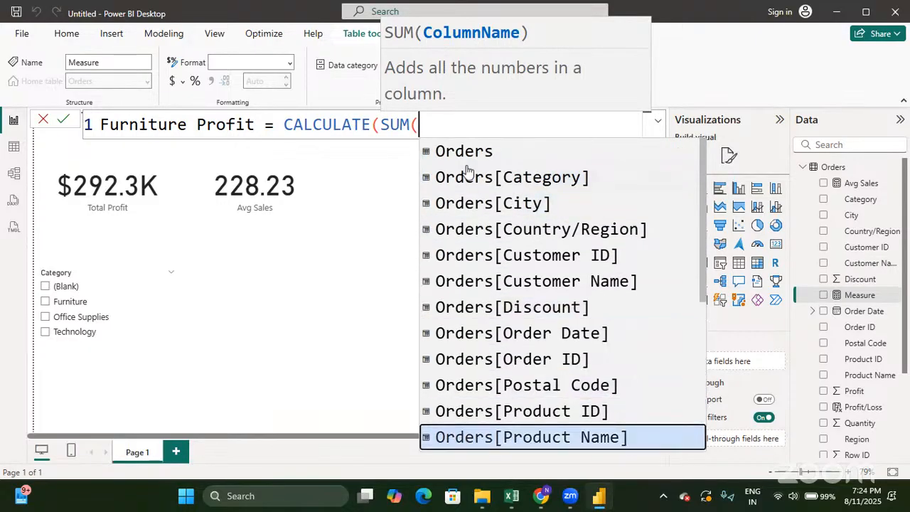
key("Tab")
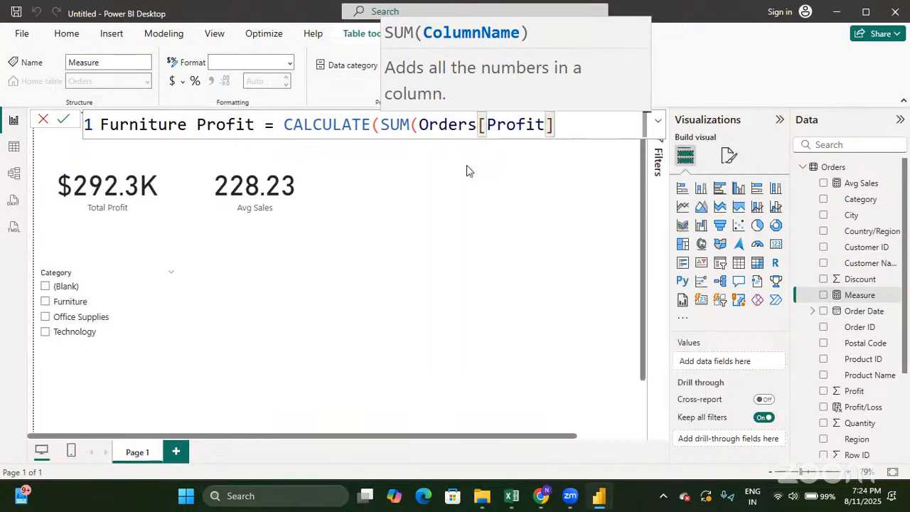
type(")")
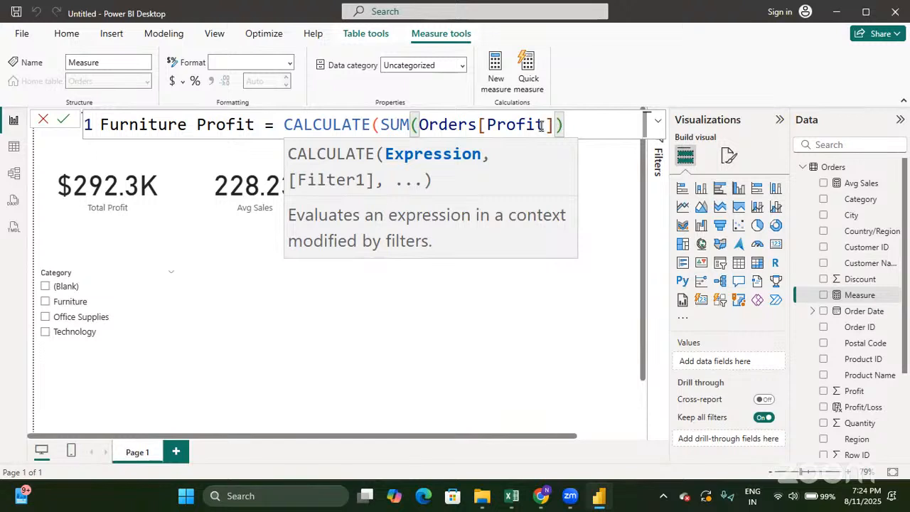
Step: Add the filter Orders[Category] = "Furniture" to the CALCULATE formula, close it and commit the Furniture Profit measure
type(",")
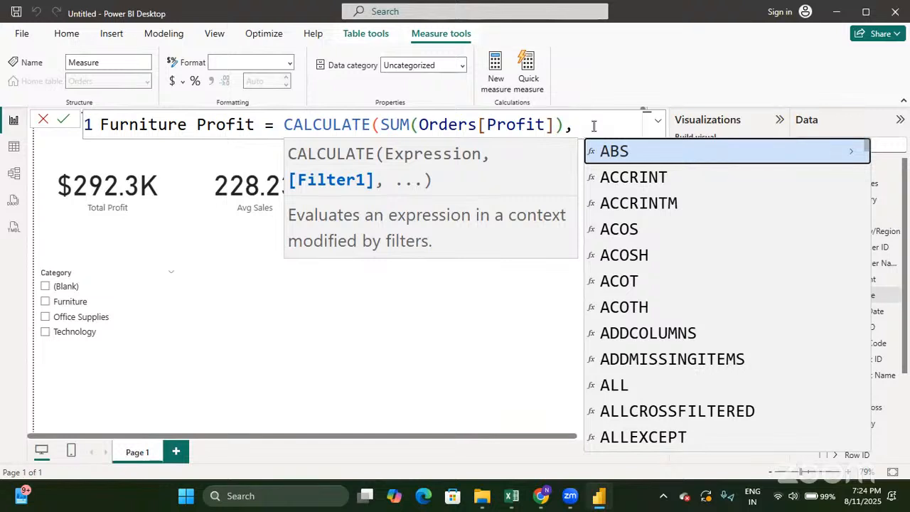
type("cat")
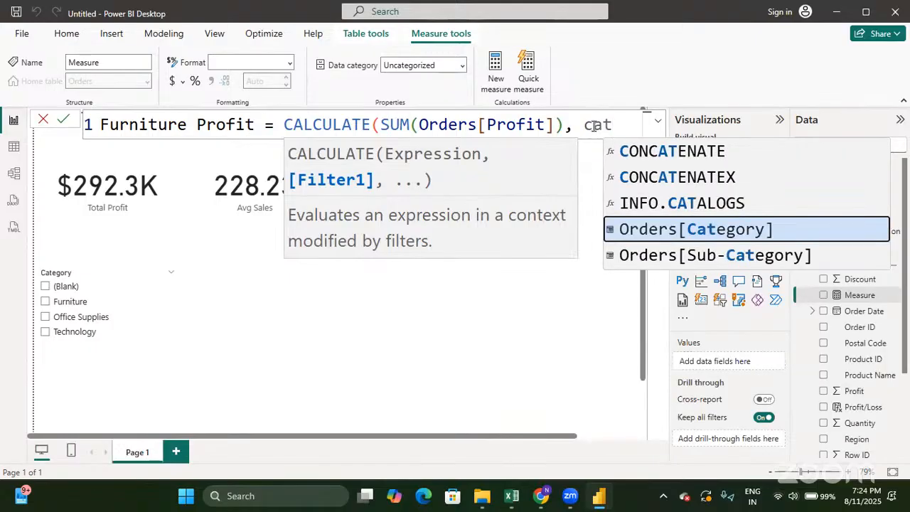
key("Tab")
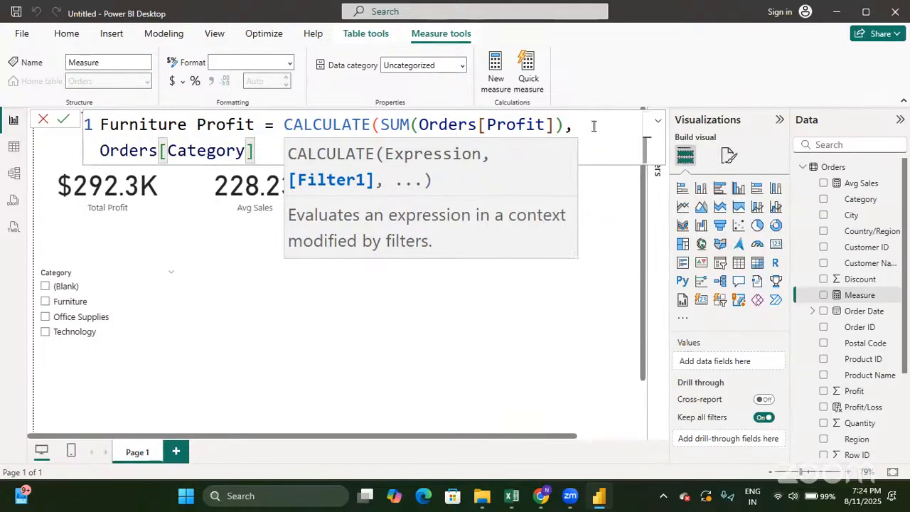
type("=")
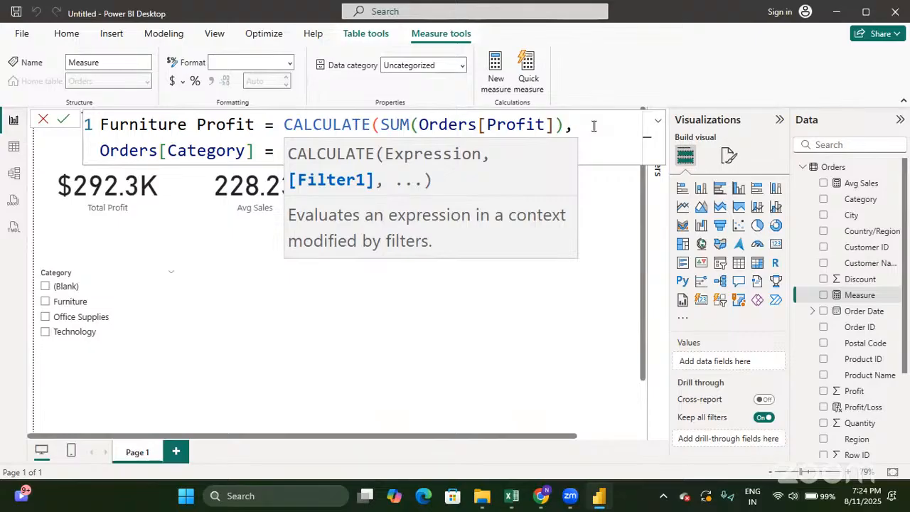
left_click(593, 126)
left_click(466, 150)
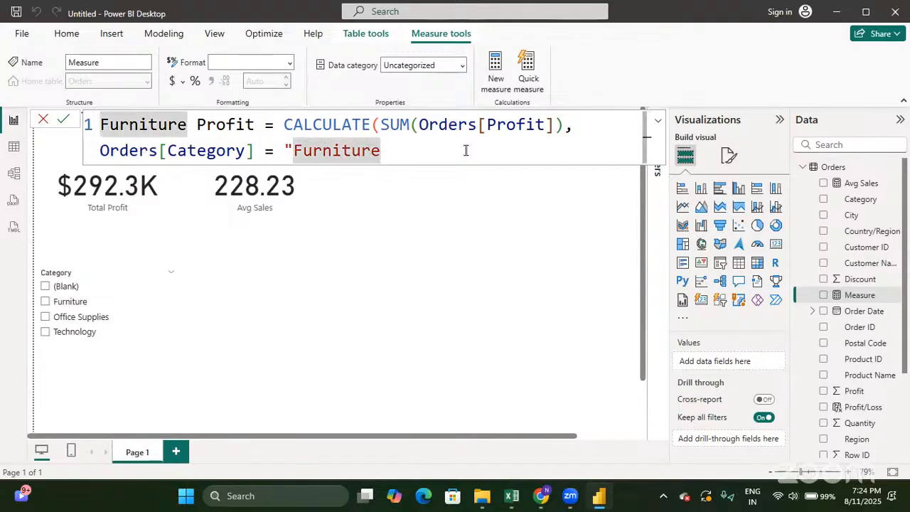
type("\"")
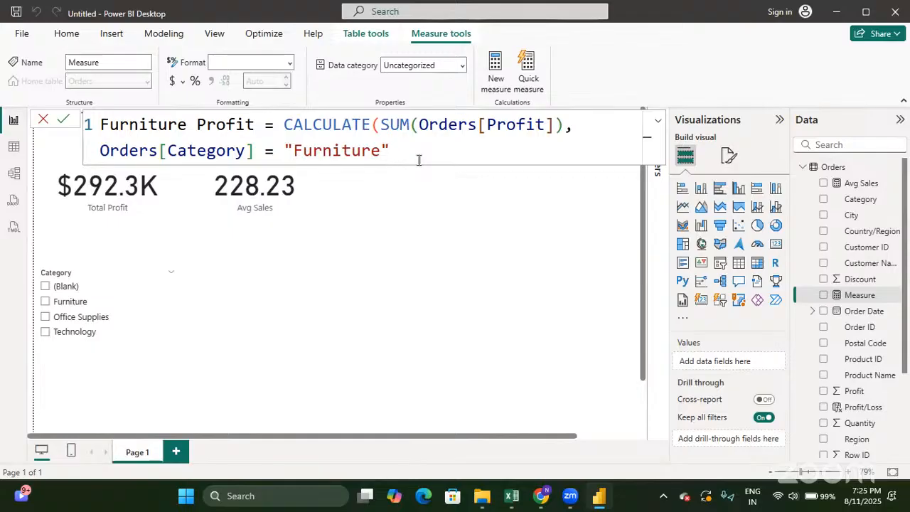
type(")")
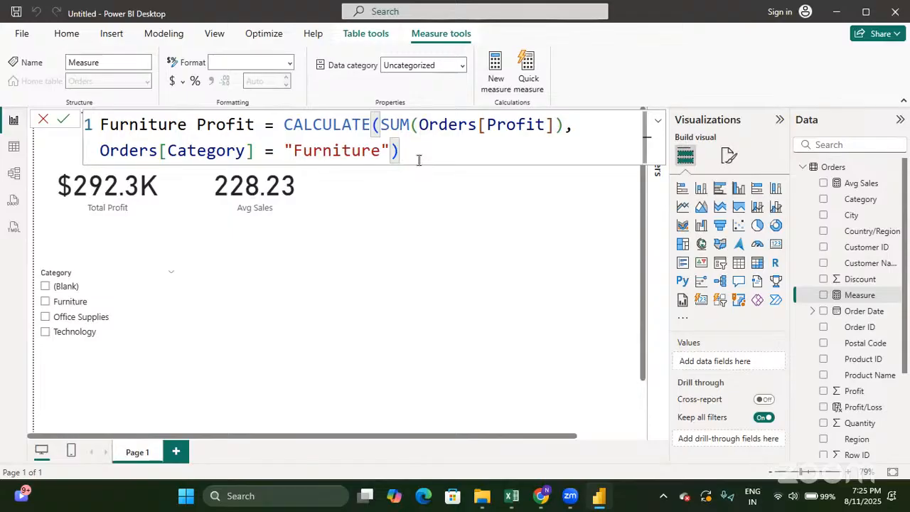
left_click(419, 164)
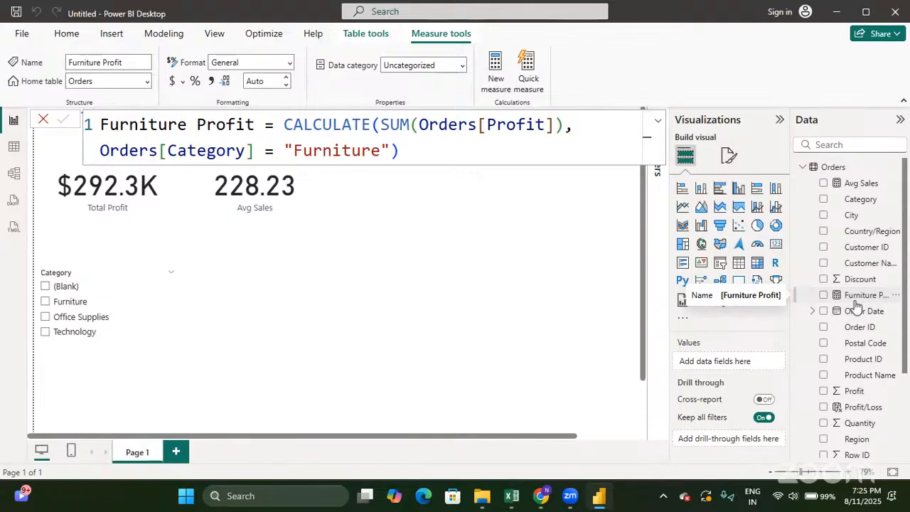
Step: Add an empty card visual with Data and Categories fields and move it beside the Category slicer, below the Avg Sales card
left_click(424, 271)
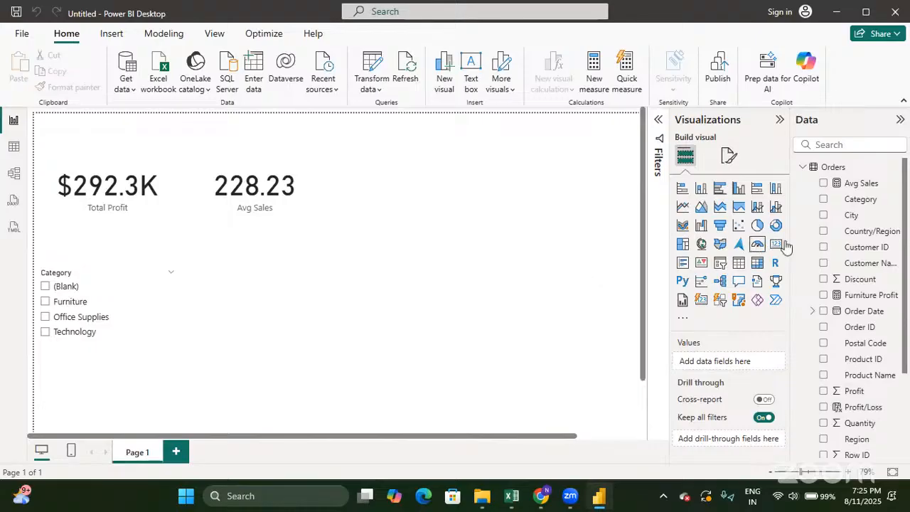
left_click(702, 302)
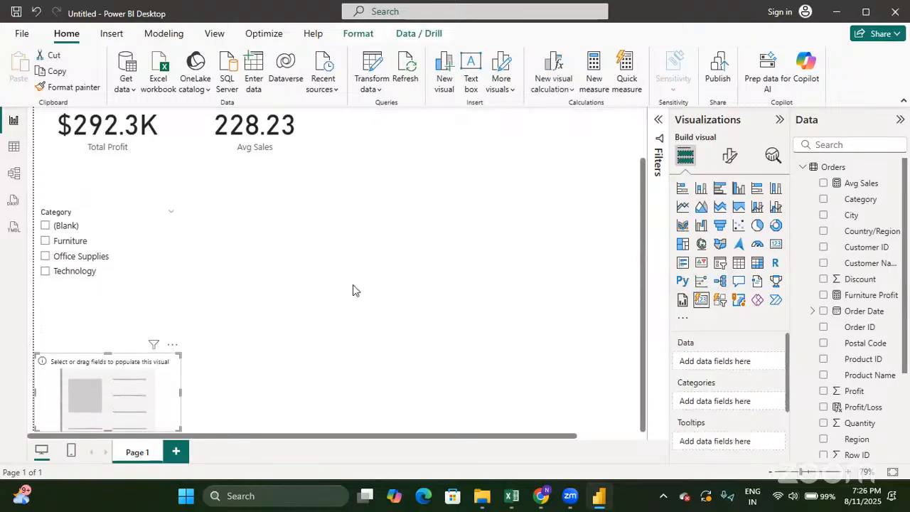
left_click_drag(158, 373, 350, 218)
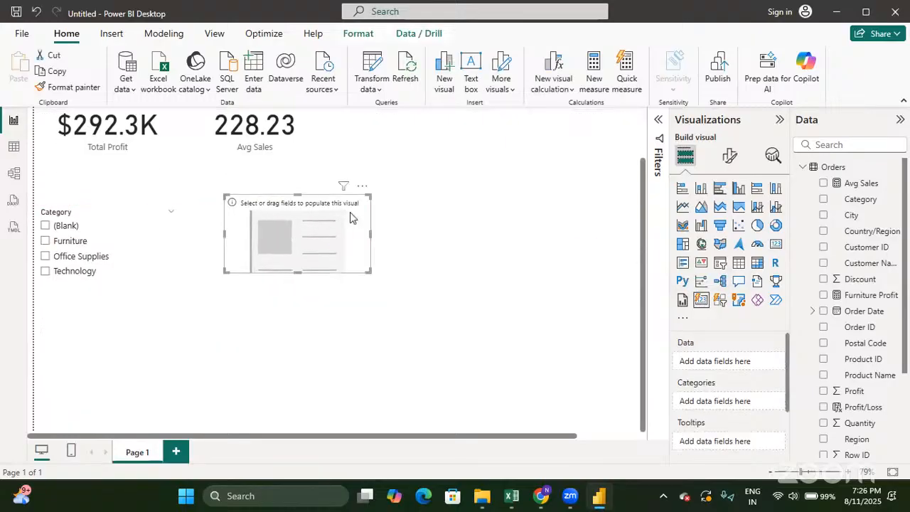
Step: Move the empty card beside the Avg Sales card, make it taller and fill it with the Furniture Profit measure
scroll(350, 217, "up", 2)
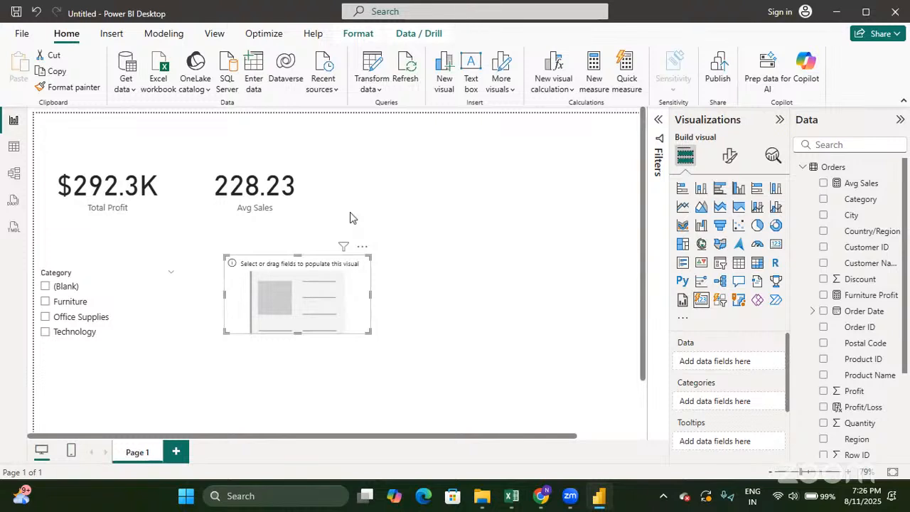
left_click_drag(309, 299, 415, 147)
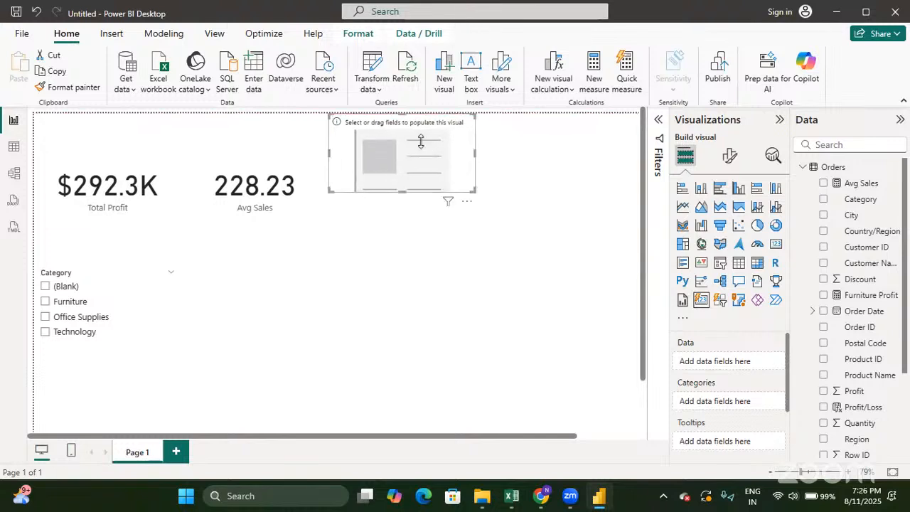
left_click_drag(400, 192, 398, 262)
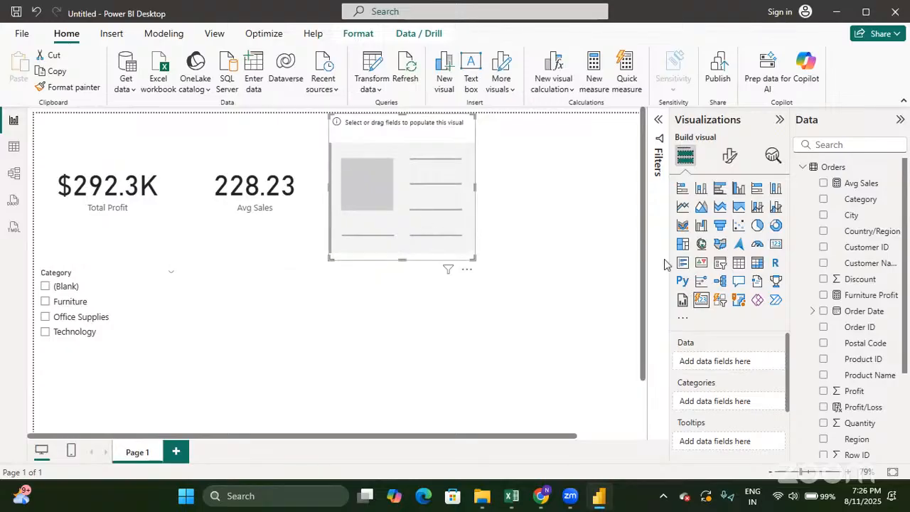
left_click(822, 295)
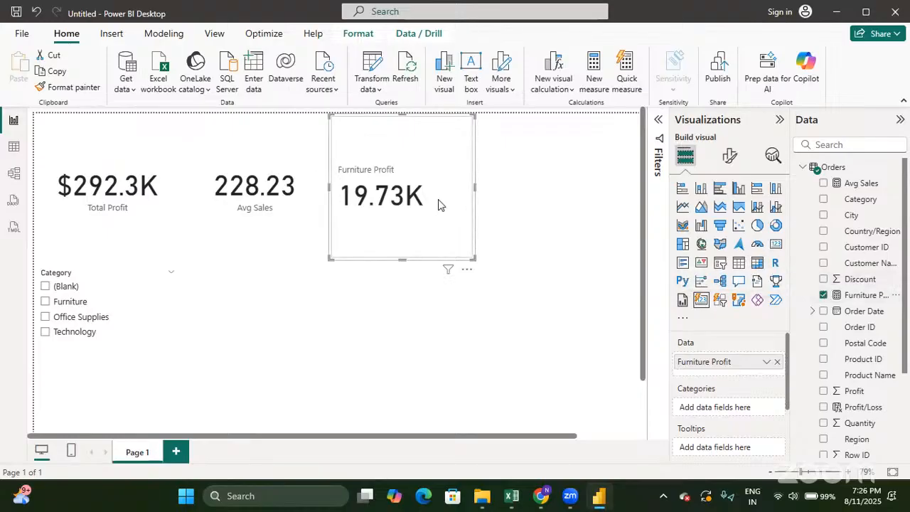
left_click(496, 252)
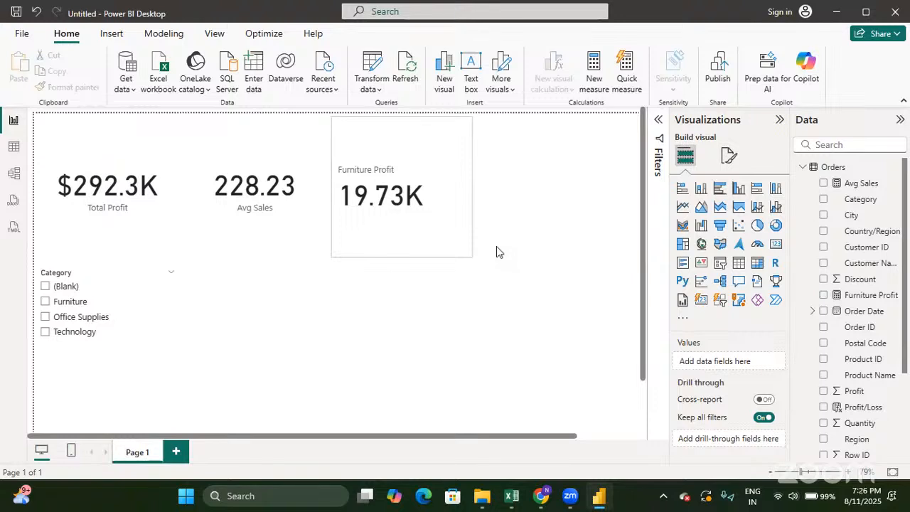
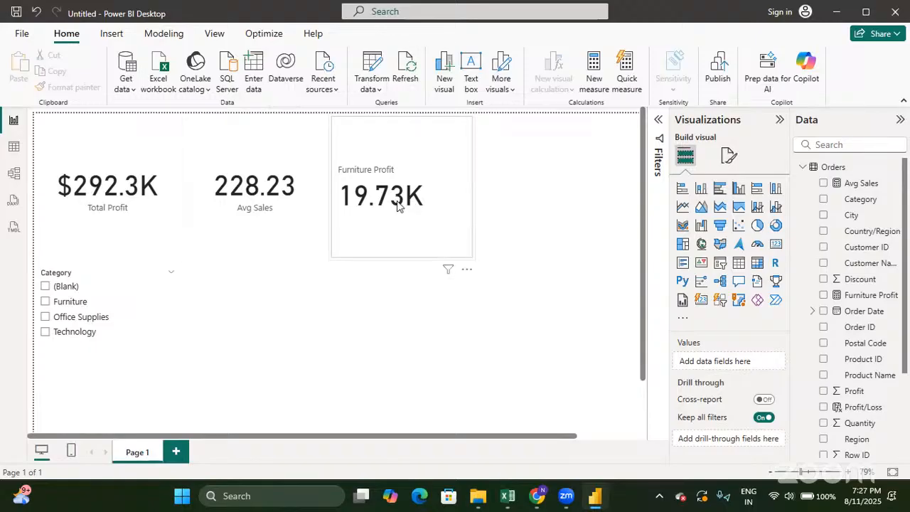
Step: Filter the report to Furniture with the Category slicer to compare the cards, and clear the selection again
left_click(45, 306)
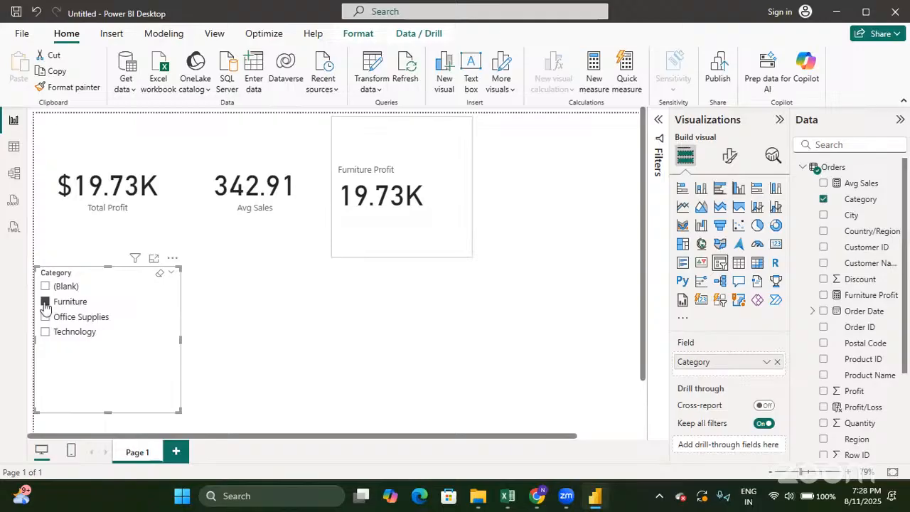
left_click(45, 302)
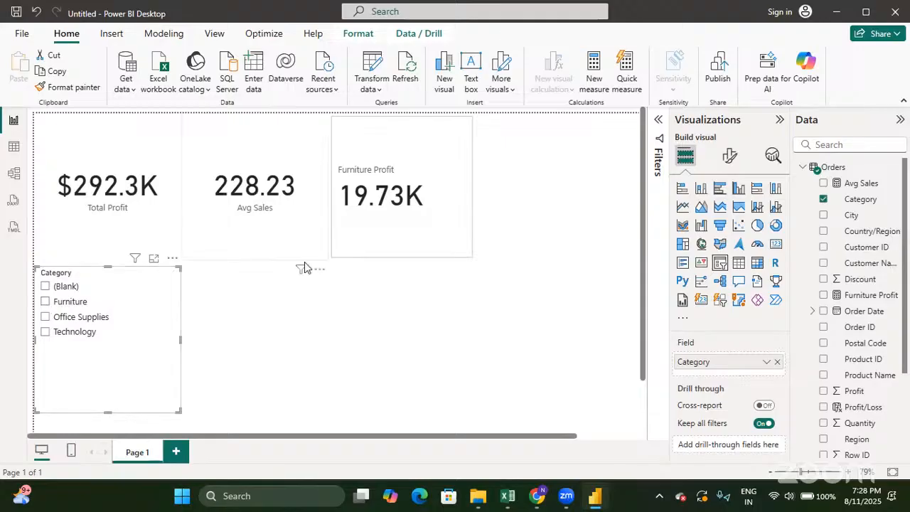
left_click(331, 344)
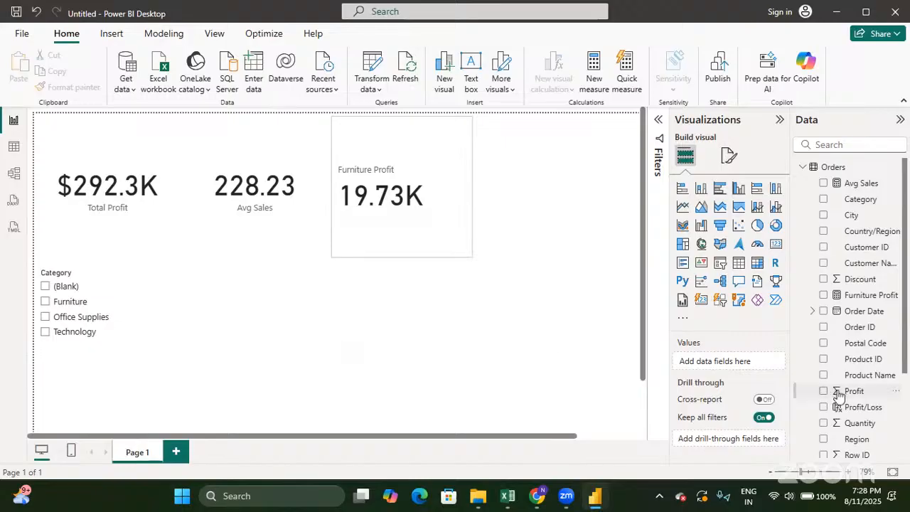
Step: Switch to the Superstore.xlsx workbook in Excel, check the Region column's filter values without changing them, and return to Power BI
left_click(507, 496)
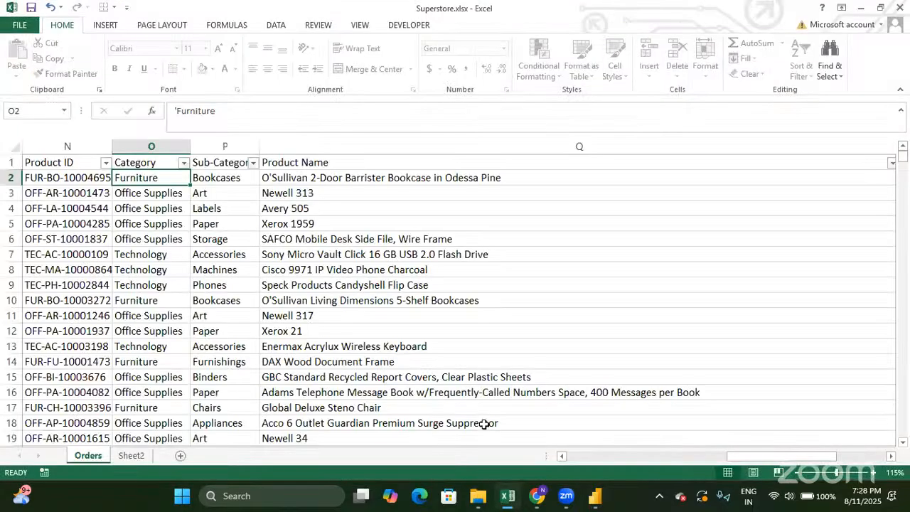
key("Left")
key("Left")
key("Left")
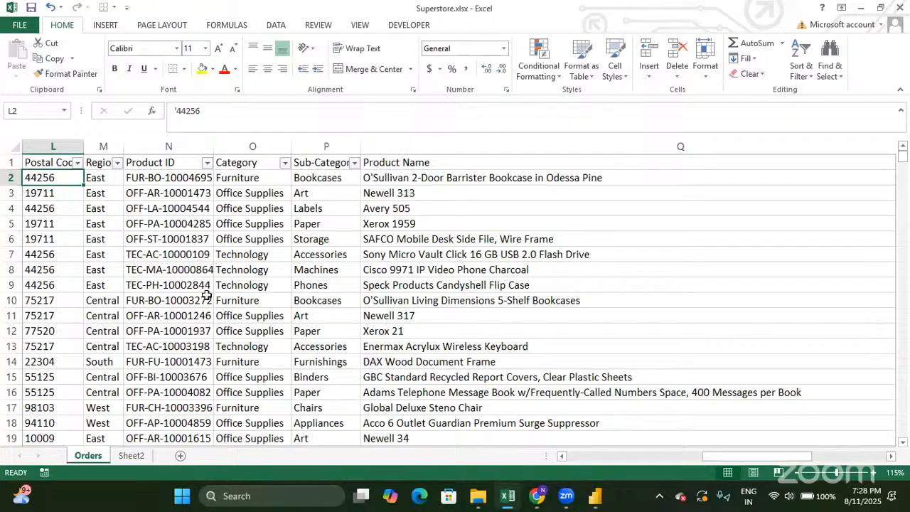
left_click(117, 163)
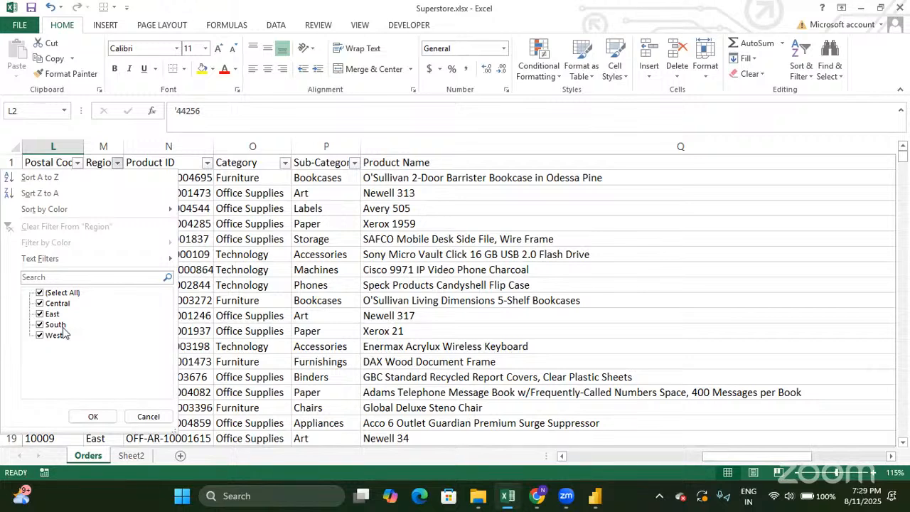
left_click(147, 415)
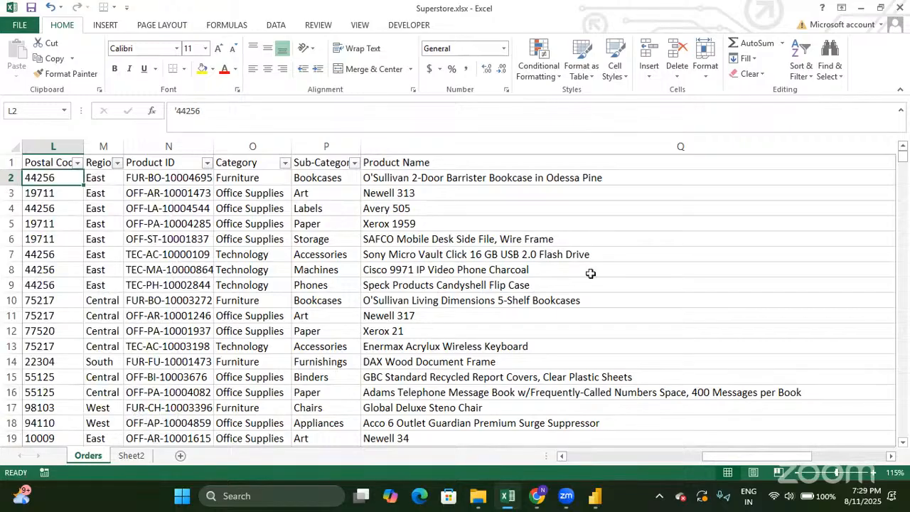
left_click(859, 9)
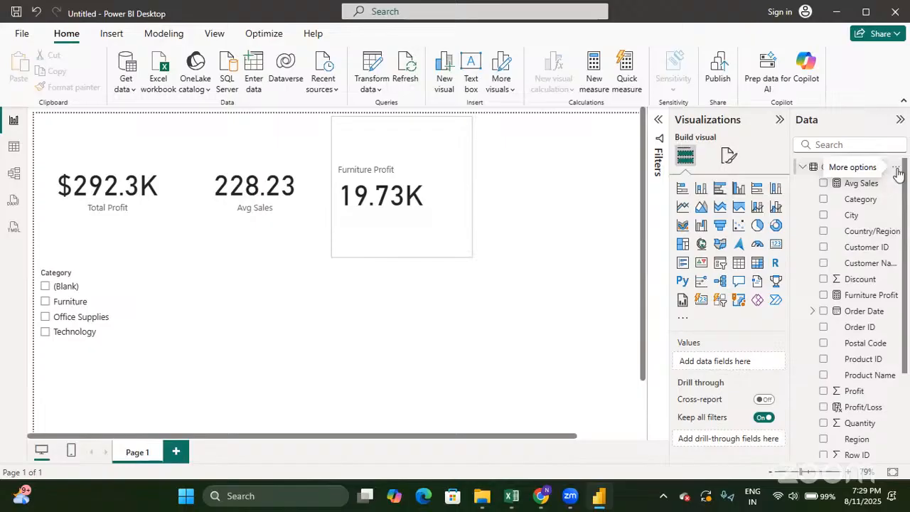
Step: Create a new measure in the Orders table and name it South Region Sales
left_click(896, 169)
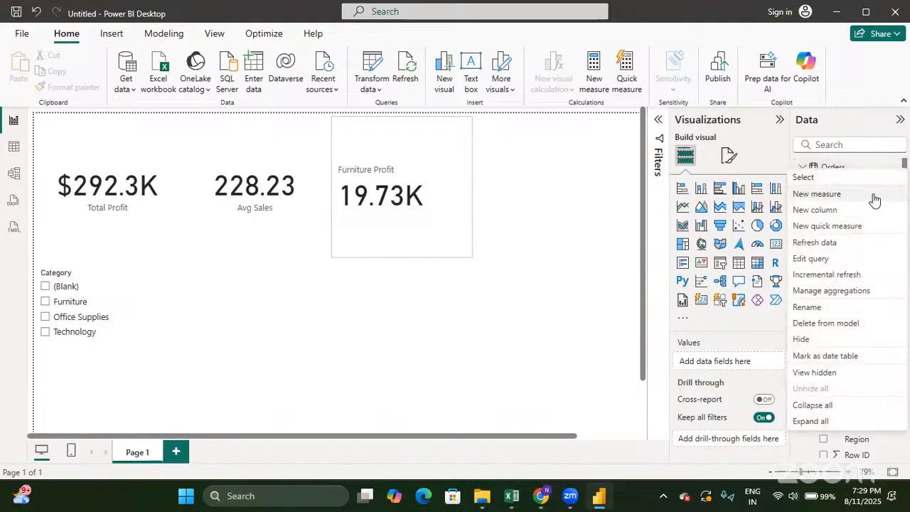
left_click(873, 194)
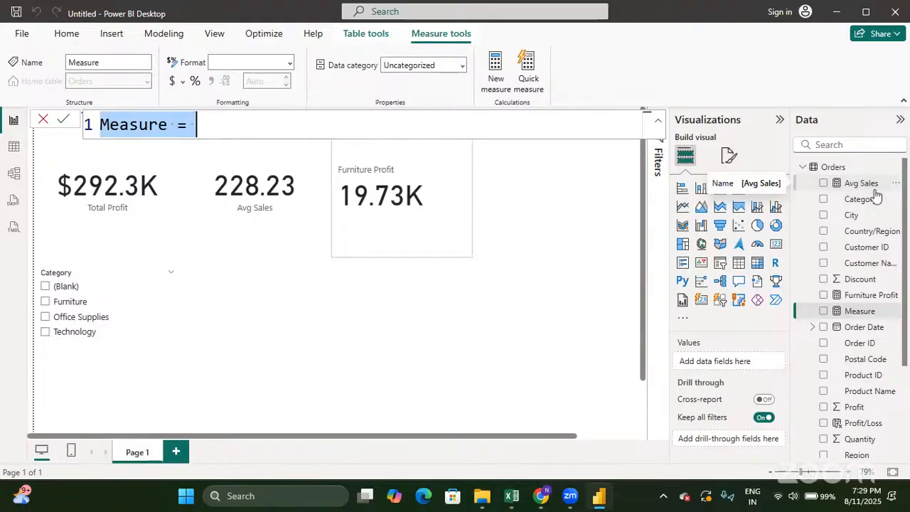
type("S")
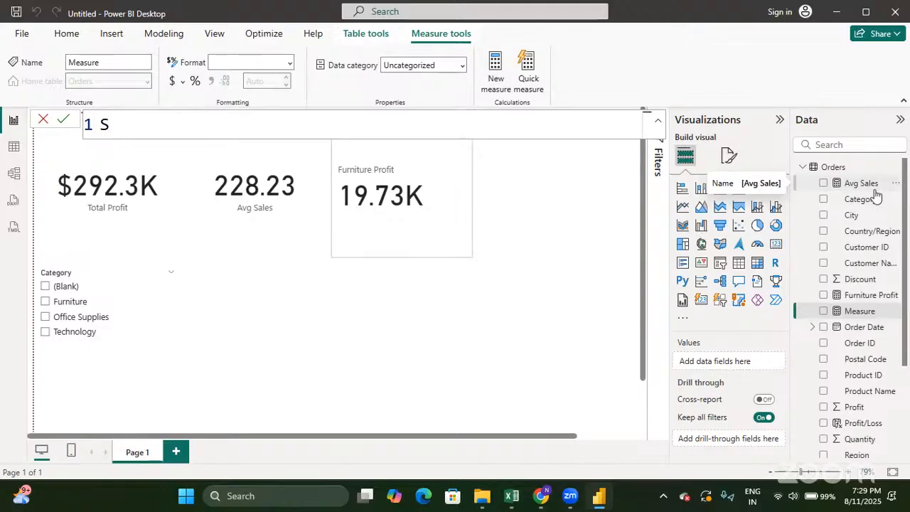
type("outh Reg")
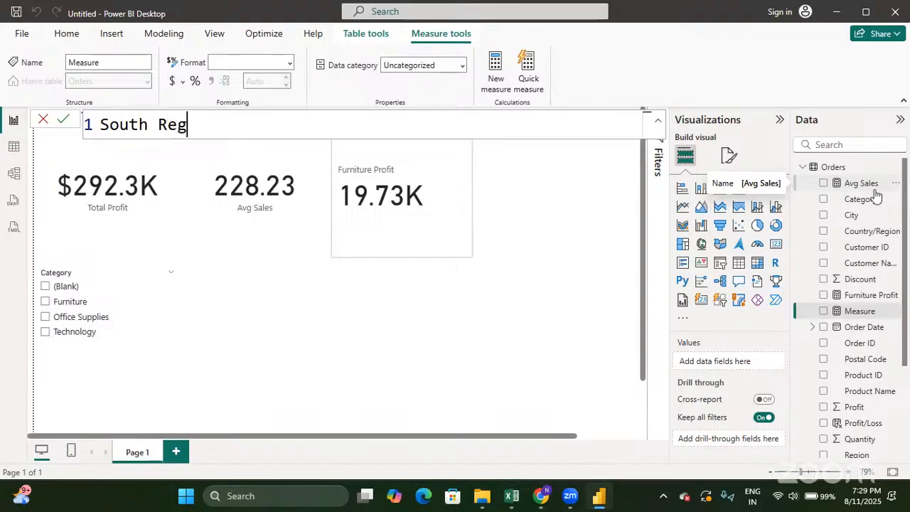
type("ion Sales =")
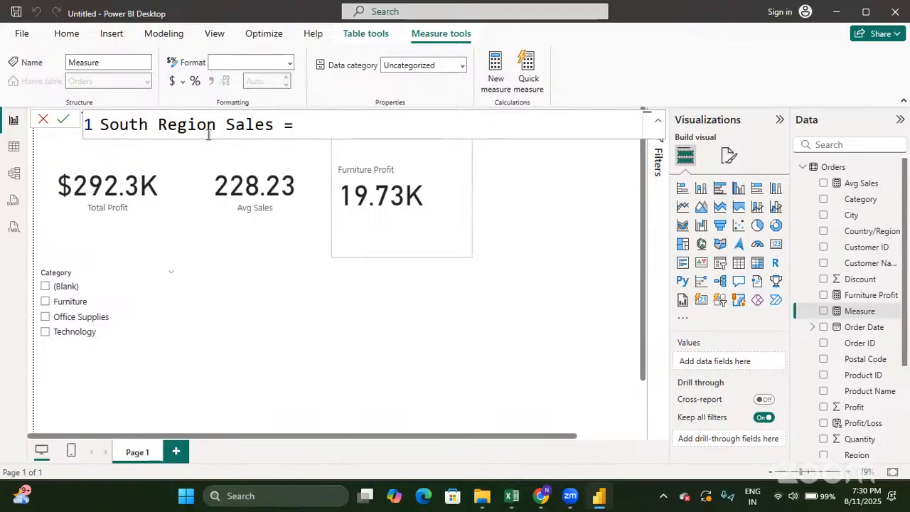
Step: Begin the South Region Sales formula with CALCULATE, using SUM(Orders[Sales]) as its expression
type("c")
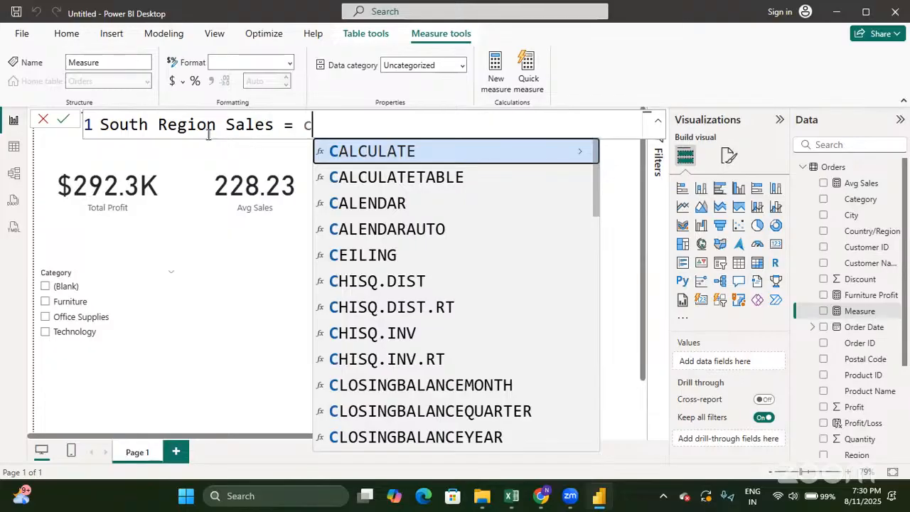
key("Tab")
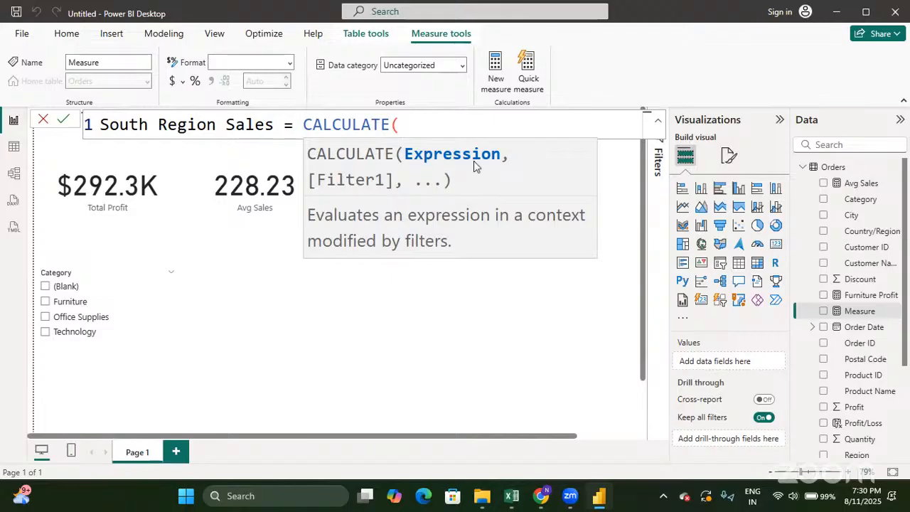
type("sum")
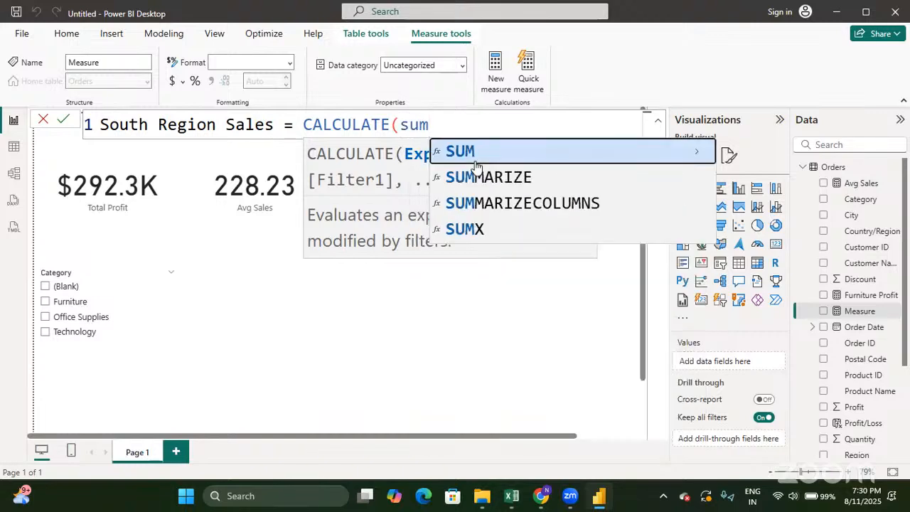
key("Tab")
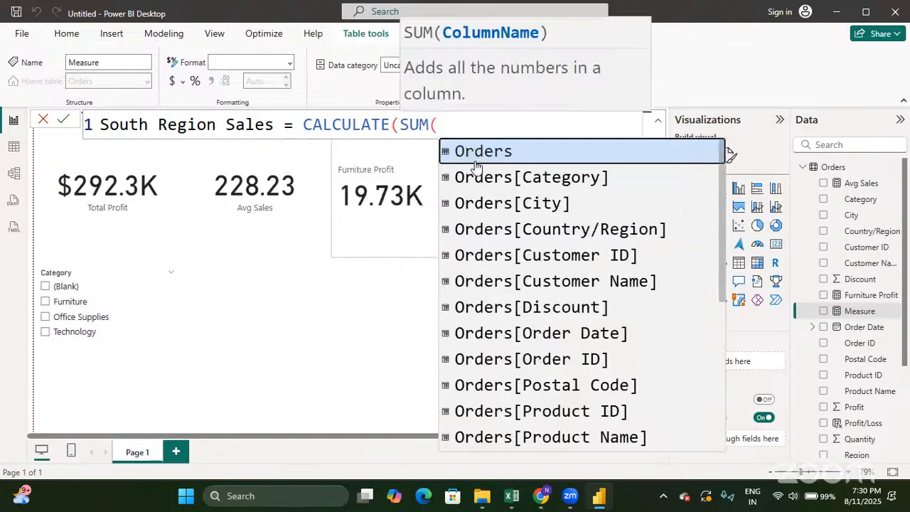
type("sa")
key("Tab")
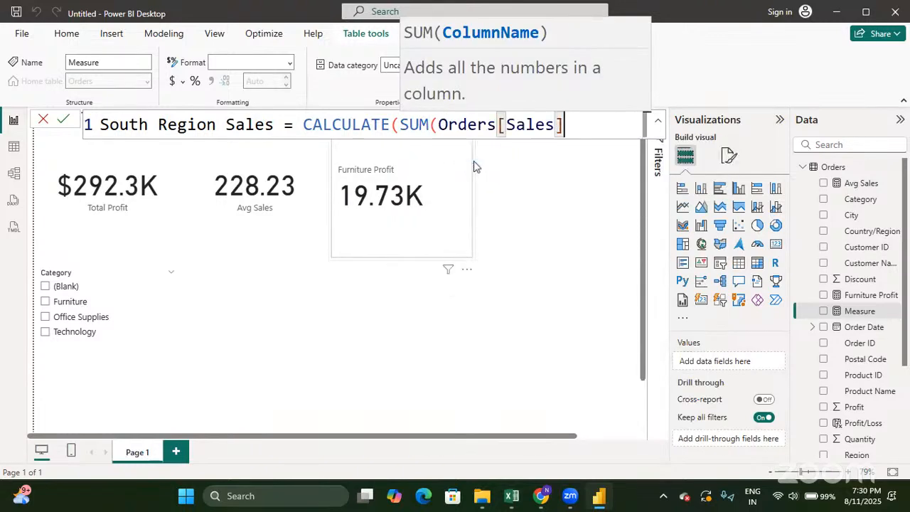
type(")")
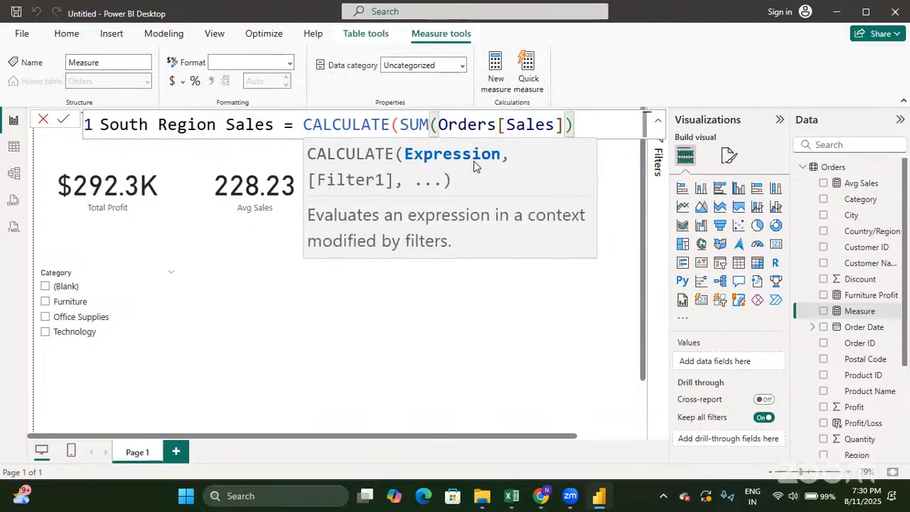
Step: Add the filter Orders[Region] = "South" to the CALCULATE formula, close it and commit the South Region Sales measure
type(",")
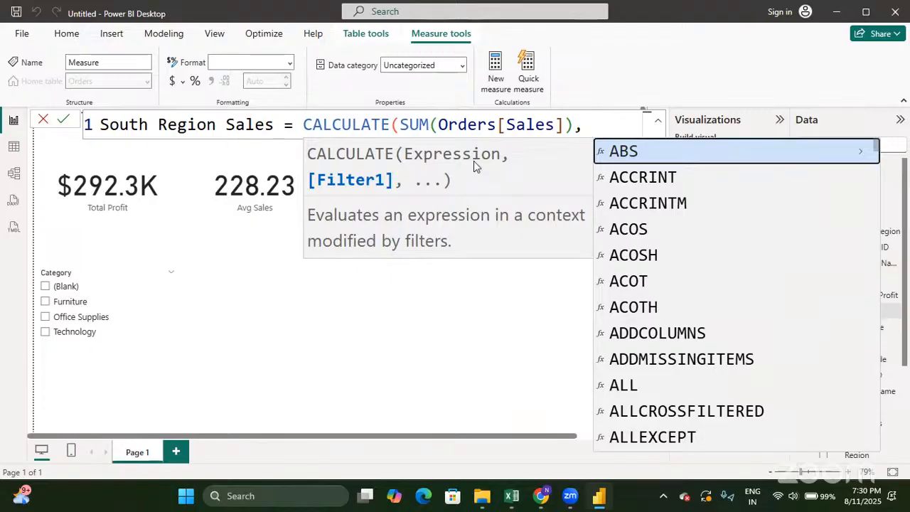
type(" r")
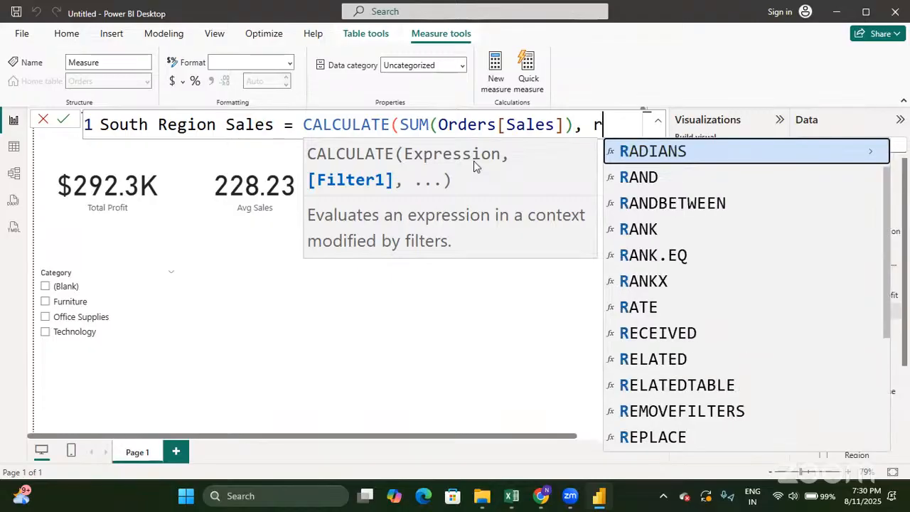
type("eg")
key("Tab")
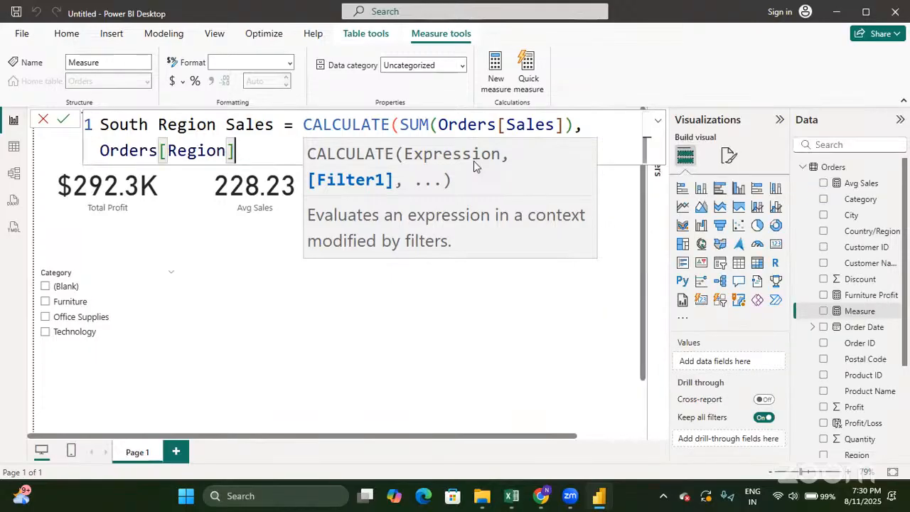
type("= ")
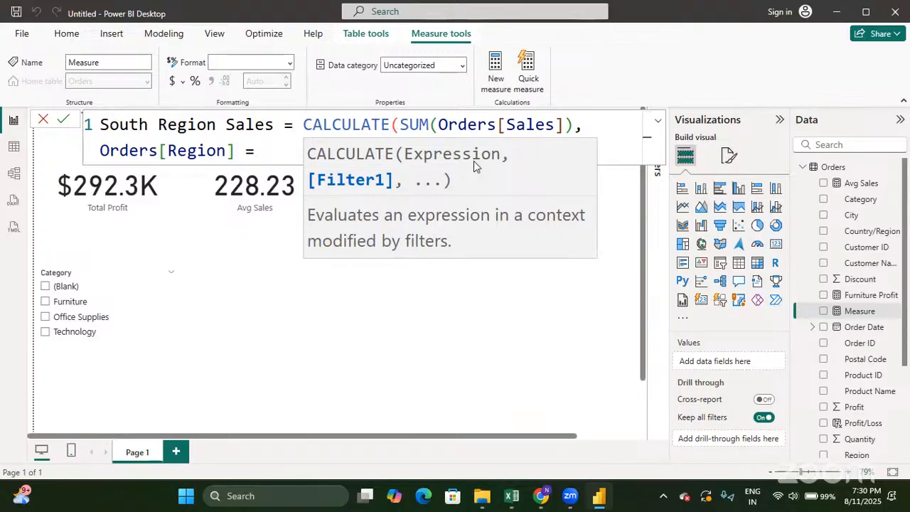
type("\"South\"")
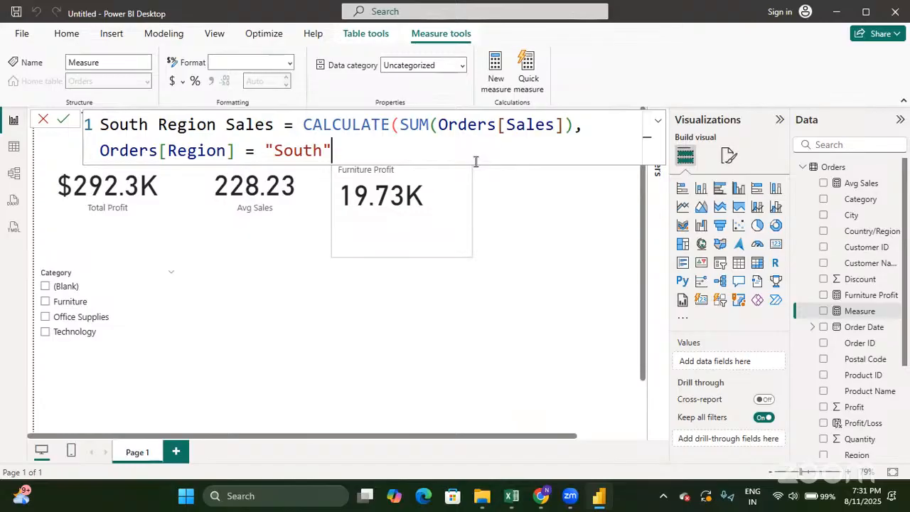
type(")")
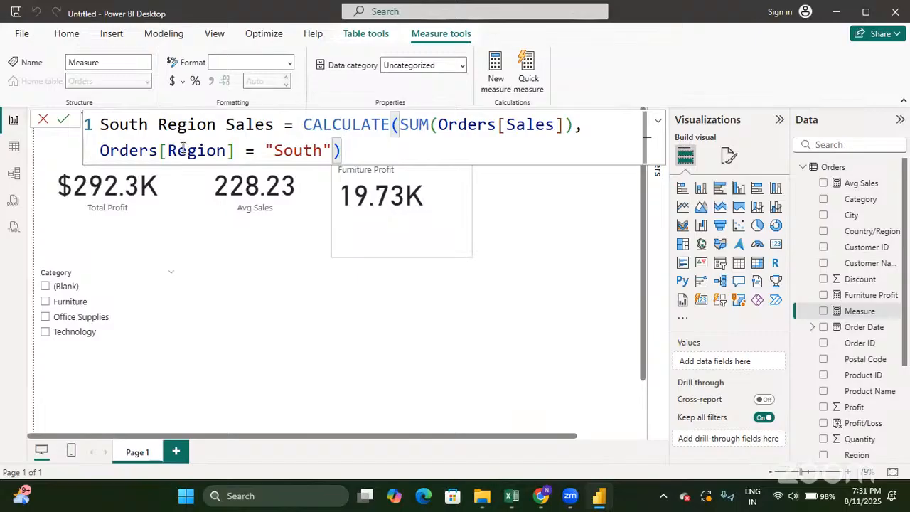
key("Return")
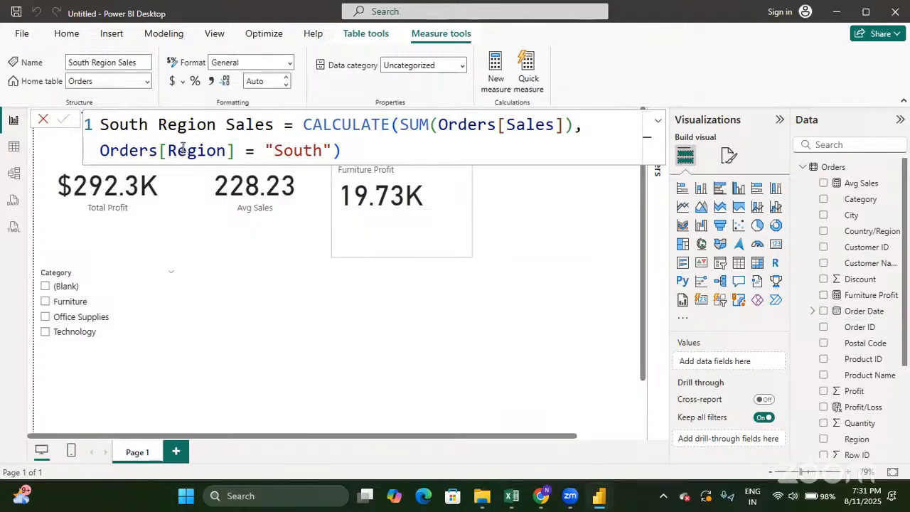
left_click(258, 349)
Step: Add another empty card visual for South Region Sales and place it beside the Category slicer, directly below the Avg Sales card
scroll(847, 372, "down", 2)
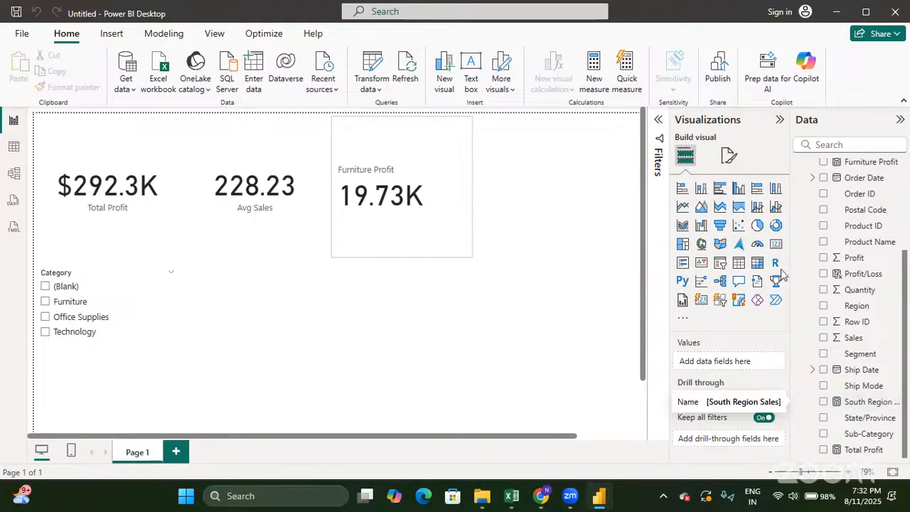
left_click(697, 304)
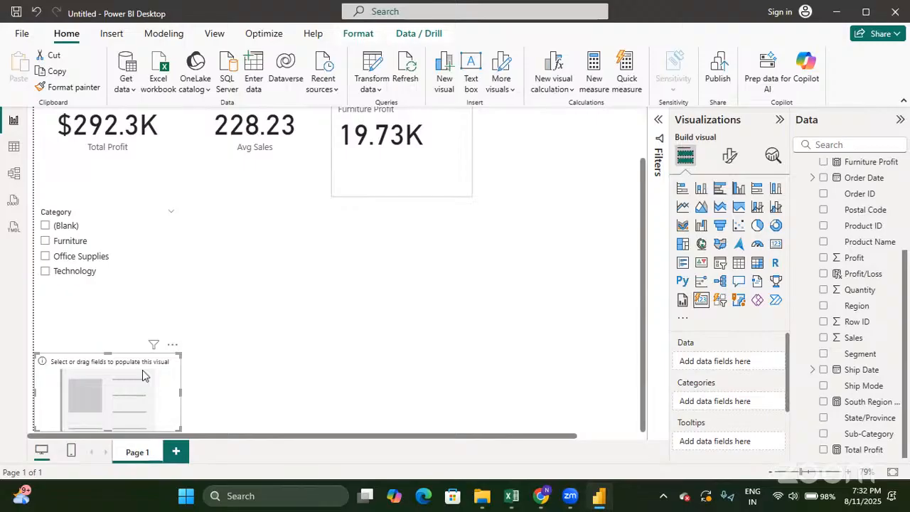
left_click_drag(142, 370, 288, 210)
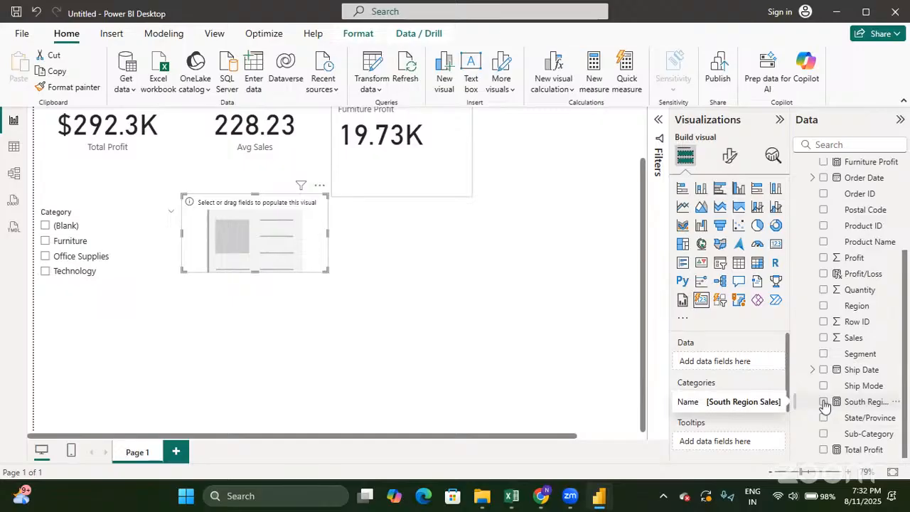
Step: Show the South Region Sales measure in the empty card and make the card slightly taller
left_click(823, 402)
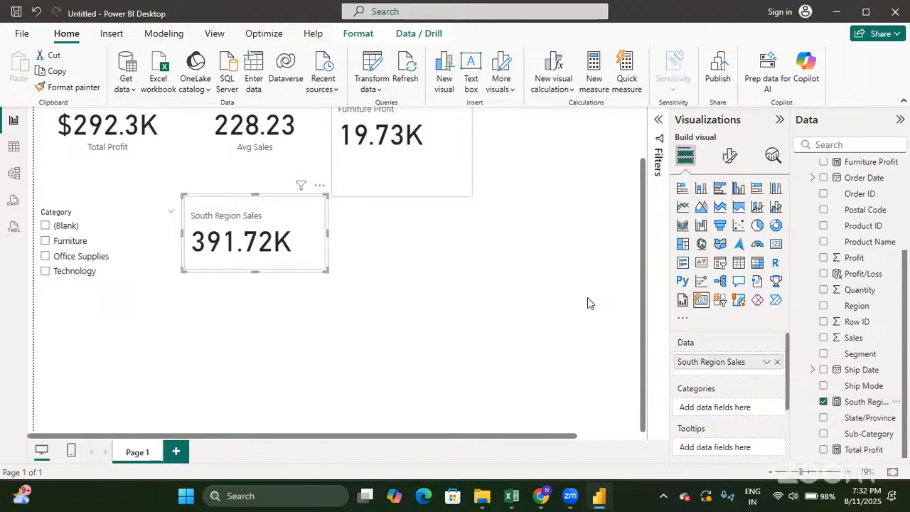
scroll(560, 296, "up", 2)
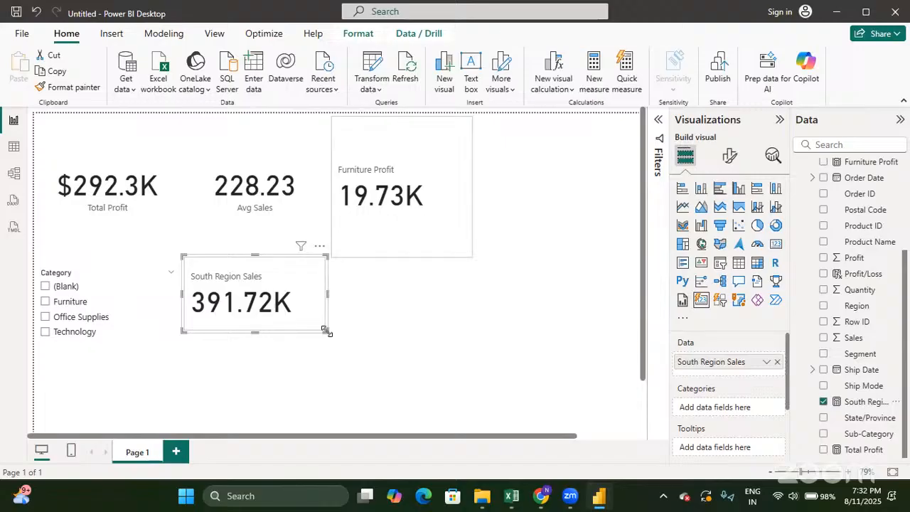
mouse_move(326, 331)
left_mouse_down()
mouse_move(325, 351)
mouse_move(327, 344)
left_mouse_up()
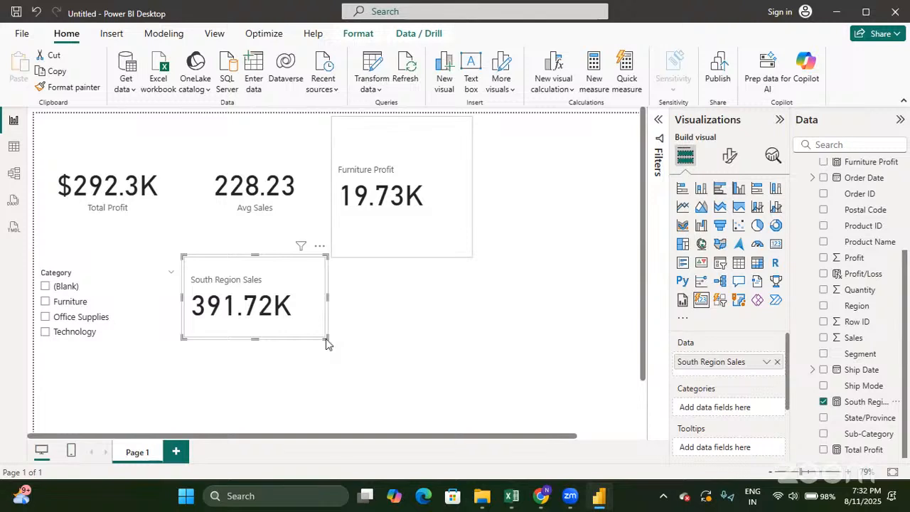
left_click(327, 343)
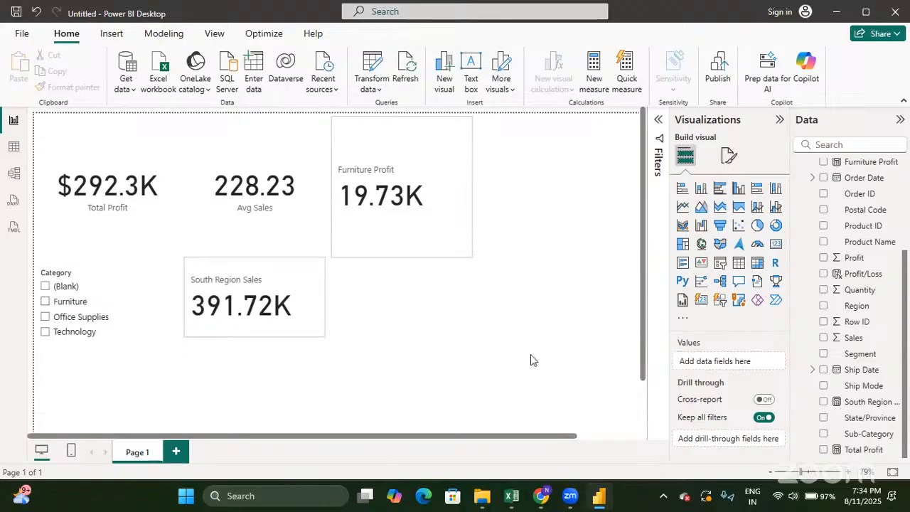
Step: Create a new measure in the Orders table and name it Central Reg Tech Categ Profit
scroll(888, 199, "up", 4)
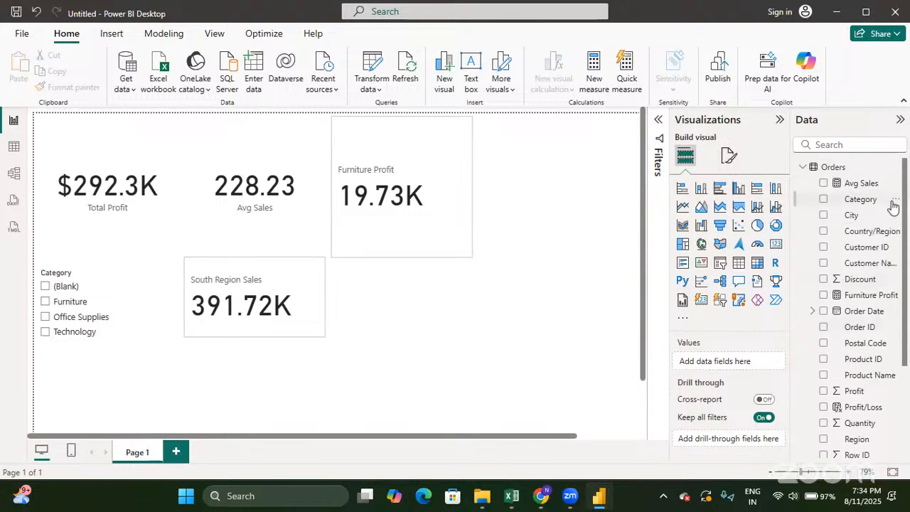
left_click(894, 168)
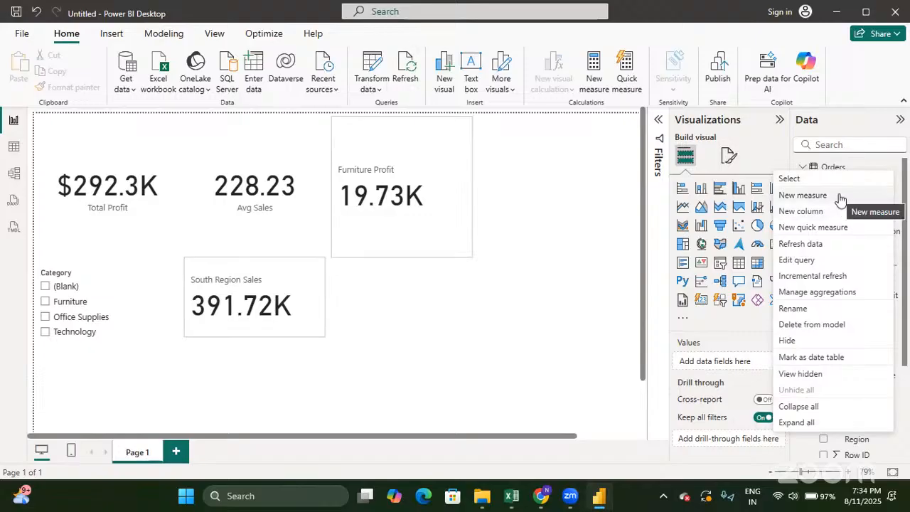
left_click(803, 196)
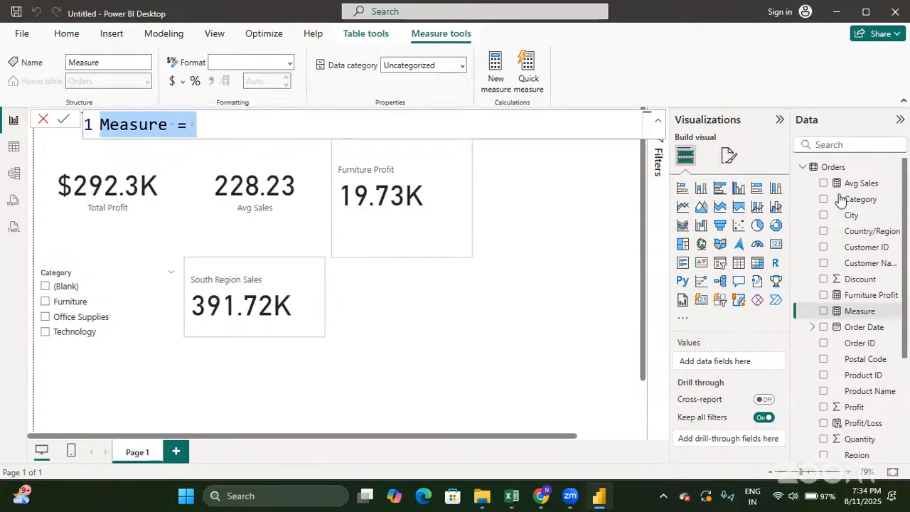
type("Centra")
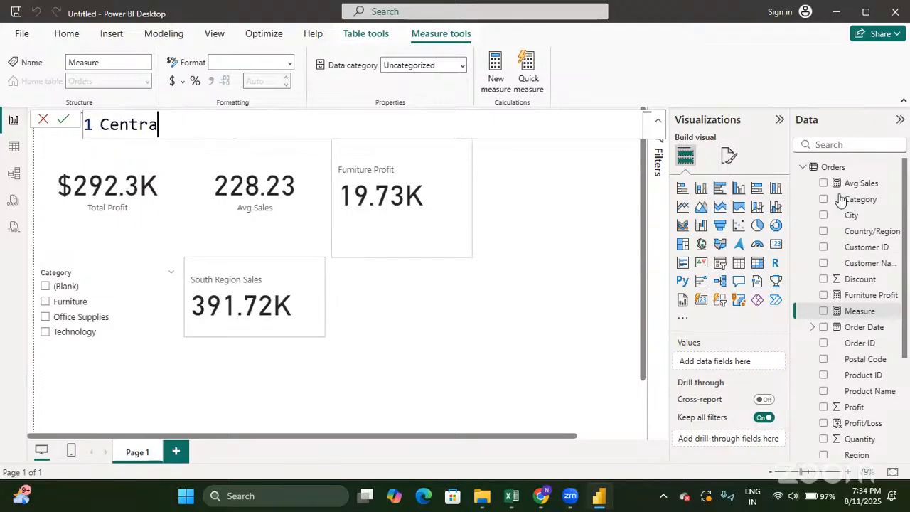
type("l Reg")
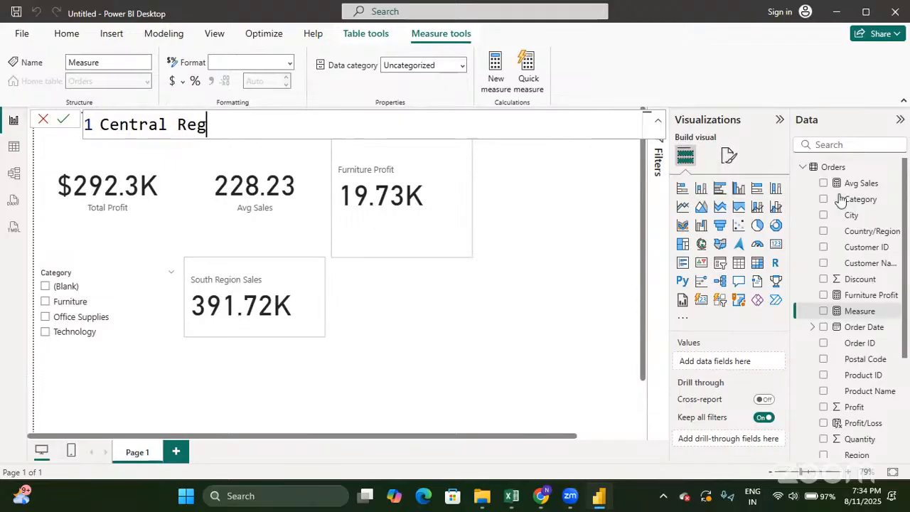
type(" Tech")
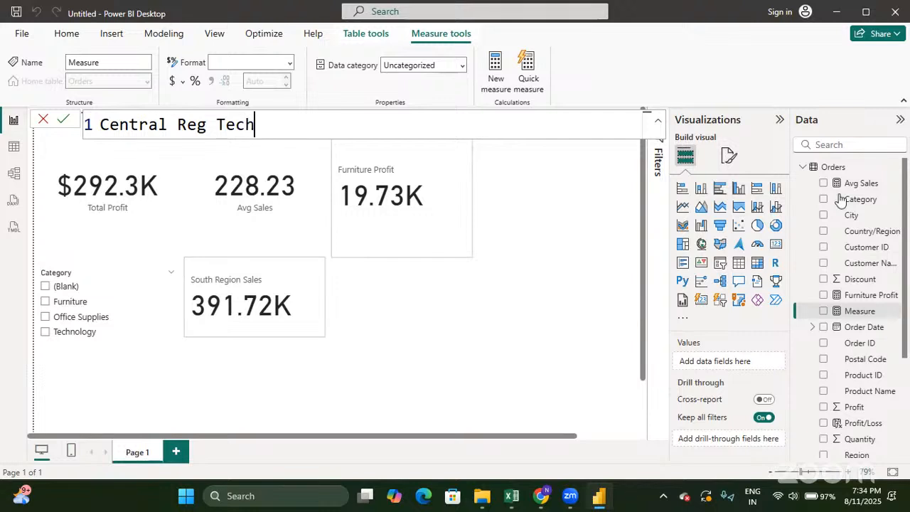
type(" Categ ")
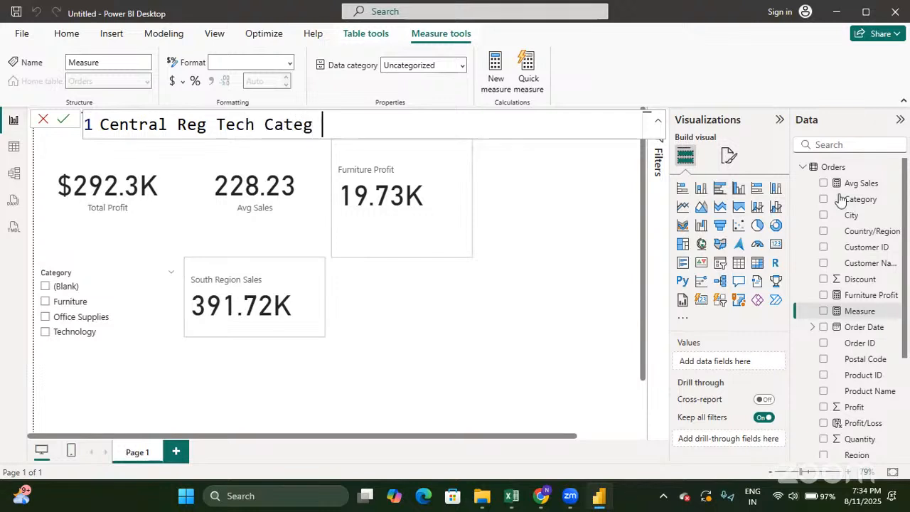
type("Profit")
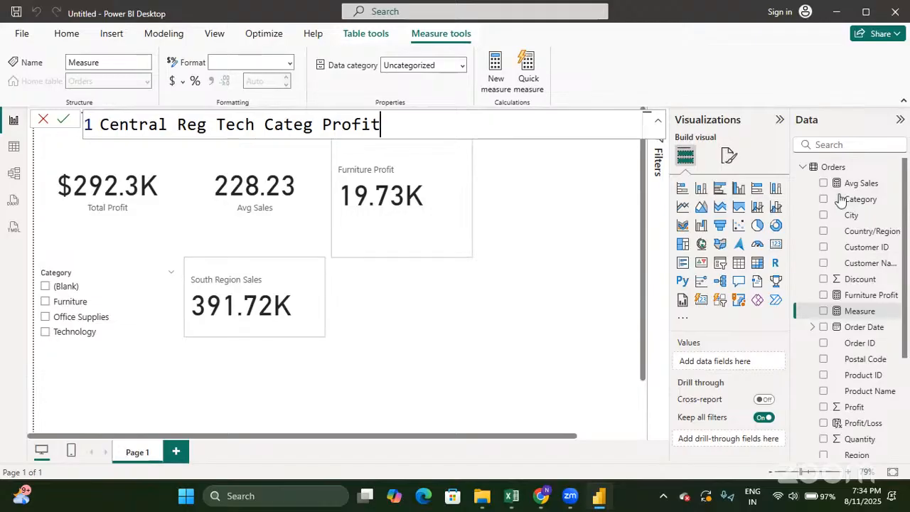
Step: Begin the Central Reg Tech Categ Profit formula with CALCULATE, using SUM(Orders[Profit]) as its expression
type("= c")
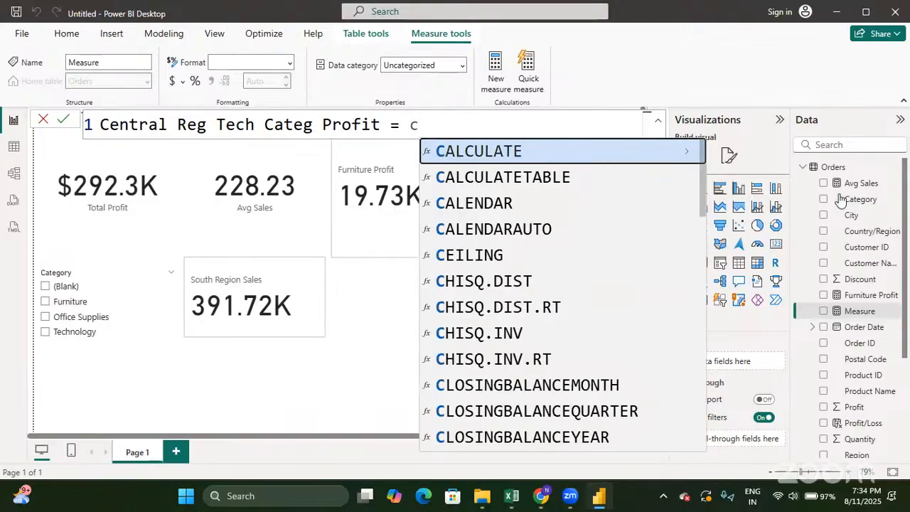
key("Tab")
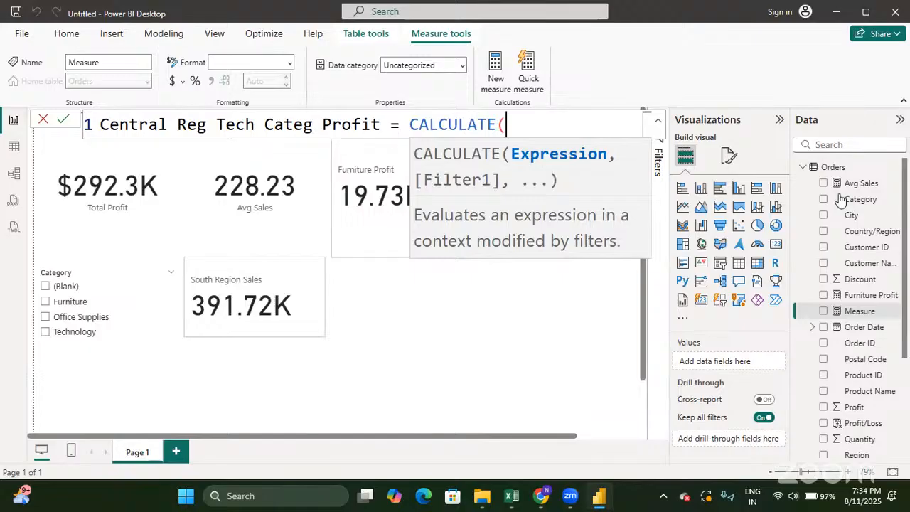
type("sum")
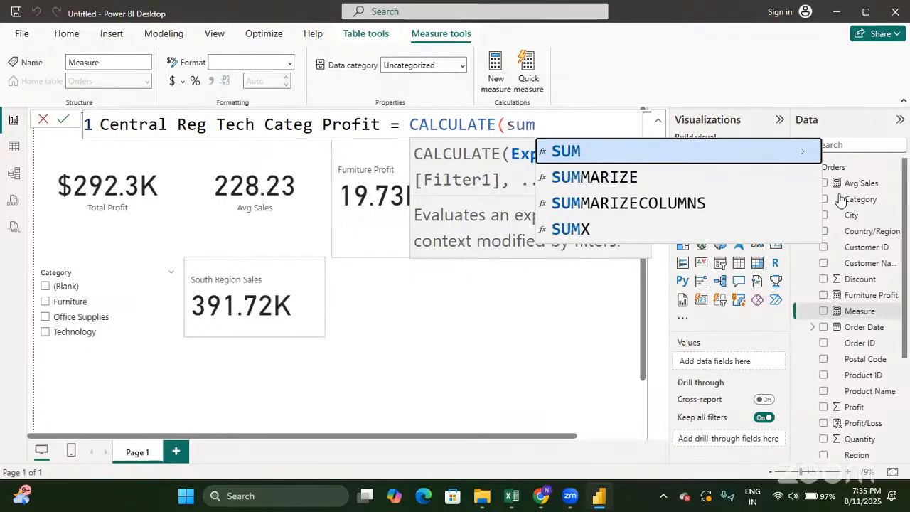
key("Tab")
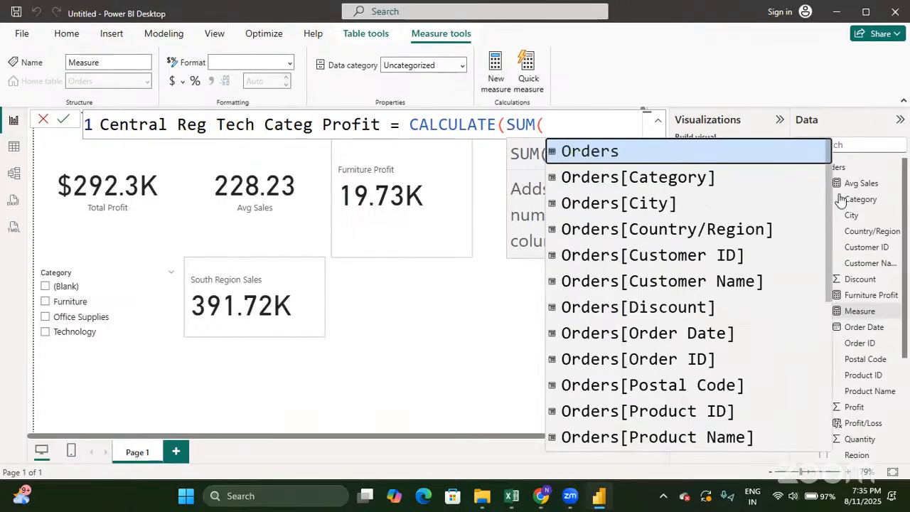
type("pro")
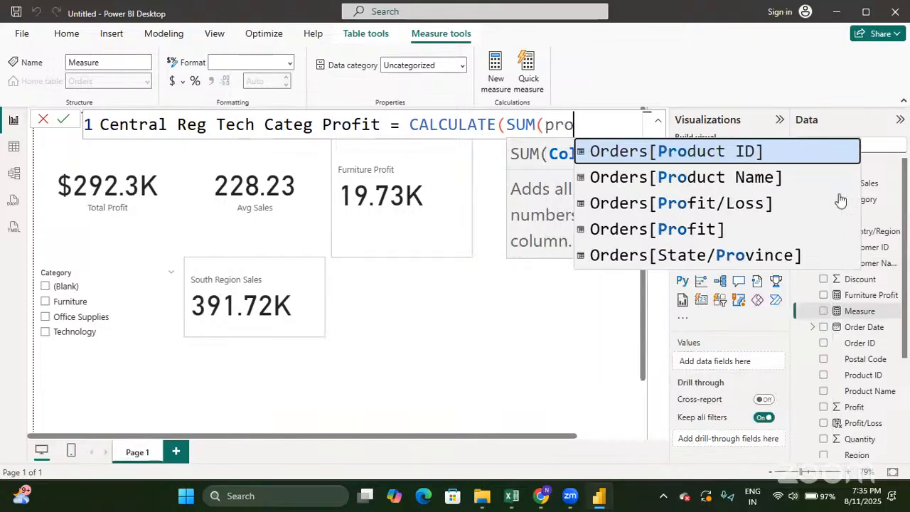
key("Down")
key("Down")
key("Down")
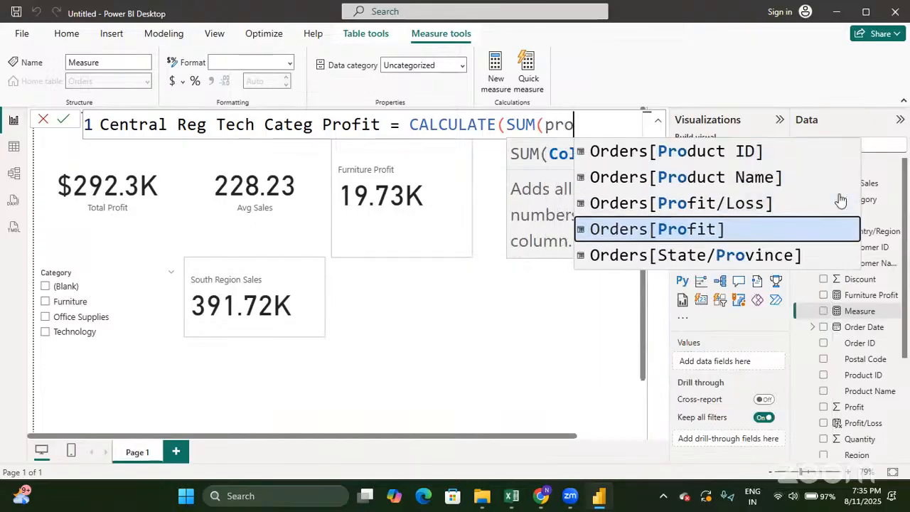
key("Tab")
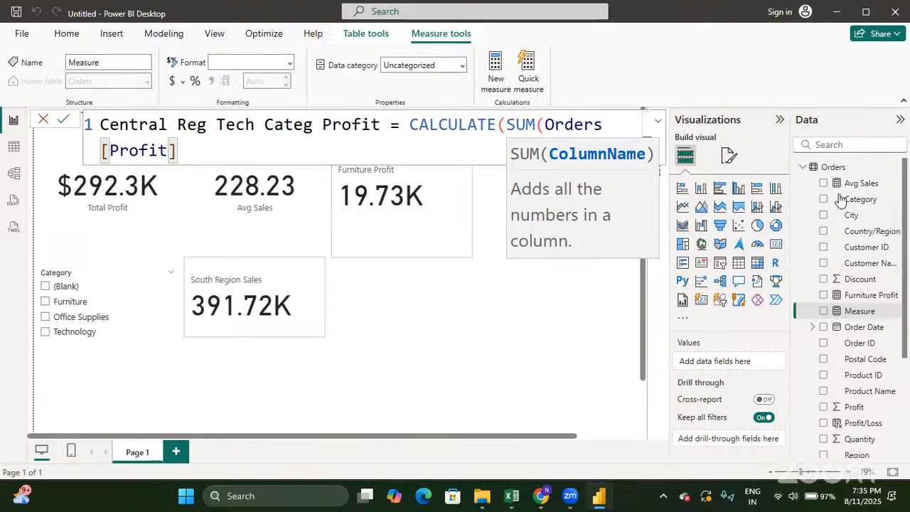
type(")")
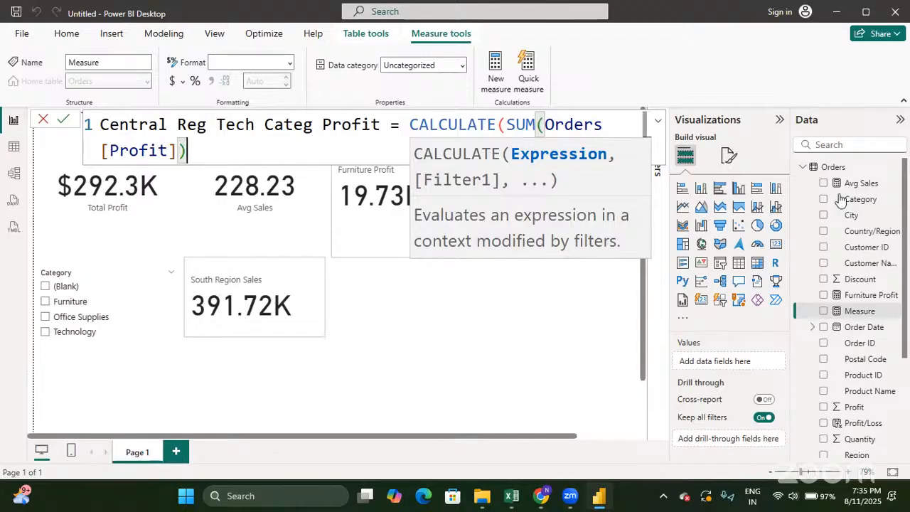
Step: Add Orders[Region] = "Central" as the first filter of the CALCULATE formula
type(",")
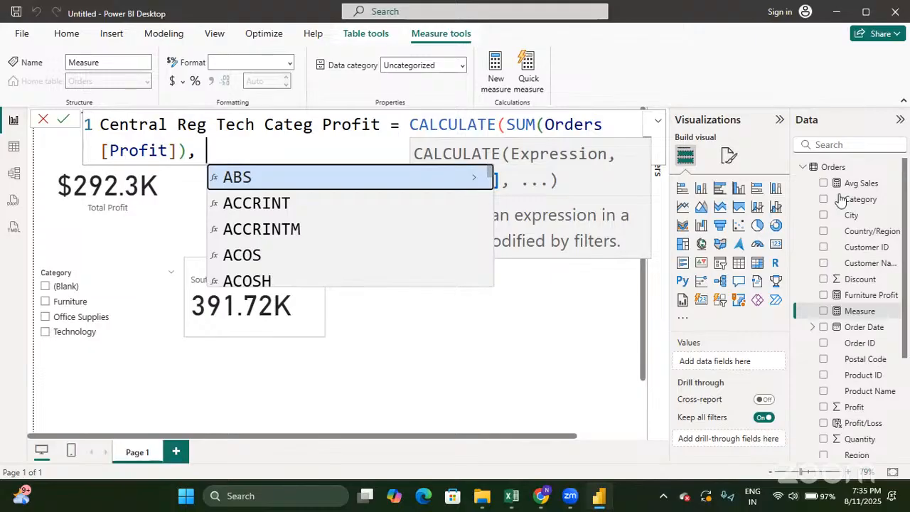
type("rg")
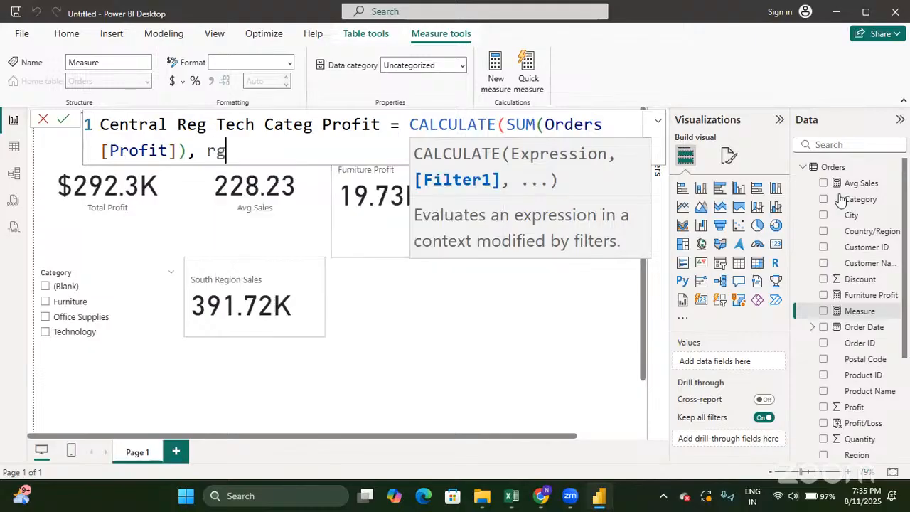
key("BackSpace")
type("eg")
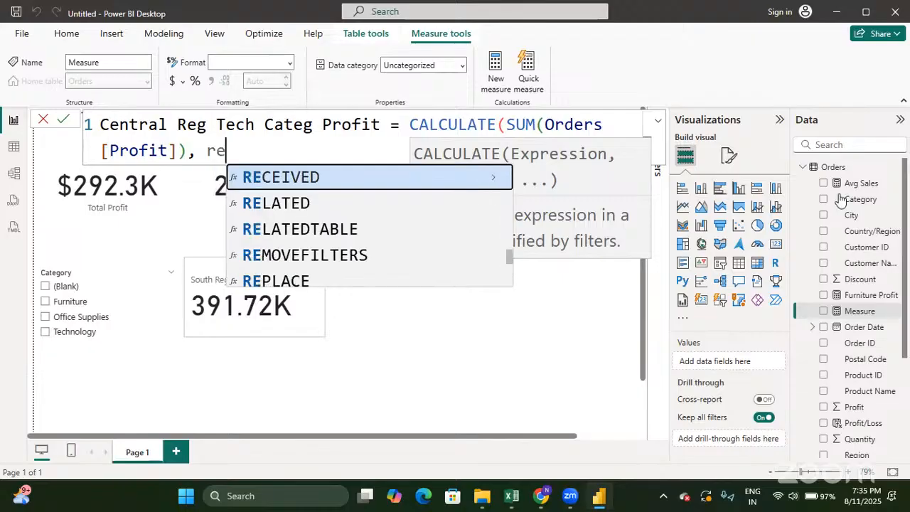
key("Tab")
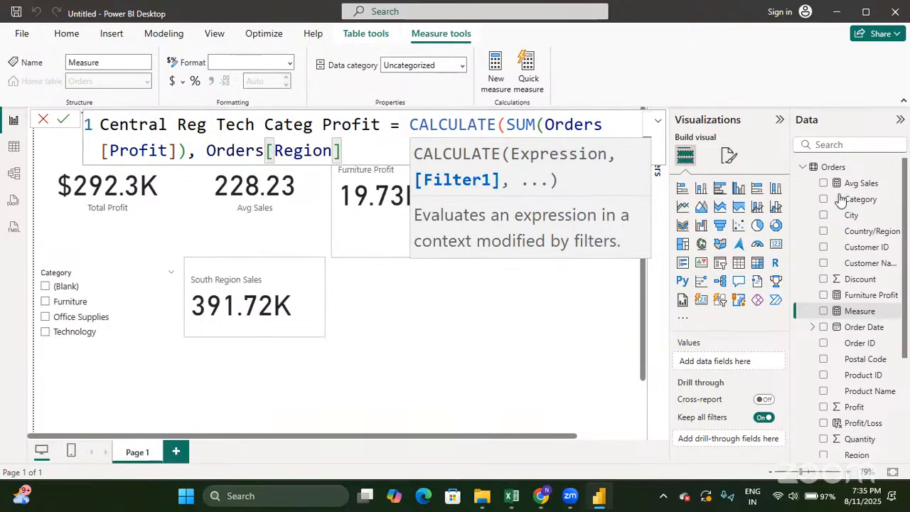
type("= \"")
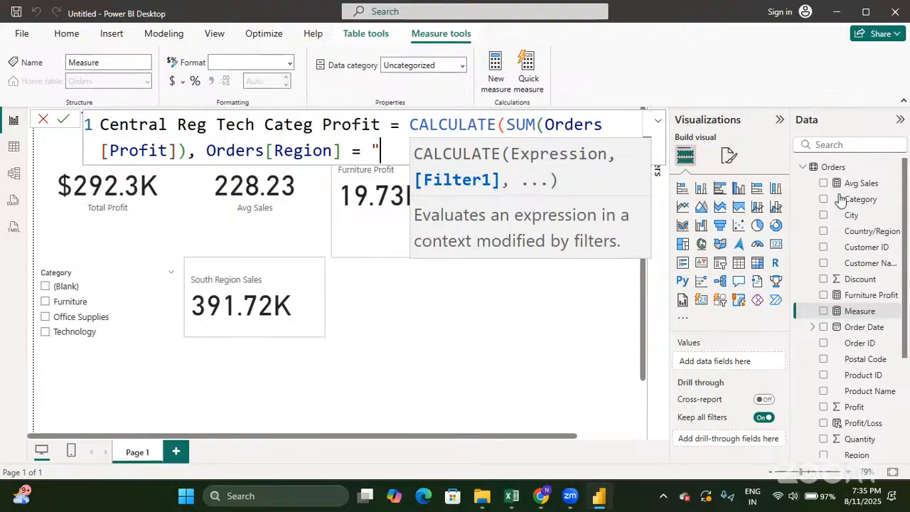
type("Cetral\"")
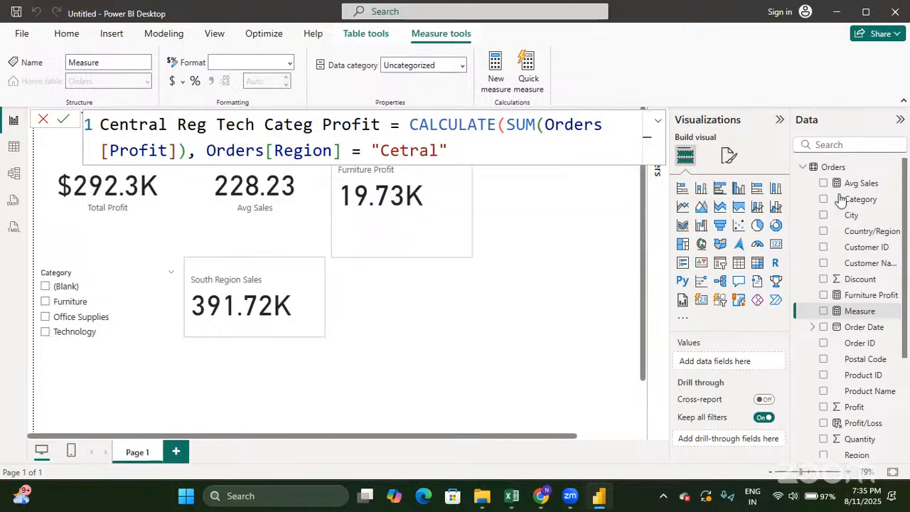
key("Left")
key("Left")
key("Left")
key("Left")
key("Left")
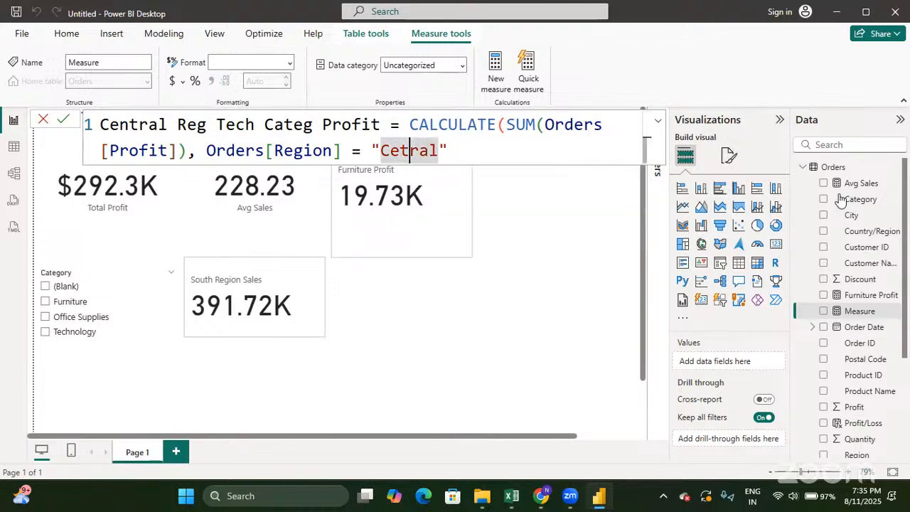
type("n")
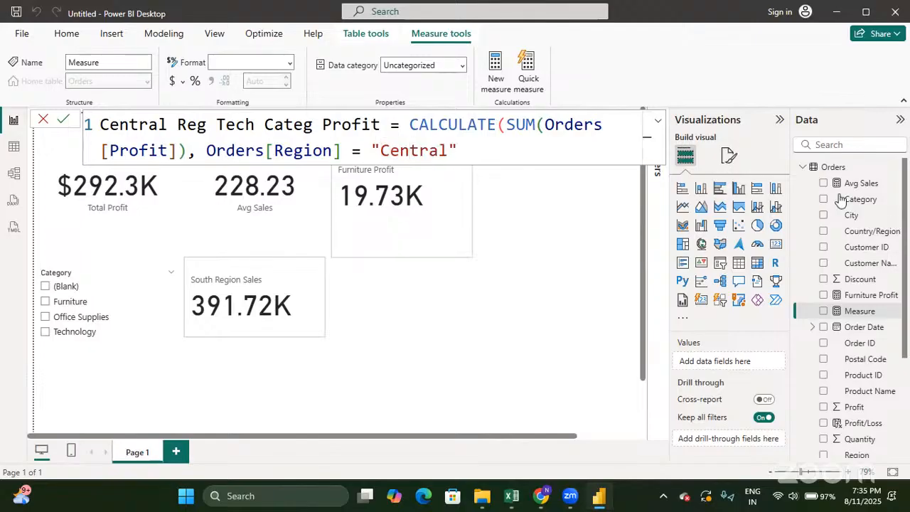
Step: Add Orders[Category] = "Technology" as the second filter of the Central Reg Tech Categ Profit formula and close the CALCULATE parenthesis
key("Right")
key("Right")
key("Right")
key("Right")
key("Right")
type(",")
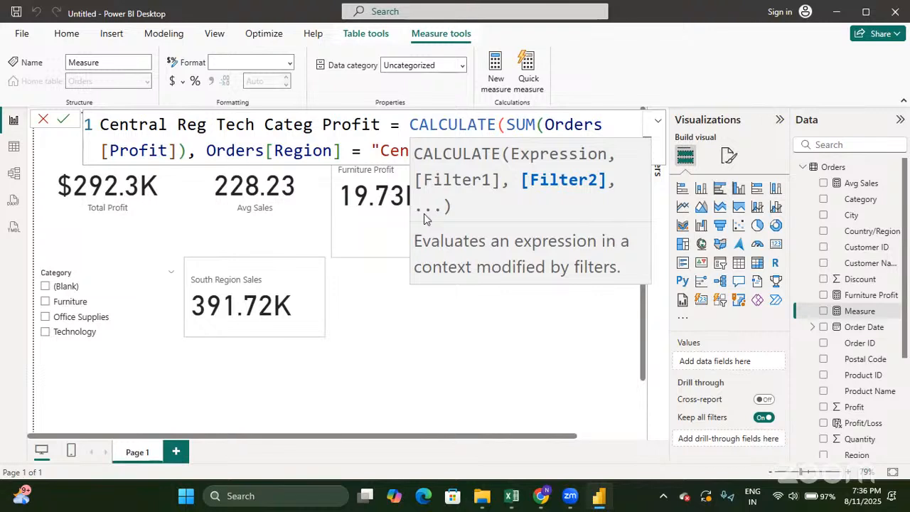
key("Escape")
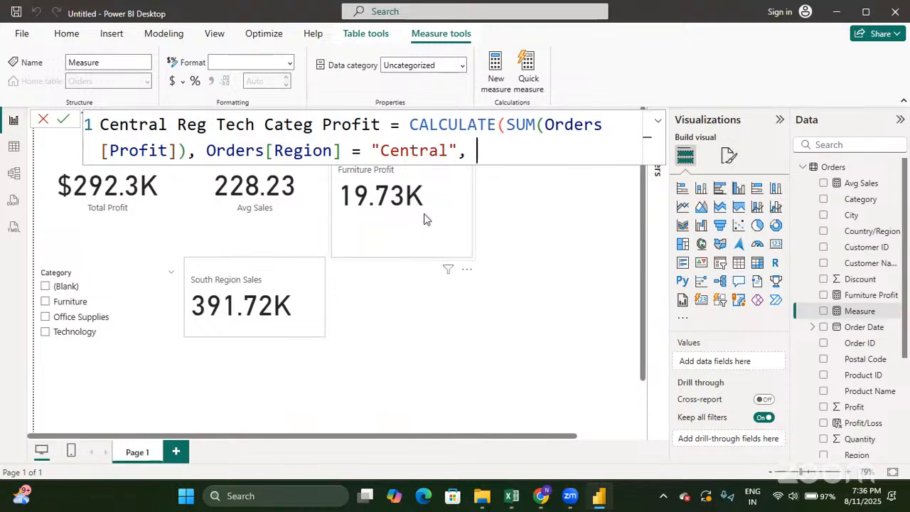
type("c")
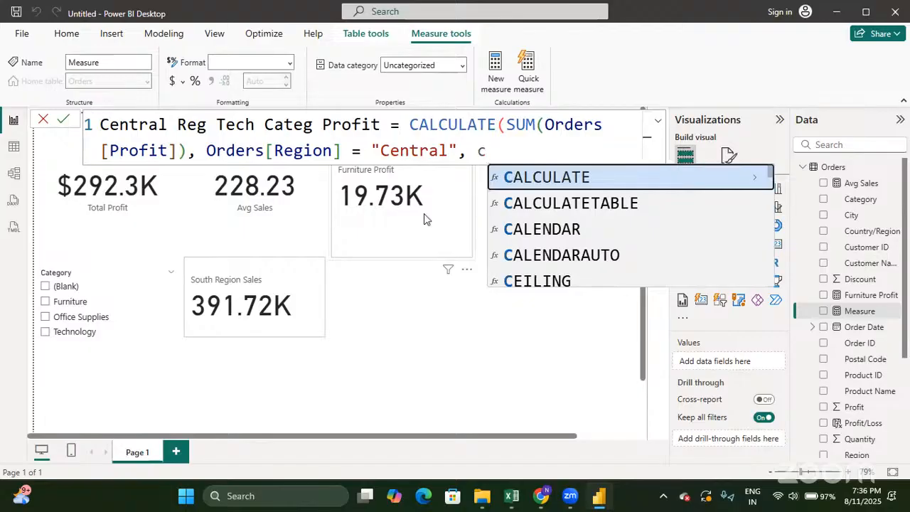
type("at")
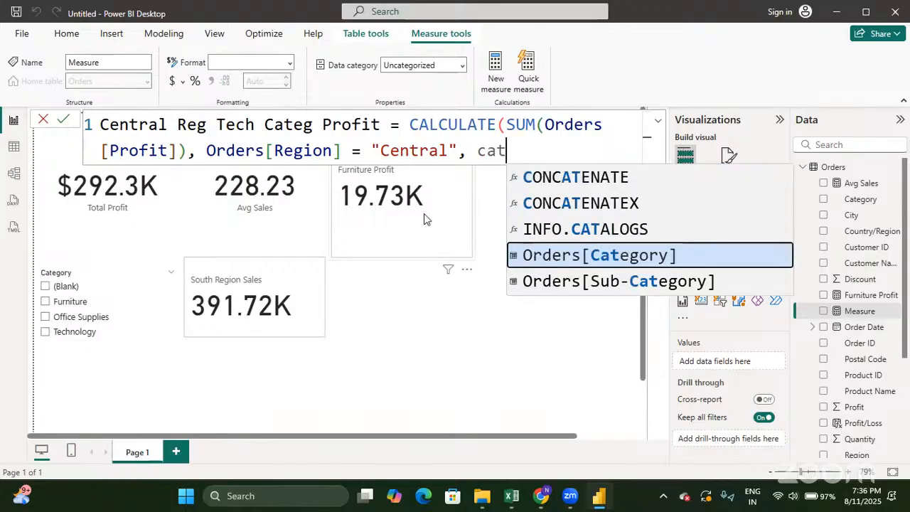
key("Tab")
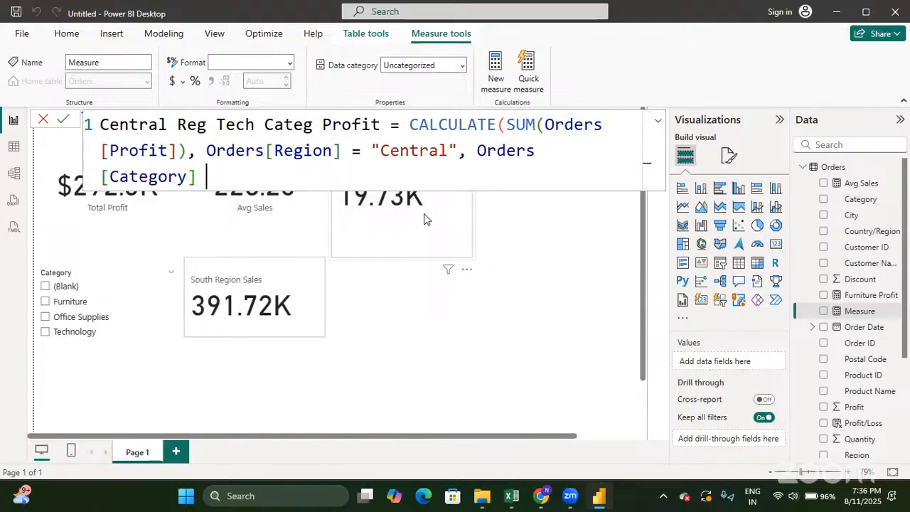
type("= \"Tec")
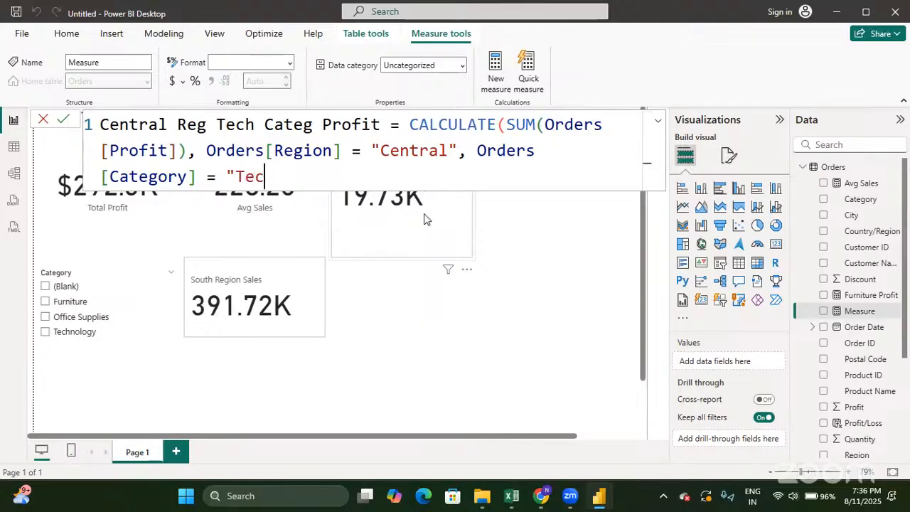
type("hnolo")
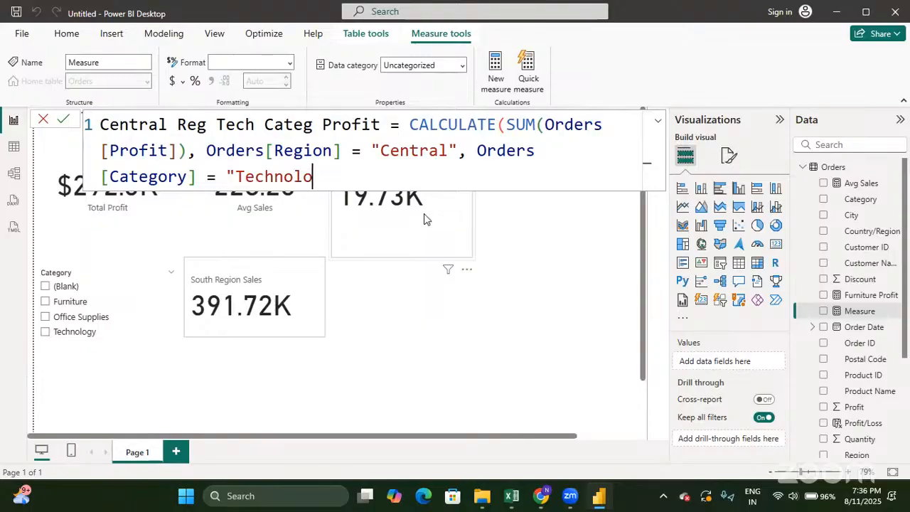
type("gy\"")
type(")")
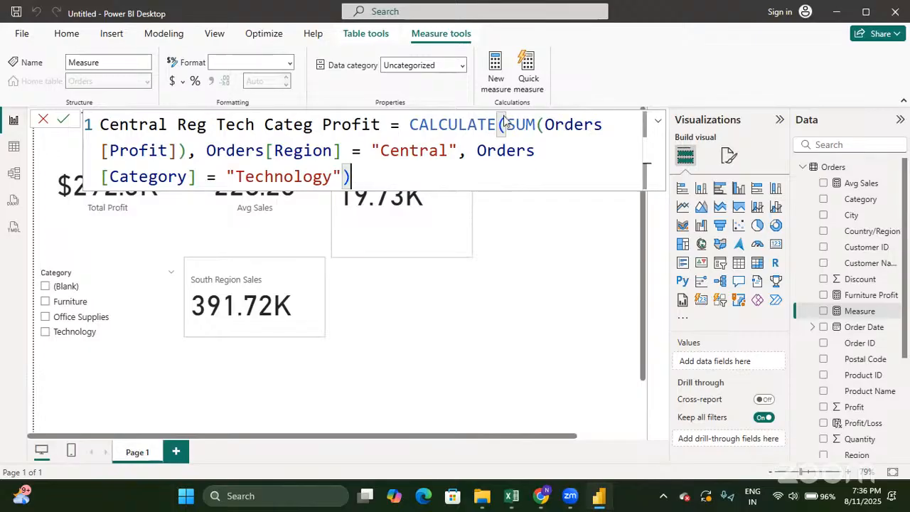
Step: Go over the formula's SUM expression and its Region and Category filters, and commit the Central Reg Tech Categ Profit measure
left_click(562, 125)
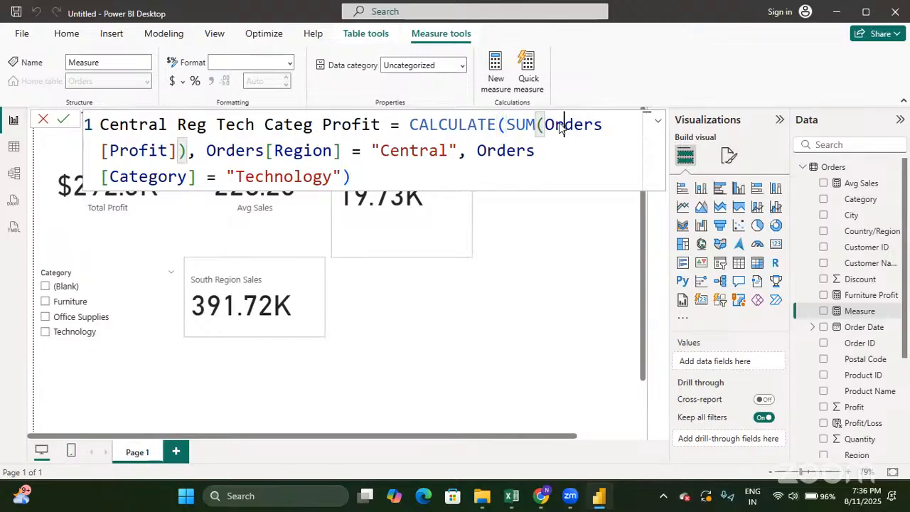
left_click(400, 150)
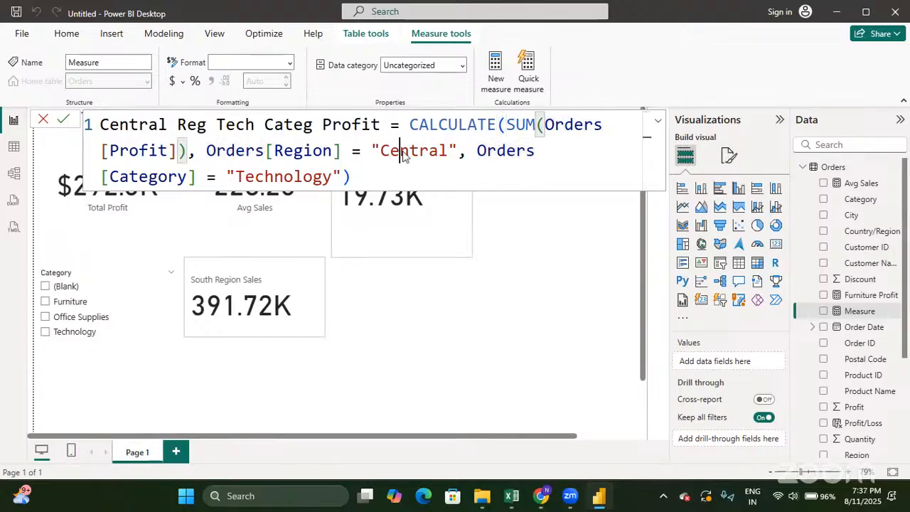
left_click(293, 178)
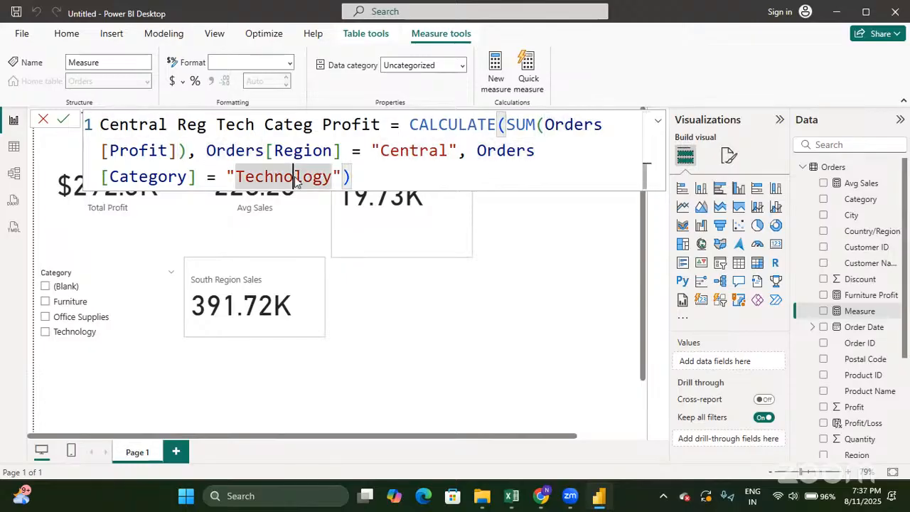
left_click(359, 177)
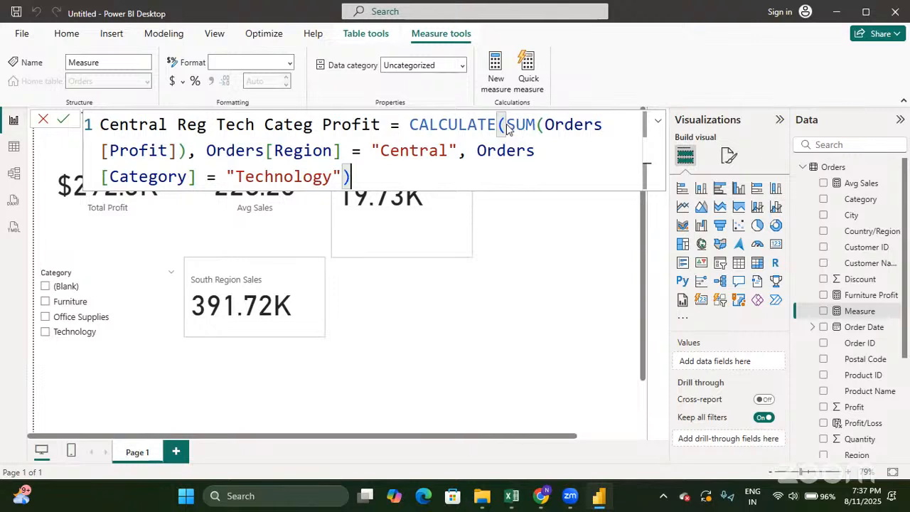
left_click(558, 133)
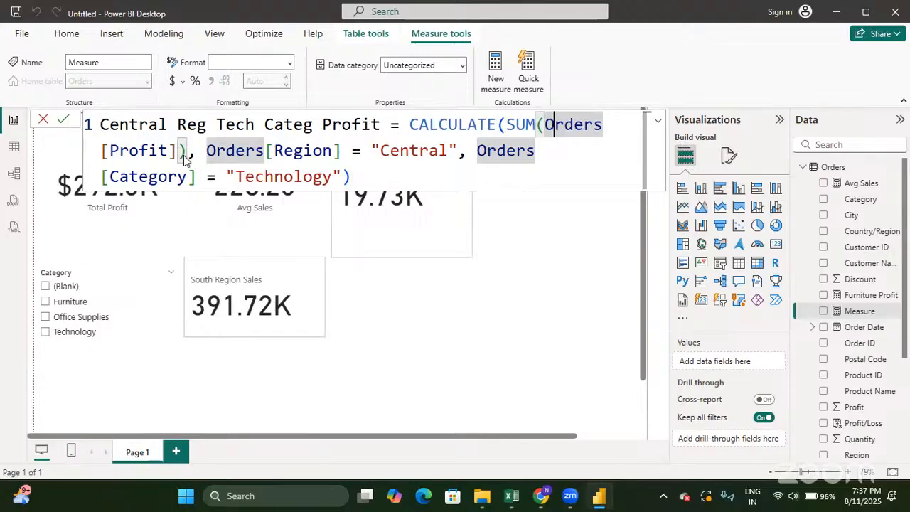
left_click(339, 177)
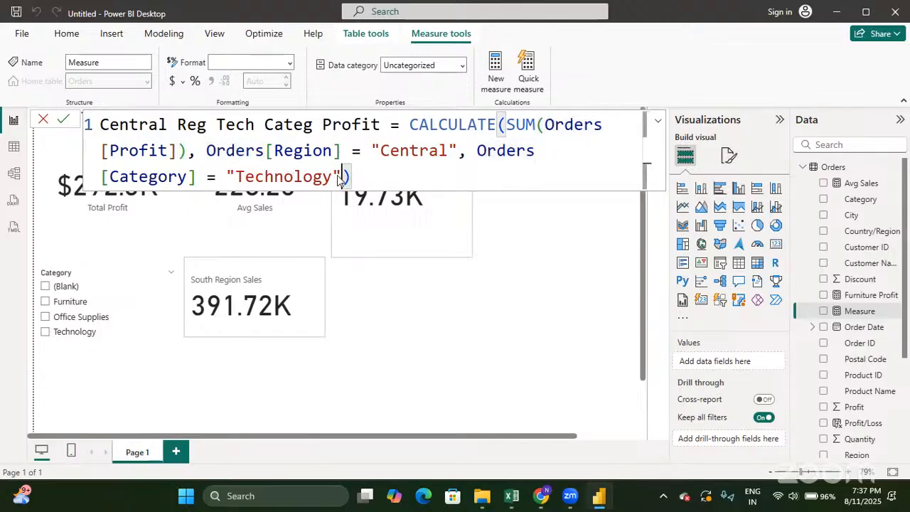
key("Return")
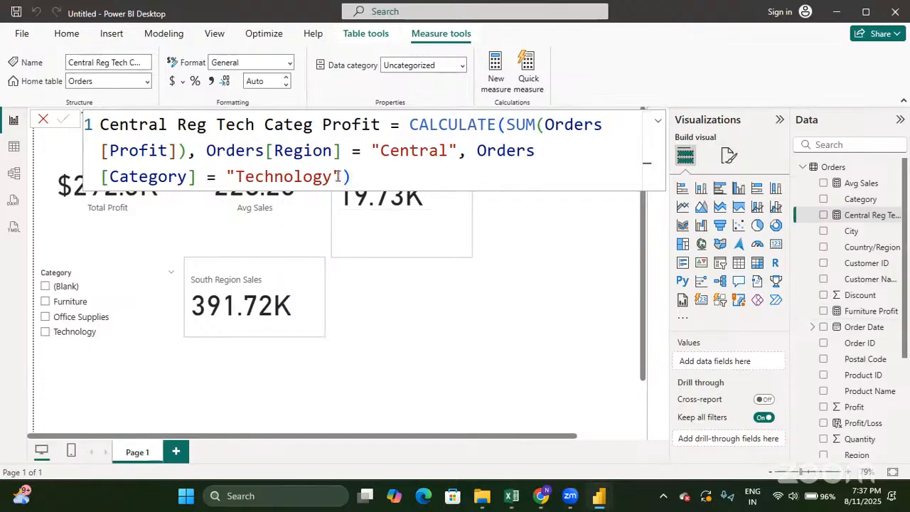
Step: Add a card beside the South Region Sales card and show the Central Reg Tech Categ Profit measure in it
left_click(494, 353)
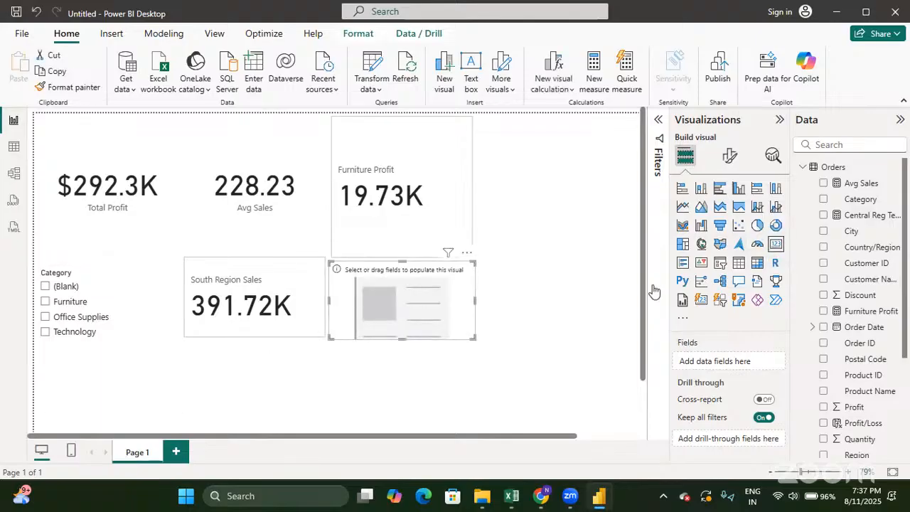
left_click(823, 215)
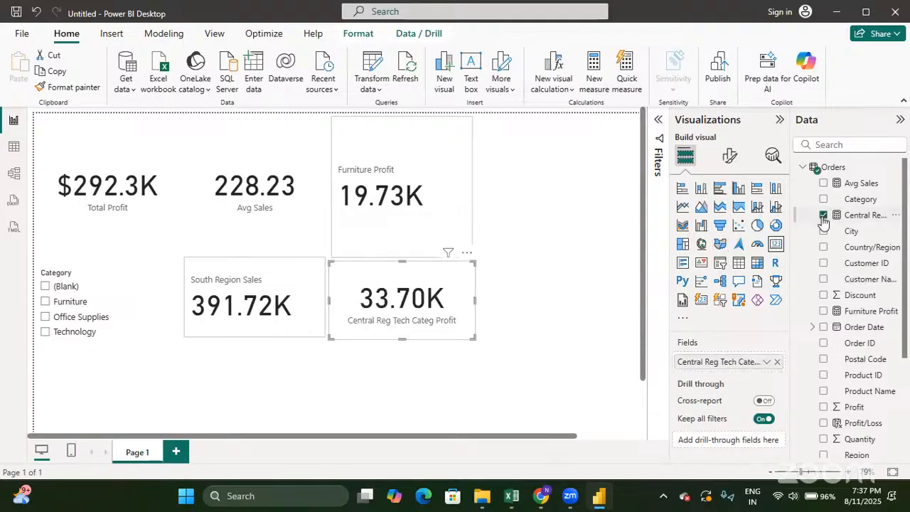
left_click(556, 340)
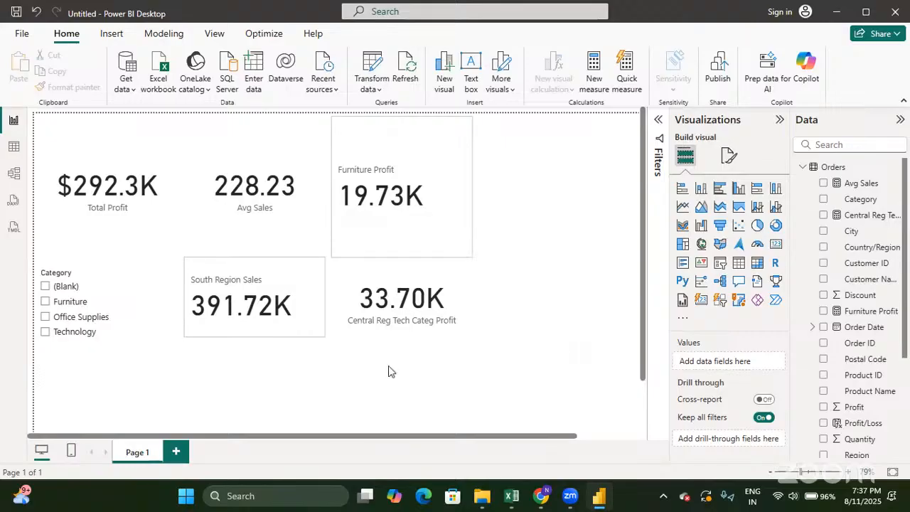
Step: Add the Region field below Category in the slicer, leaving the (Blank) category unselected
left_click(152, 287)
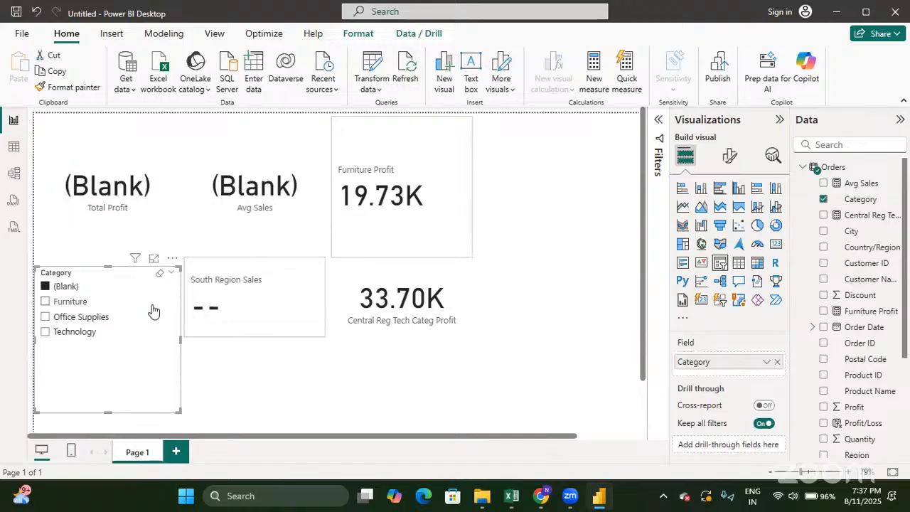
left_click(45, 286)
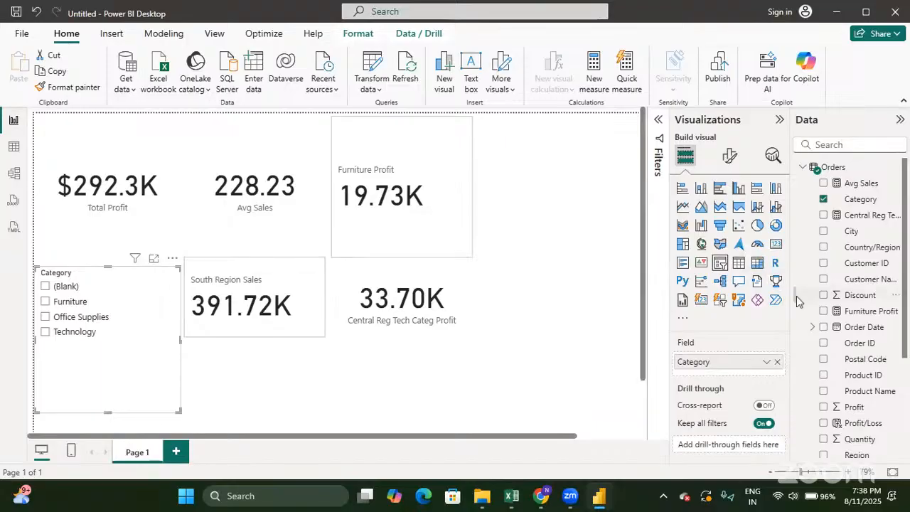
left_click(823, 455)
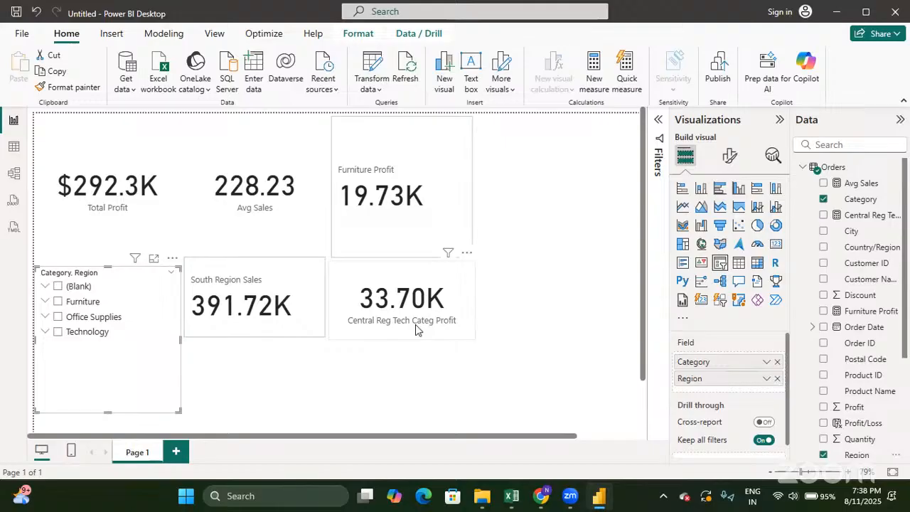
Step: Filter the page to Central under Technology to compare Total Profit with the new card, and clear the selection and collapse Technology
left_click(44, 332)
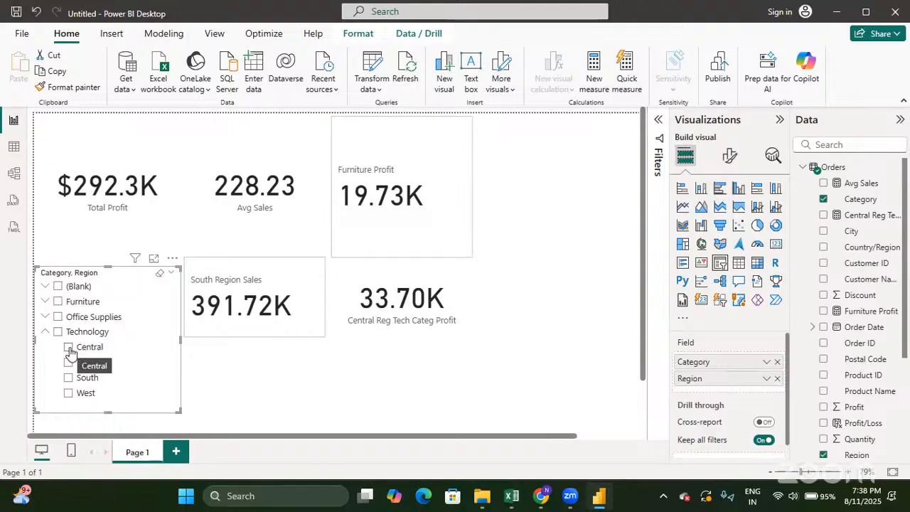
left_click(69, 348)
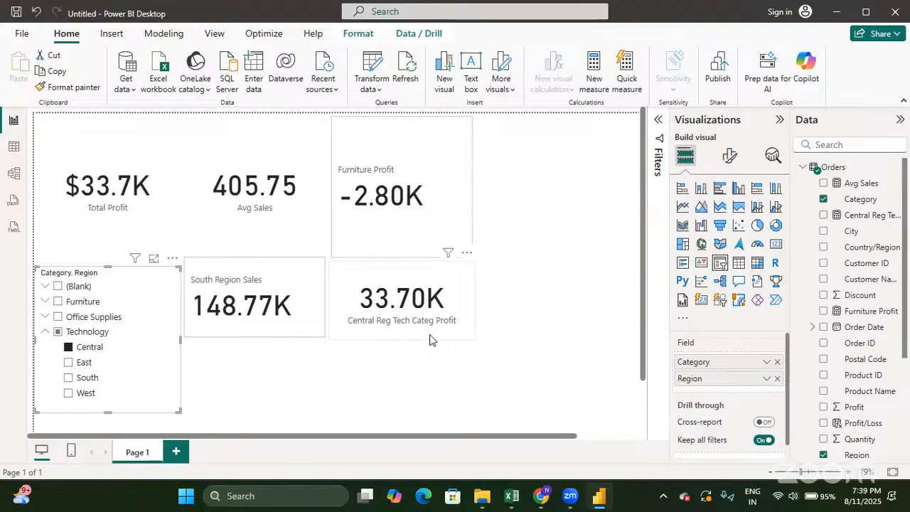
left_click(69, 346)
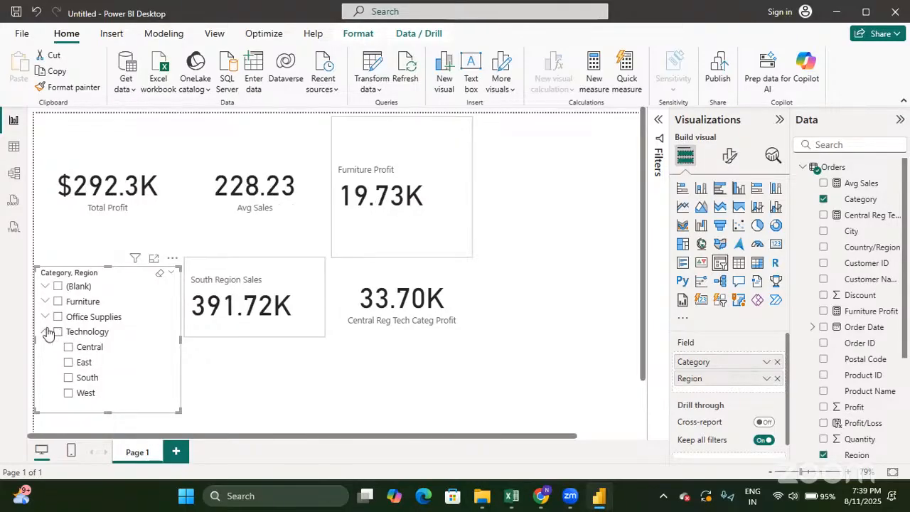
left_click(46, 332)
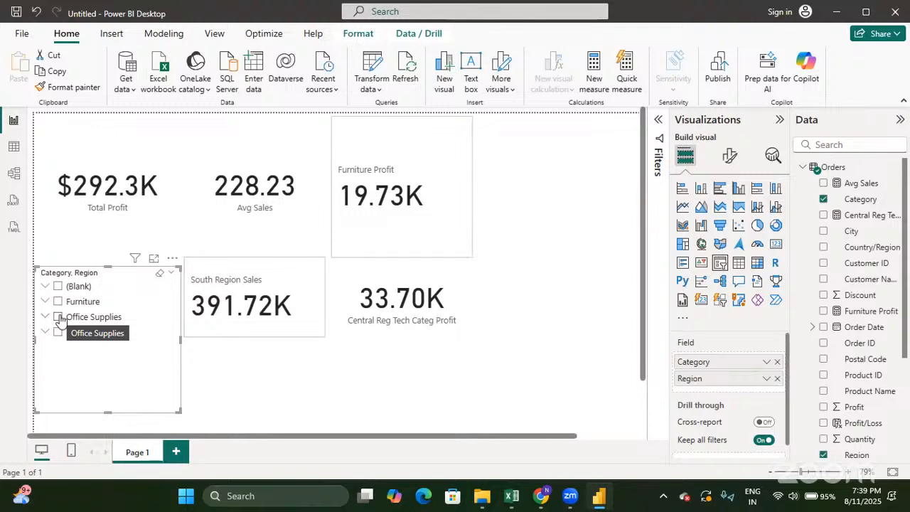
left_click(251, 372)
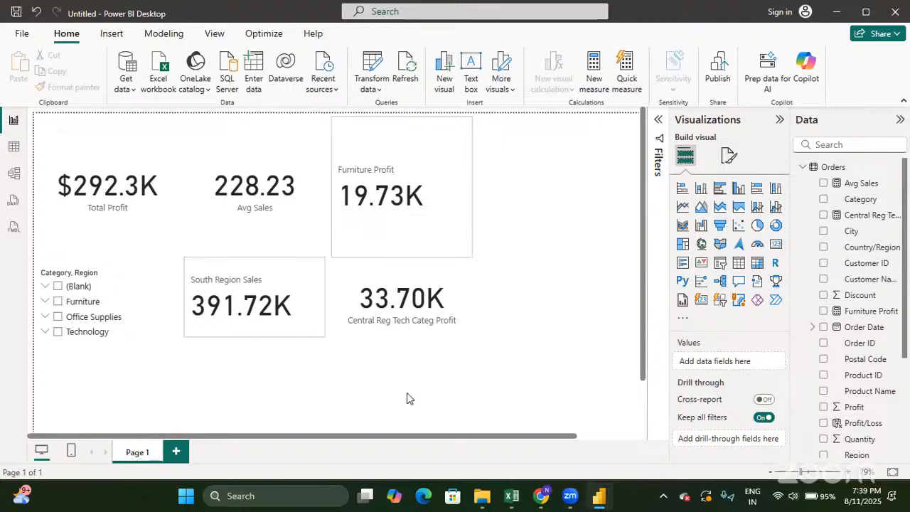
Step: Reopen the Central Reg Tech Categ Profit formula and review its CALCULATE function and two filters
left_click(426, 304)
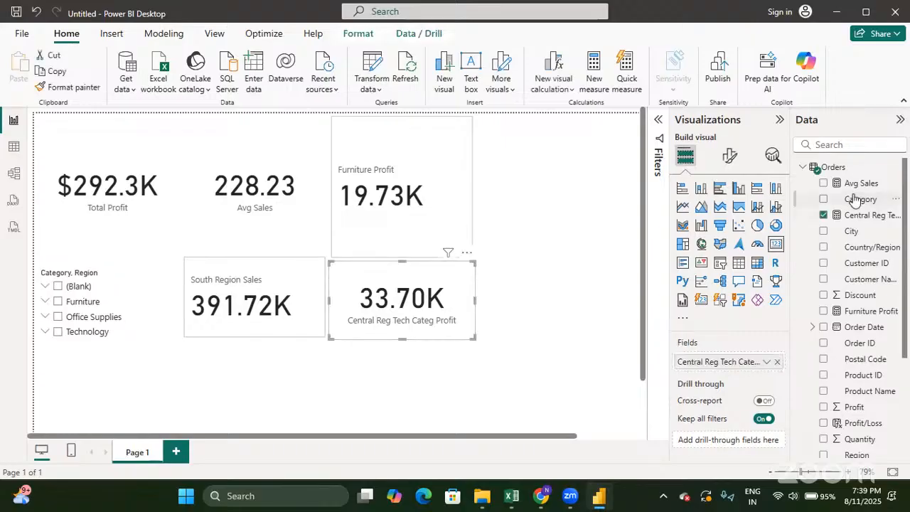
left_click(862, 214)
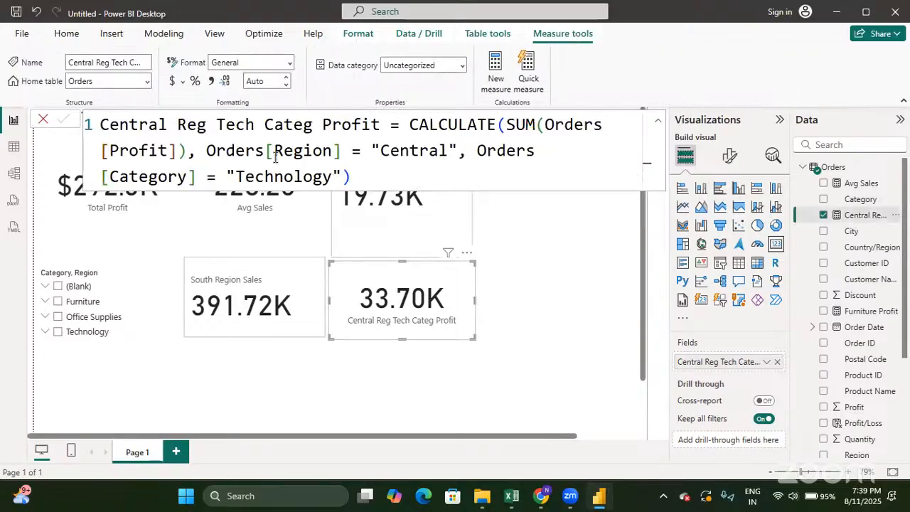
double_click(447, 132)
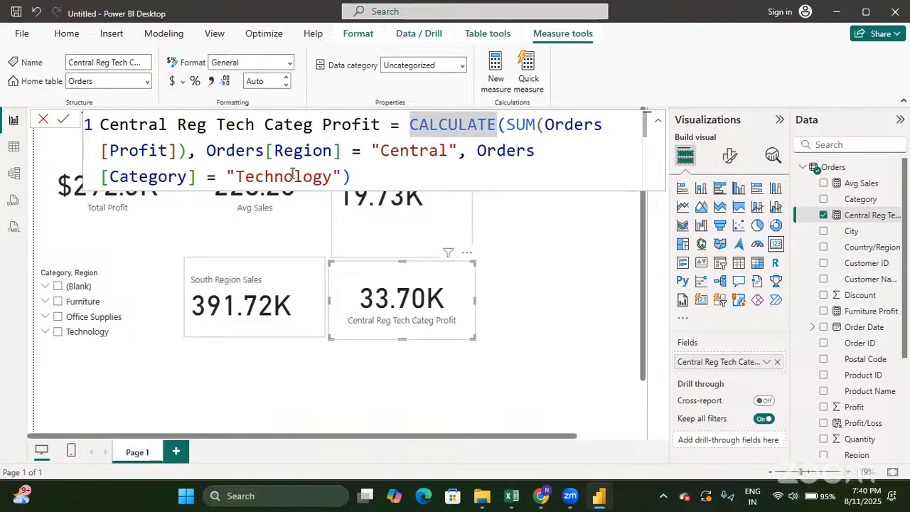
left_click(565, 324)
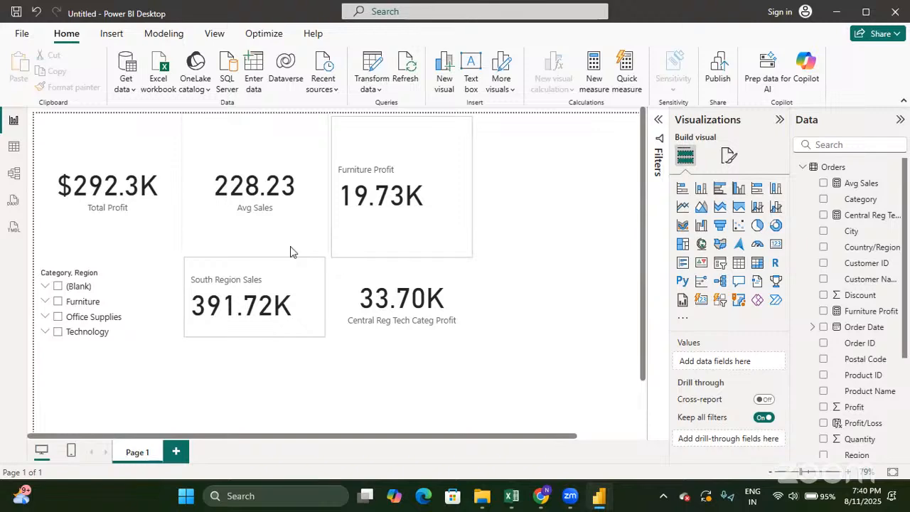
Step: Show the data rows of the Orders table
left_click(13, 147)
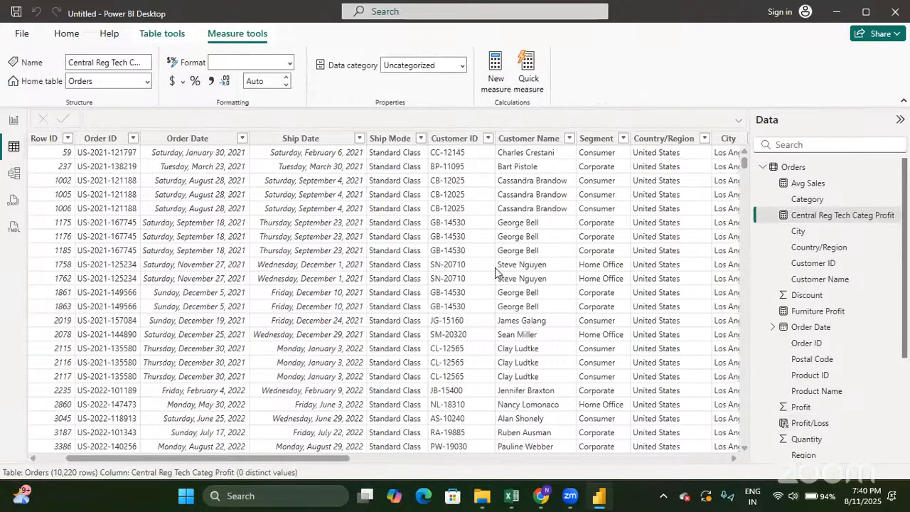
Step: Examine the Orders table's columns from Row ID to Profit/Loss, focusing on the Order Date and Ship Date columns
scroll(495, 267, "right", 5)
scroll(495, 268, "right", 5)
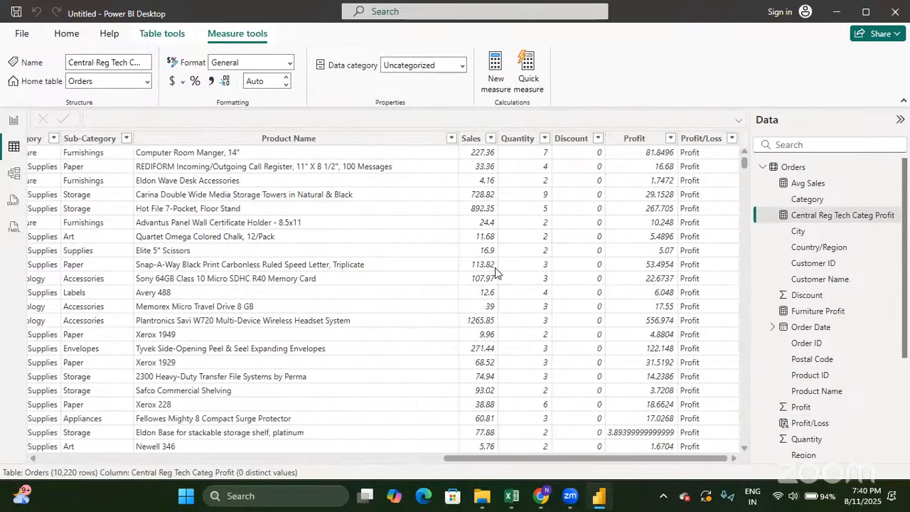
scroll(495, 267, "left", 10)
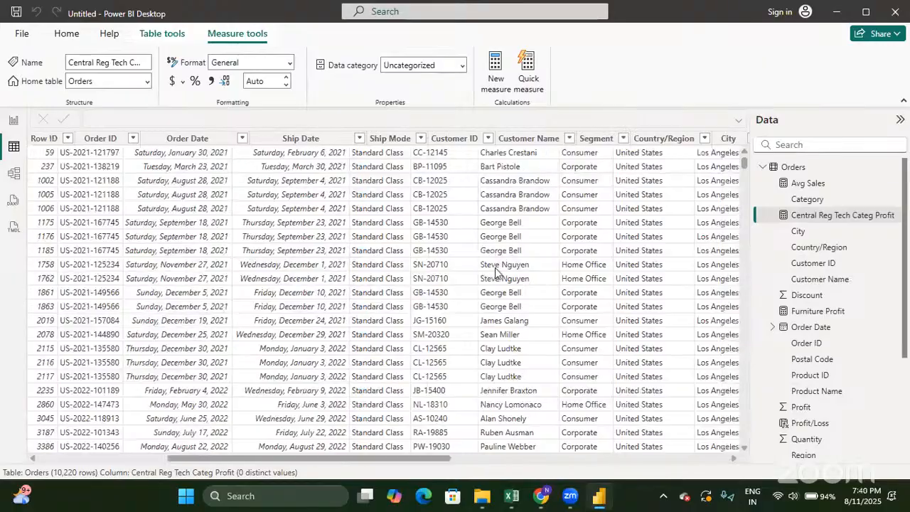
scroll(494, 271, "right", 10)
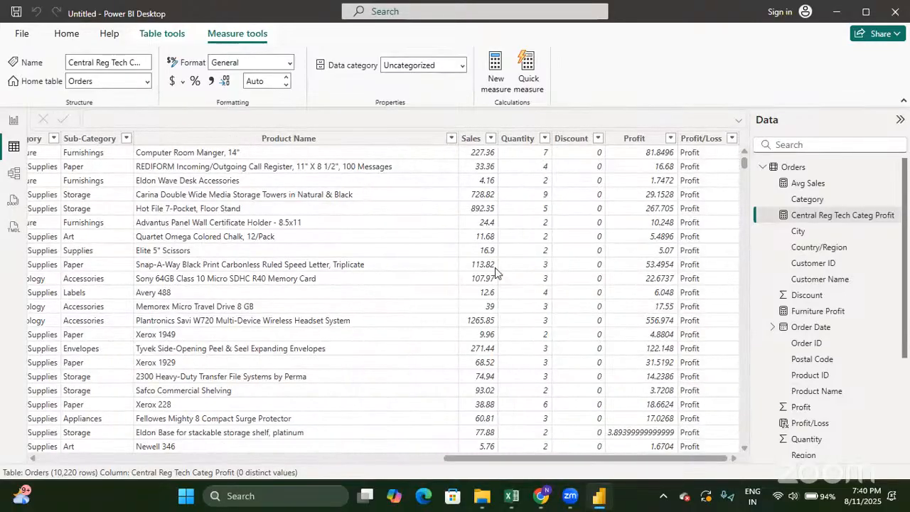
scroll(494, 267, "left", 10)
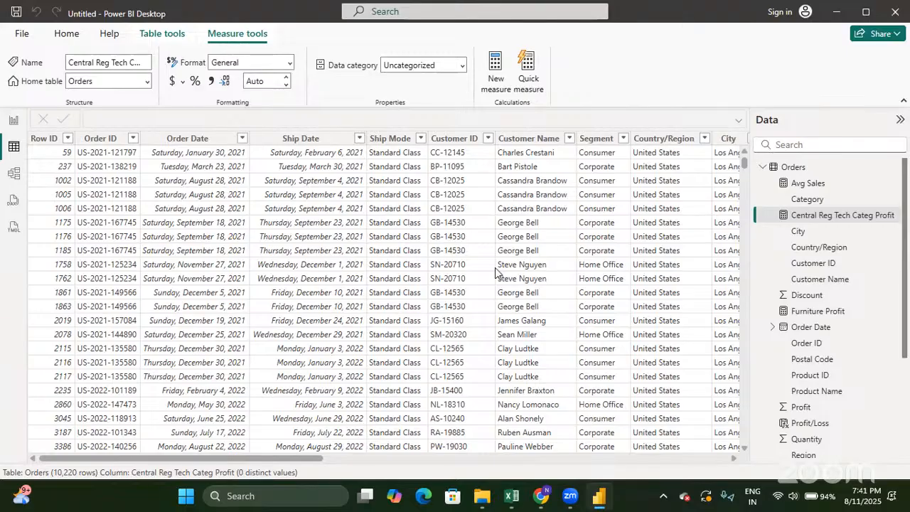
left_click(190, 140)
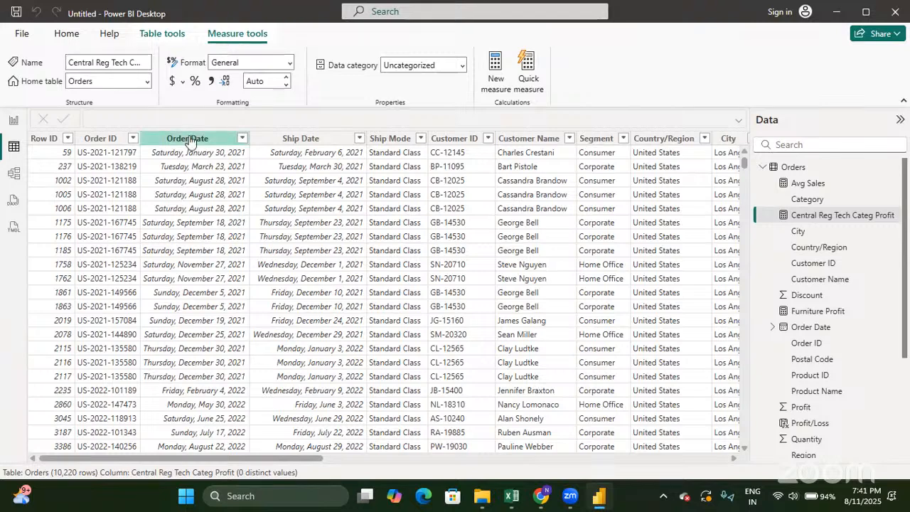
left_click(190, 142)
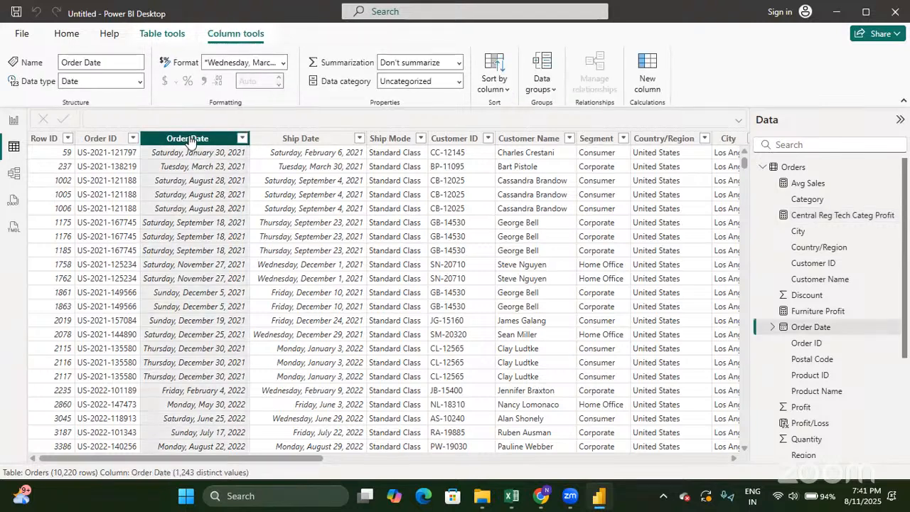
left_click(297, 140)
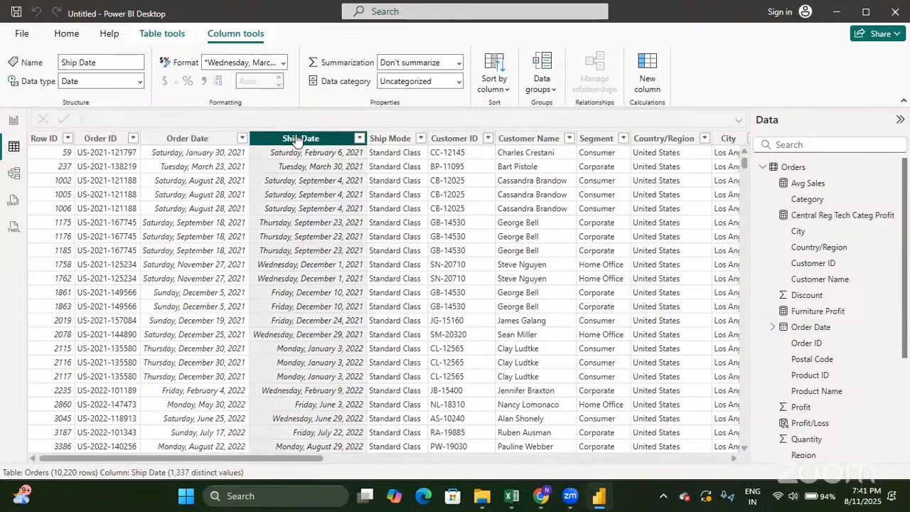
left_click(215, 138)
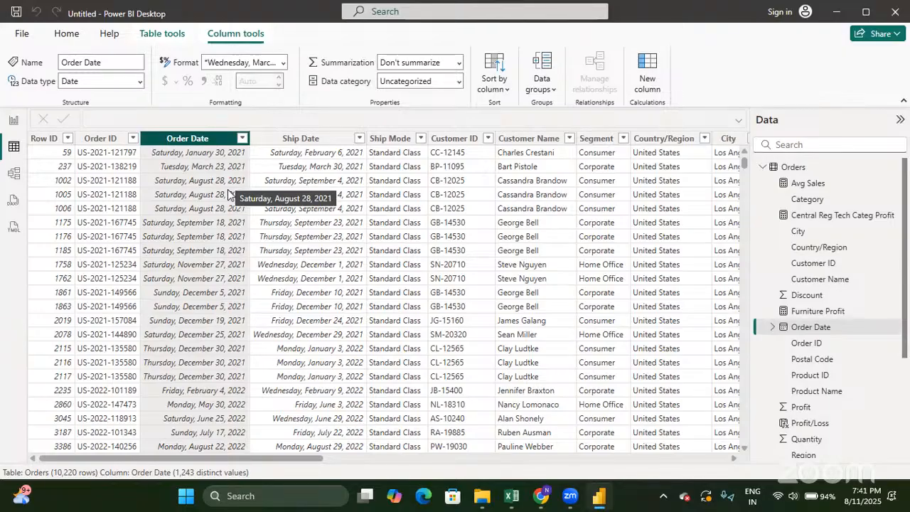
left_click(299, 139)
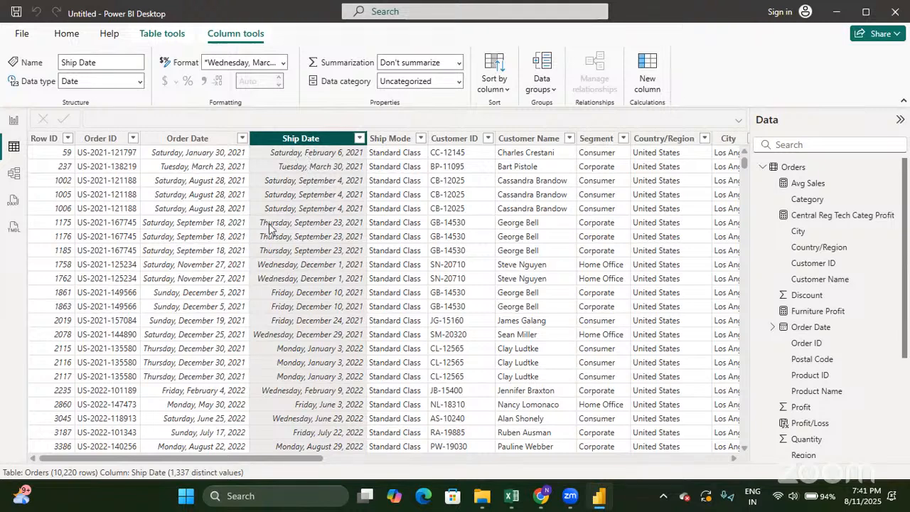
Step: Set the Order Date column's display format to 3/14/2001 (m/d/yyyy)
left_click(187, 139)
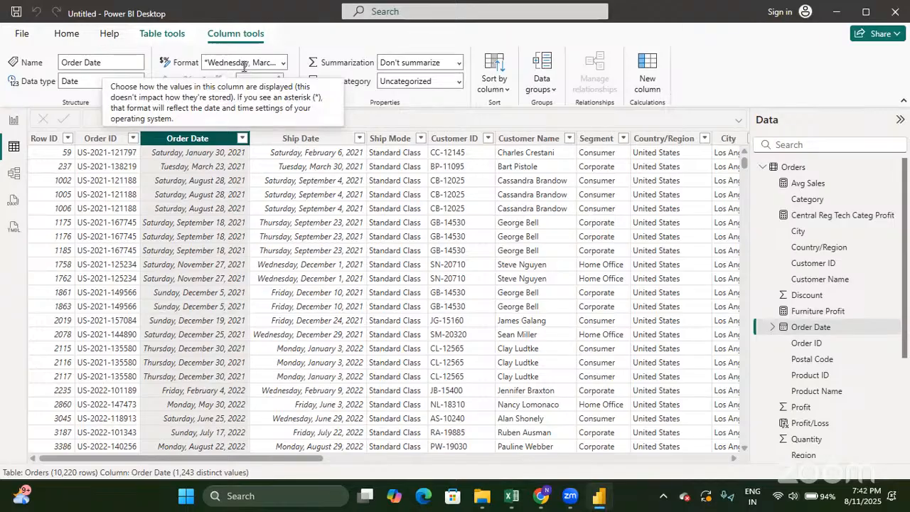
left_click(282, 62)
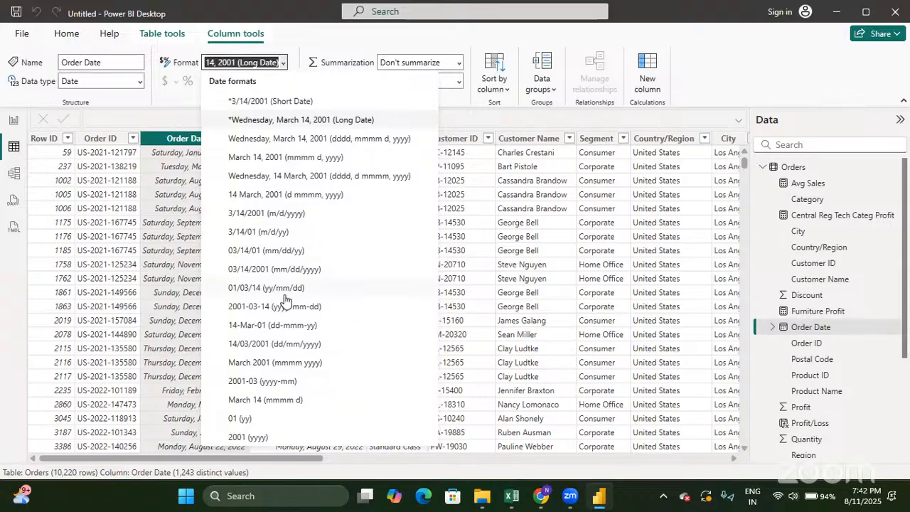
left_click(262, 219)
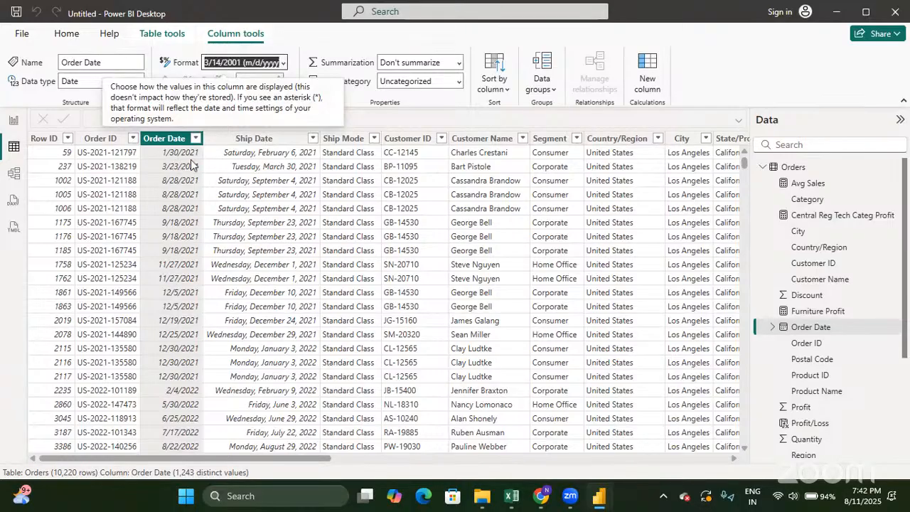
Step: Set the Ship Date column's display format to 3/14/2001 (m/d/yyyy) and look over the table
left_click(241, 141)
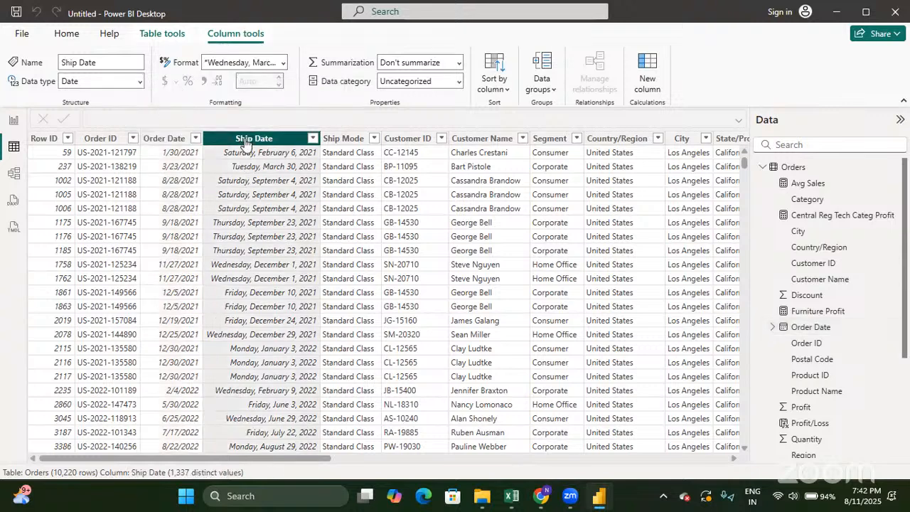
left_click(282, 64)
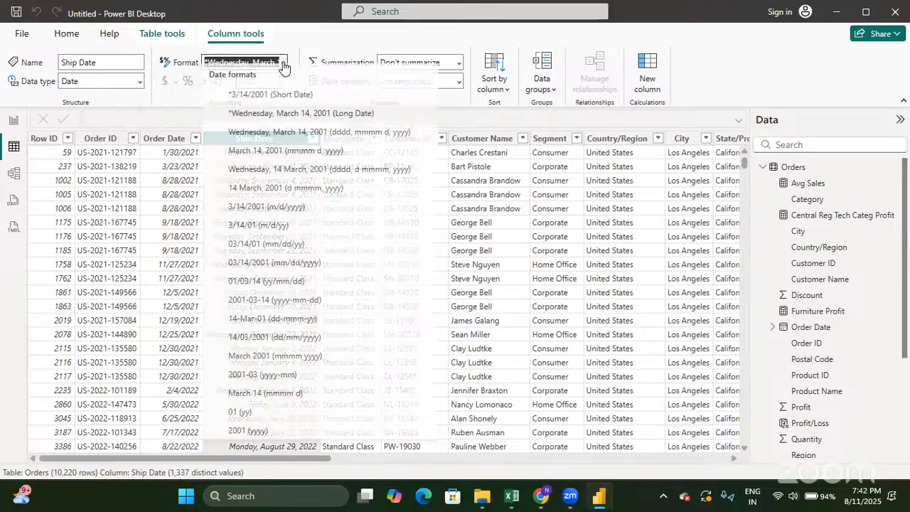
left_click(268, 215)
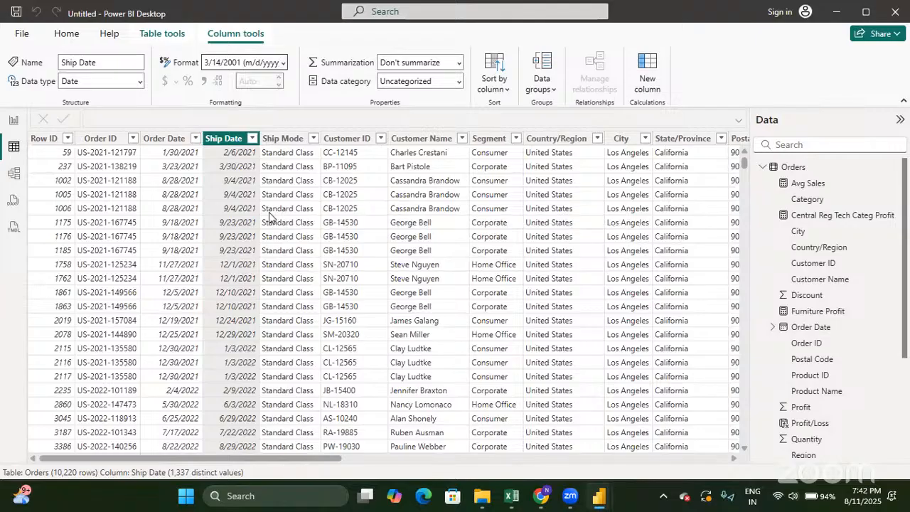
scroll(472, 259, "right", 10)
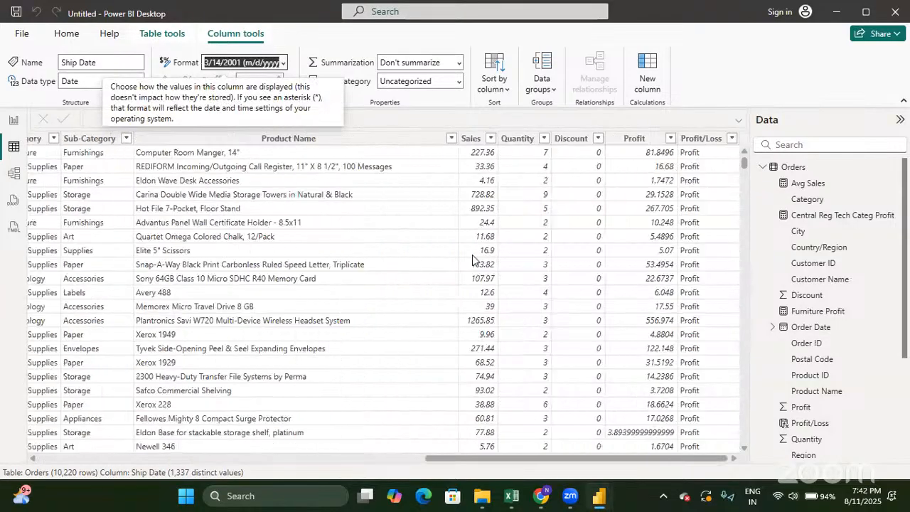
scroll(472, 259, "left", 10)
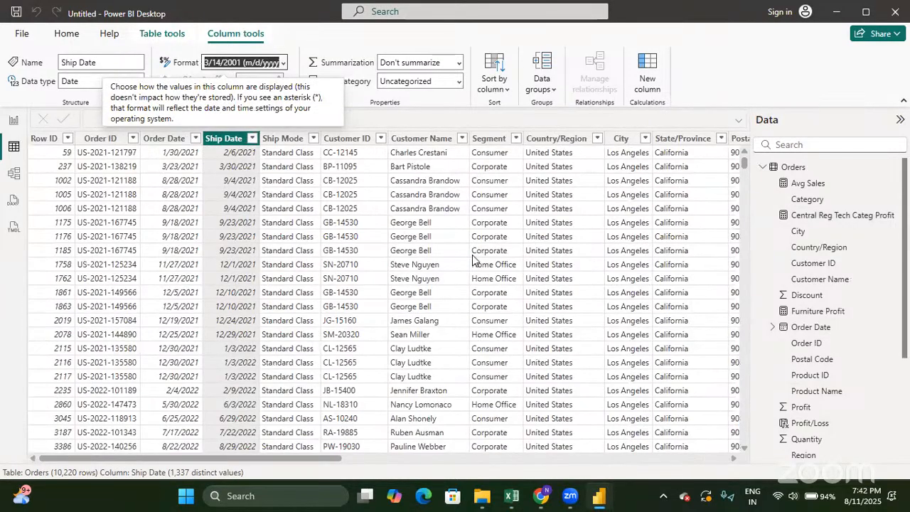
Step: Add a new calculated column to the Orders table and enlarge the formula text
left_click(169, 140)
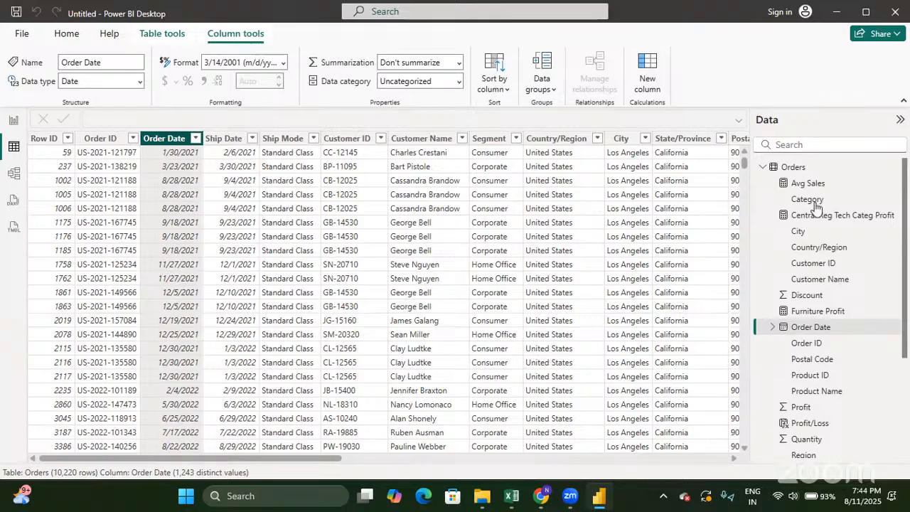
left_click(646, 76)
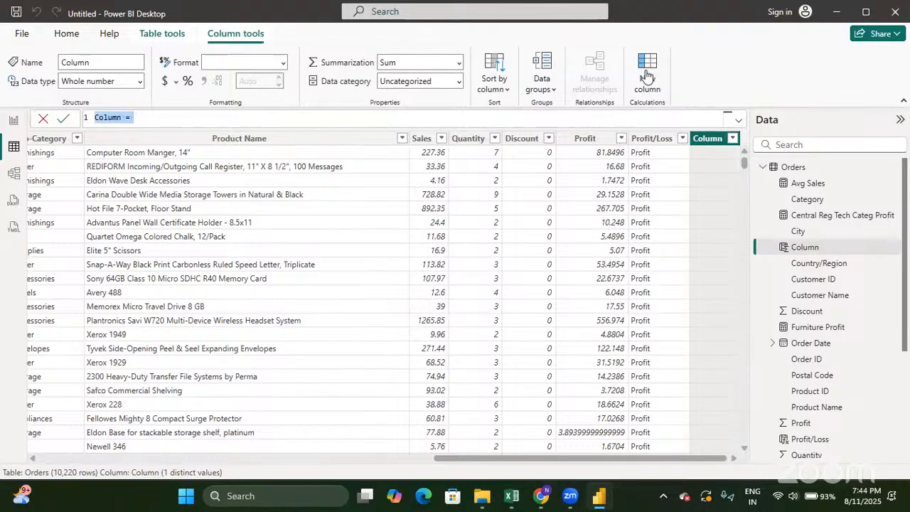
scroll(519, 116, "up", 2, "ctrl")
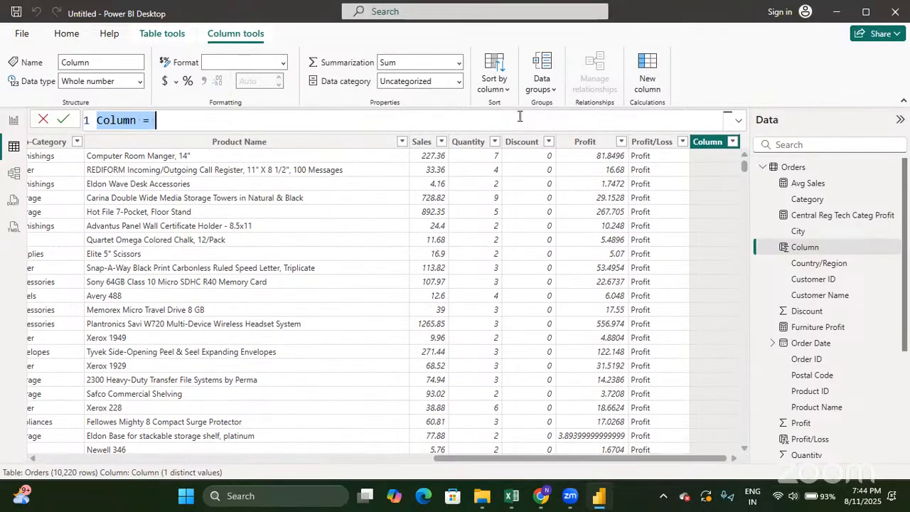
scroll(519, 116, "up", 1, "ctrl")
scroll(519, 116, "up", 1, "ctrl")
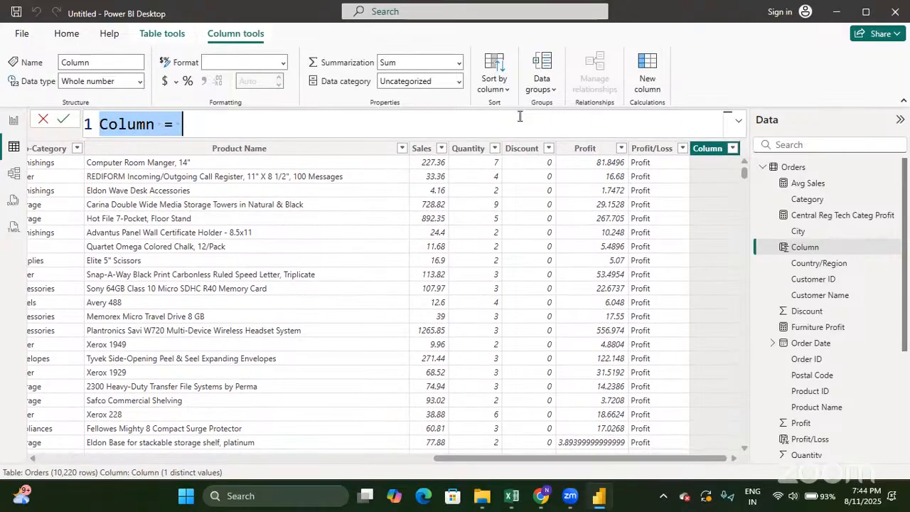
Step: Define the new column as Year = YEAR(Orders[Order Date]) and review its values
type("Year")
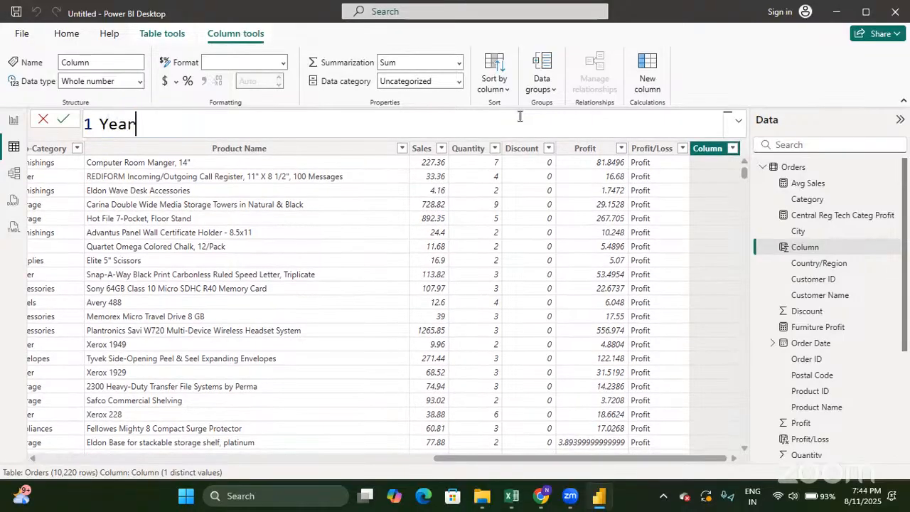
type(" = Y")
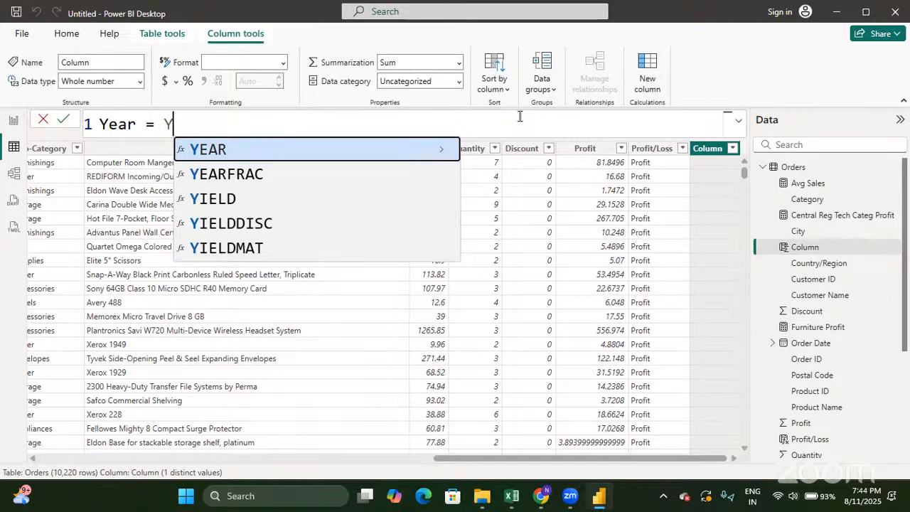
key("Tab")
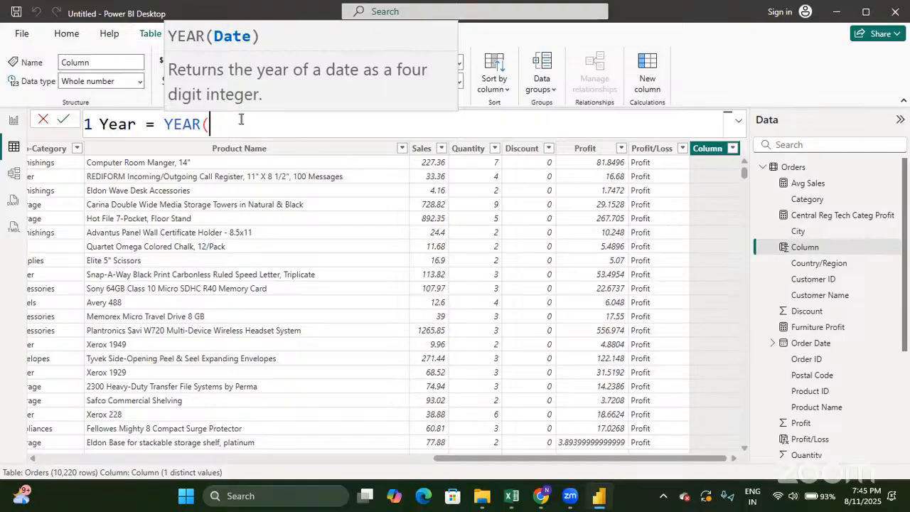
type("orde")
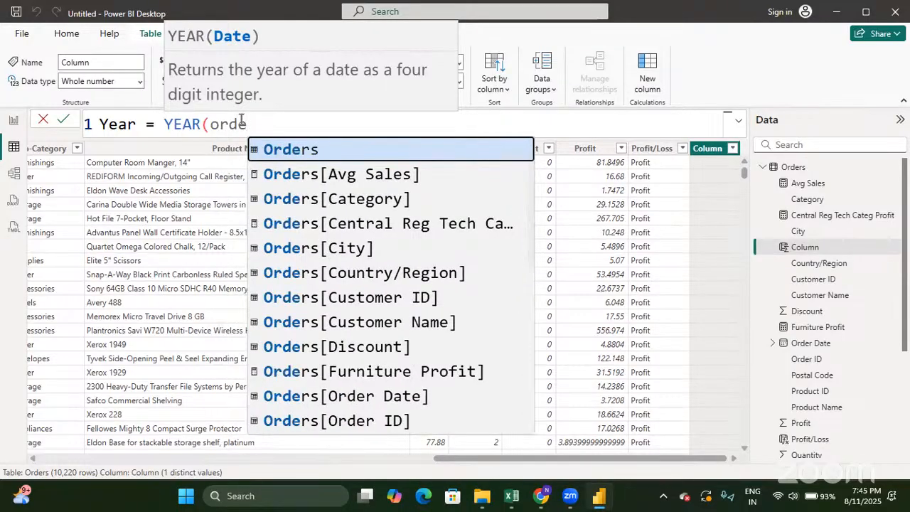
key("Down")
key("Down")
key("Down")
key("Down")
key("Down")
key("Down")
key("Down")
key("Down")
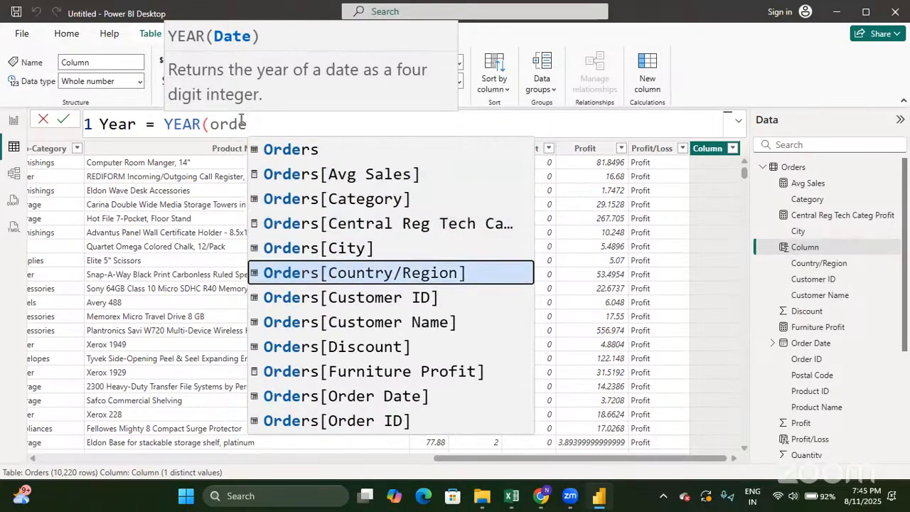
key("Down")
key("Down")
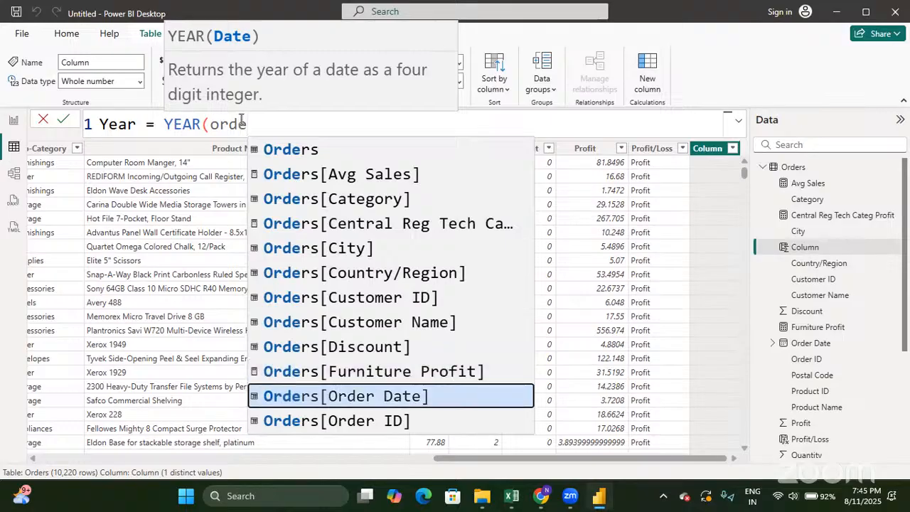
key("Tab")
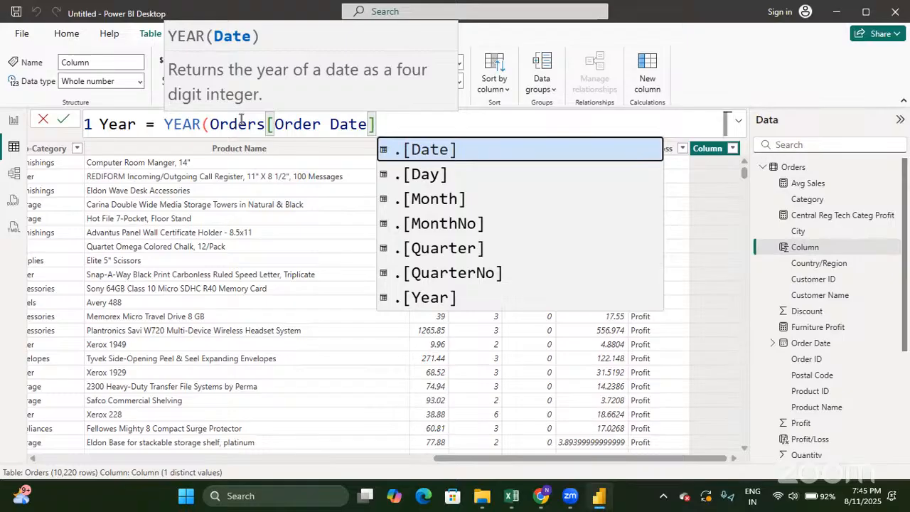
type(")")
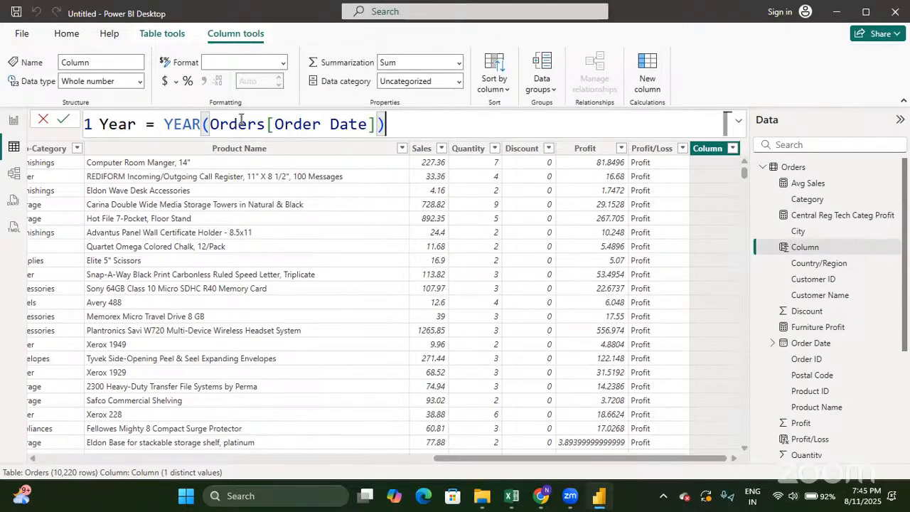
key("Return")
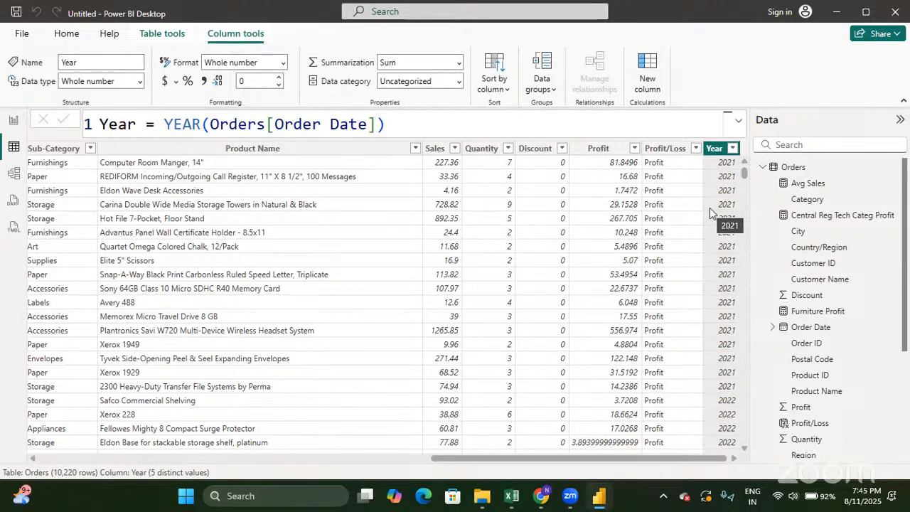
scroll(709, 208, "down", 4)
scroll(709, 213, "down", 2)
scroll(709, 213, "up", 6)
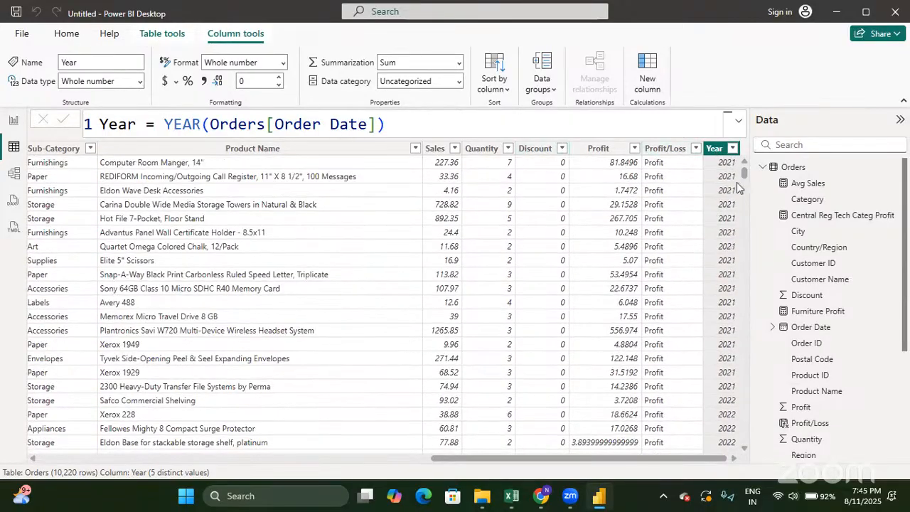
Step: Add a new calculated column named Month to the Orders table and start its formula with the MONTH function
scroll(352, 219, "left", 10)
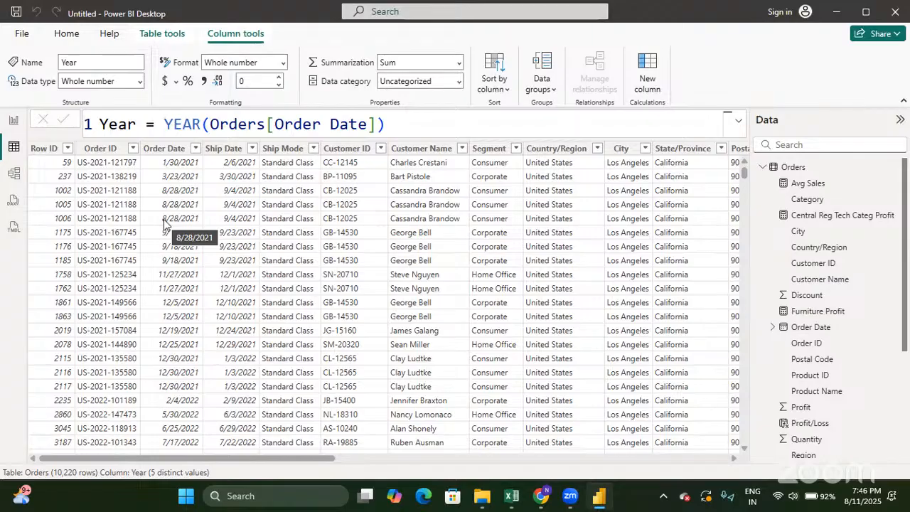
left_click(638, 75)
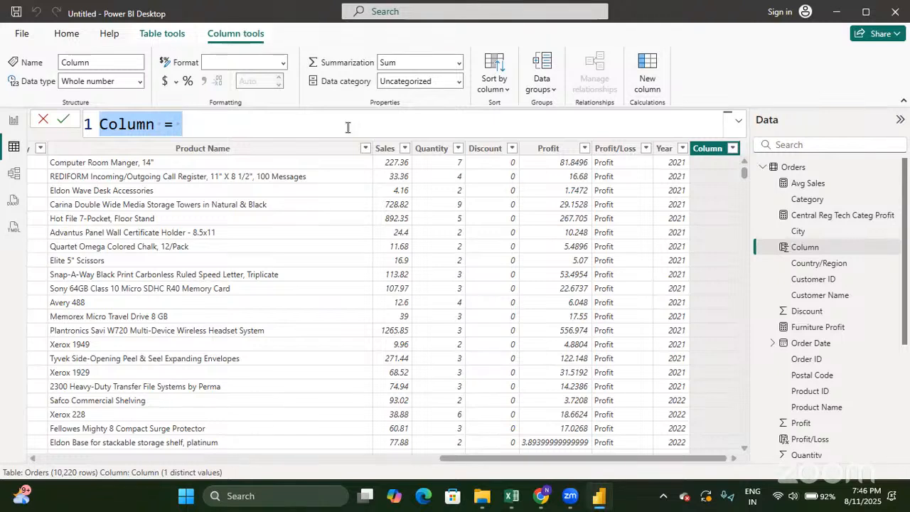
type("M")
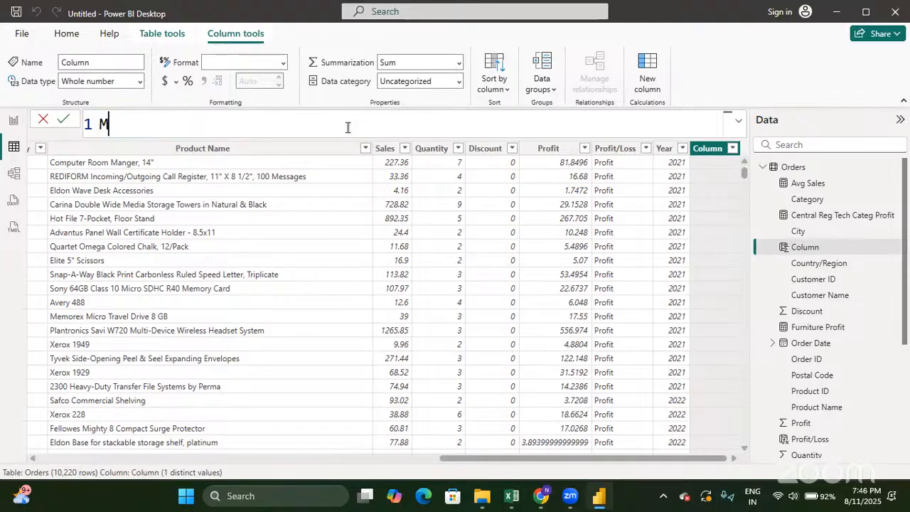
type("onth = M")
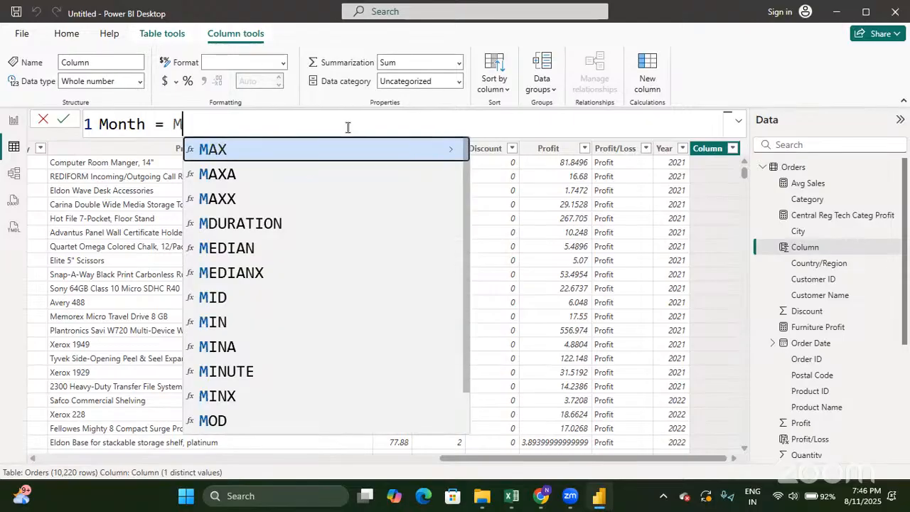
type("on")
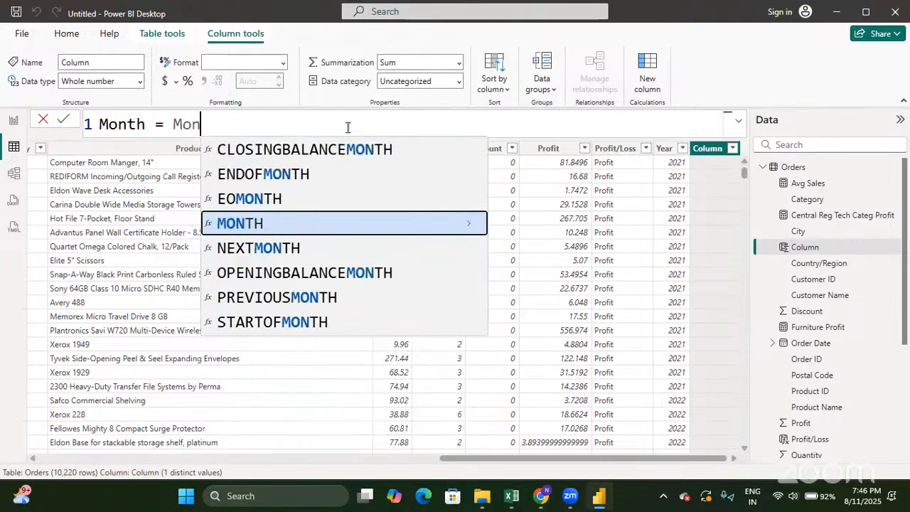
key("Tab")
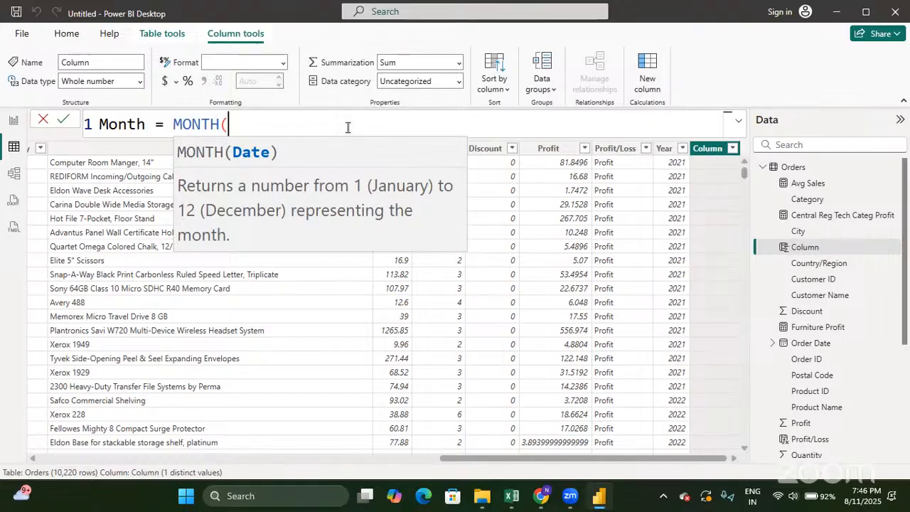
Step: Complete the Month formula with Orders[Order Date] as its argument, commit it and compare the months with the order dates
type("orde")
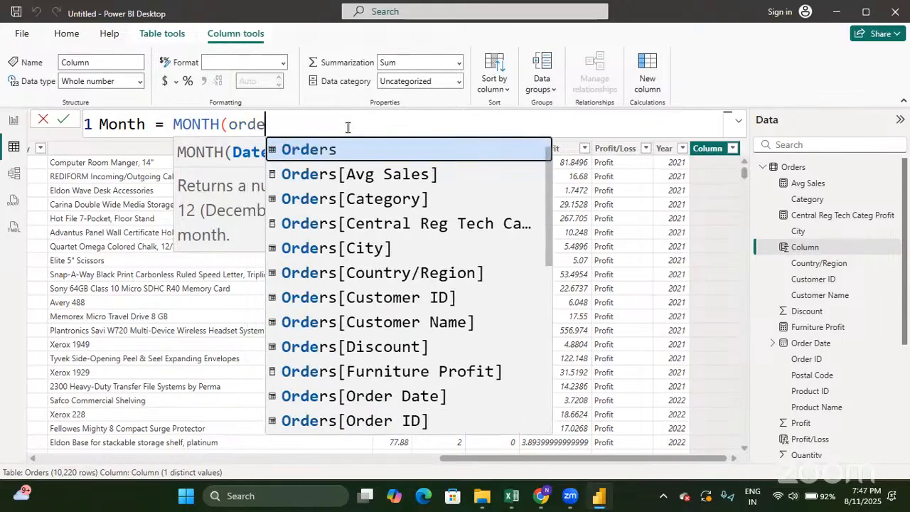
type("r")
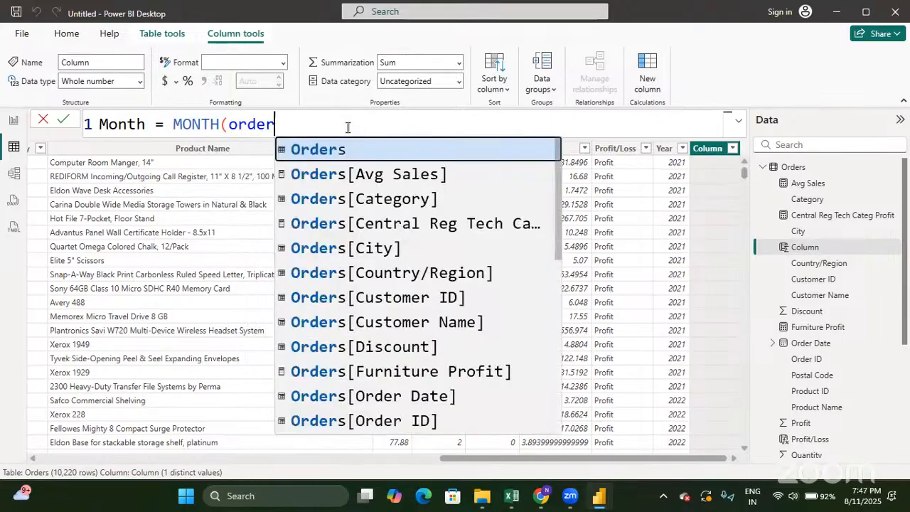
key("Down")
key("Down")
key("Down")
key("Down")
key("Down")
key("Down")
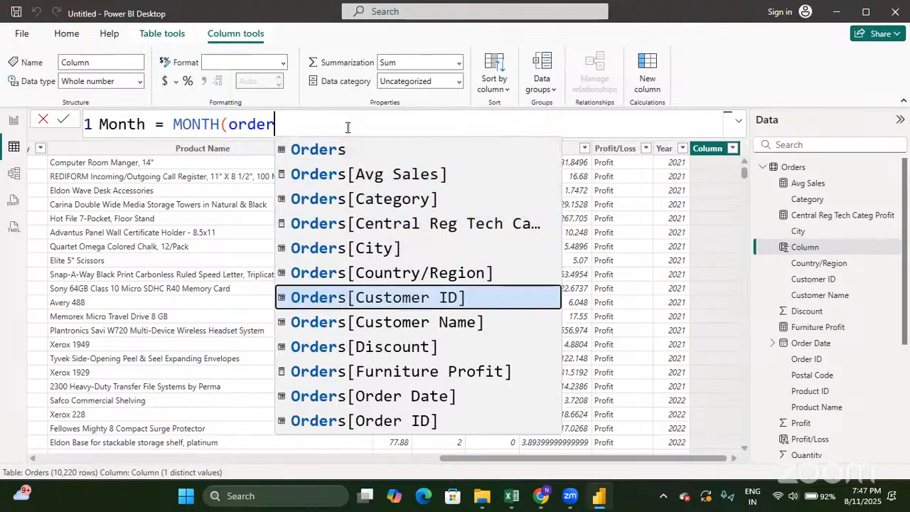
key("Down")
key("Down")
key("Down")
key("Down")
key("Tab")
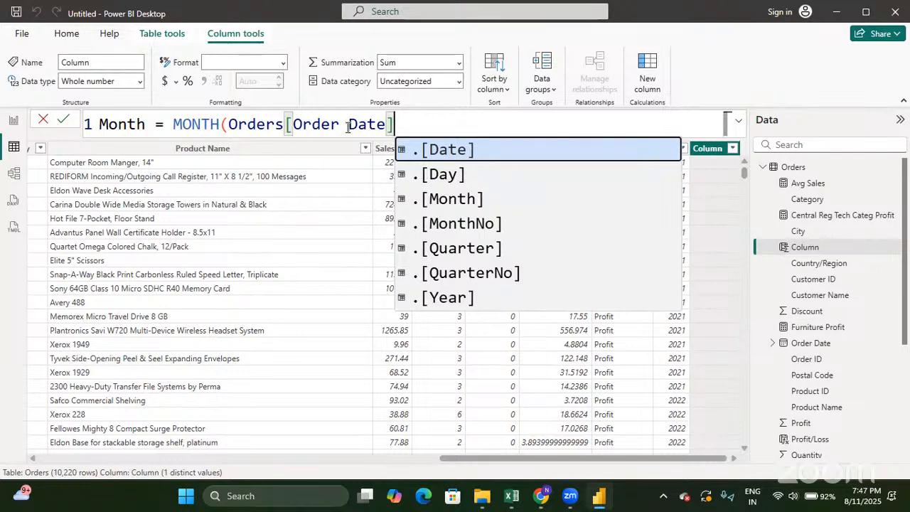
type(")")
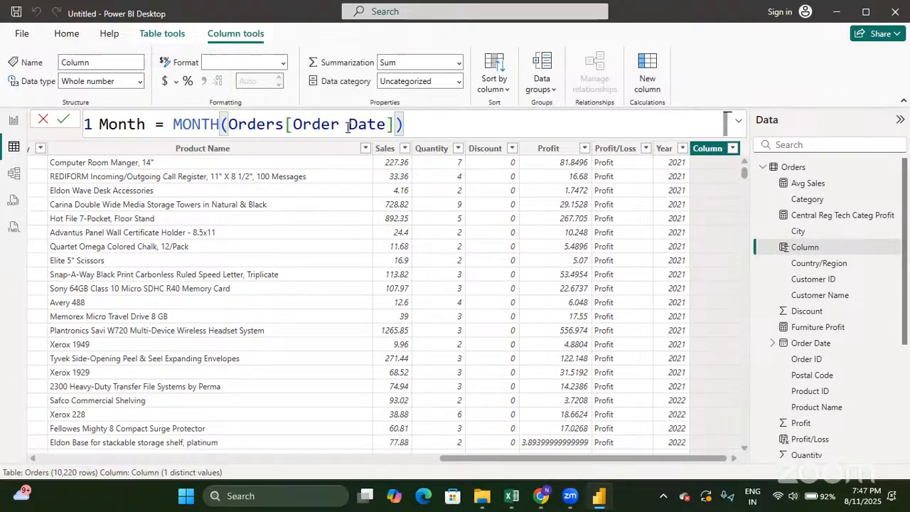
key("Return")
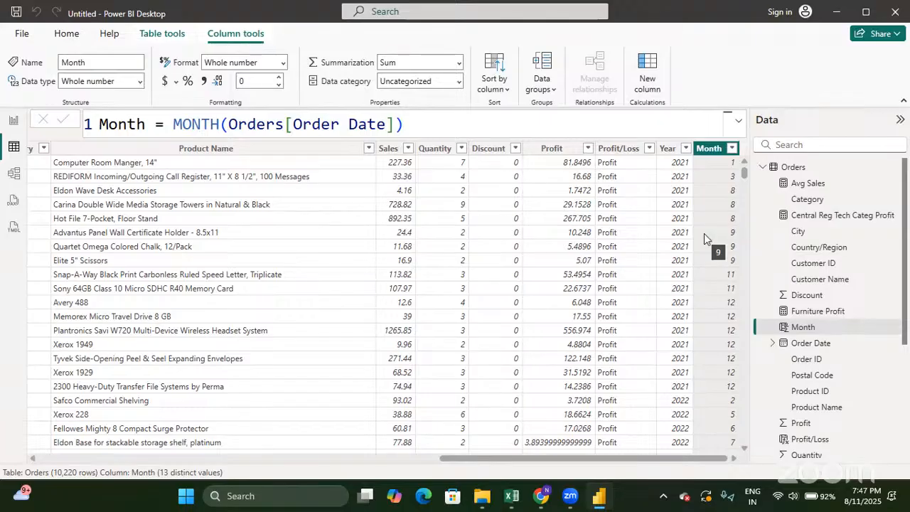
scroll(301, 277, "left", 15)
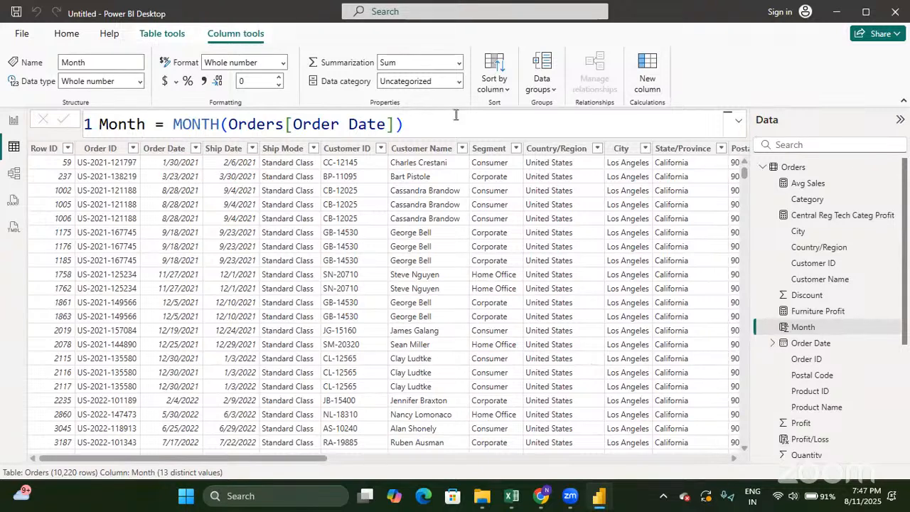
Step: Add a new calculated column named Day to the Orders table and start its formula with the DAY function
left_click(642, 78)
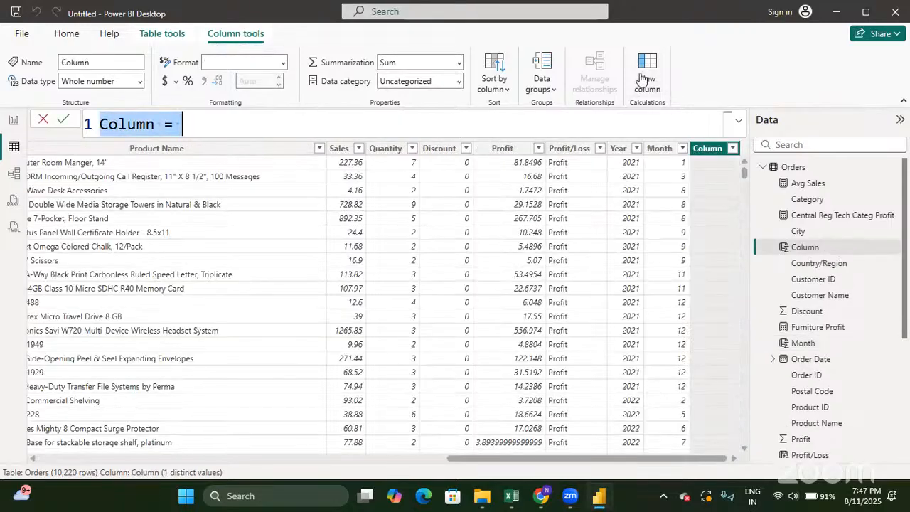
type("day")
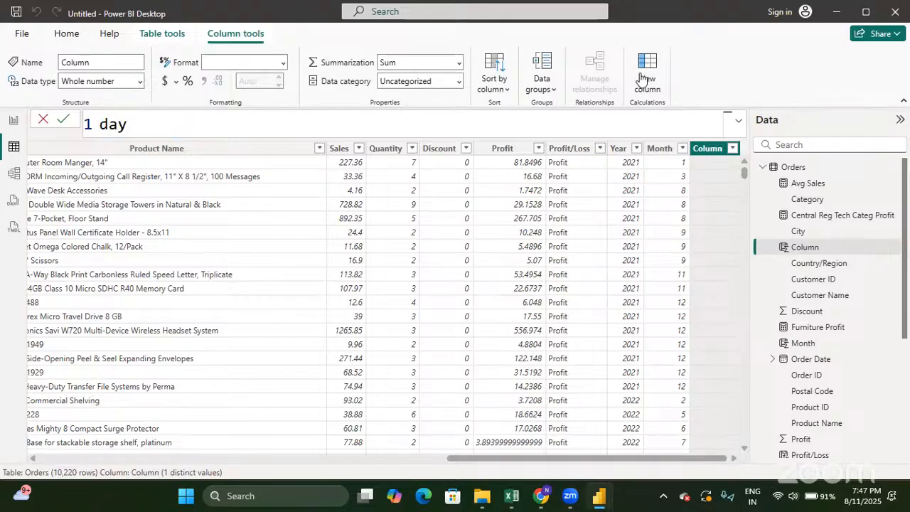
key("BackSpace")
key("BackSpace")
key("BackSpace")
type("Day")
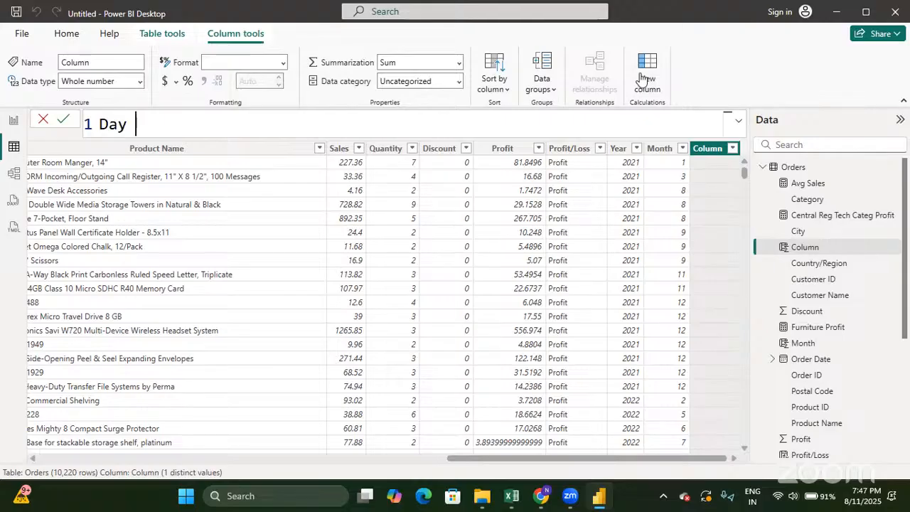
type(" = da")
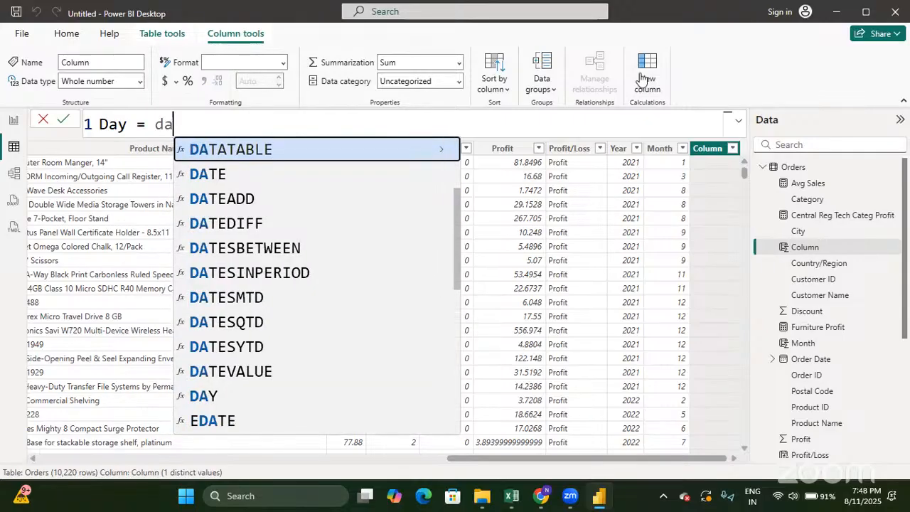
type("y")
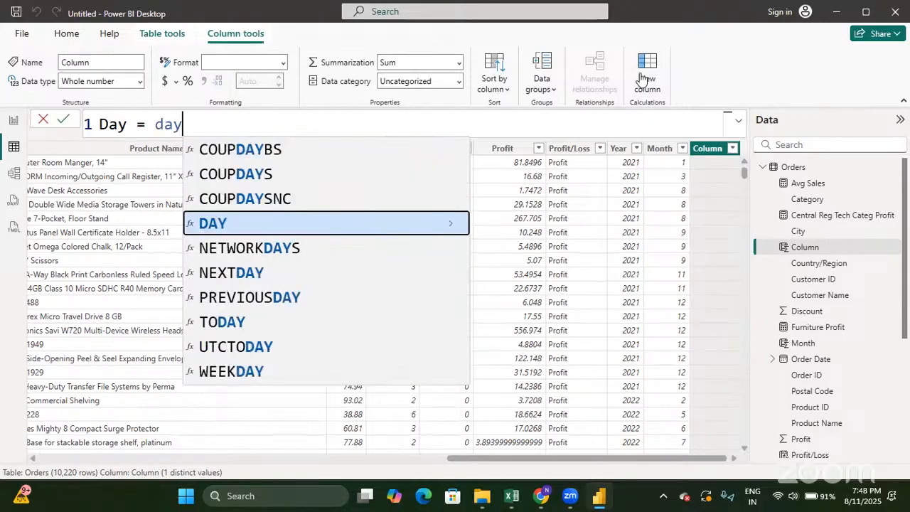
key("Tab")
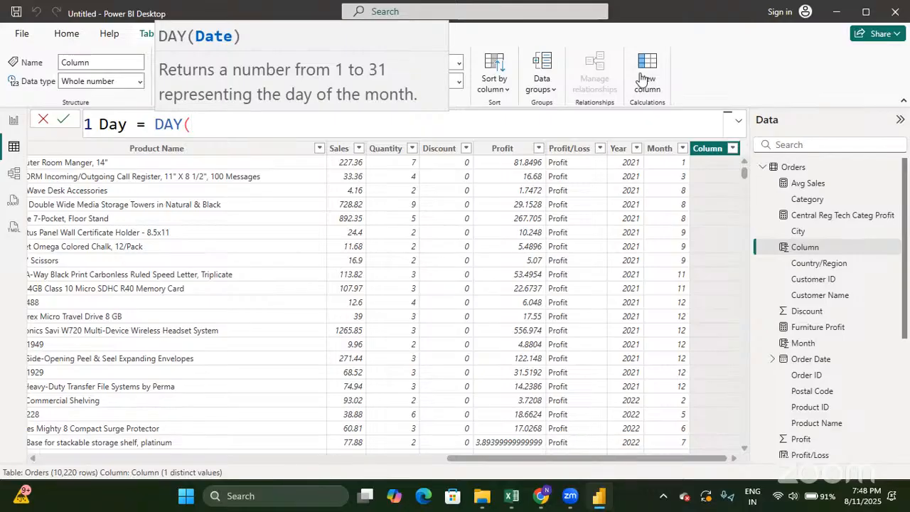
Step: Complete the Day formula with Orders[Order Date] as its argument, commit it and compare the days with the order dates
type("o")
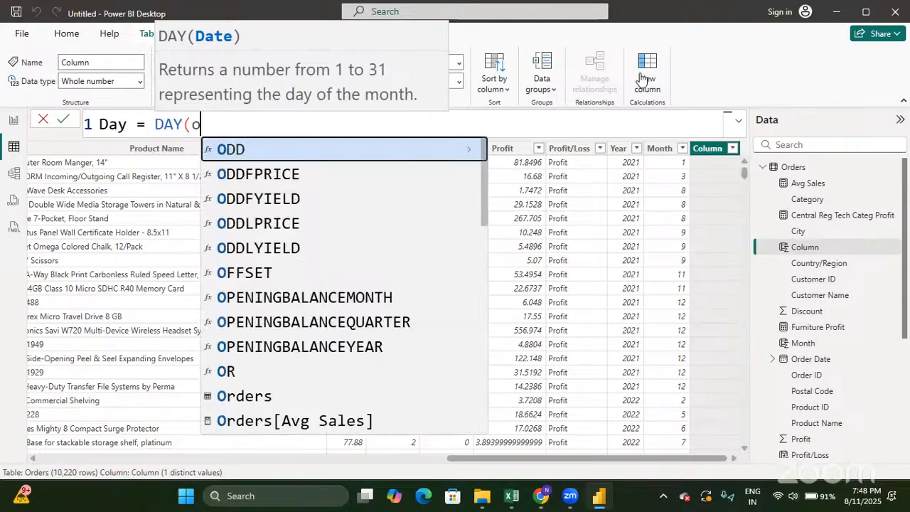
type("rd")
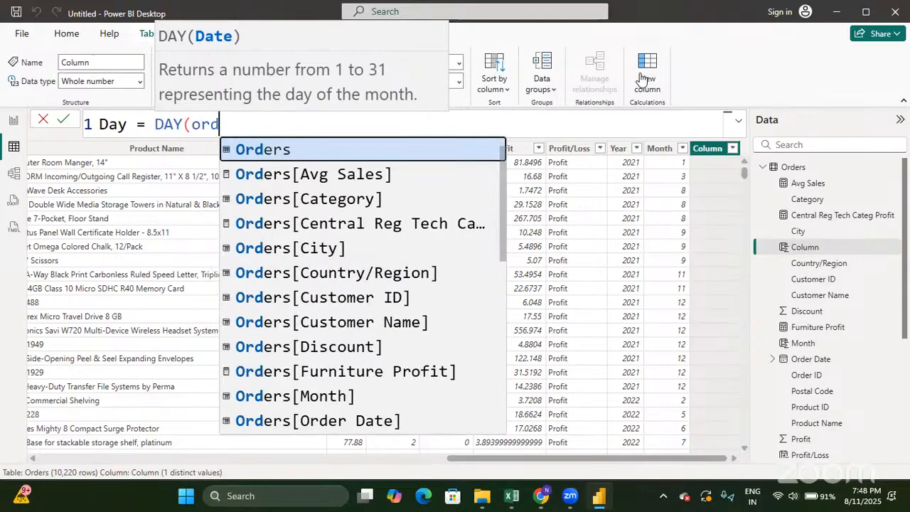
key("Down")
key("Down")
key("Down")
key("Down")
key("Down")
key("Down")
key("Down")
key("Down")
key("Down")
key("Down")
key("Down")
key("Down")
key("Down")
key("Up")
key("Up")
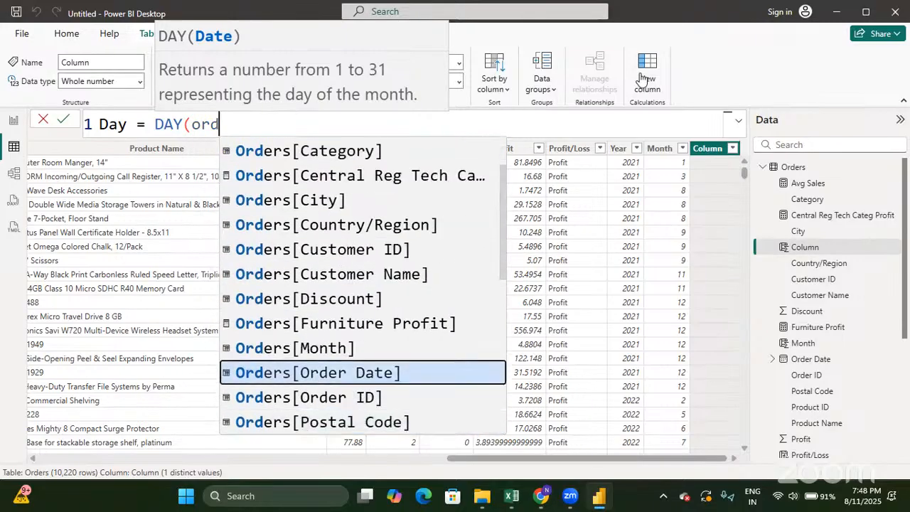
key("Tab")
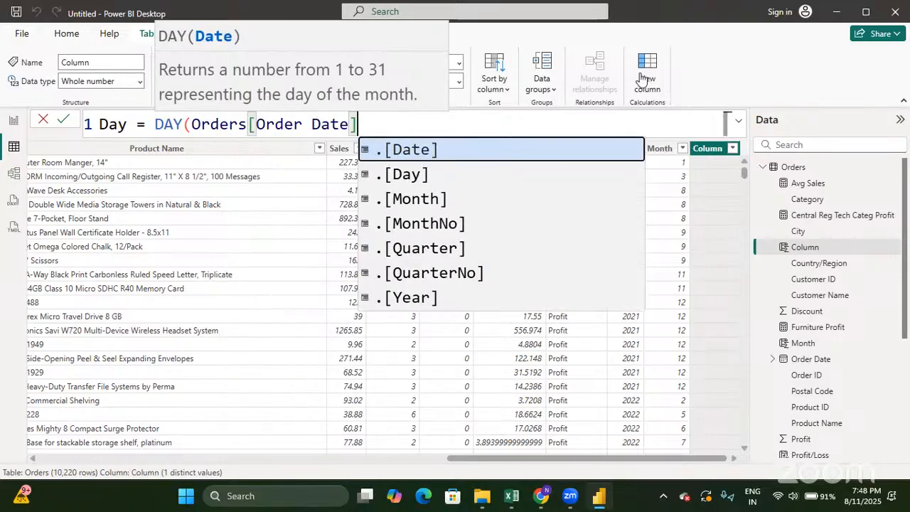
type(")")
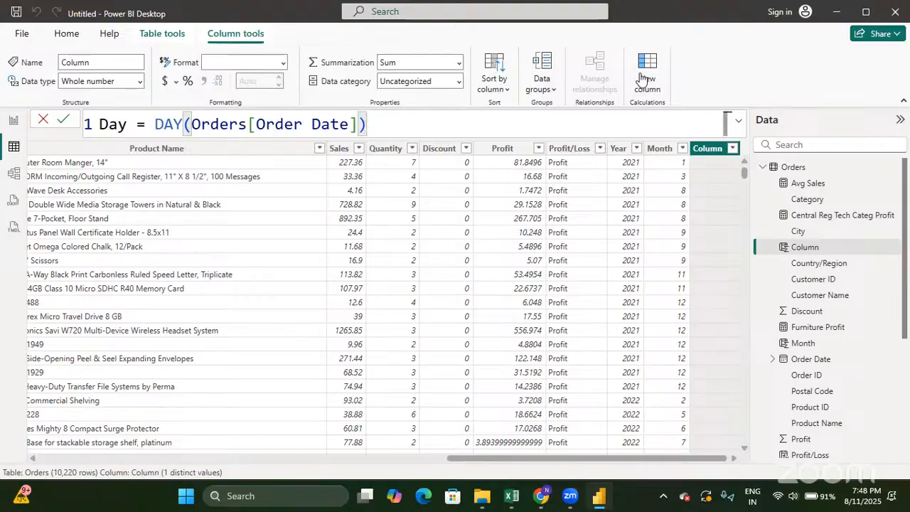
key("Return")
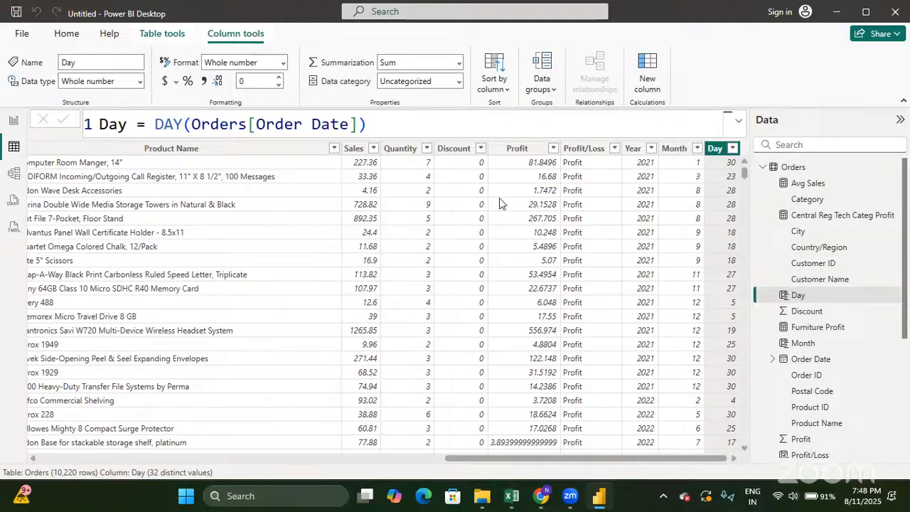
scroll(499, 198, "left", 10)
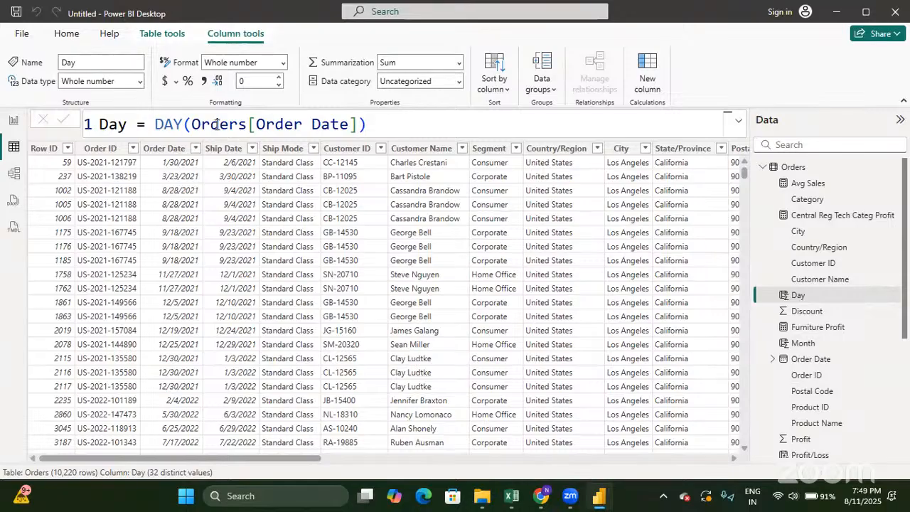
left_click(98, 128)
double_click(98, 128)
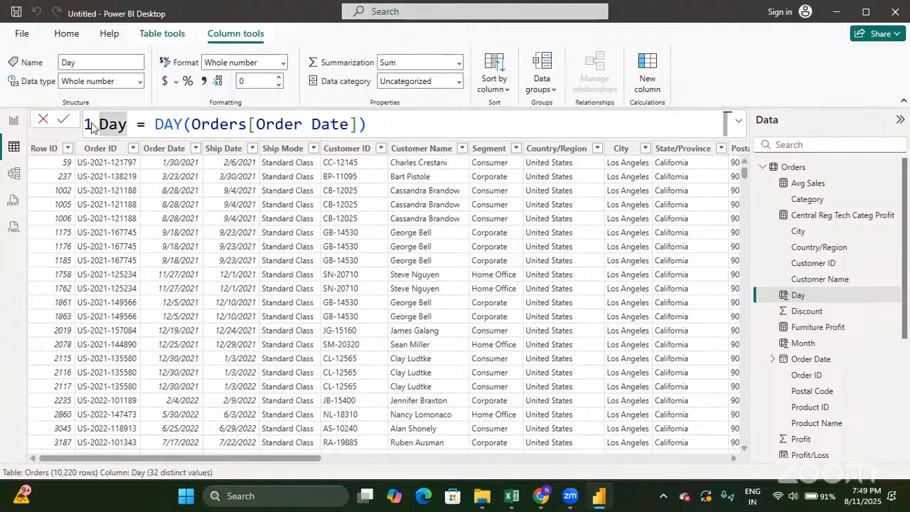
left_click(379, 132)
key("Return")
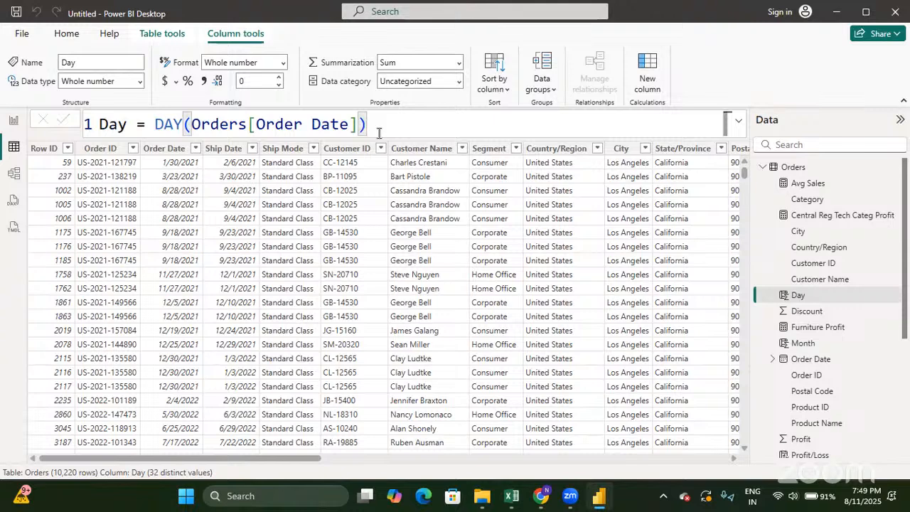
left_click(407, 130)
key("shift+Return")
Step: Add a new calculated column named Date to the Orders table and start its formula with the DATE function
scroll(590, 246, "right", 10)
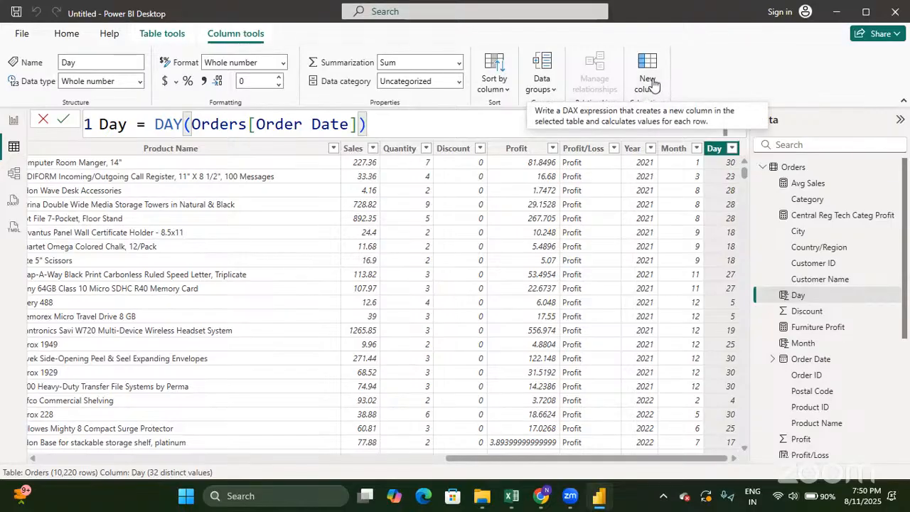
left_click(653, 86)
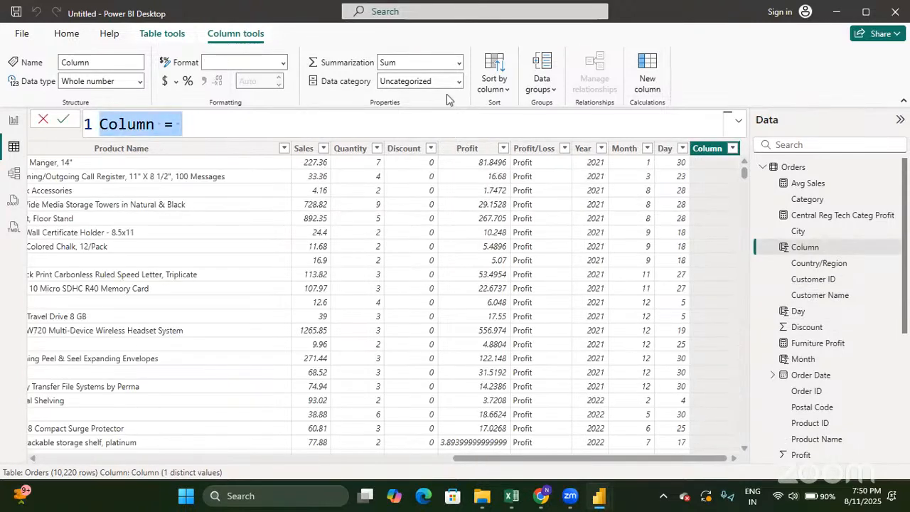
type("Date ")
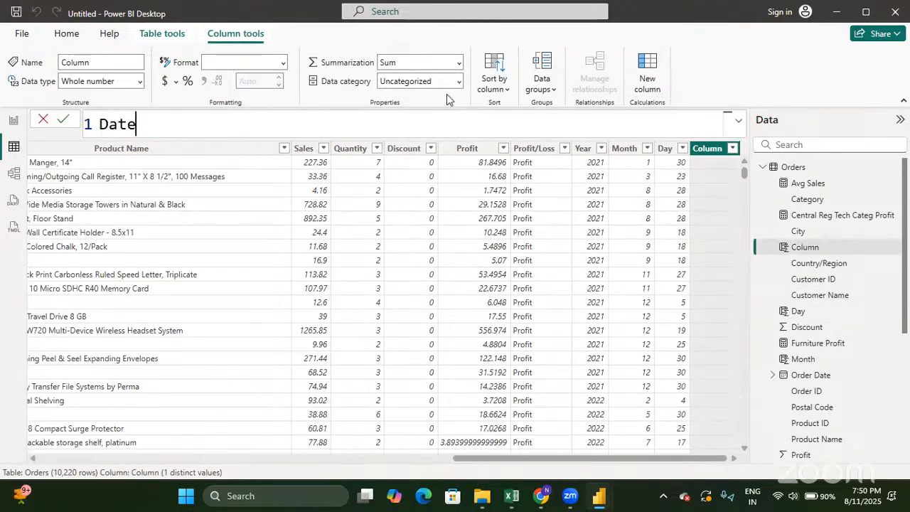
type("=")
type("d")
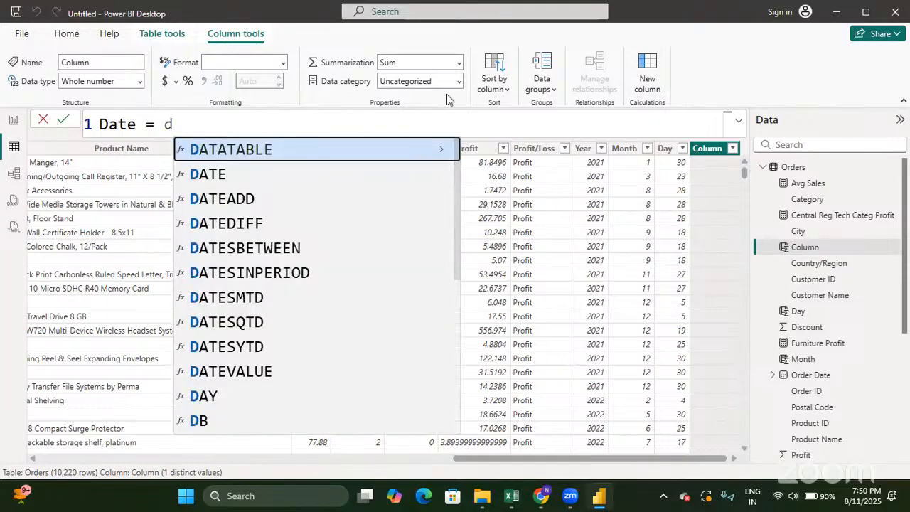
key("Down")
key("Tab")
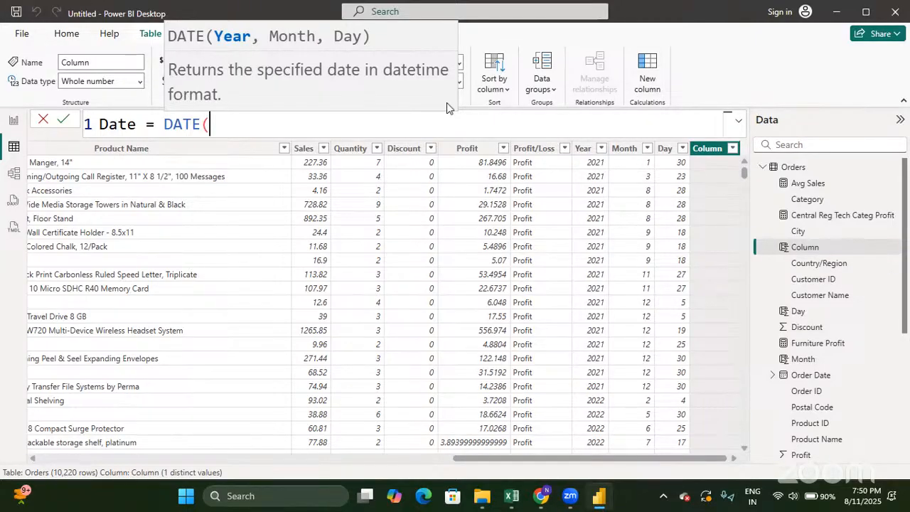
Step: Enter Orders[Year] and Orders[Month] as the year and month arguments of the DATE function
type("Y")
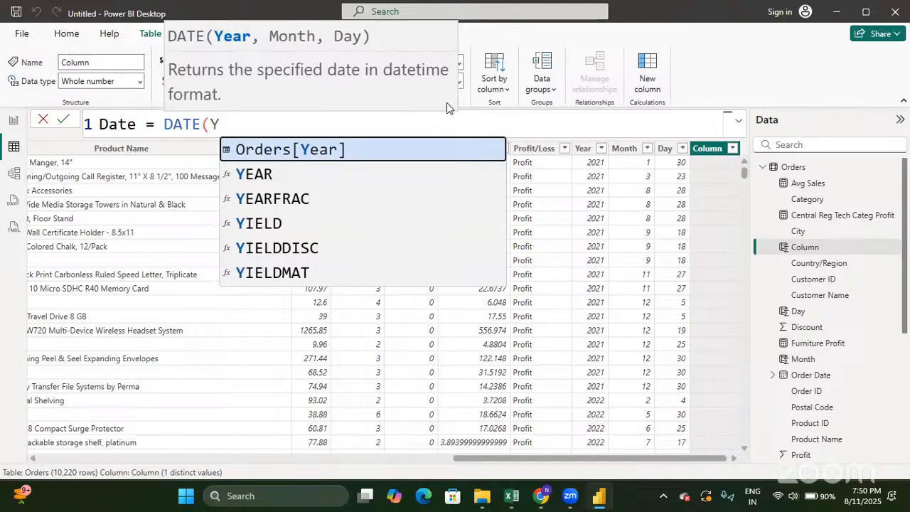
key("Tab")
type(", ")
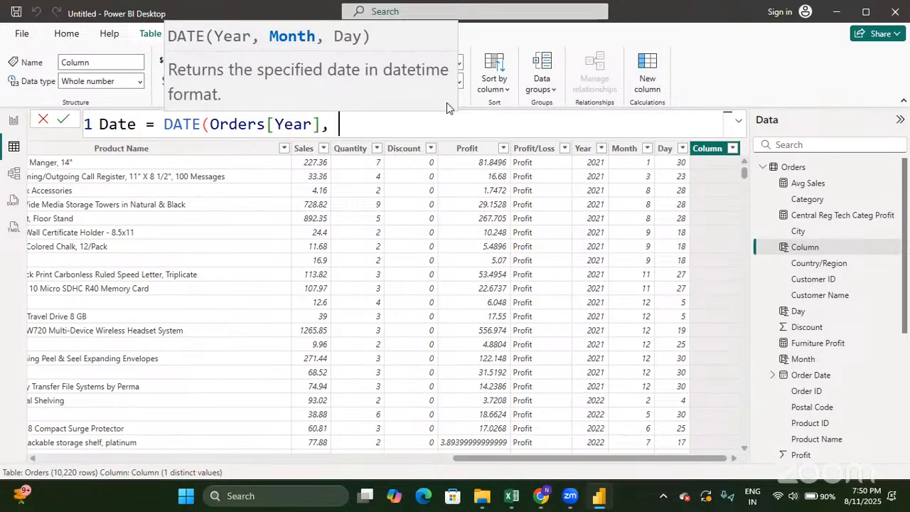
type("Mo")
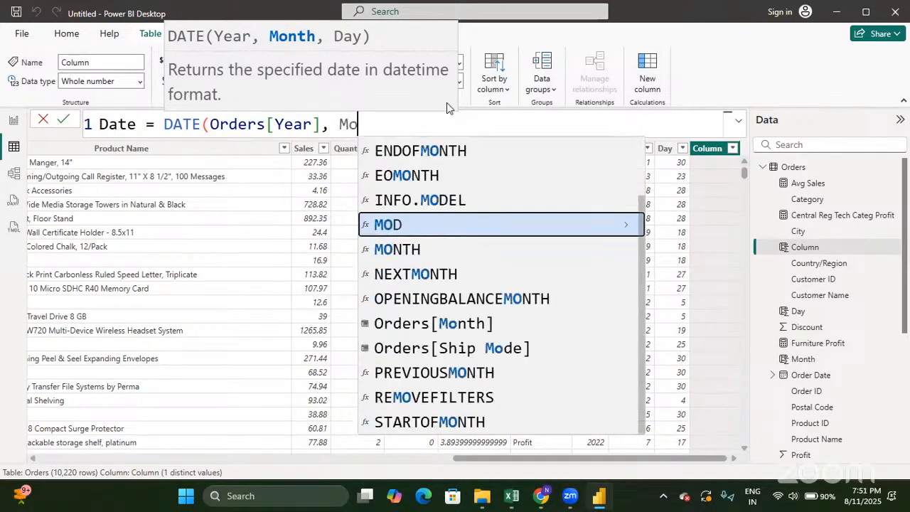
type("n")
key("Down")
key("Down")
key("Down")
key("Tab")
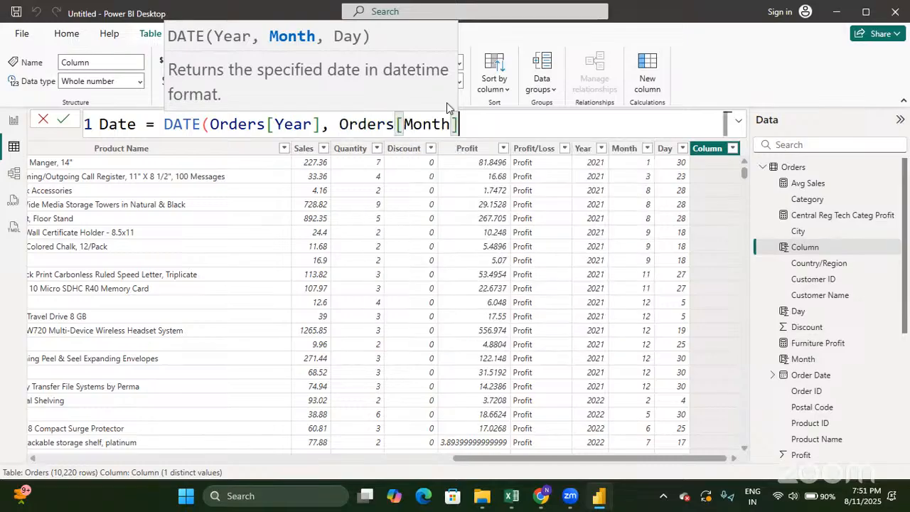
Step: Complete the Date formula with Orders[Day] as the day argument and commit it
type(", ")
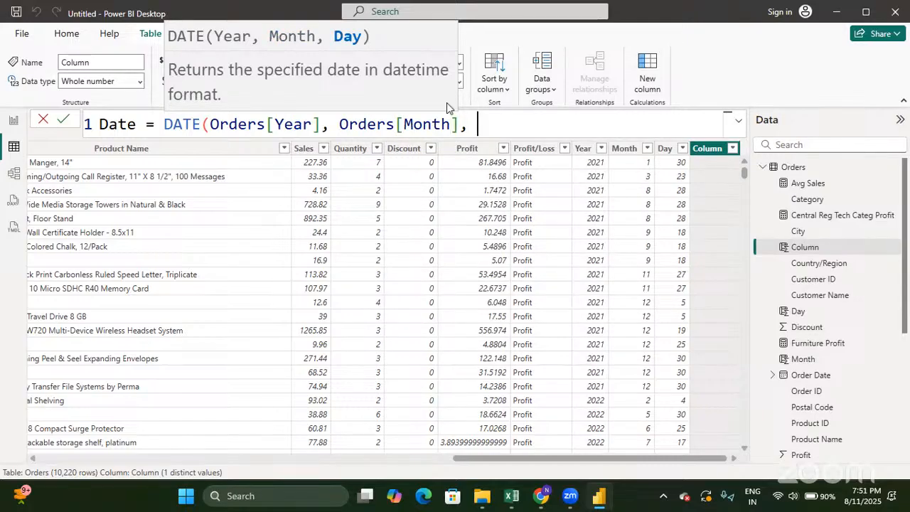
type("day")
key("Down")
key("Down")
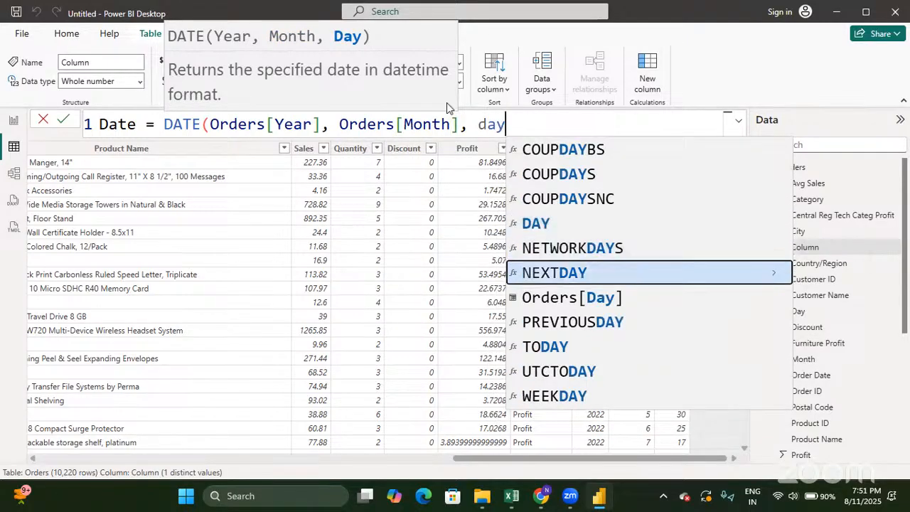
key("Down")
key("Tab")
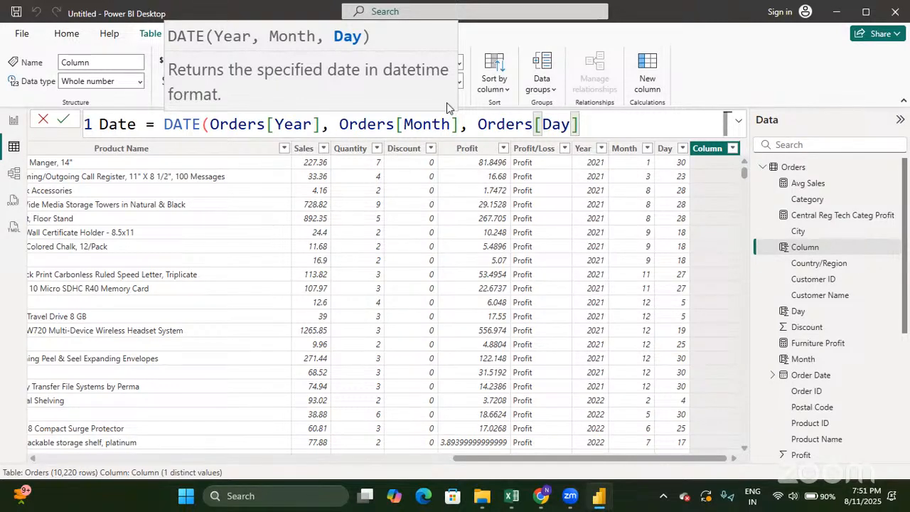
type(")")
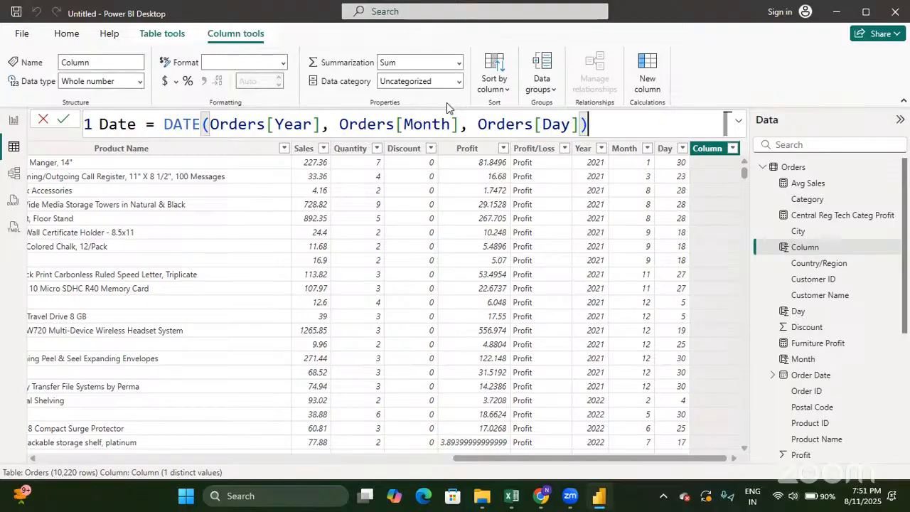
key("Return")
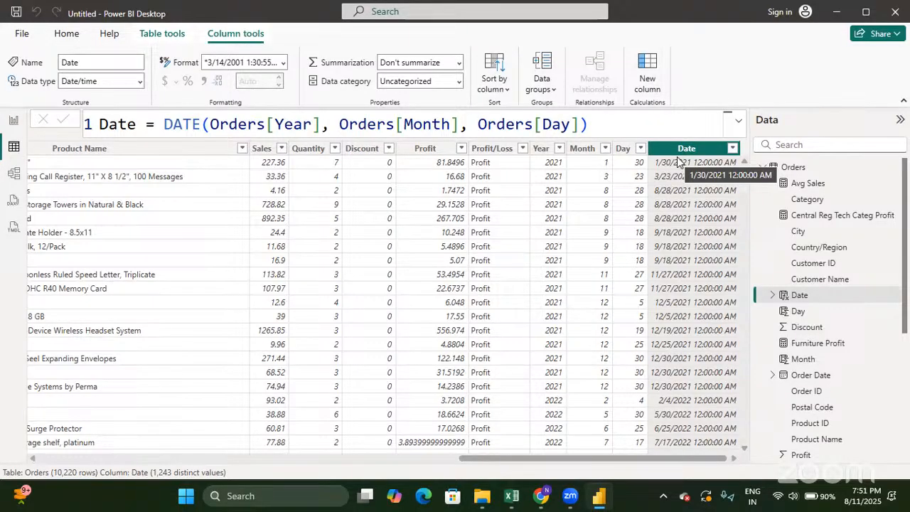
Step: Set the Date column's data type to Date and its format to *3/14/2001 (Short Date)
left_click(139, 82)
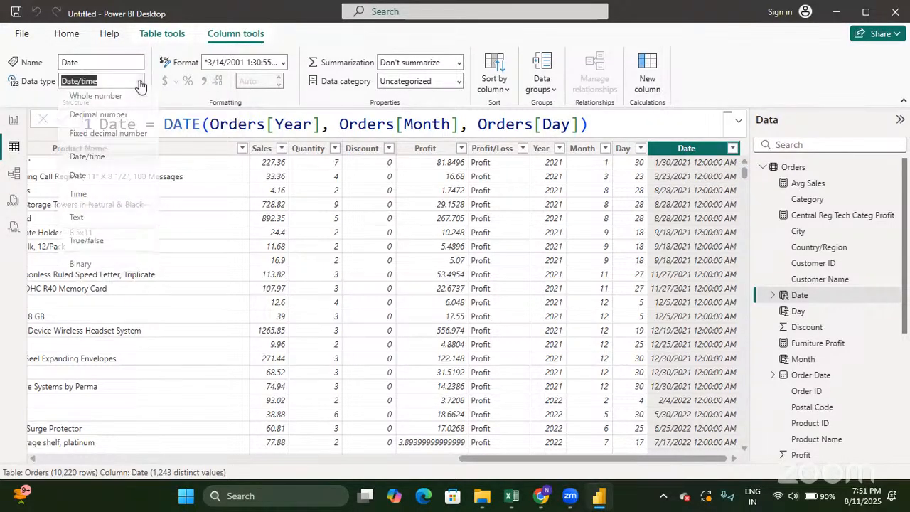
left_click(98, 182)
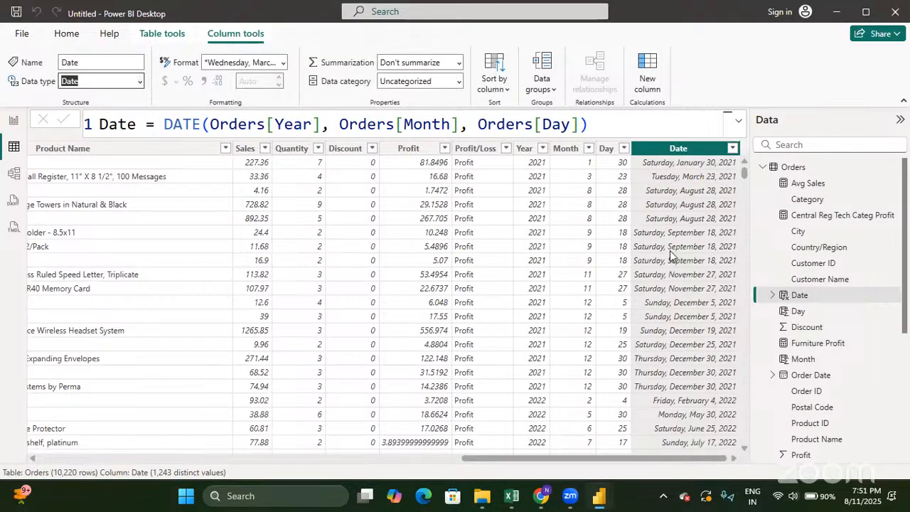
left_click(282, 62)
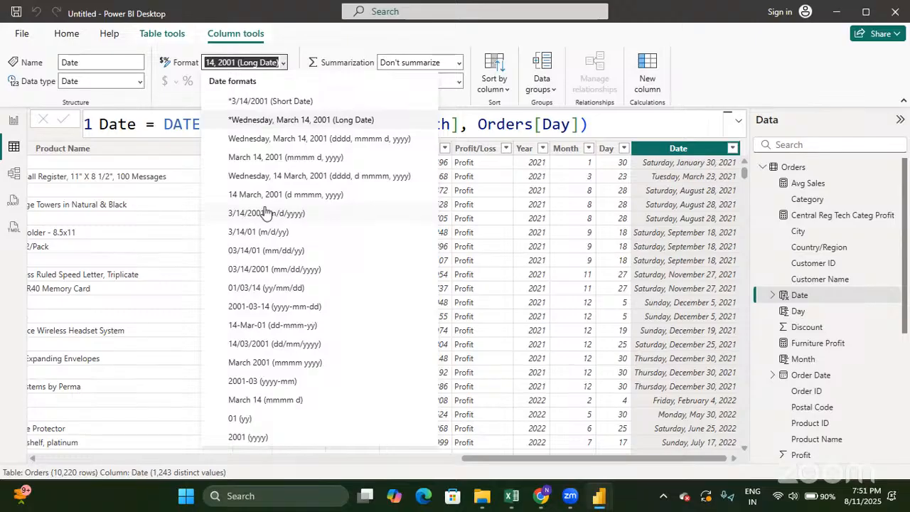
left_click(256, 102)
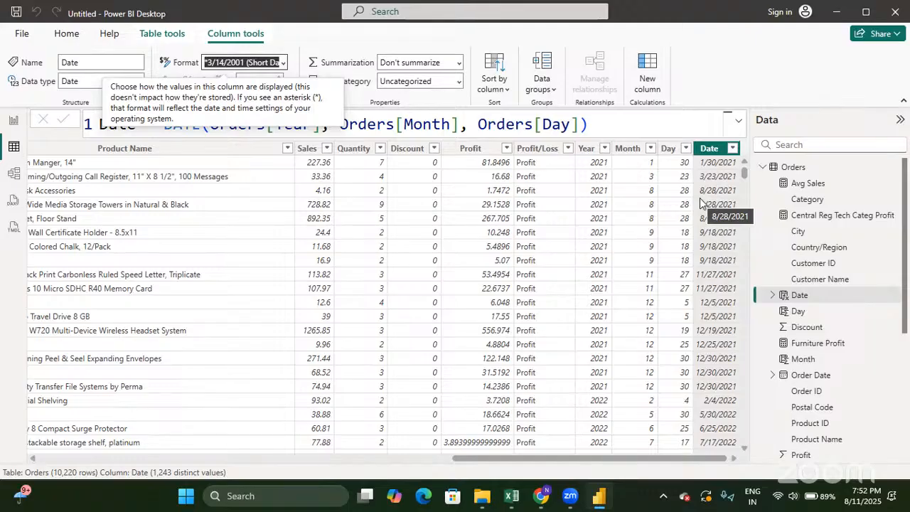
left_click(728, 61)
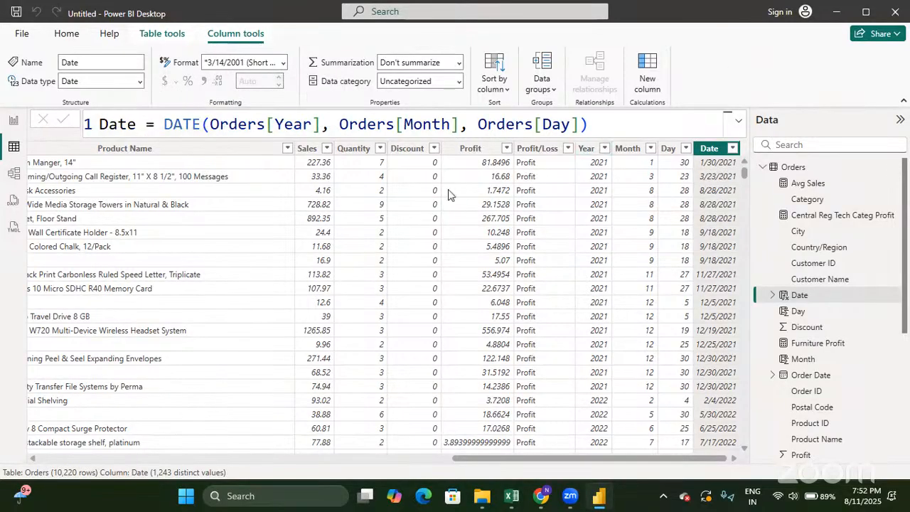
Step: Review the IF formula of the Profit/Loss column and select the Sales column
left_click(538, 149)
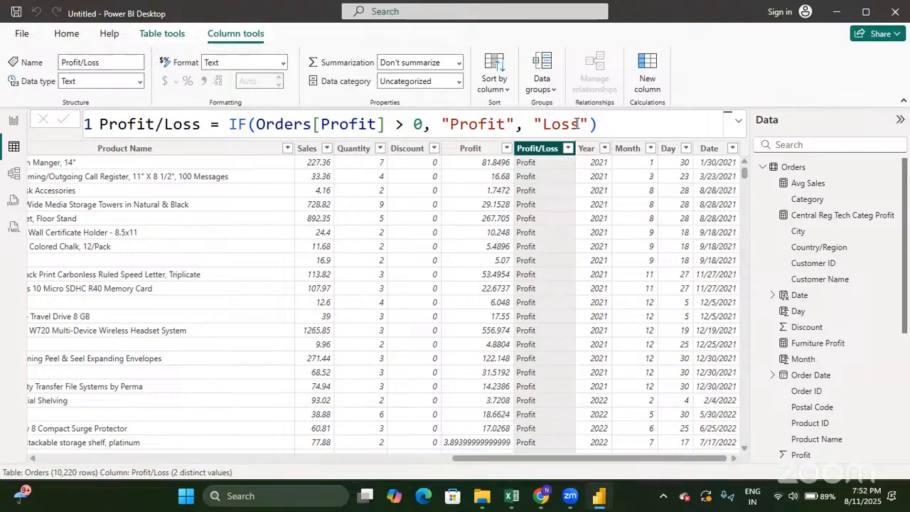
left_click(308, 161)
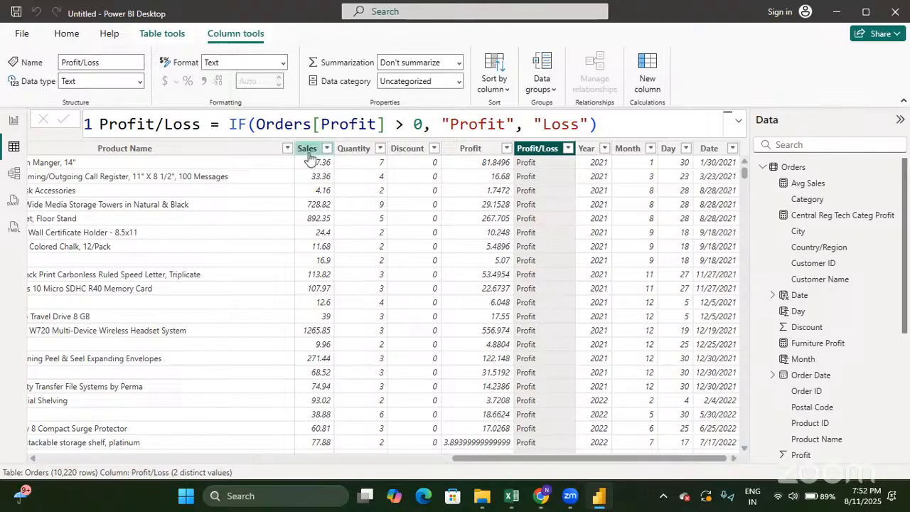
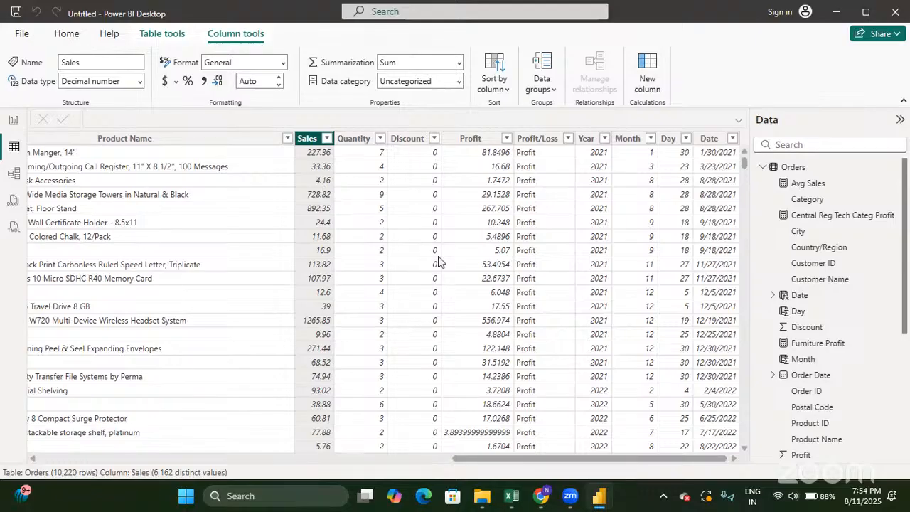
Step: Switch to the Superstore.xlsx workbook in Excel and go to the empty cell Y9 below the DAX notes
left_click(511, 492)
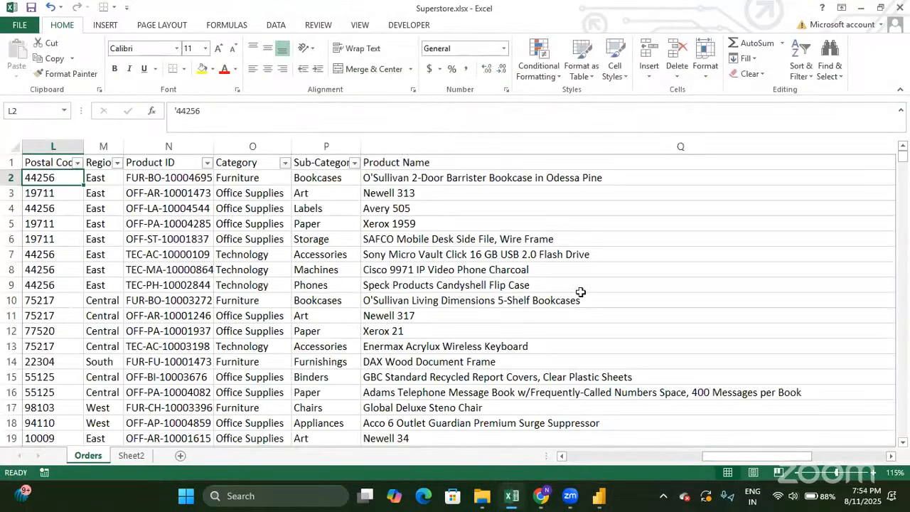
key("Right")
key("Right")
key("Right")
key("Right")
key("Right")
key("Right")
key("Right")
key("Right")
key("Right")
key("Right")
key("Right")
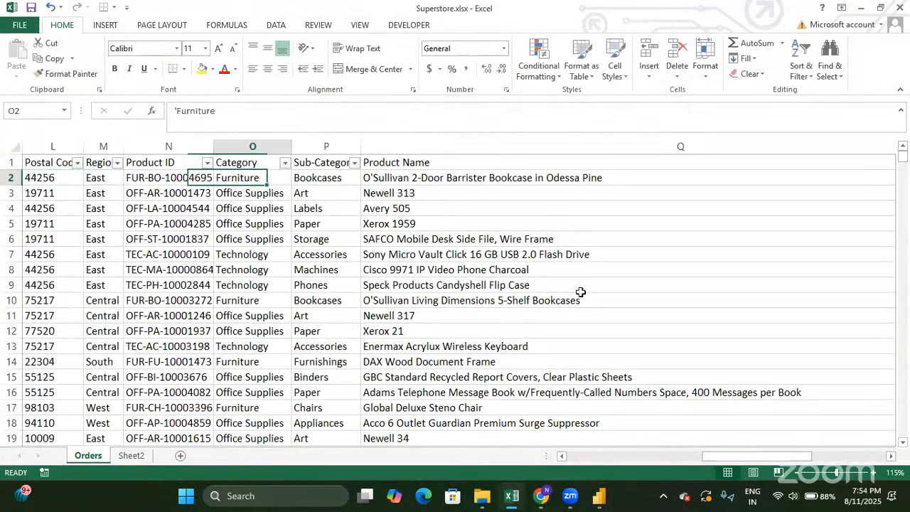
key("Down")
key("Down")
key("Down")
key("Down")
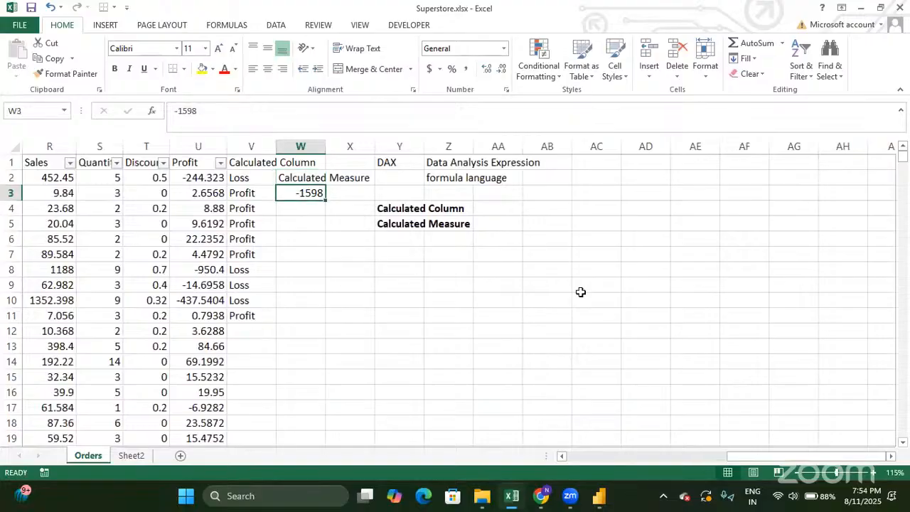
key("Right")
key("Right")
key("Down")
key("Down")
key("Down")
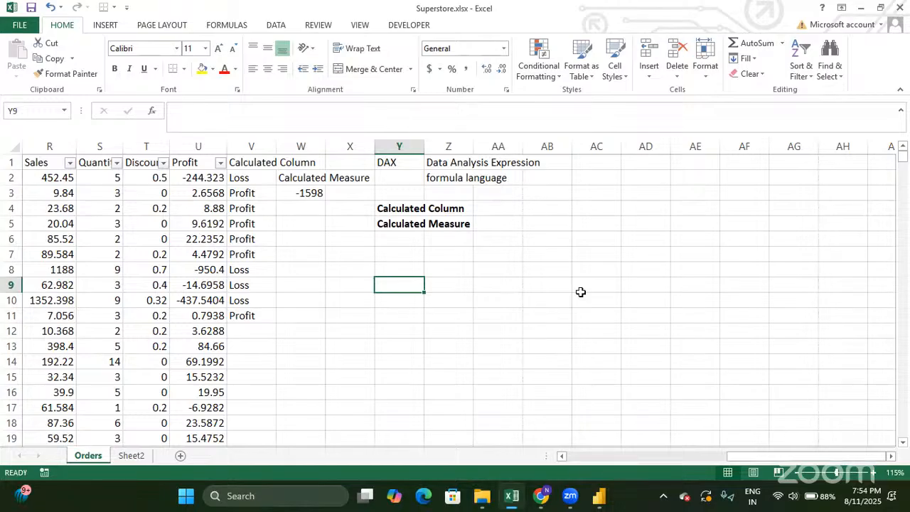
Step: Note the first sales condition S>1000 in cell Y9 with its category Low in Z9
type("S>")
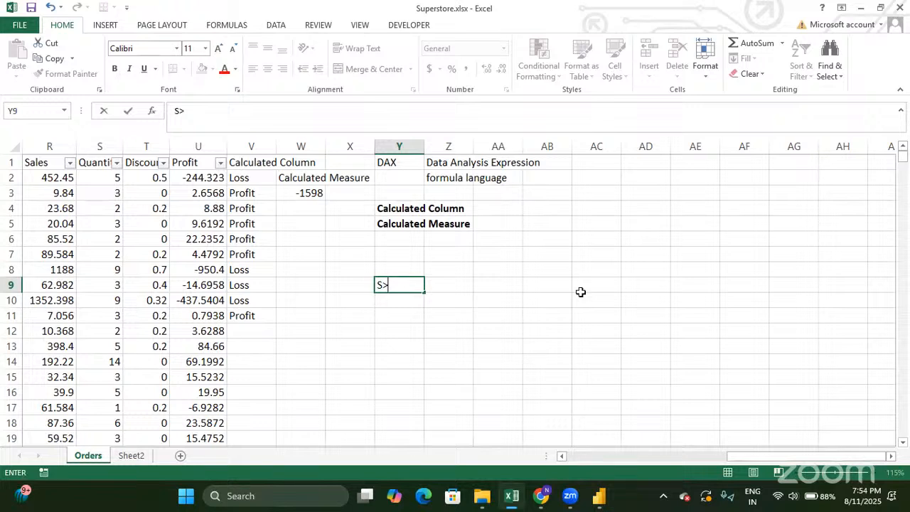
type("1000")
key("Tab")
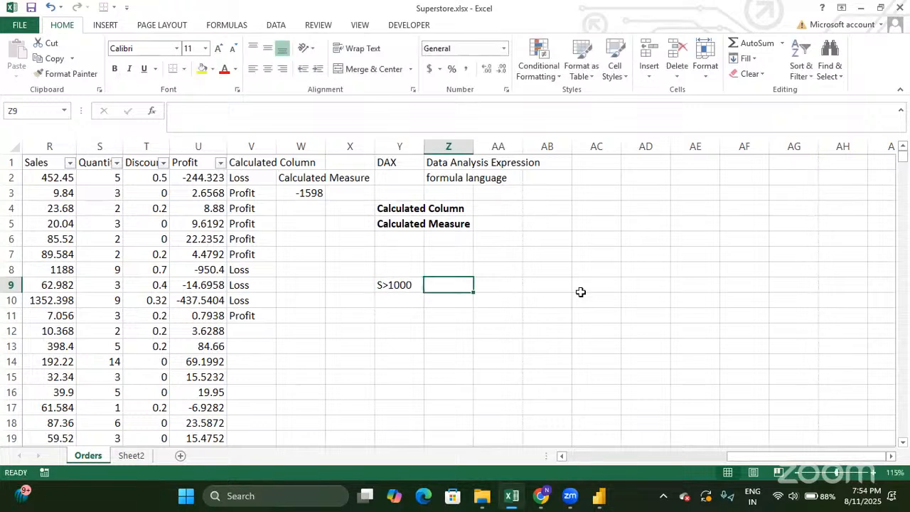
type("Lo")
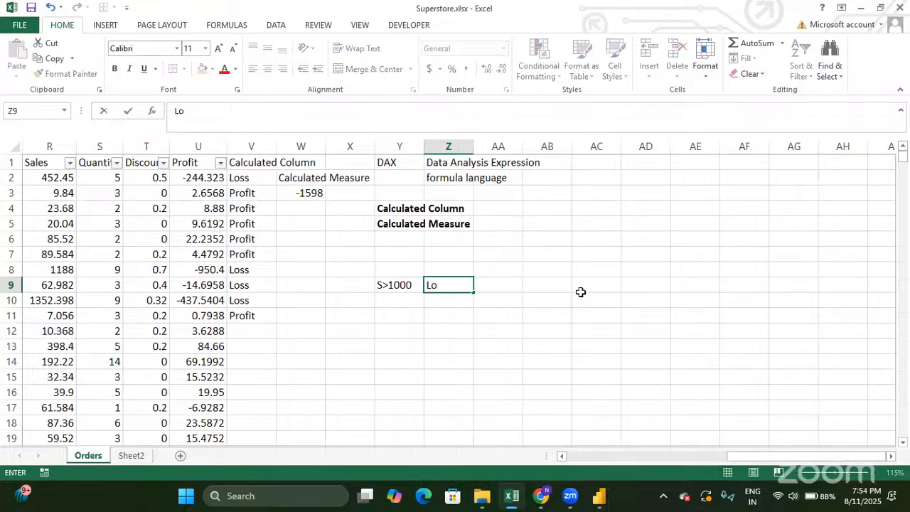
type("w")
key("Return")
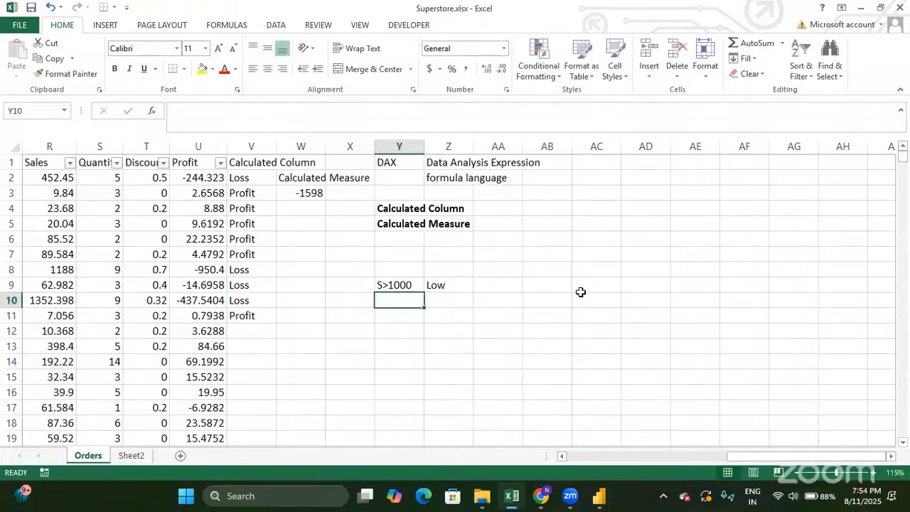
Step: Note the second sales condition S>2000 in cell Y10 with its category Medium in Z10
type("S")
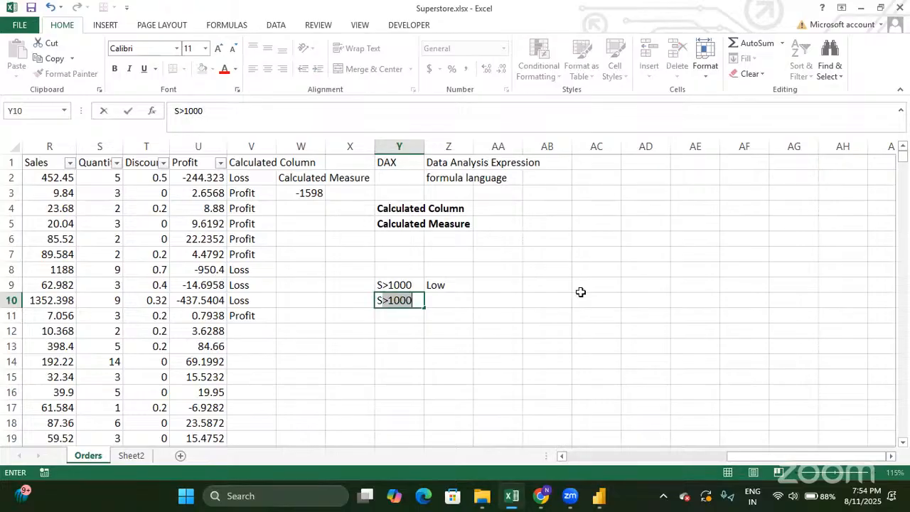
type(">2000")
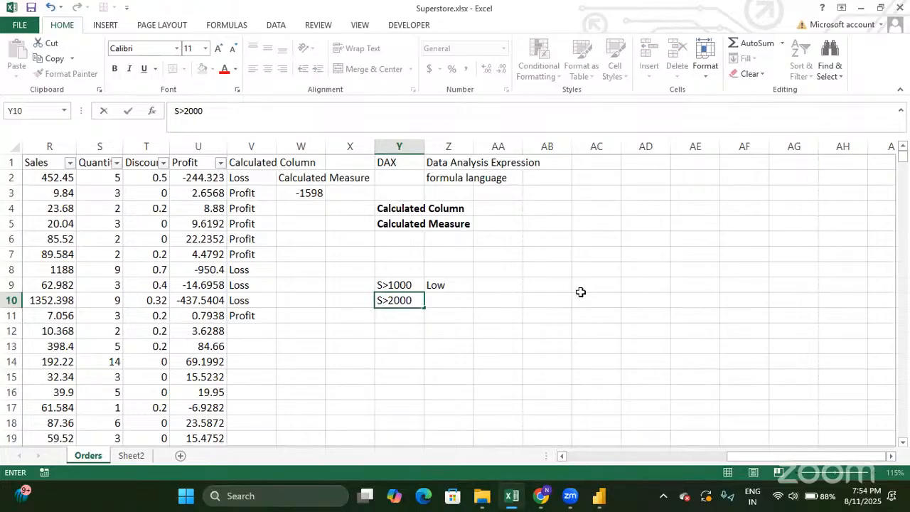
key("Tab")
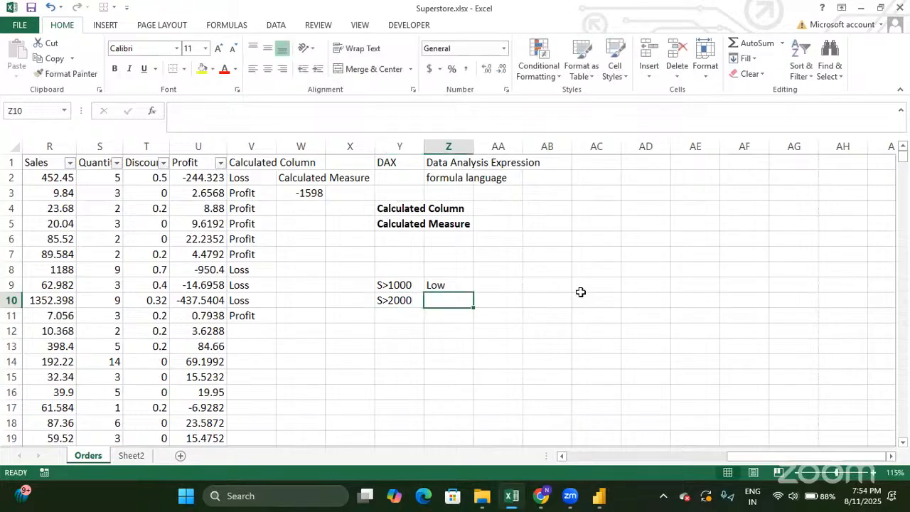
type("Med")
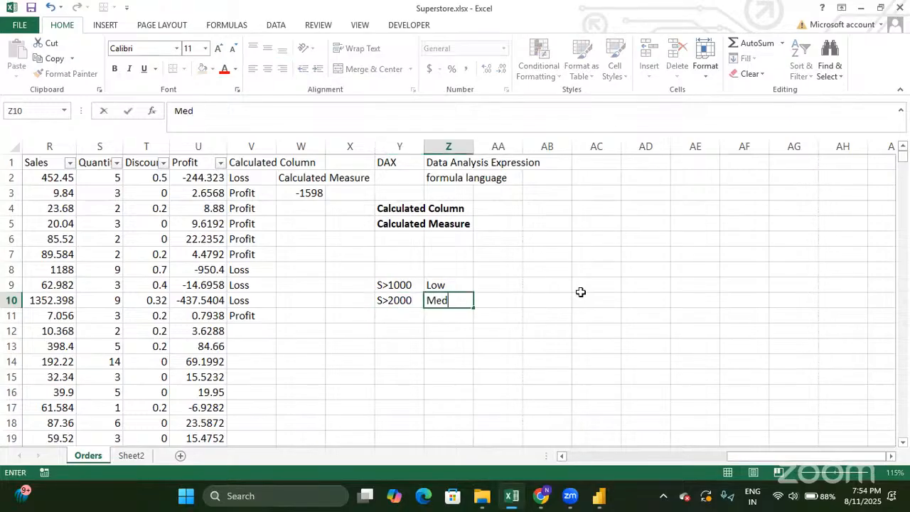
type("ium")
key("Return")
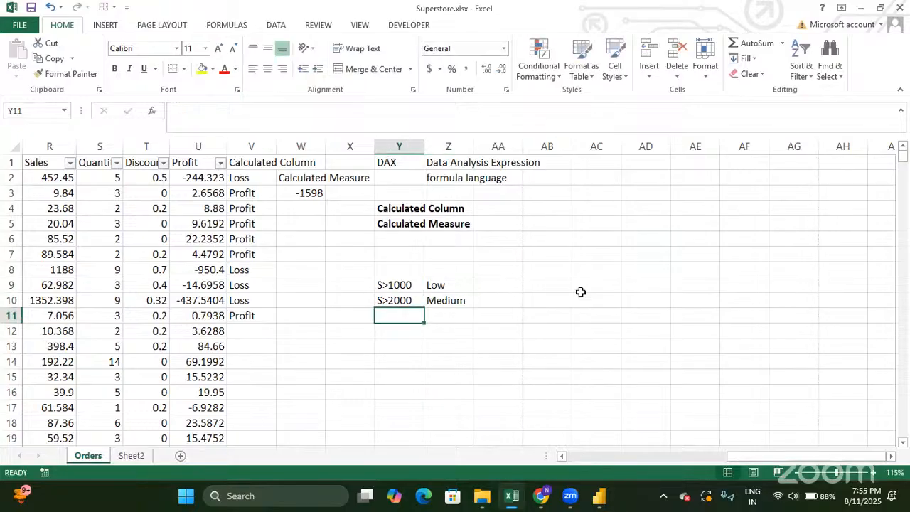
Step: Note the condition S>5000 in Y11 with its category High in Z11, and enter S>1000 in Y12
type("S")
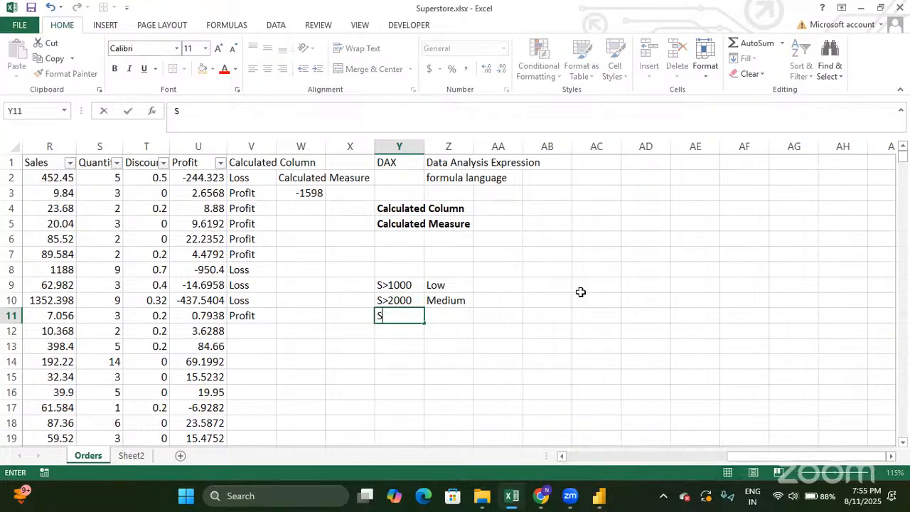
type(">5000")
key("Tab")
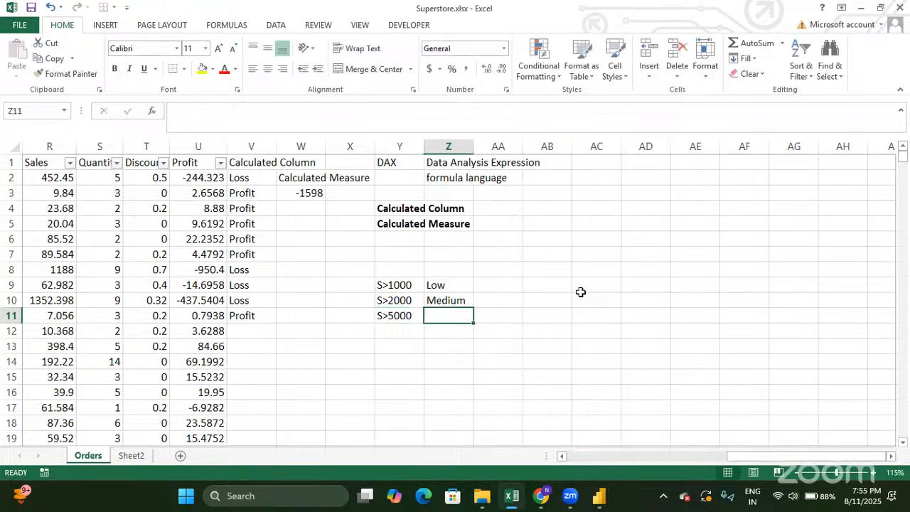
type("High")
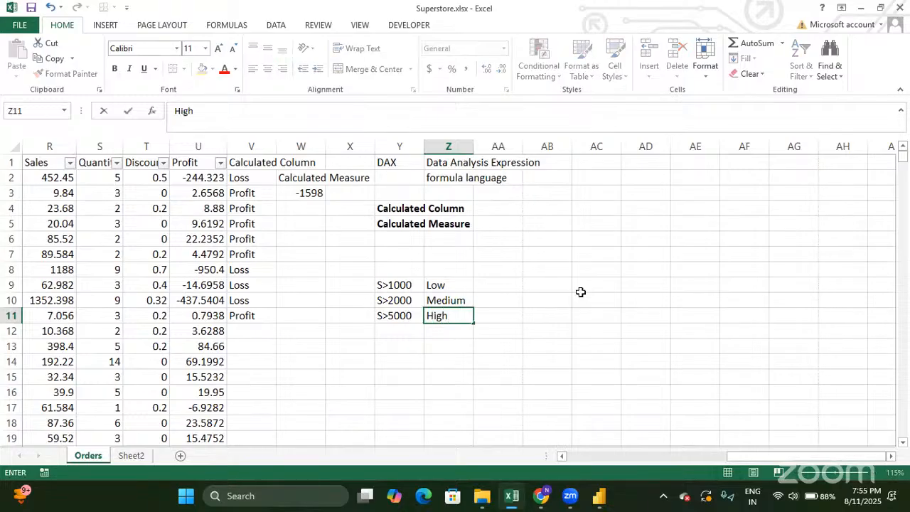
key("Return")
type("S")
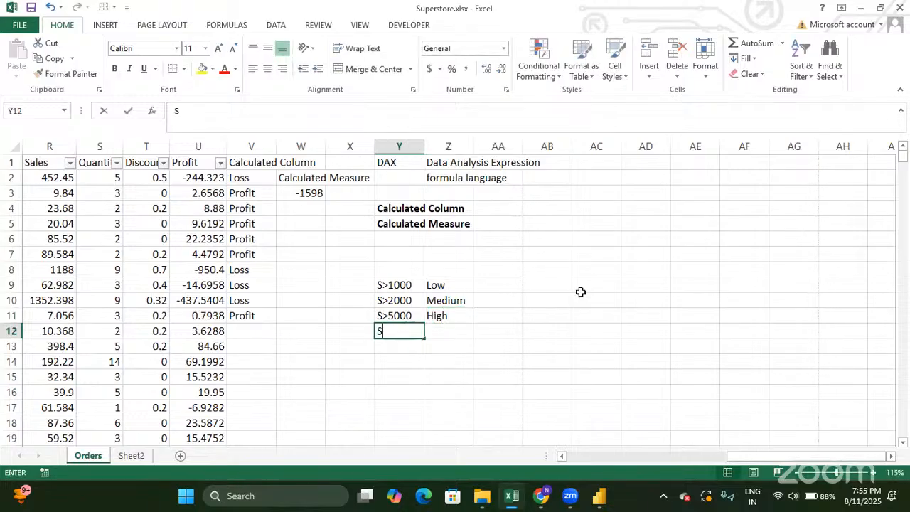
type(">1000")
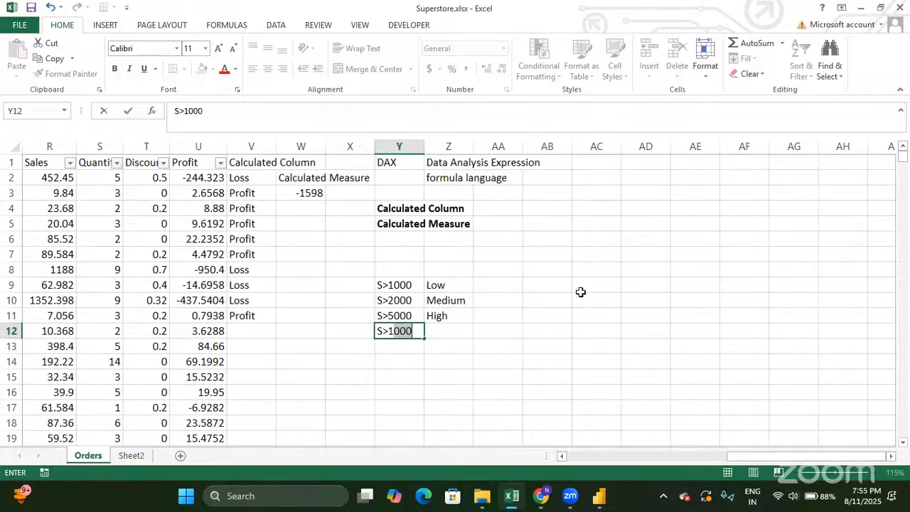
Step: Change the conditions in Y9, Y10 and Y11 to less-than comparisons: S<1000, S<2000 and S<5000
double_click(388, 284)
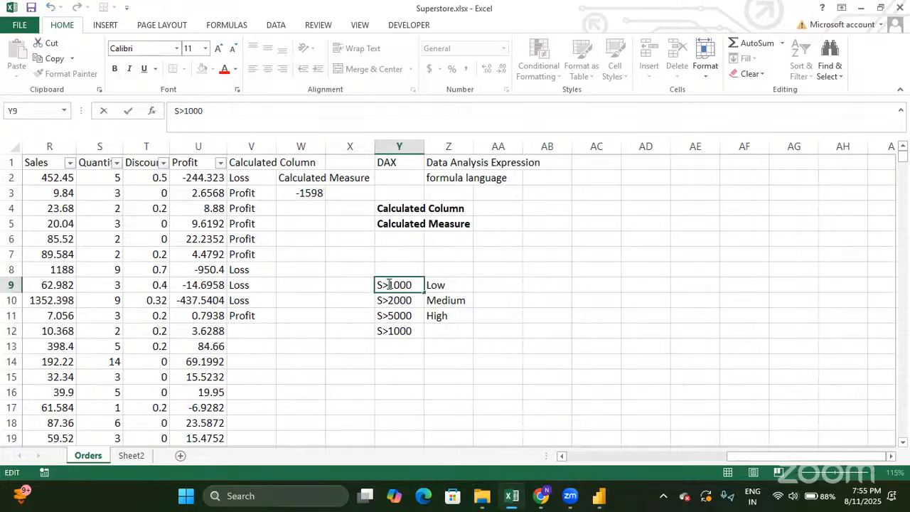
key("BackSpace")
type("<")
key("End")
key("Return")
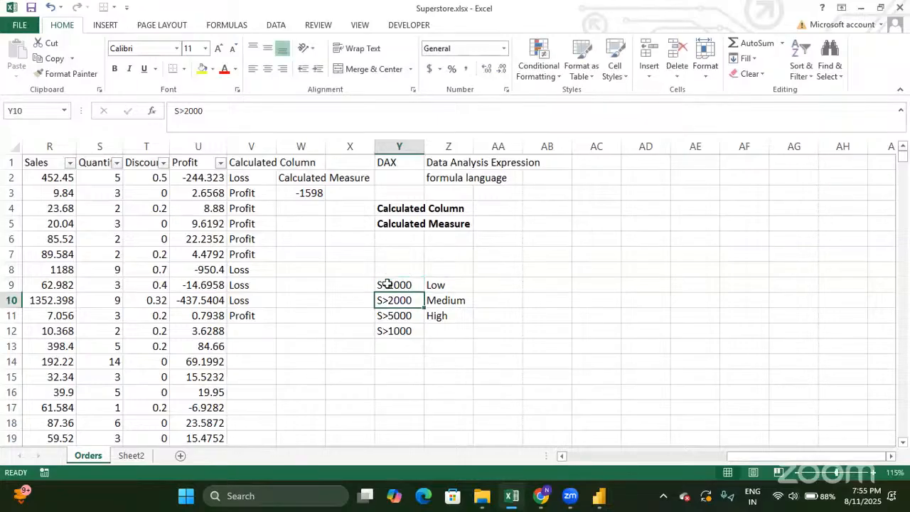
double_click(387, 299)
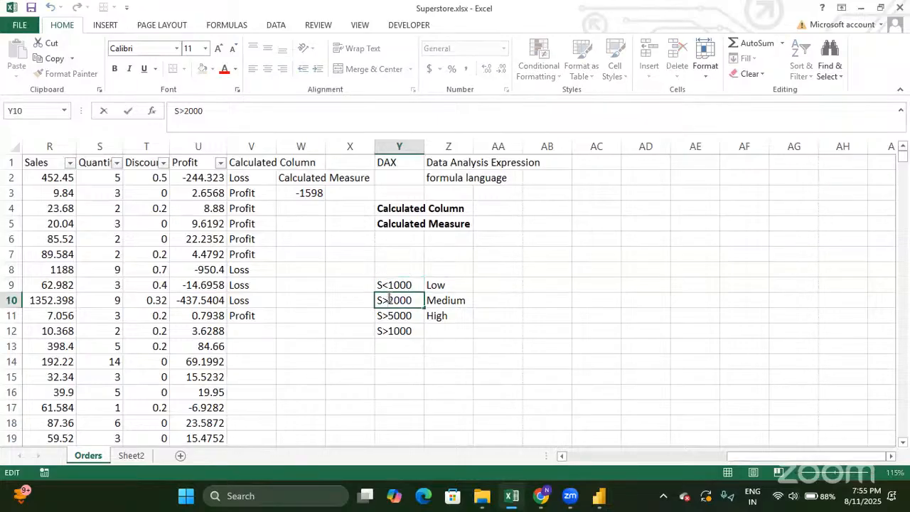
key("BackSpace")
type("<")
key("Return")
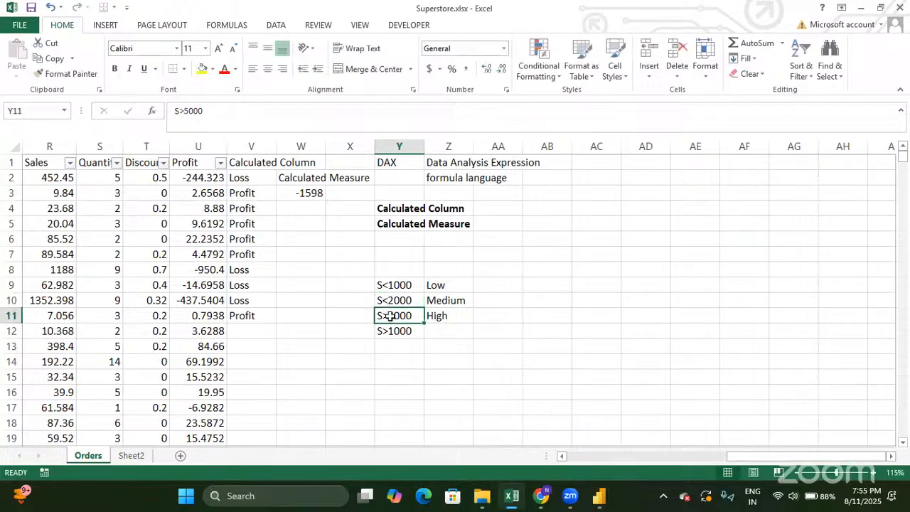
double_click(389, 315)
key("BackSpace")
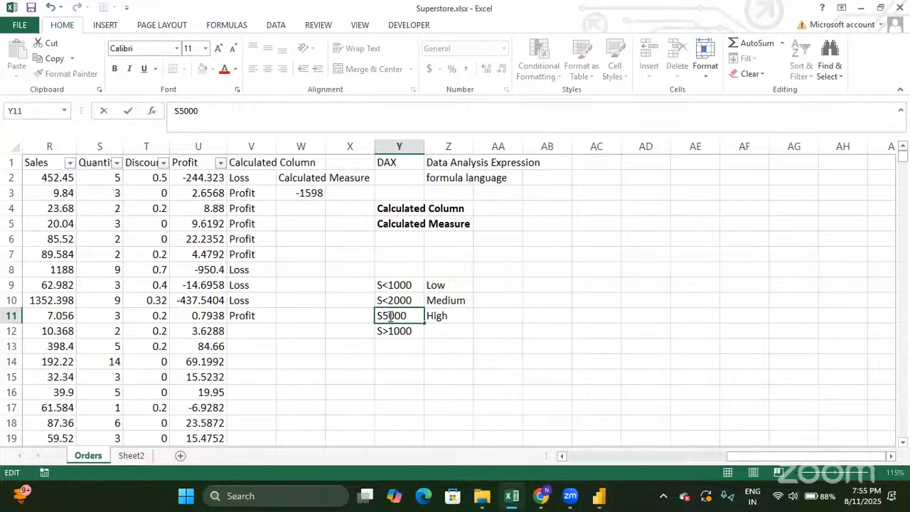
type("<")
key("Return")
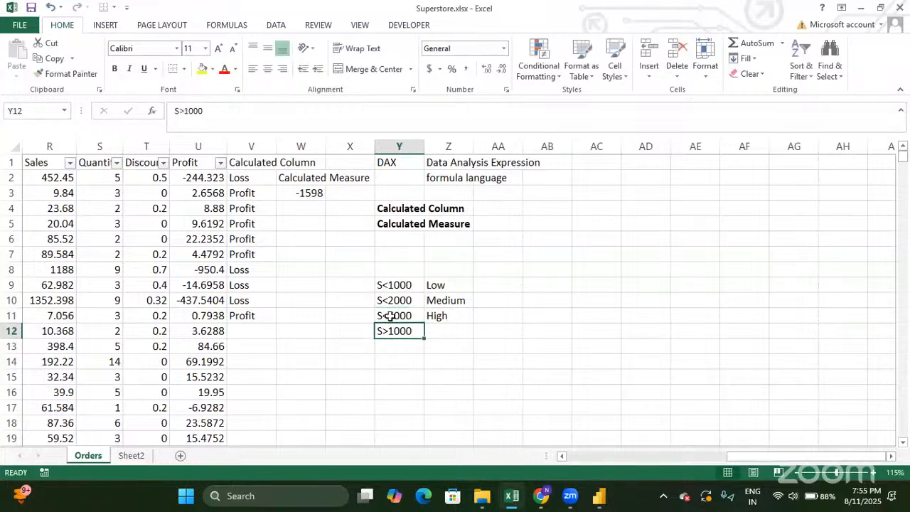
Step: Correct the condition in Y12 to S<10000 and note its category Very high in Z12
double_click(387, 328)
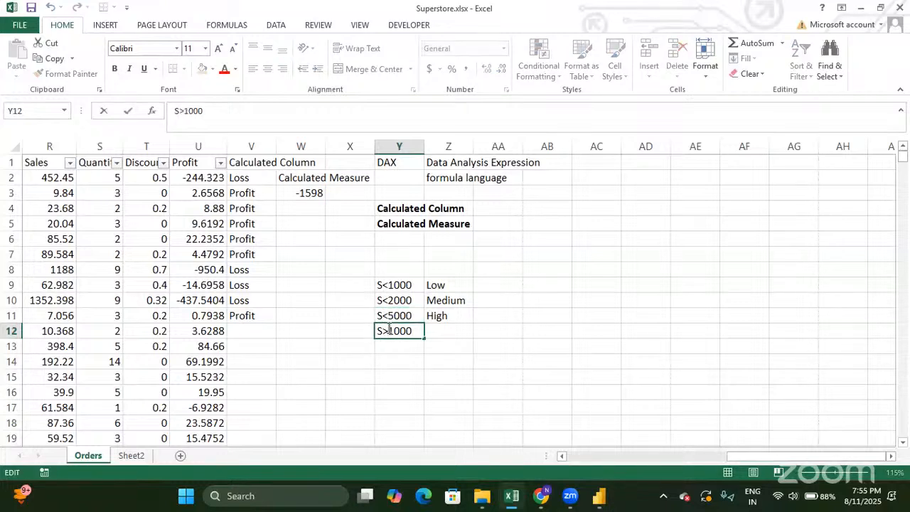
key("BackSpace")
type("<")
left_click(419, 330)
type("0")
key("Tab")
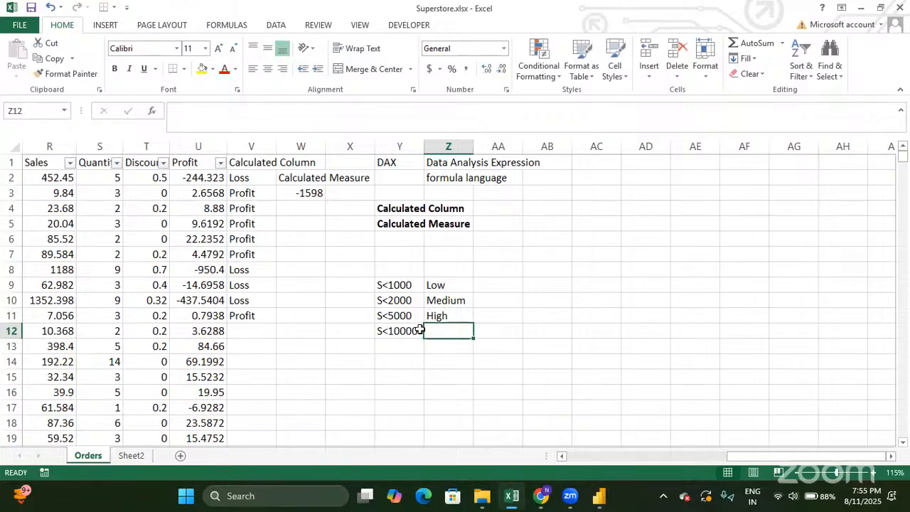
type("Very high")
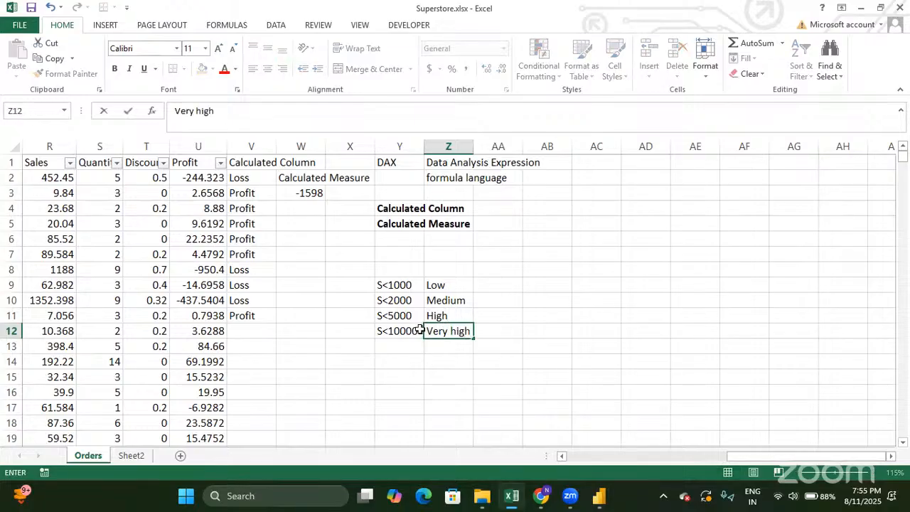
key("Return")
Step: Note the last sales condition S>10000 in Y13 with its category Extremely high in Z13
type("S")
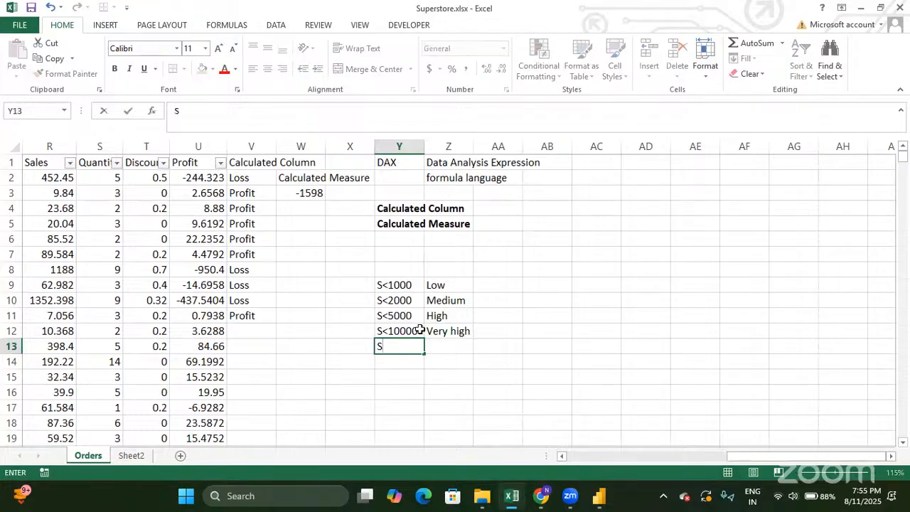
type(">100")
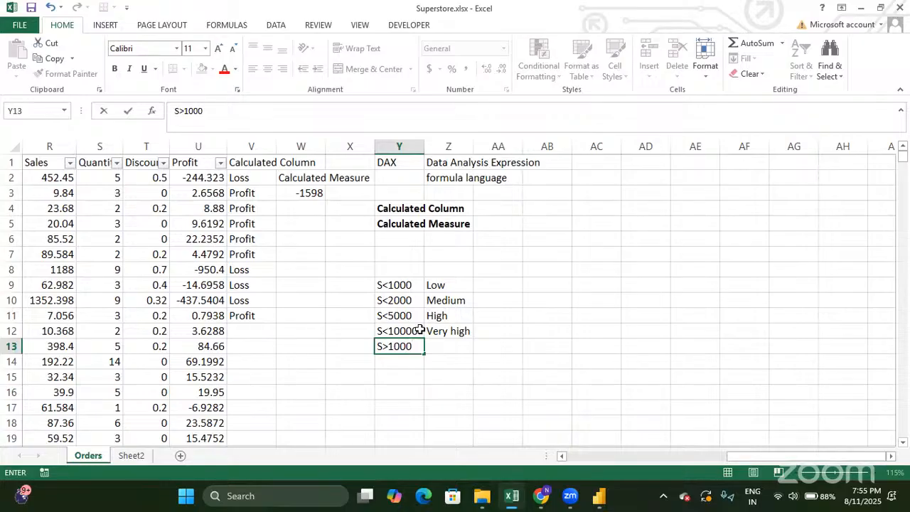
type("0")
key("Tab")
type("Ext")
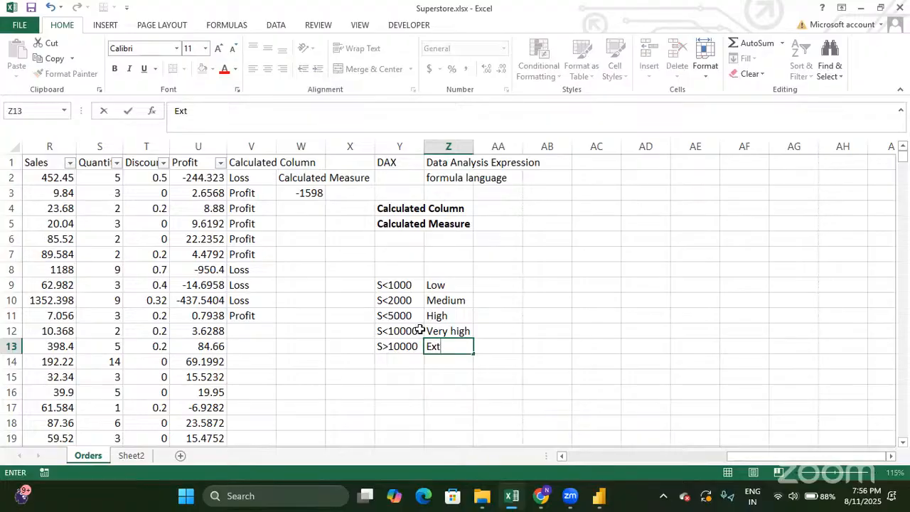
type("remely high")
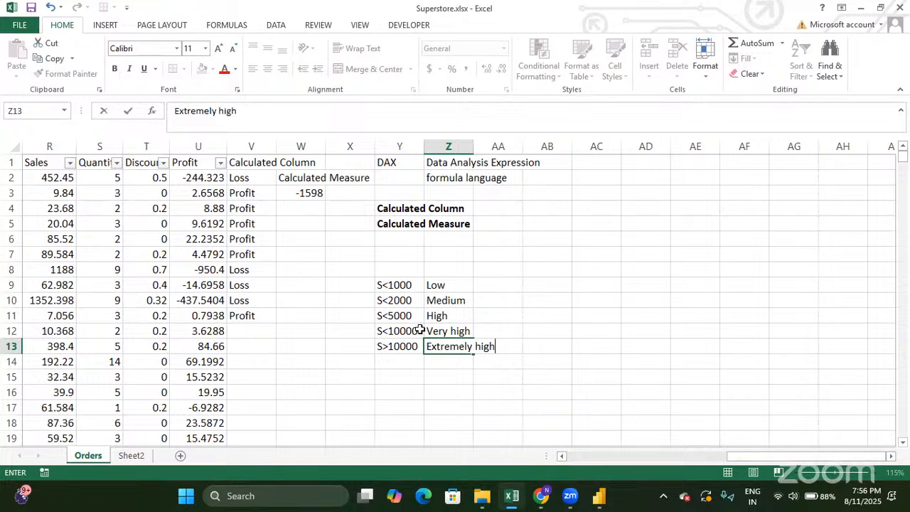
key("Return")
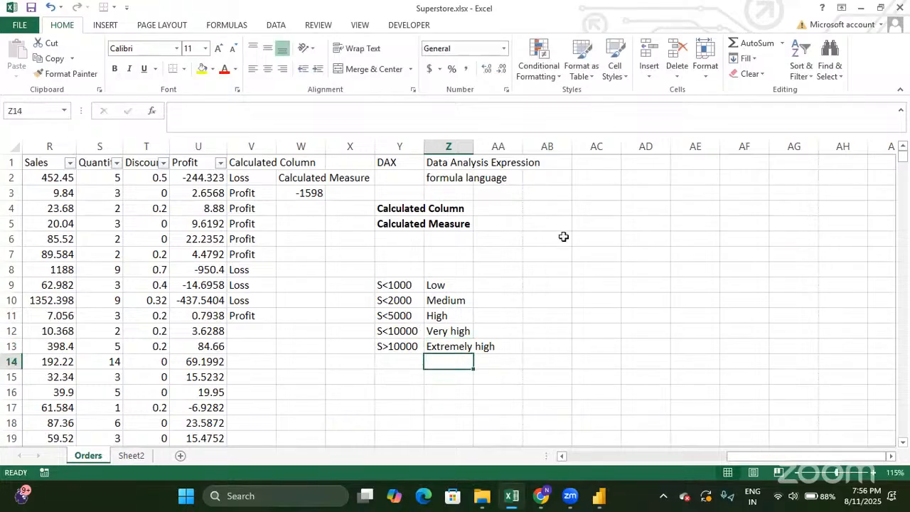
Step: Review the five sales conditions and their categories in the range Y9:Z13, from Low to Extremely high
key("Up")
key("shift+Up")
key("shift+Up")
key("shift+Up")
key("shift+Up")
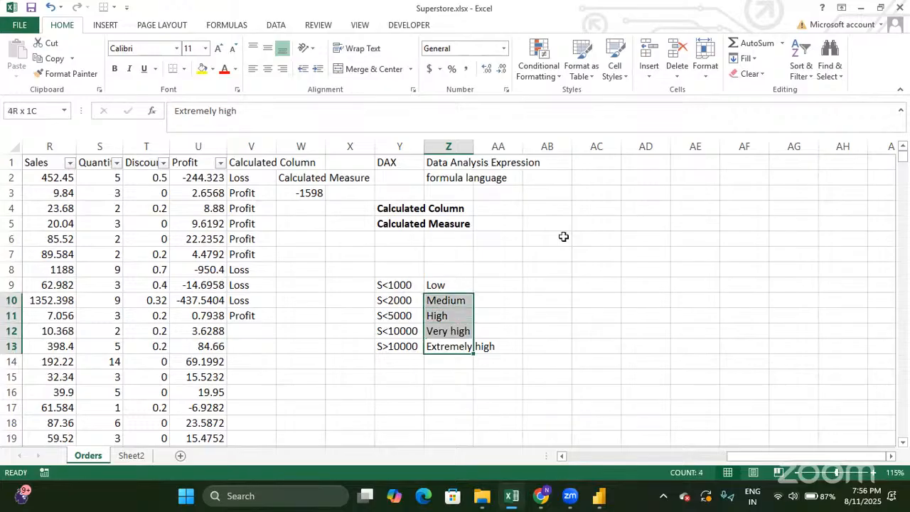
key("shift+Left")
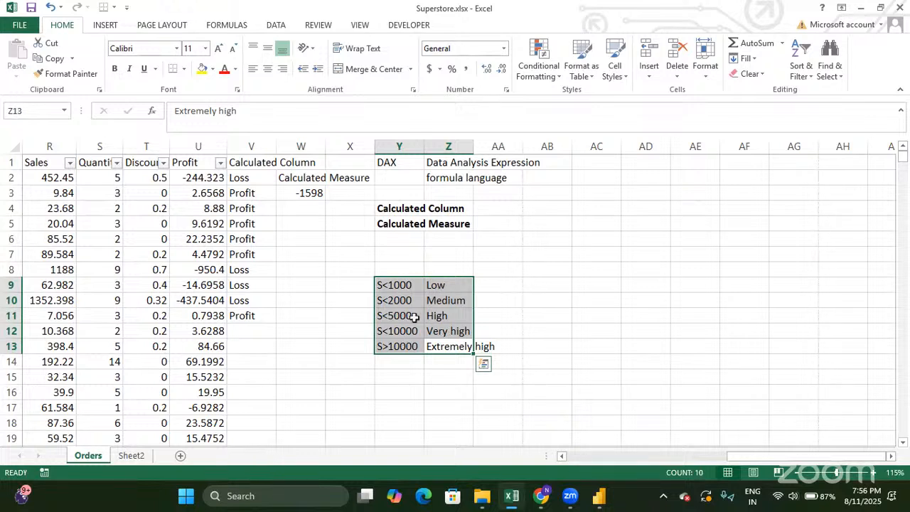
left_click(390, 286)
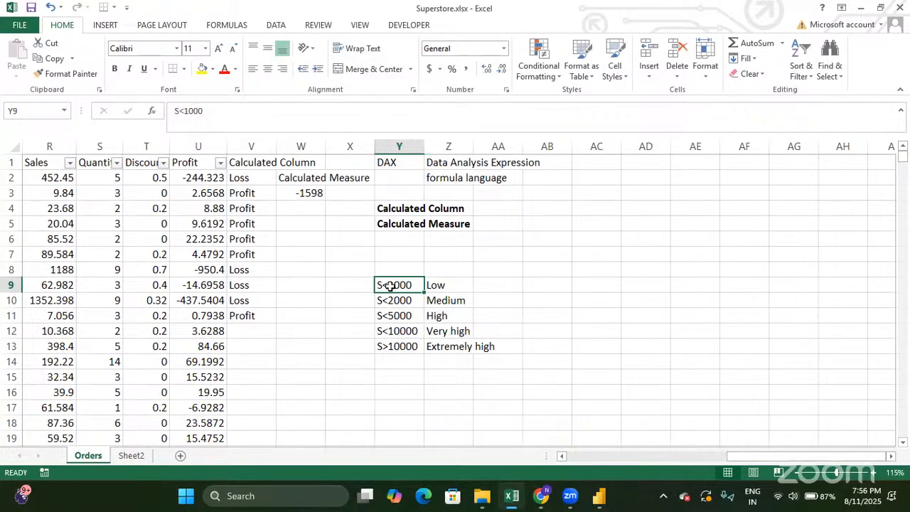
left_click(436, 286)
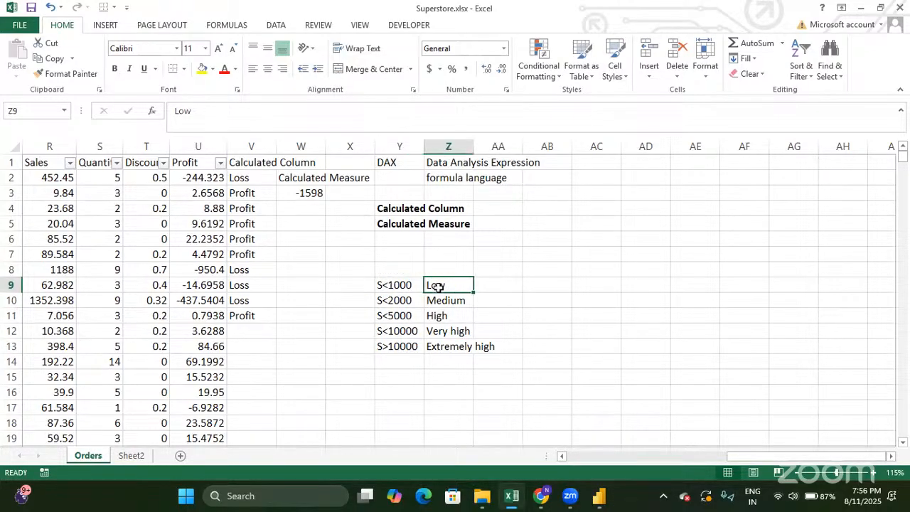
left_click(405, 302)
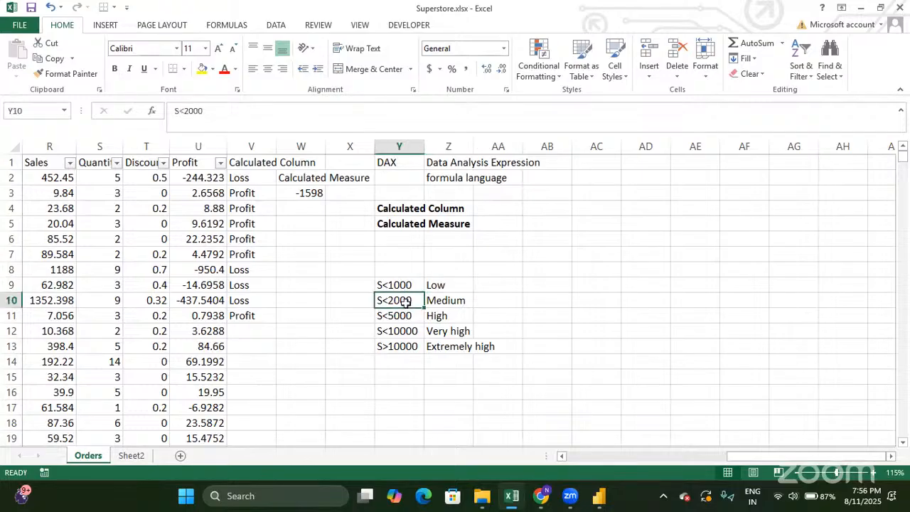
left_click(405, 285)
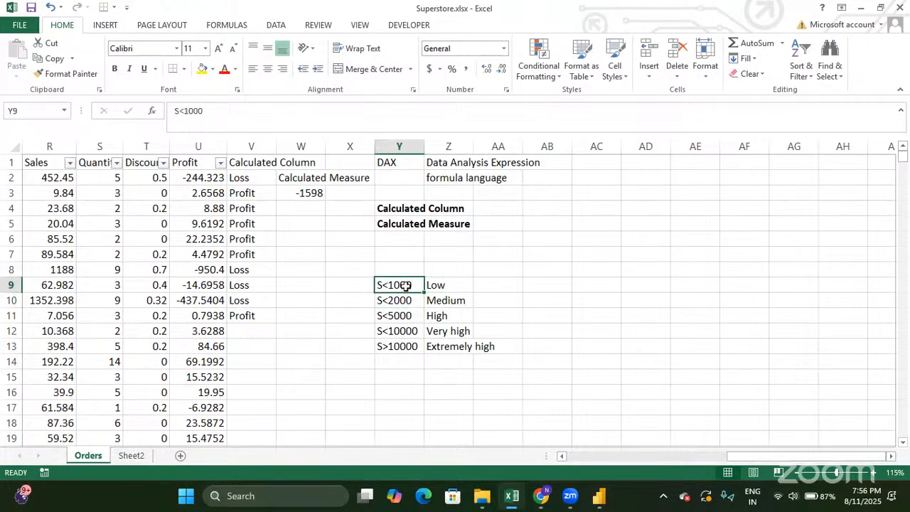
left_click(405, 301)
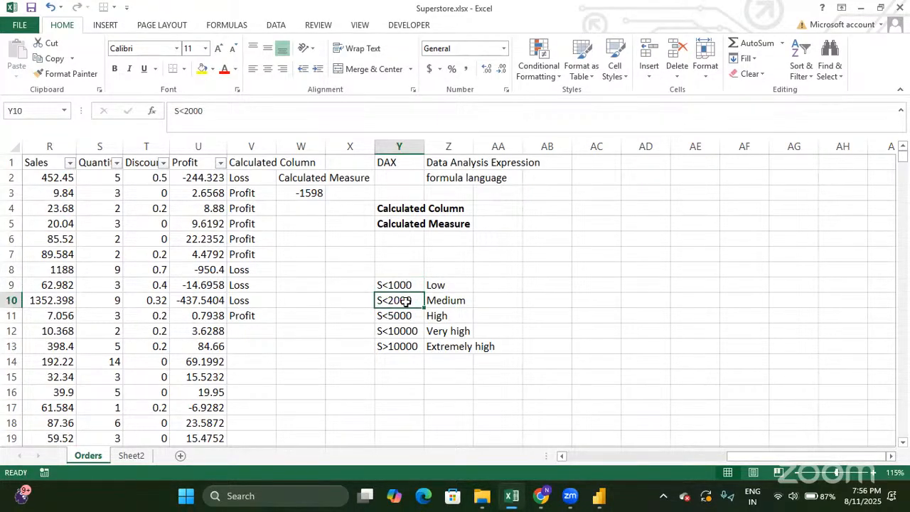
left_click(443, 302)
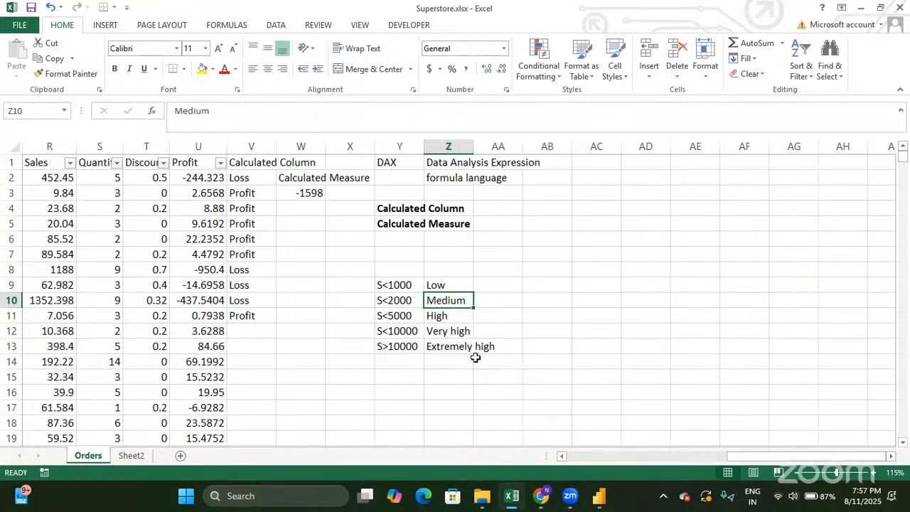
key("Up")
key("Left")
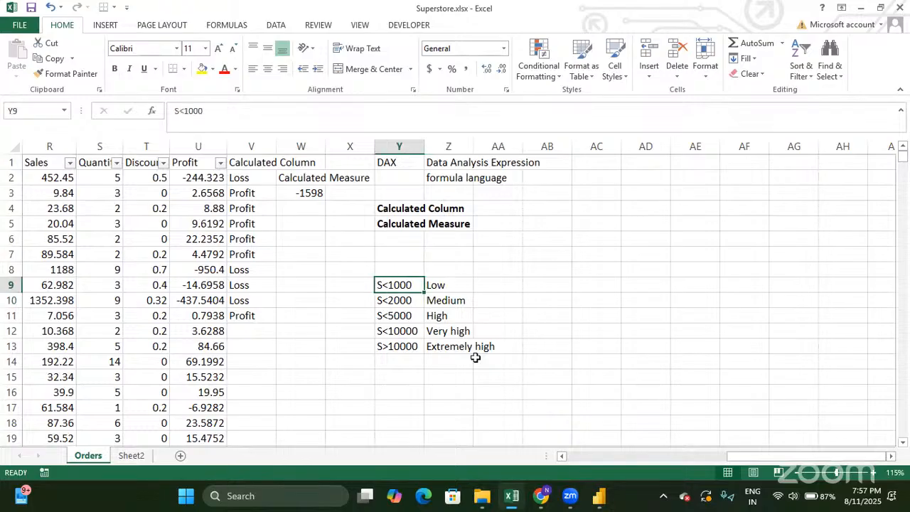
key("shift+Right")
key("shift+Down")
key("shift+Down")
key("shift+Down")
key("shift+Down")
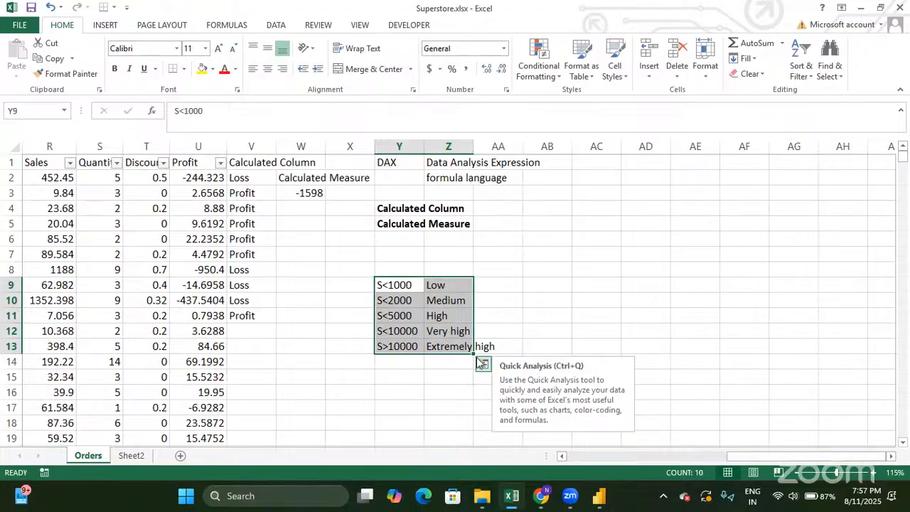
left_click(465, 347)
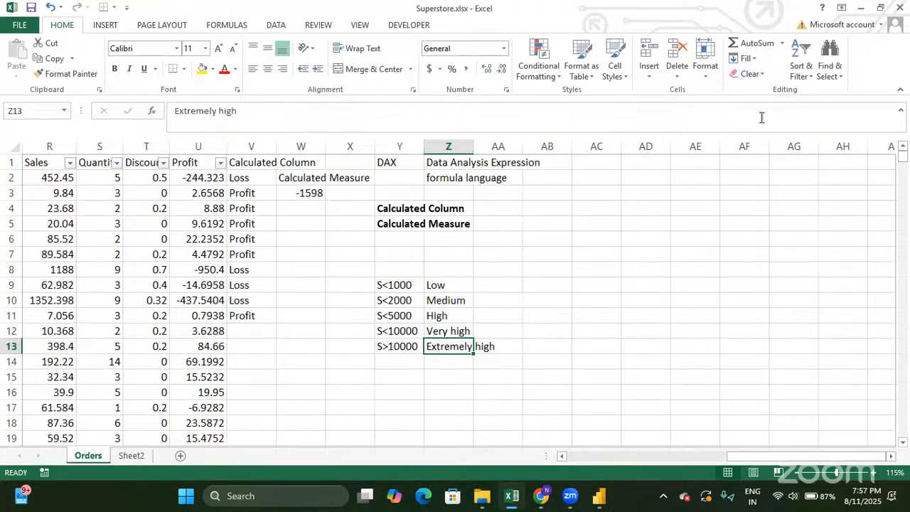
Step: Switch to Power BI Desktop and add a new calculated column named Sales Catg to the Orders table
left_click(860, 7)
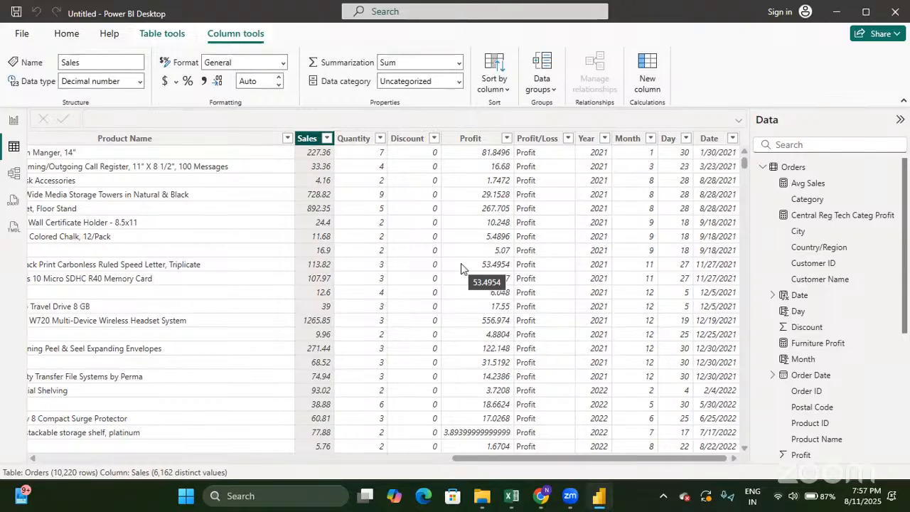
left_click(652, 68)
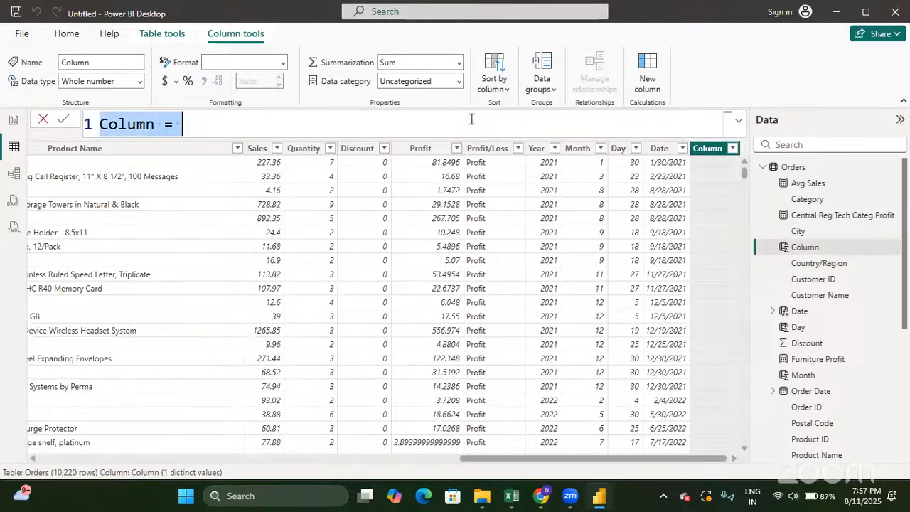
type("S")
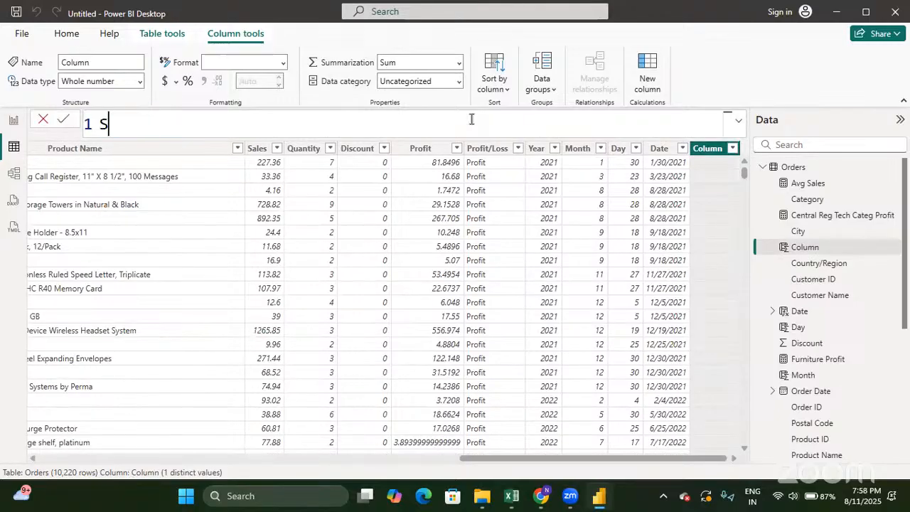
type("ales Catg")
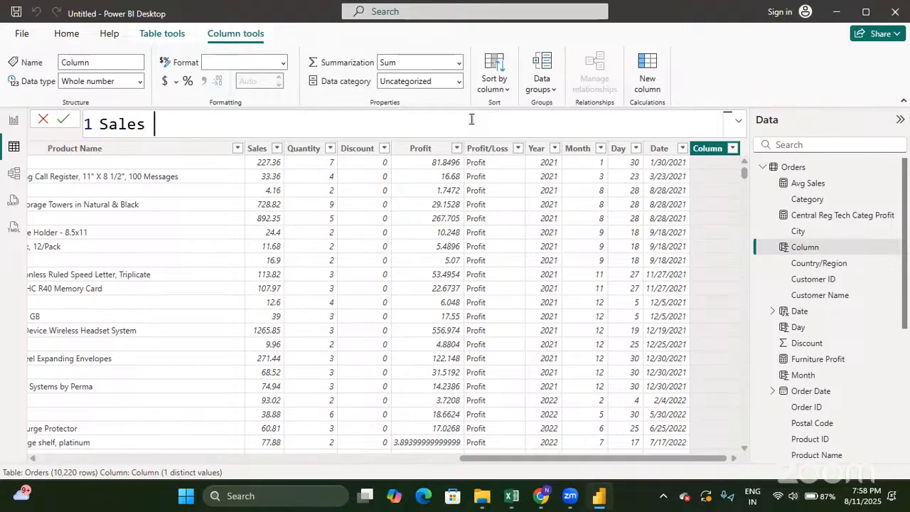
type(" =")
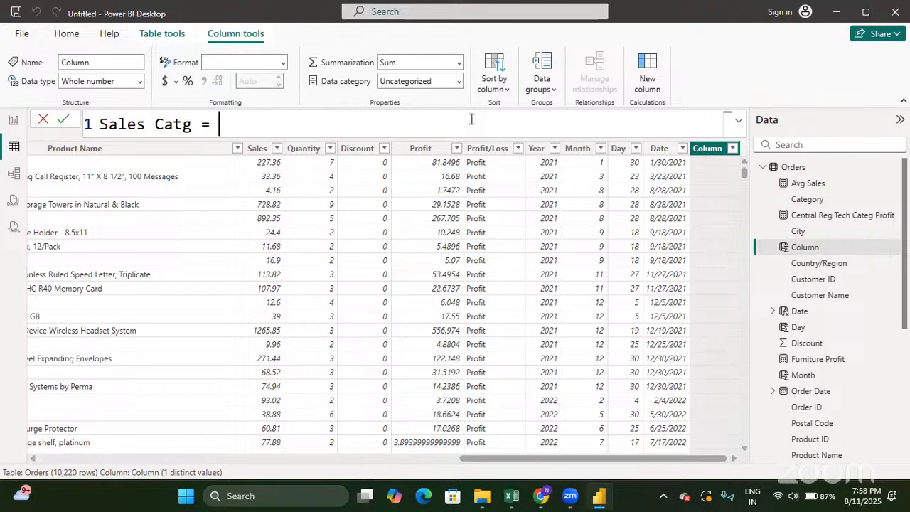
Step: Start the Sales Catg formula with an IF that returns "Low Sales" when Orders[Sales] < 1000
type(" if")
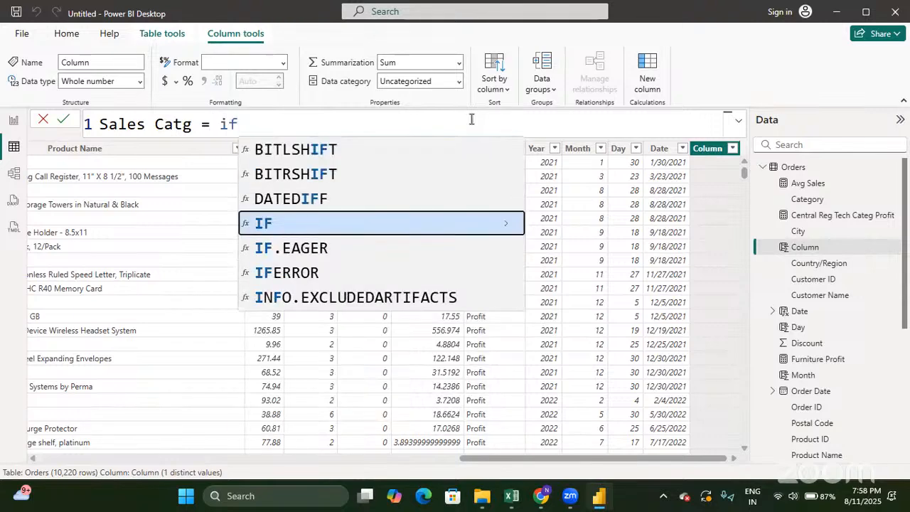
key("Tab")
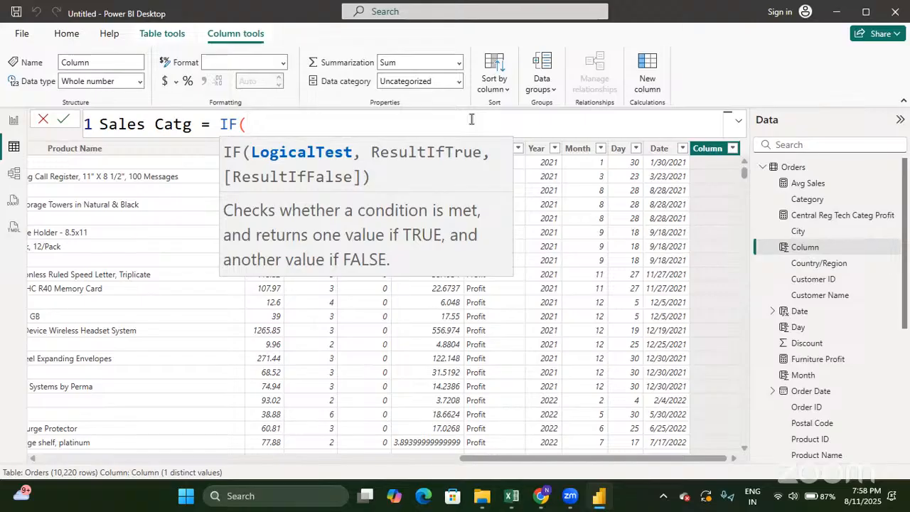
type("sa")
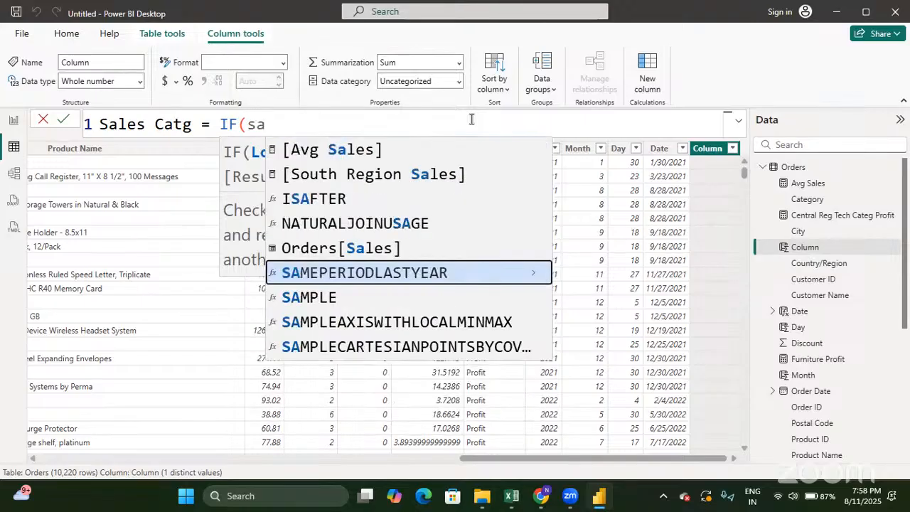
key("Up")
key("Tab")
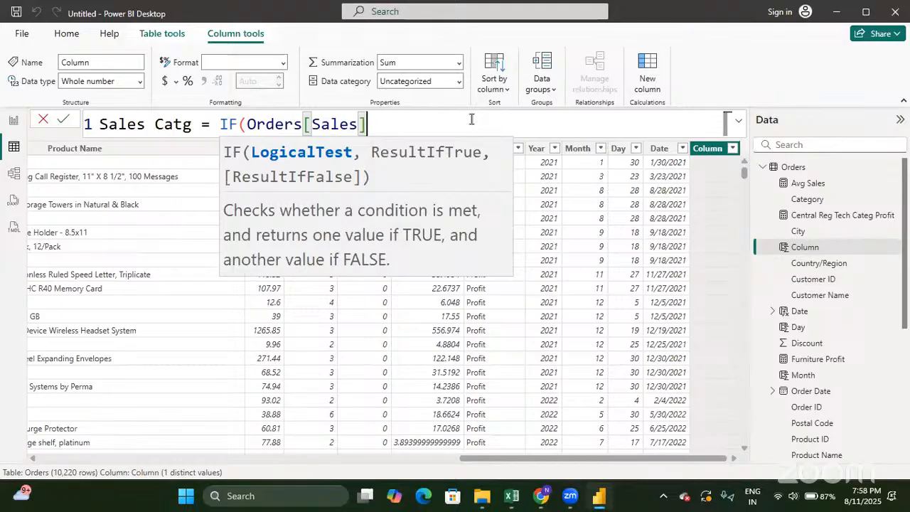
type("<")
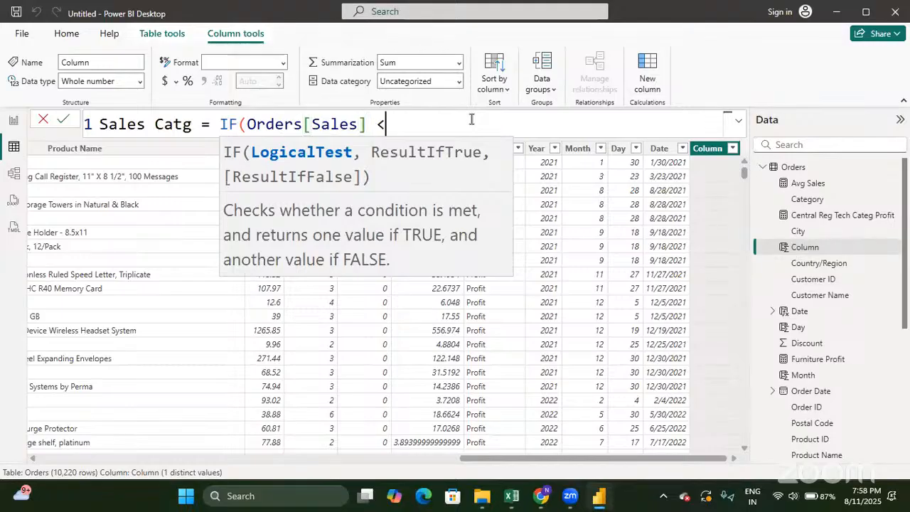
type(" 1000, \"")
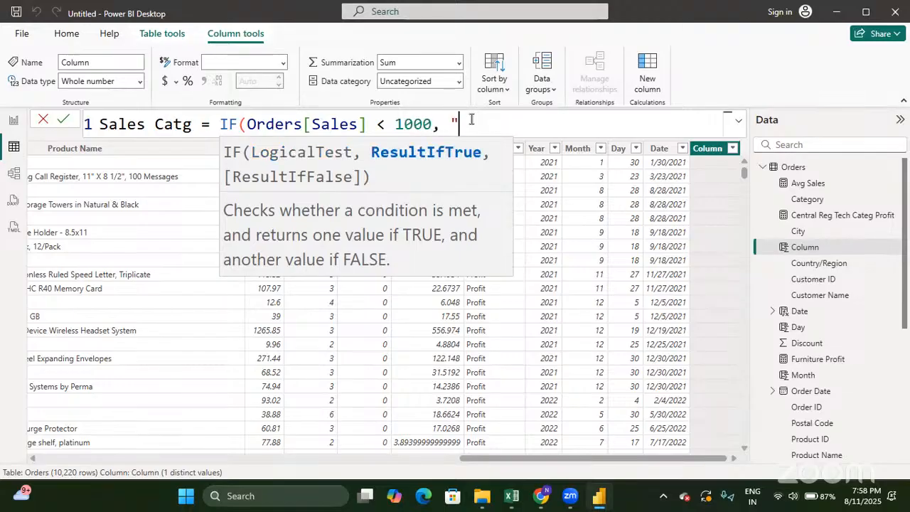
type("Low Sales")
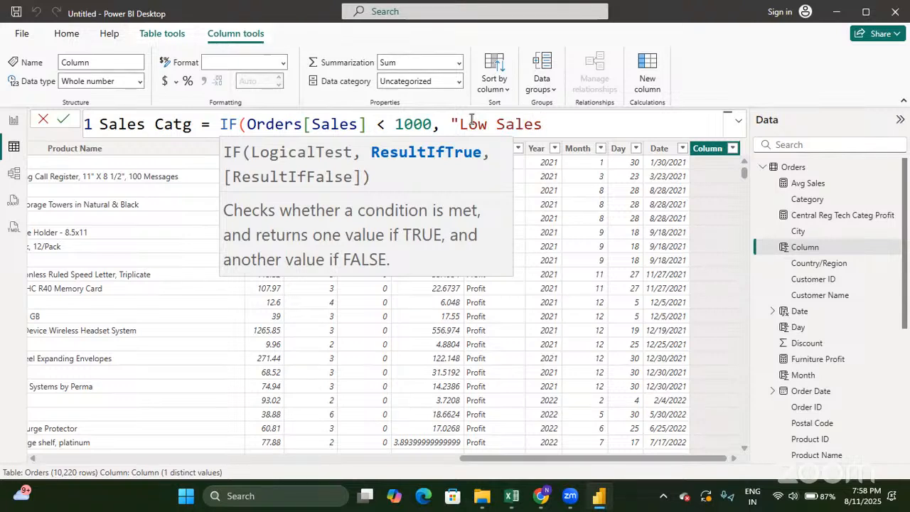
type("\",")
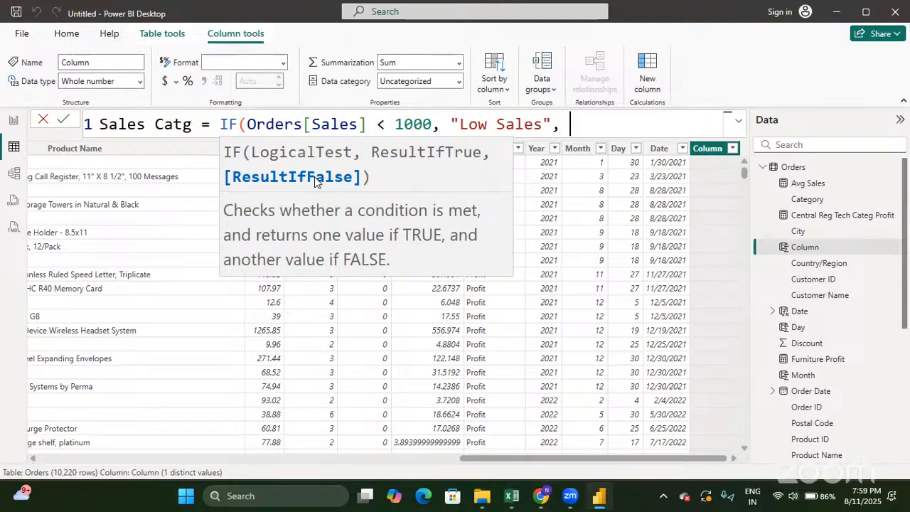
Step: Nest a second IF as the false result, returning "Medium Sales" when Orders[Sales] < 2000
type("if")
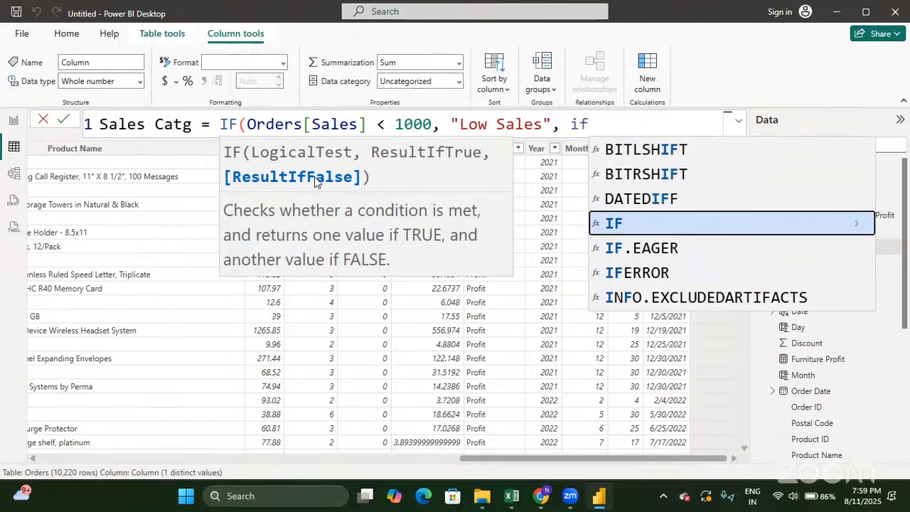
key("Tab")
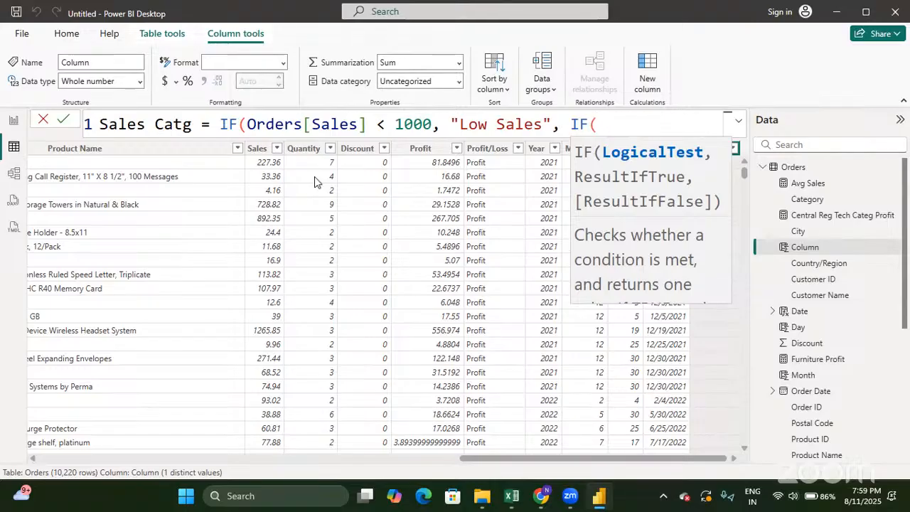
type("sa")
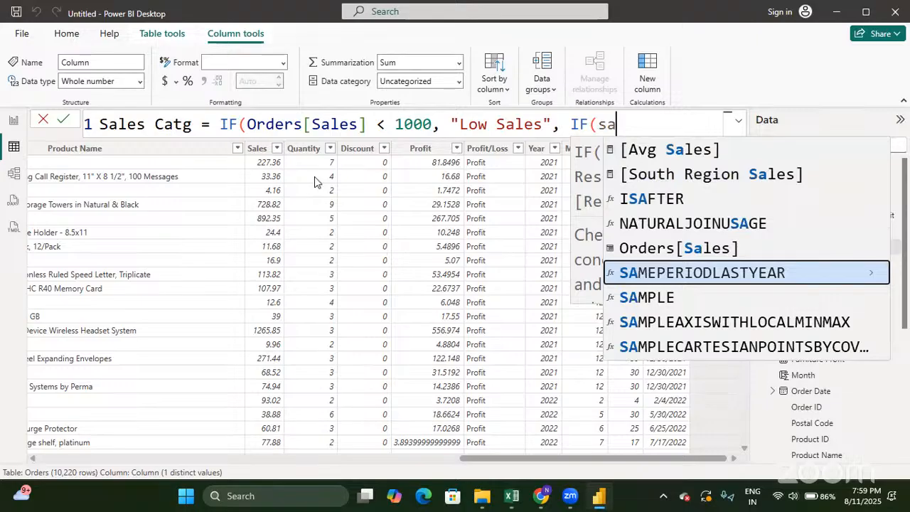
key("Up")
key("Tab")
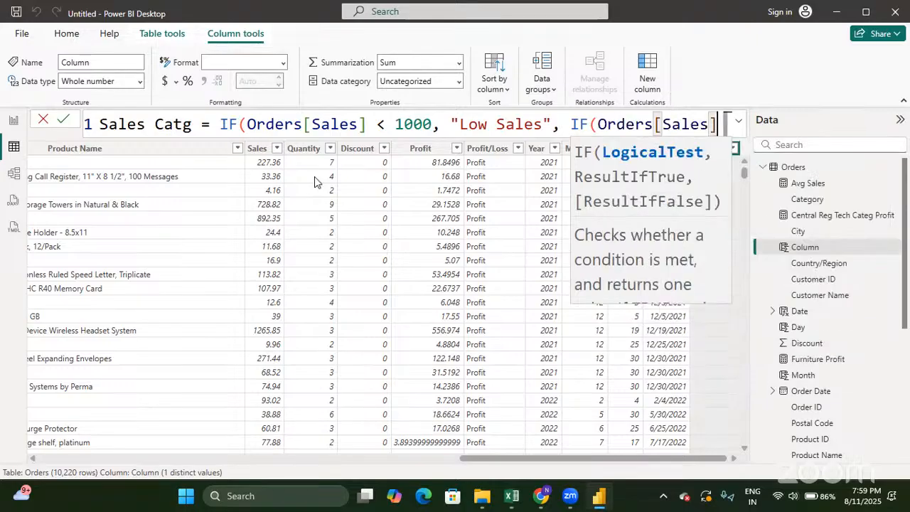
type("< ")
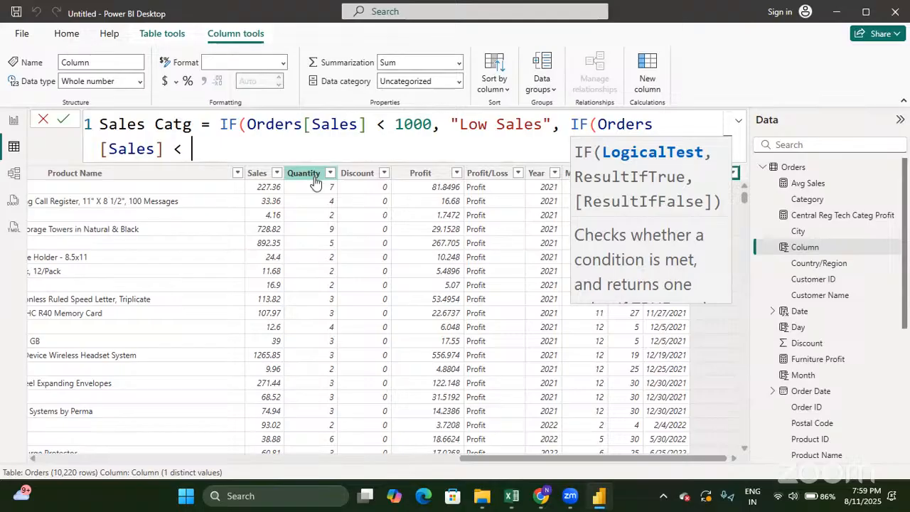
type("2000,")
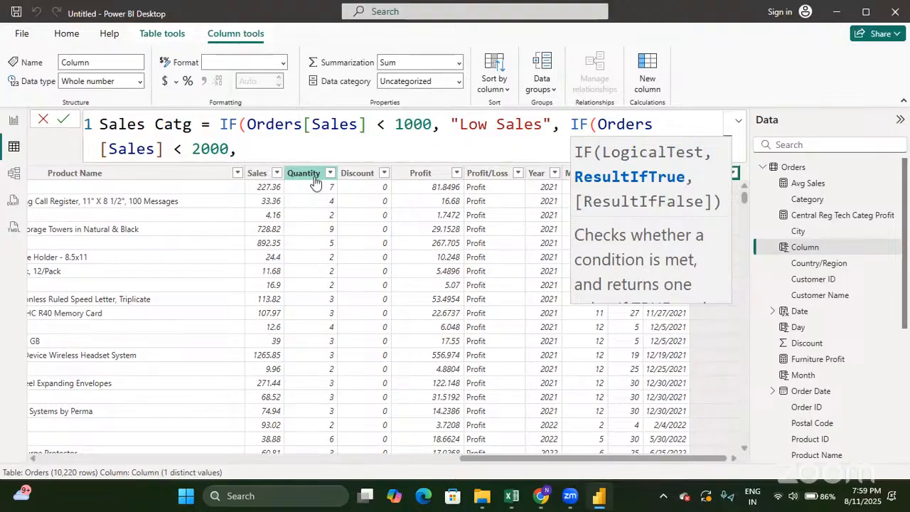
type("\"Medium Sa")
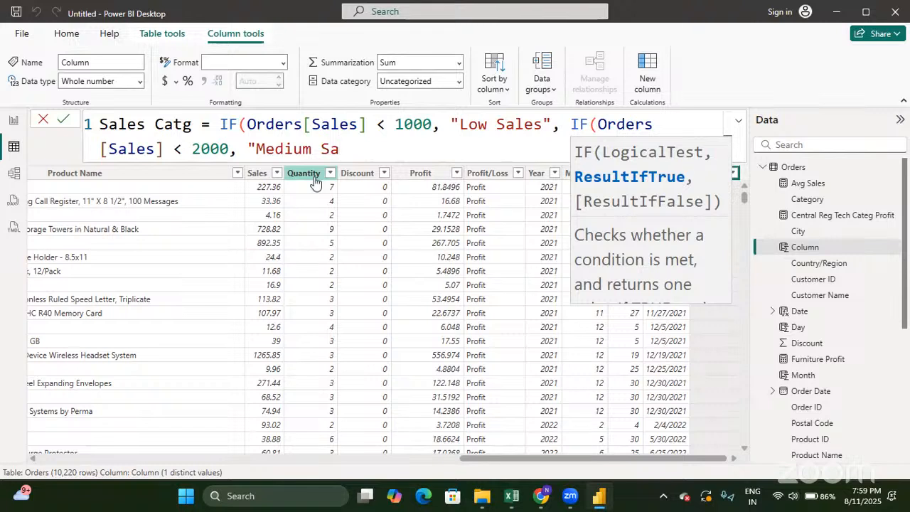
type("les\",")
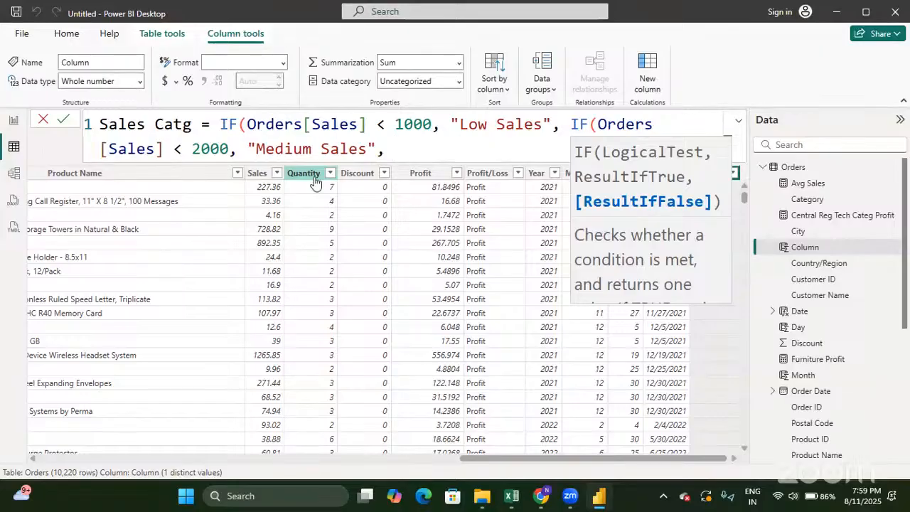
Step: Nest a third IF as the next false result, returning "High Sales" when Orders[Sales] < 5000
type("i")
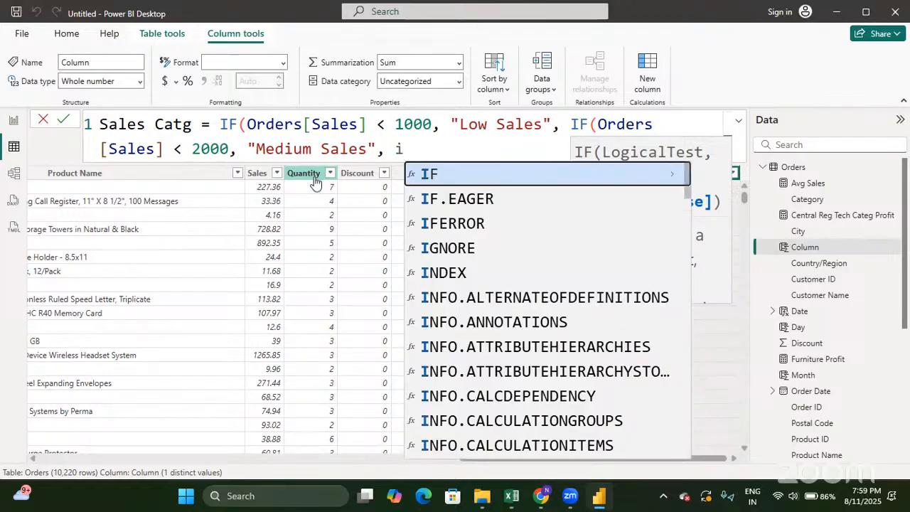
type("f")
key("Tab")
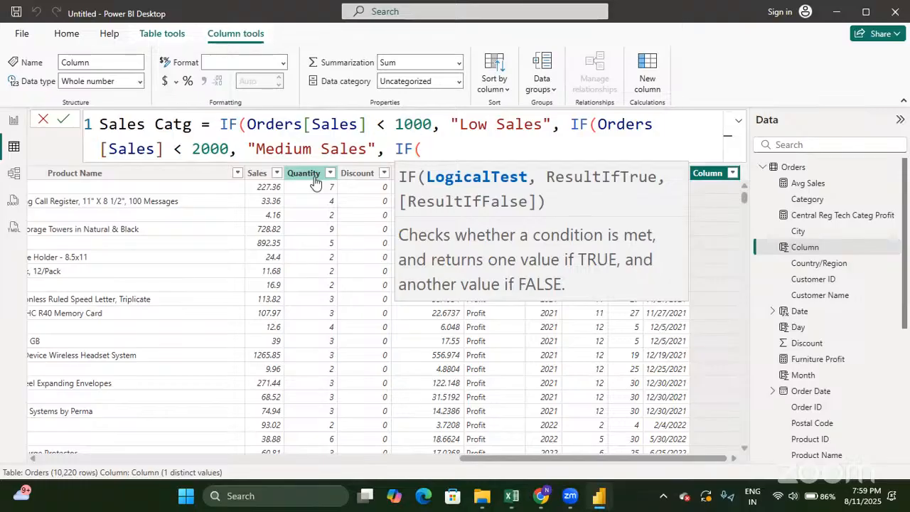
type("sak")
key("BackSpace")
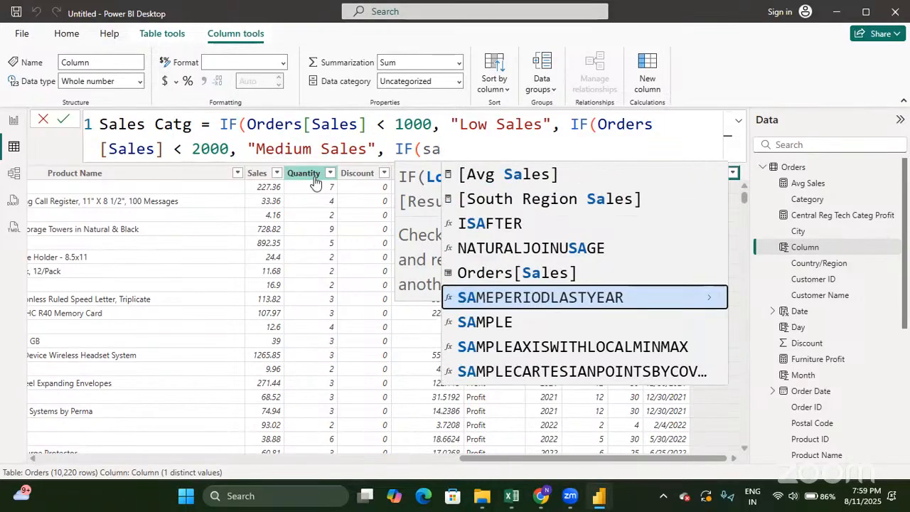
type("l")
key("Tab")
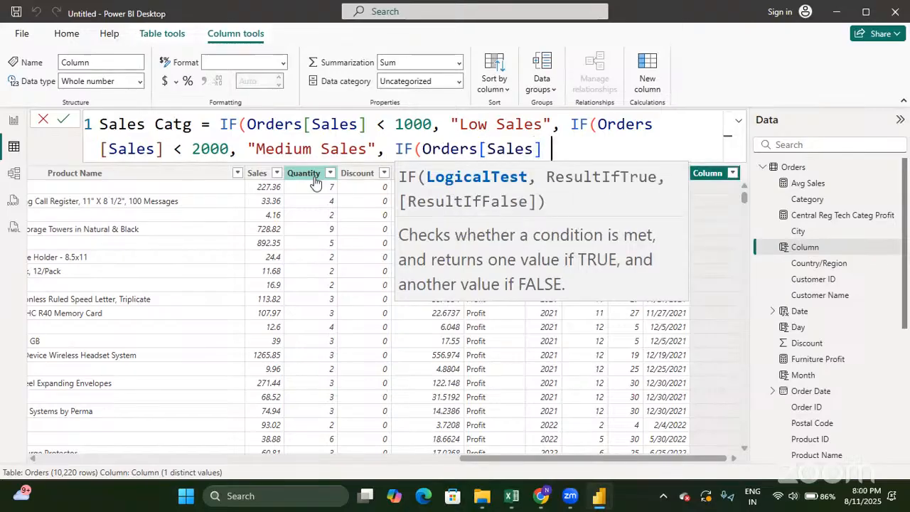
type("< 5000")
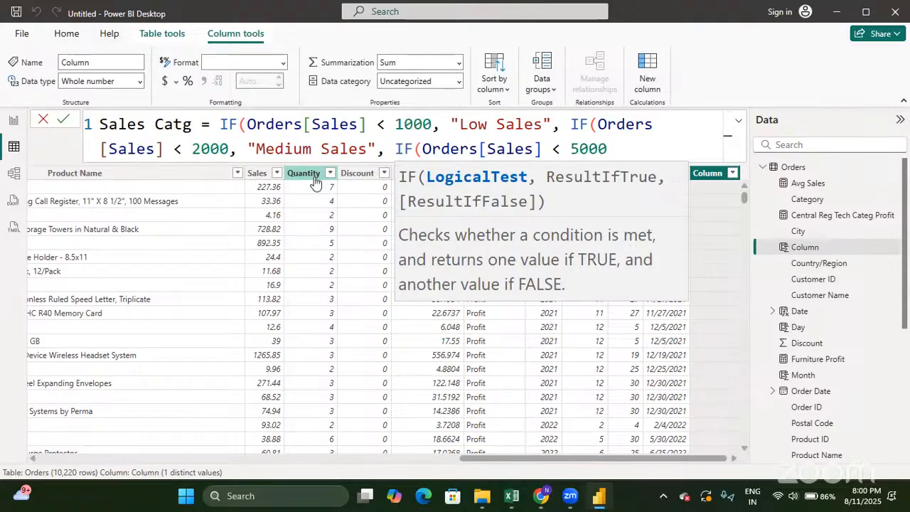
type(", ")
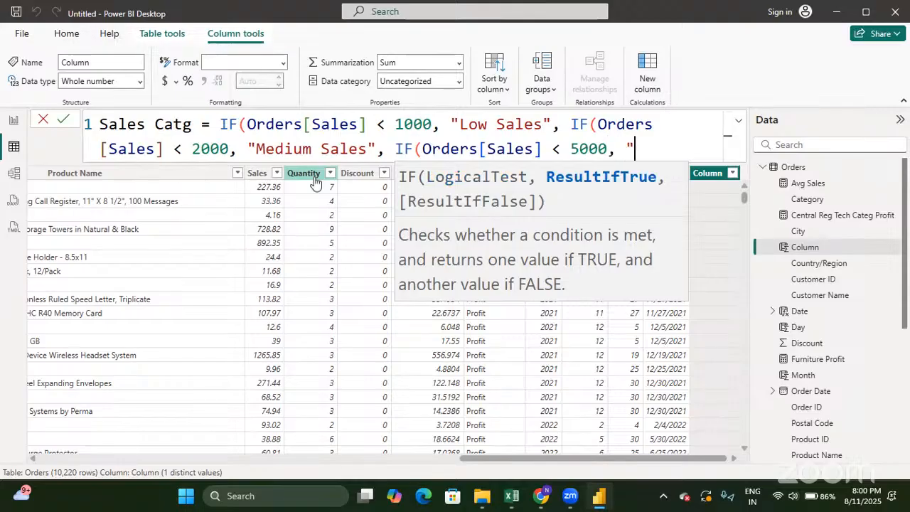
type("\"High ")
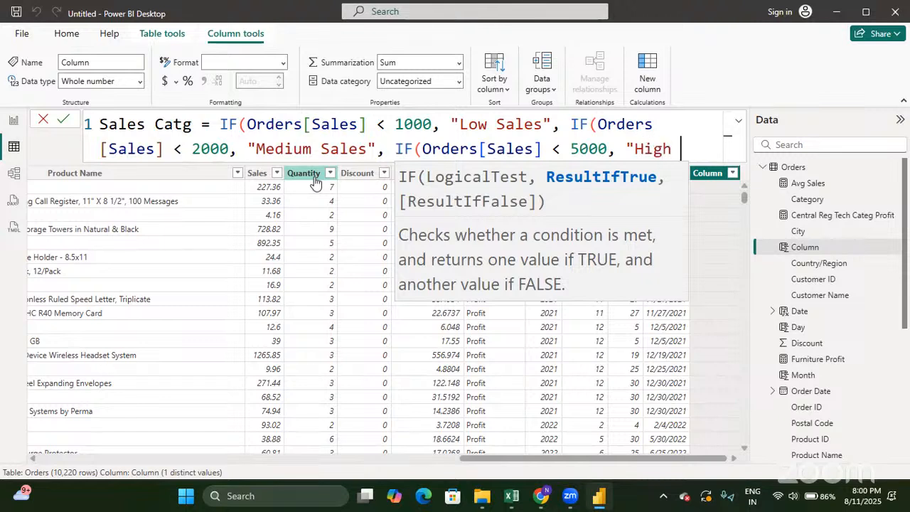
type("Sales")
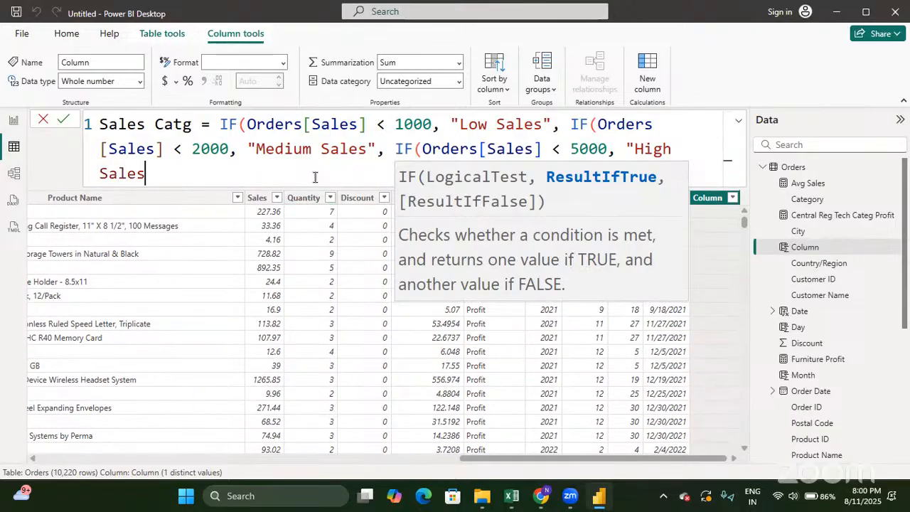
type("\", ")
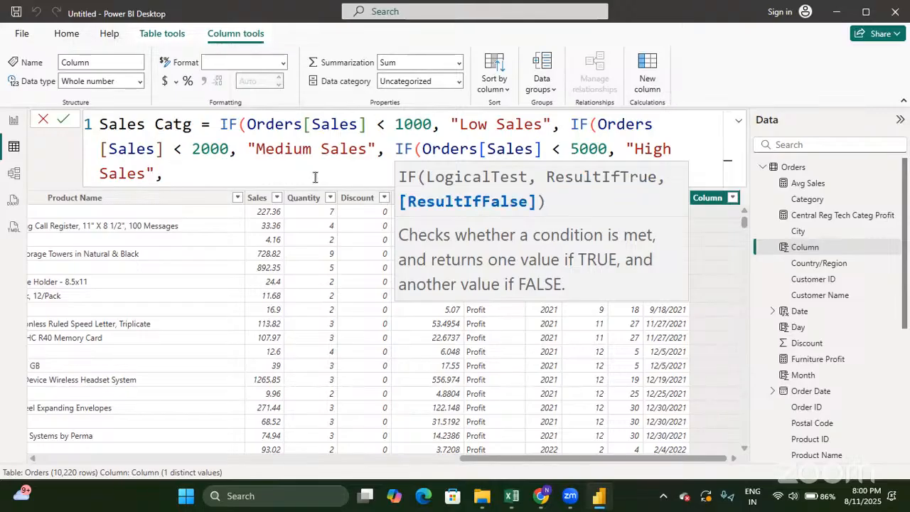
Step: Nest a fourth IF as the next false result, returning "Very High Sales" when Orders[Sales] < 10000
type("if")
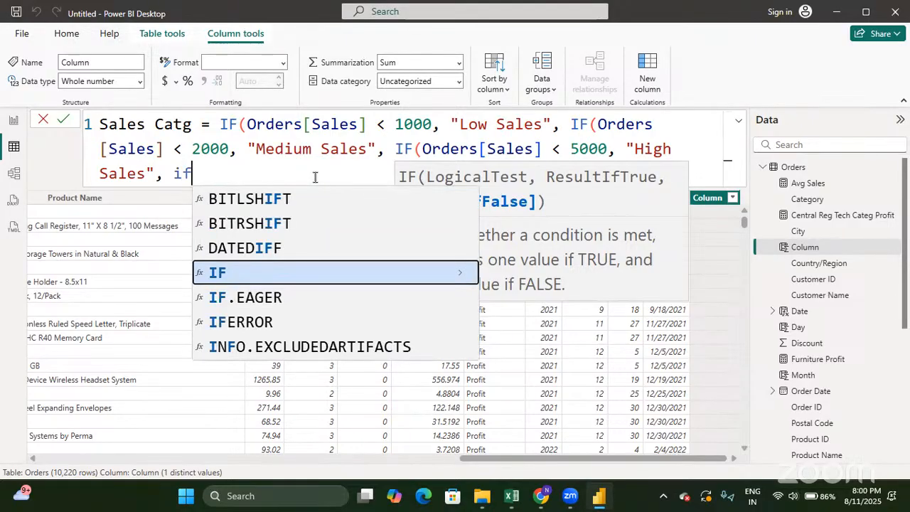
key("Tab")
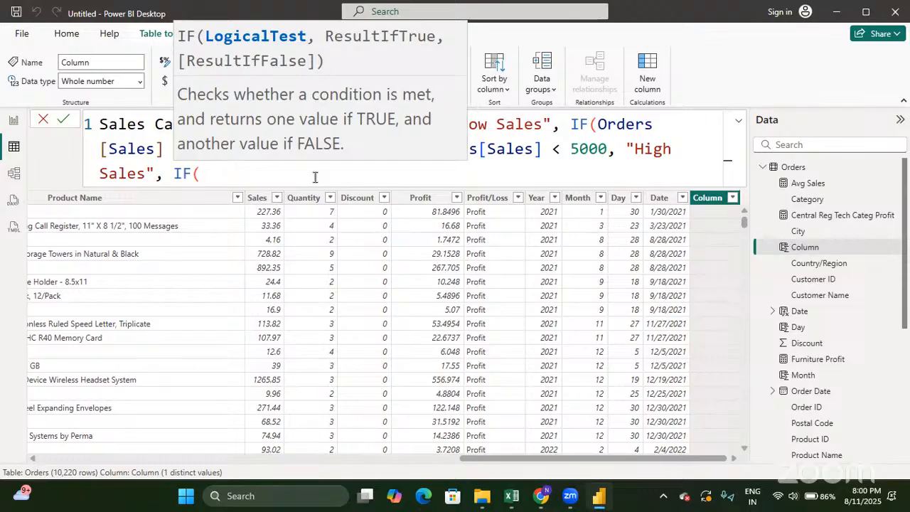
type("sa")
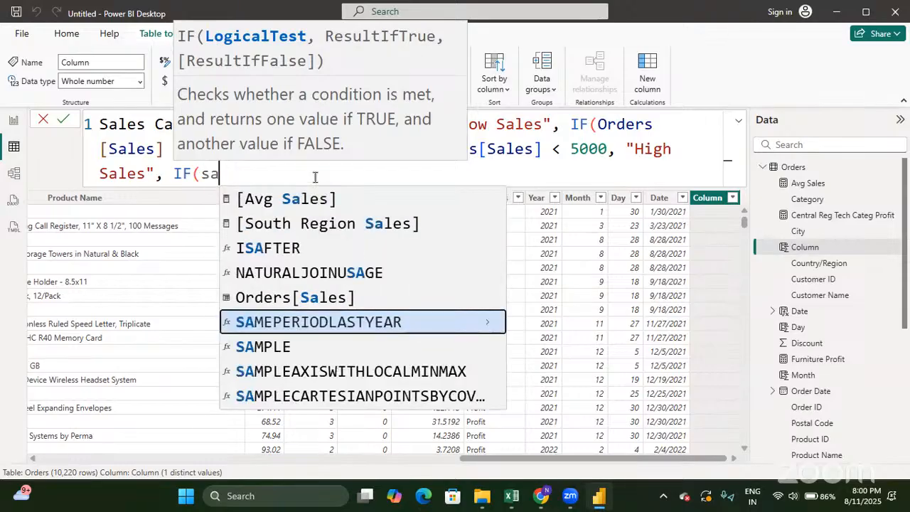
key("Up")
key("Tab")
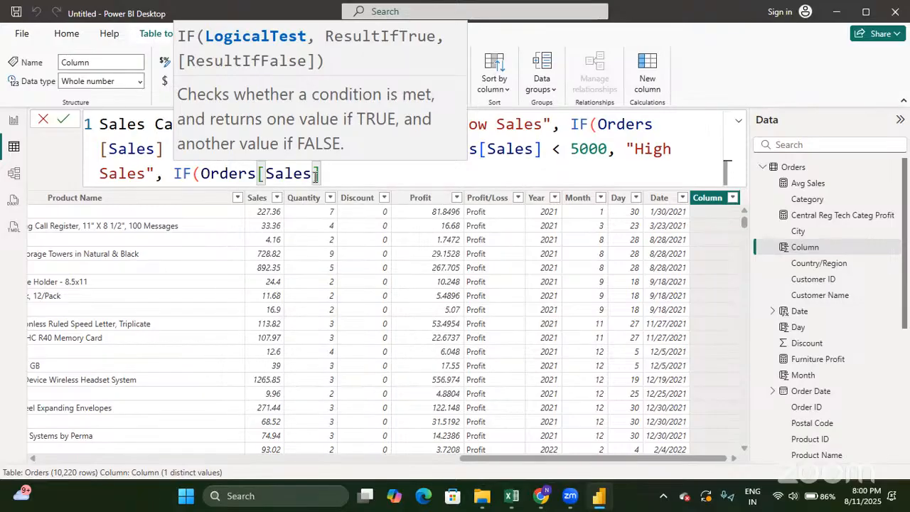
type("< ")
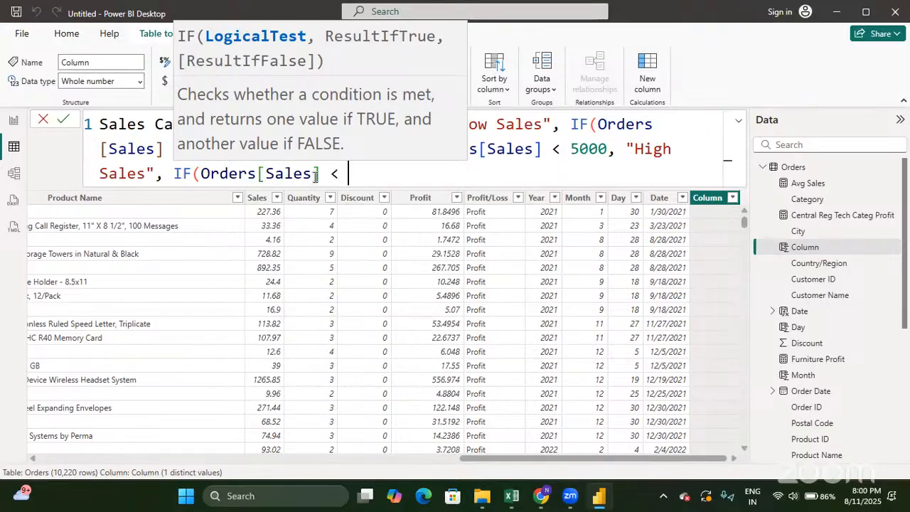
type("10000, ")
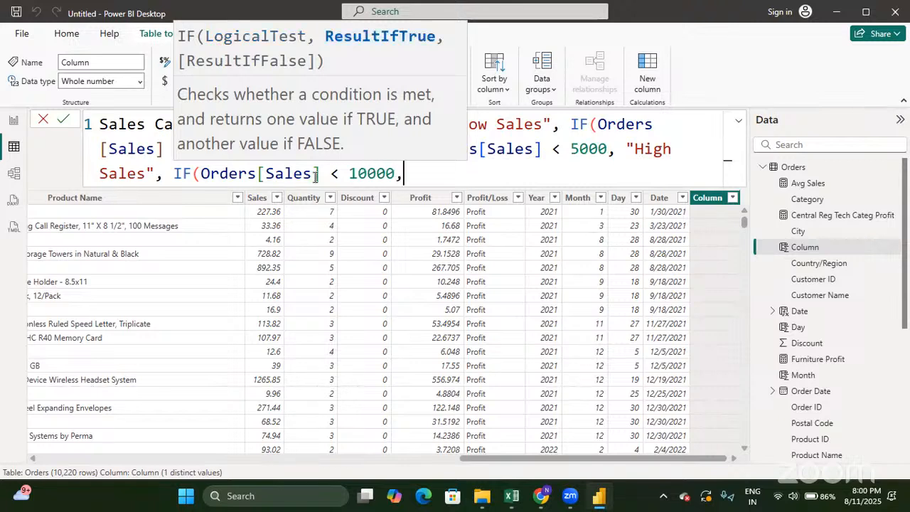
type("\"Very High")
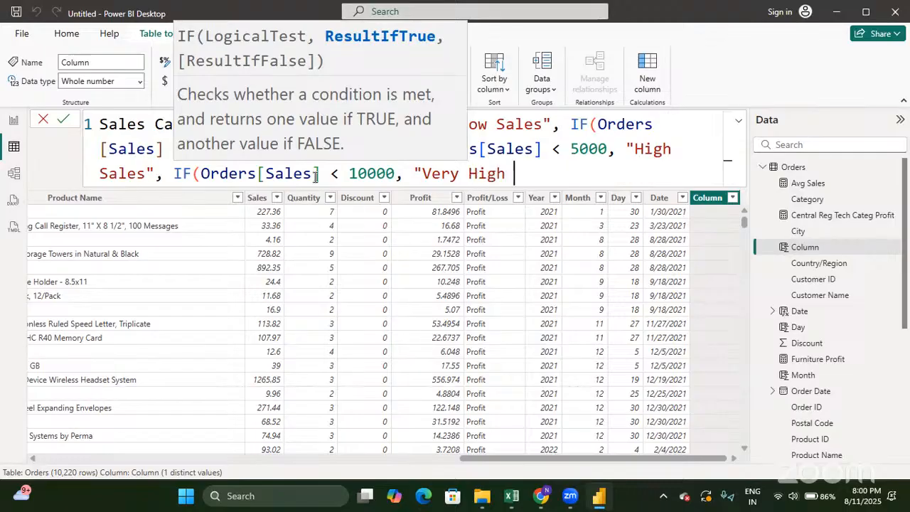
type(" Sales\"")
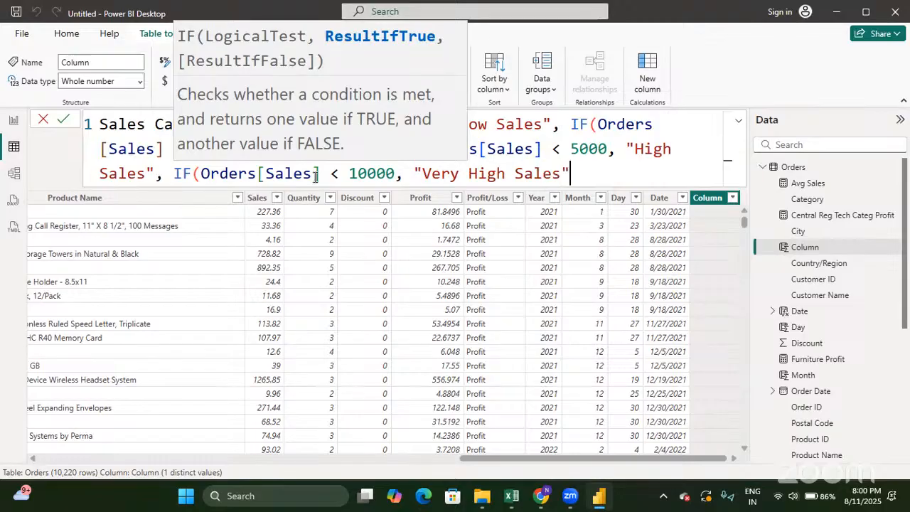
type(",")
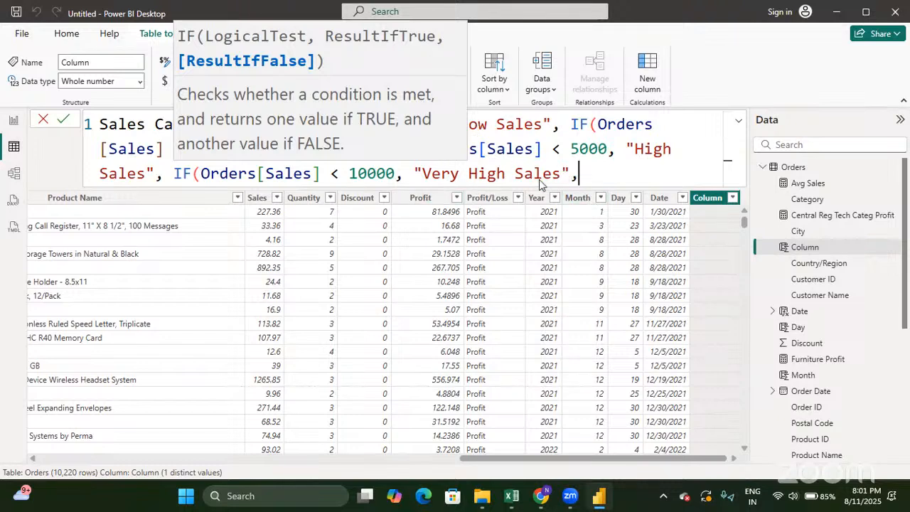
Step: Add "Extremely High Sales" as the final false result and close all four nested IFs
type("\"Extremely Hi")
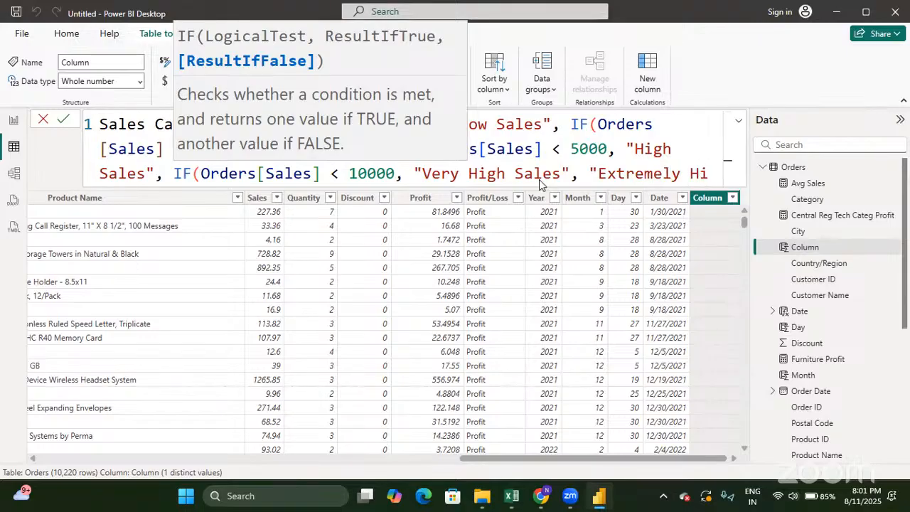
type("gh ")
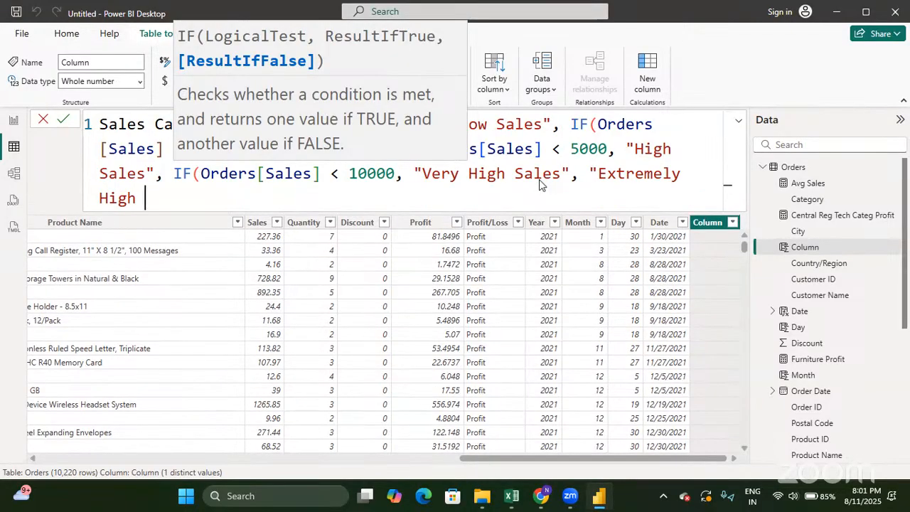
type("Sales\"")
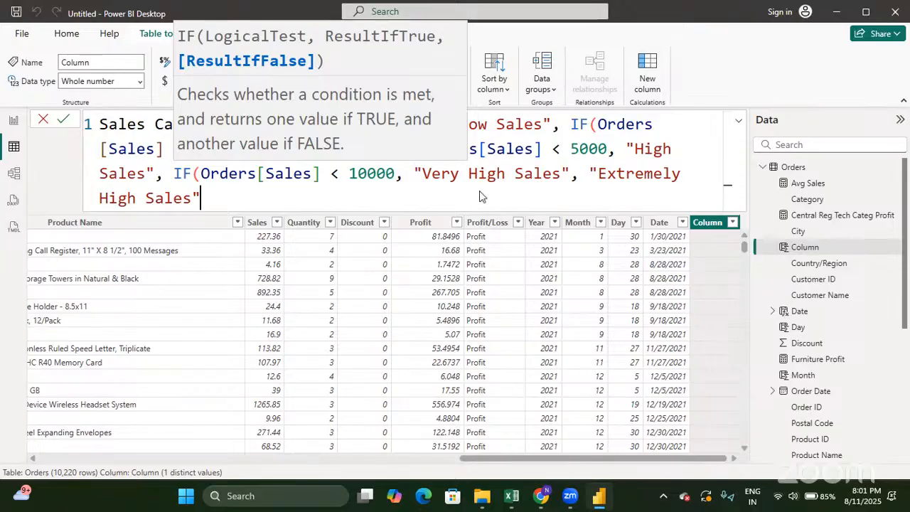
key("Escape")
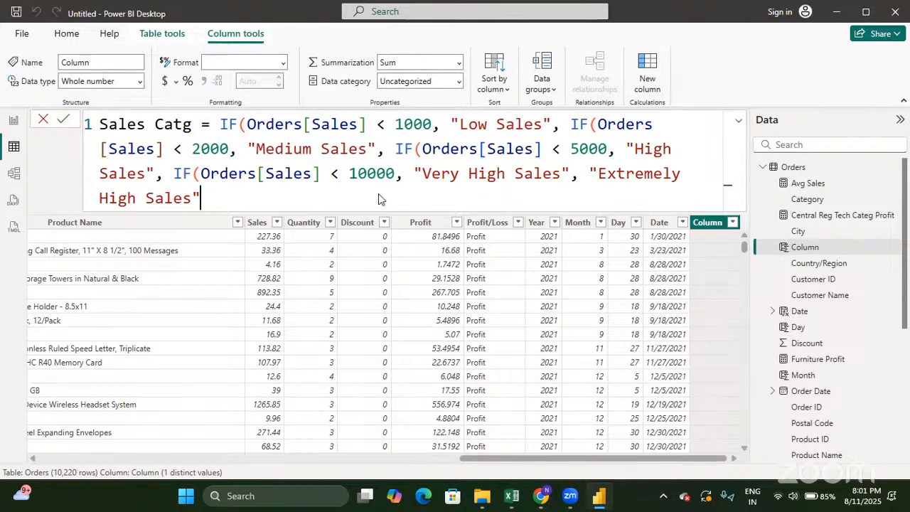
type(")")
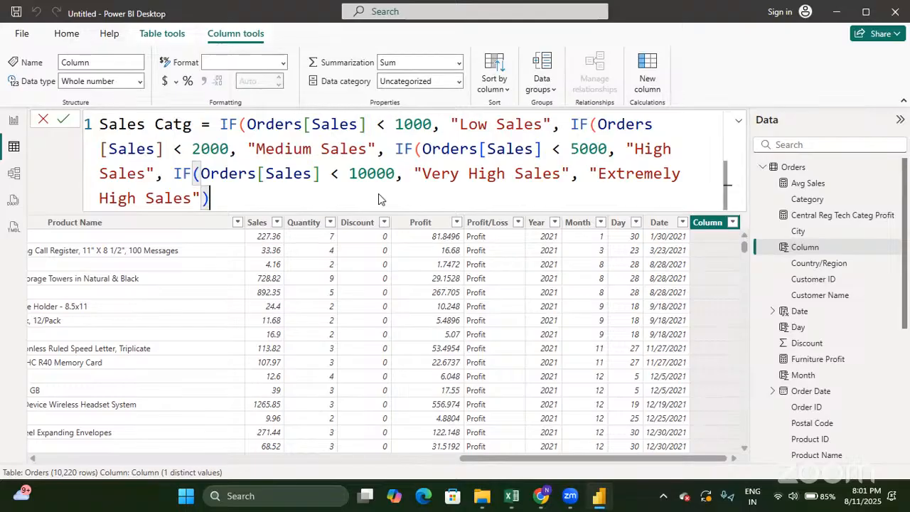
type("))")
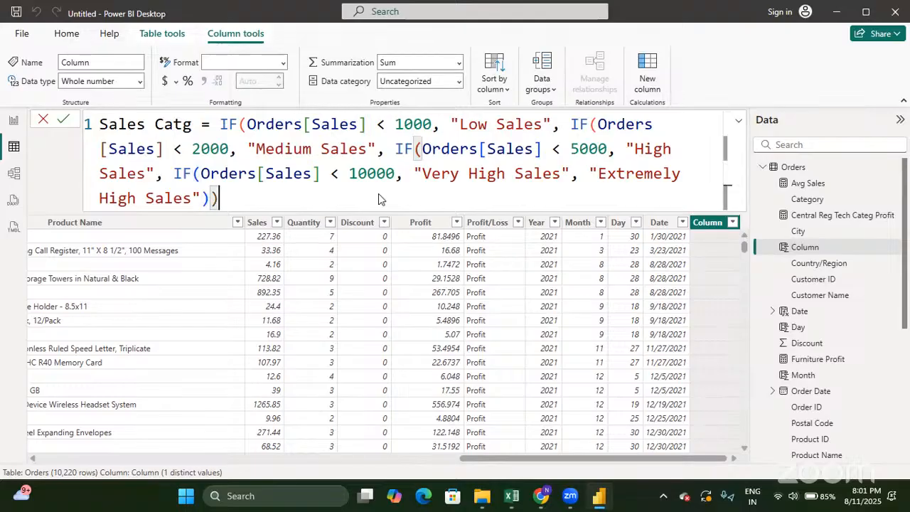
type(")")
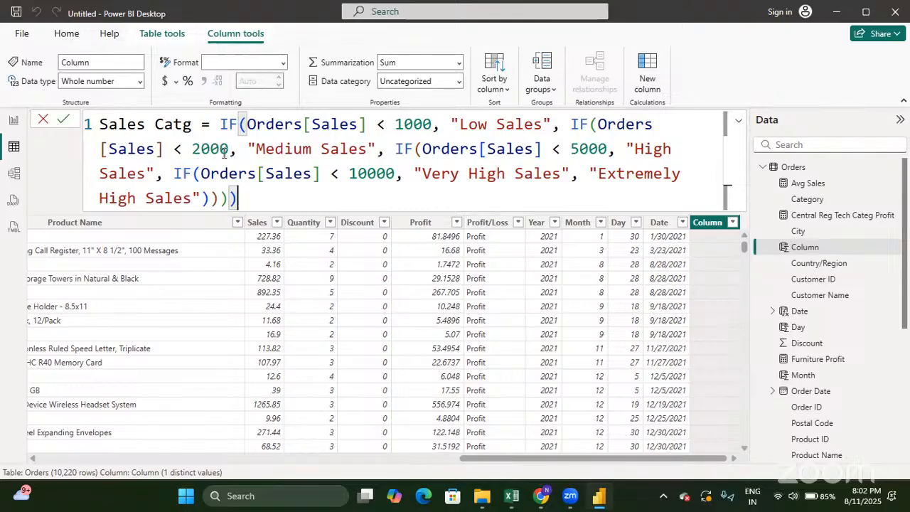
Step: Review the thresholds and result labels of each nested IF in the Sales Catg formula
left_click(318, 149)
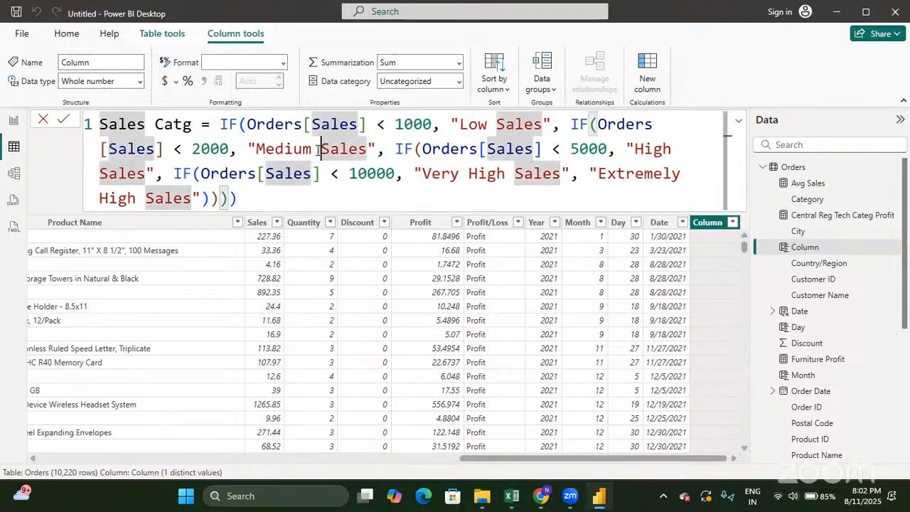
left_click(307, 150)
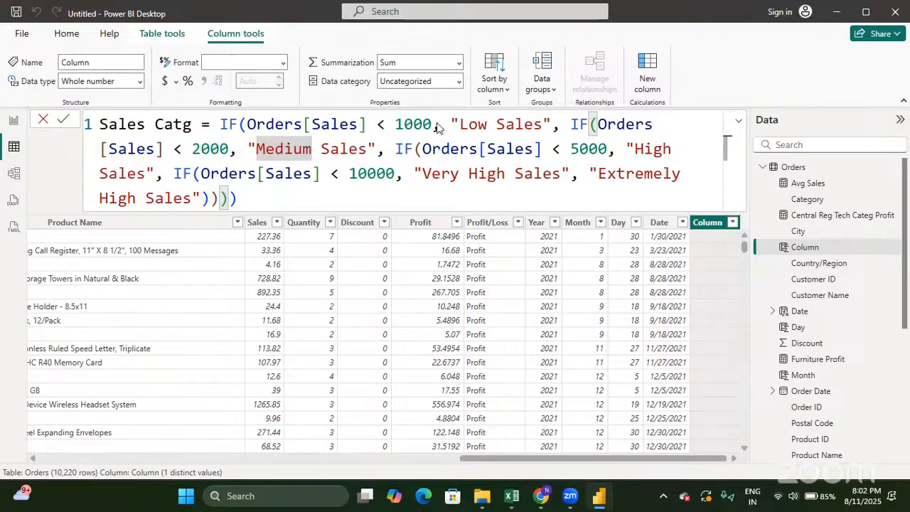
left_click(482, 149)
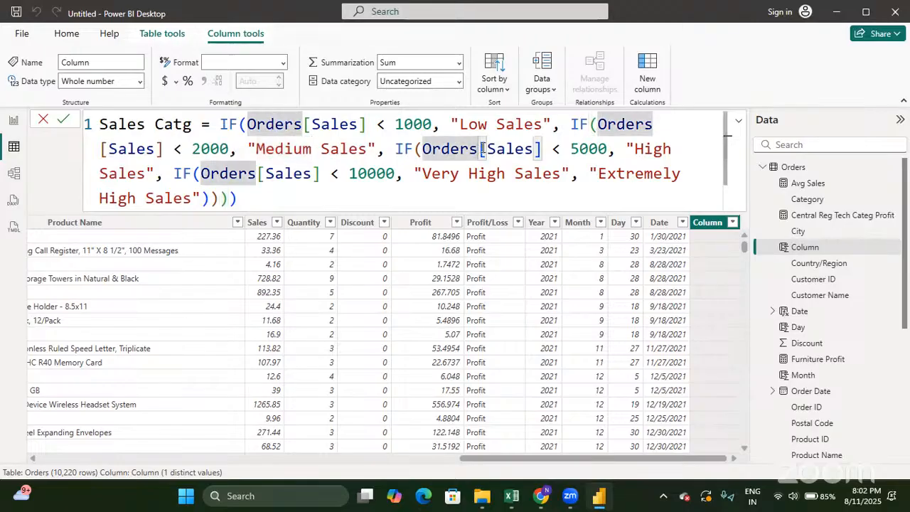
double_click(594, 150)
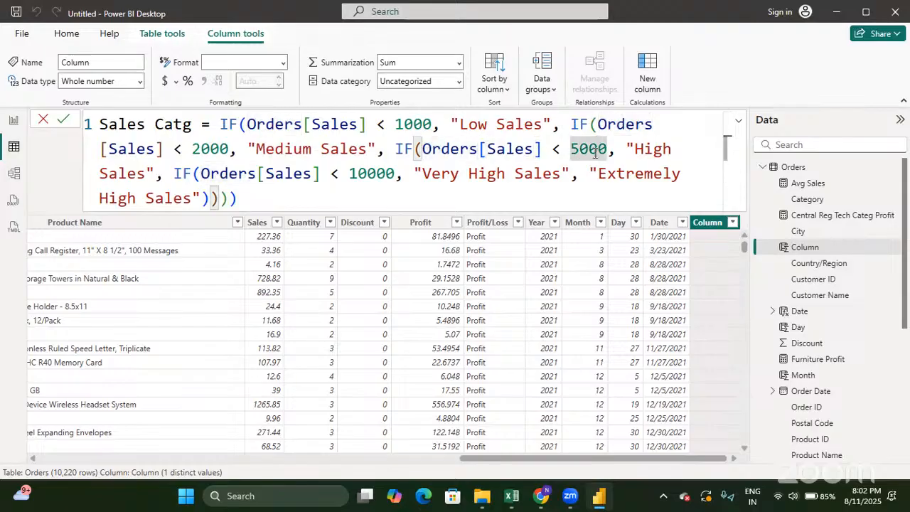
double_click(653, 150)
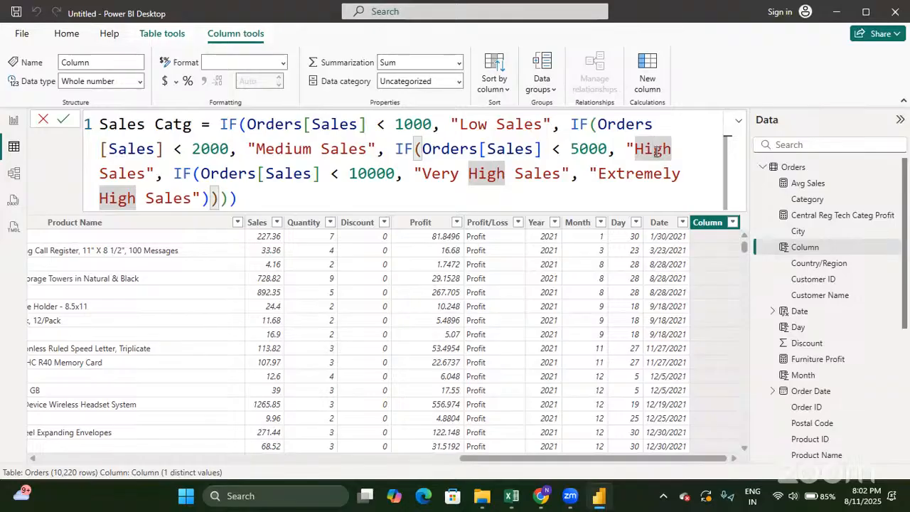
left_click(377, 173)
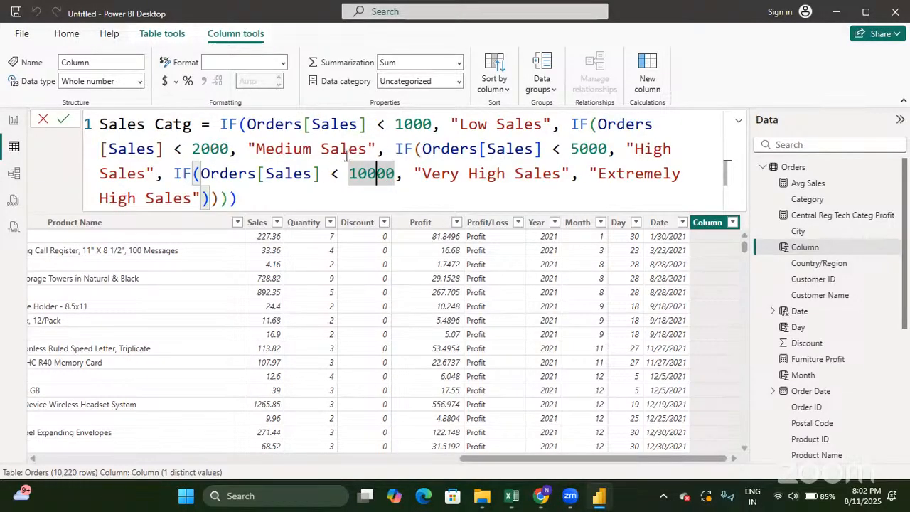
left_click(616, 173)
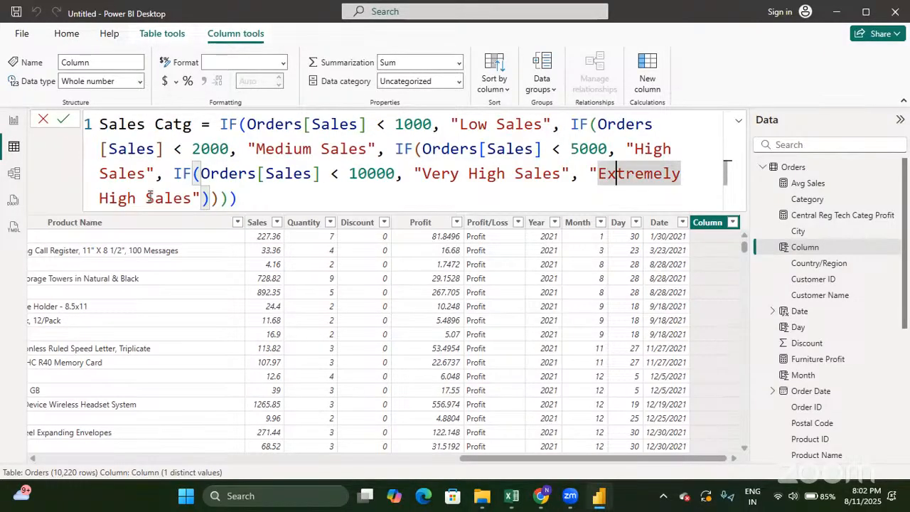
left_click(245, 204)
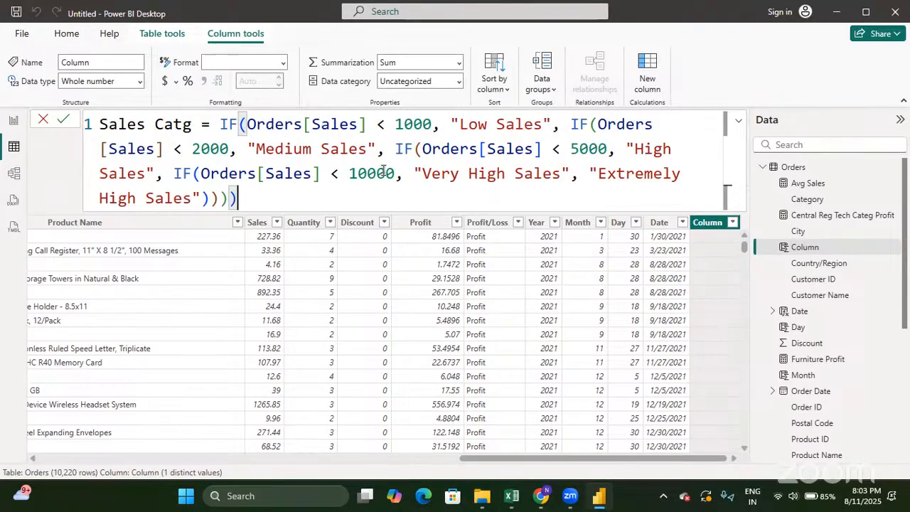
Step: Commit the Sales Catg formula and check the new column's values against the order rows
key("Return")
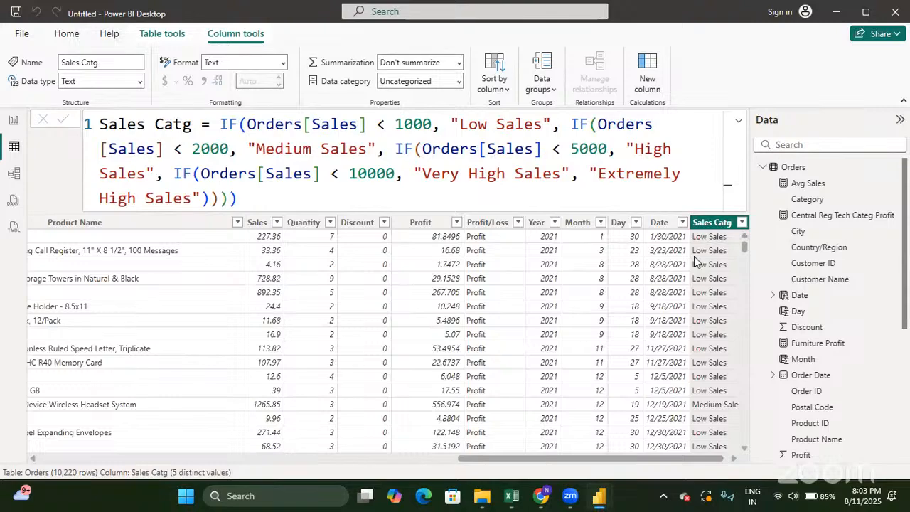
scroll(695, 262, "down", 8)
scroll(695, 262, "down", 19)
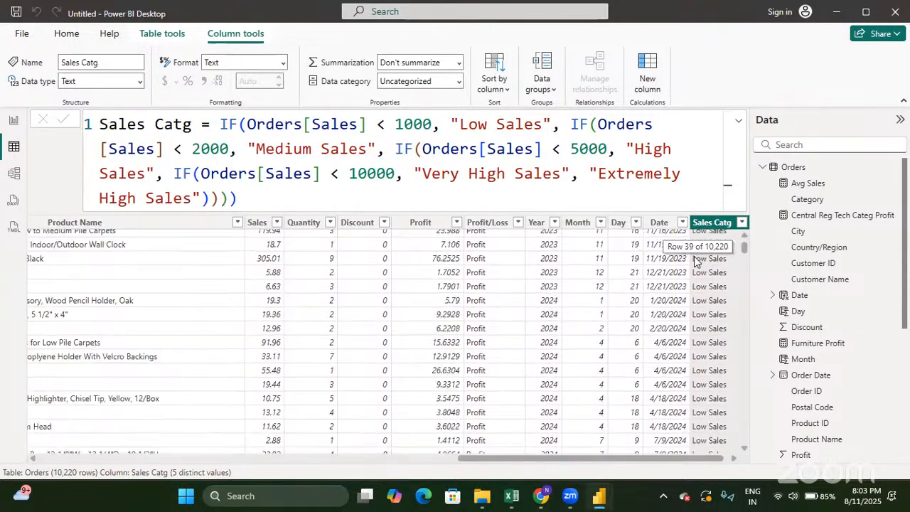
scroll(695, 261, "up", 20)
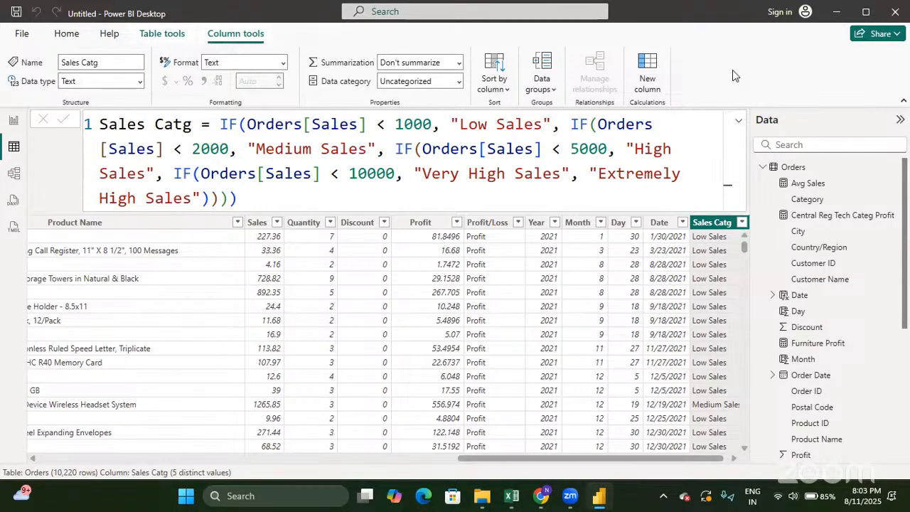
Step: Review the formulas of the Date and Sales Catg columns, and go back to the report page's Central Reg Tech Categ Profit card
left_click(654, 223)
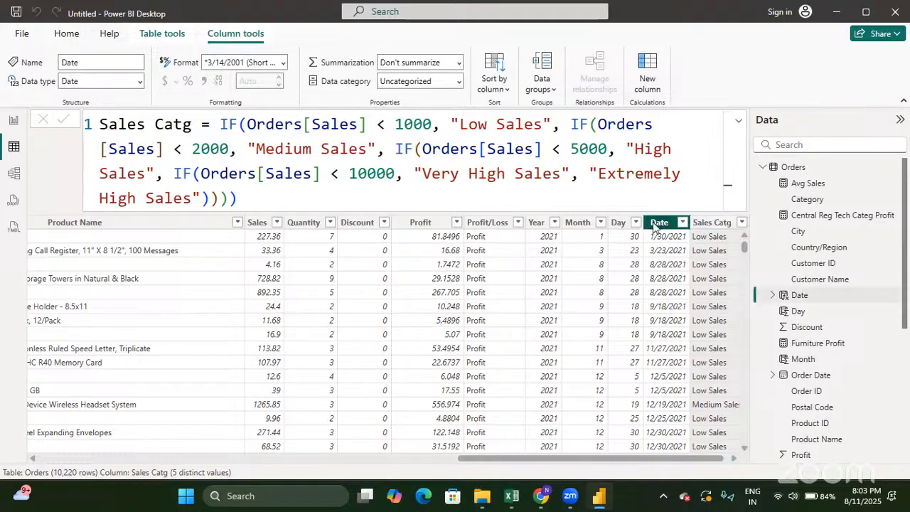
scroll(678, 222, "right", 10)
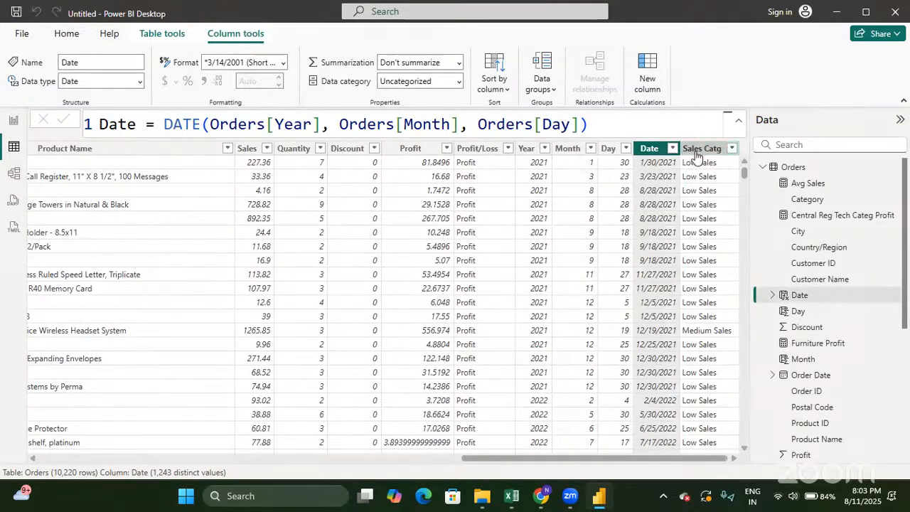
left_click(697, 150)
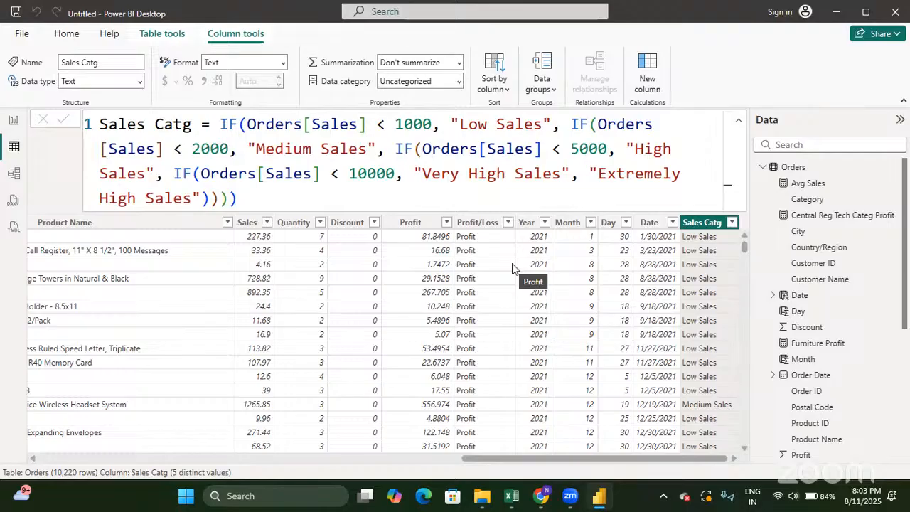
left_click(14, 121)
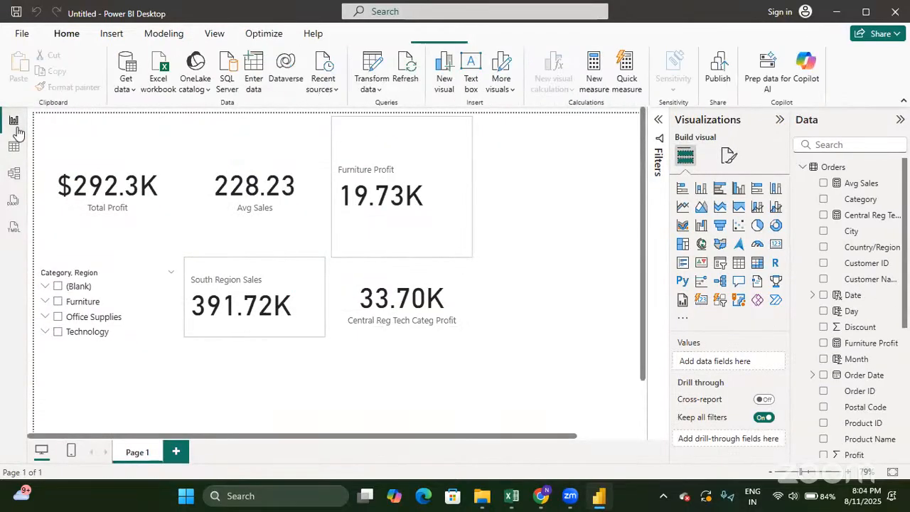
left_click(489, 315)
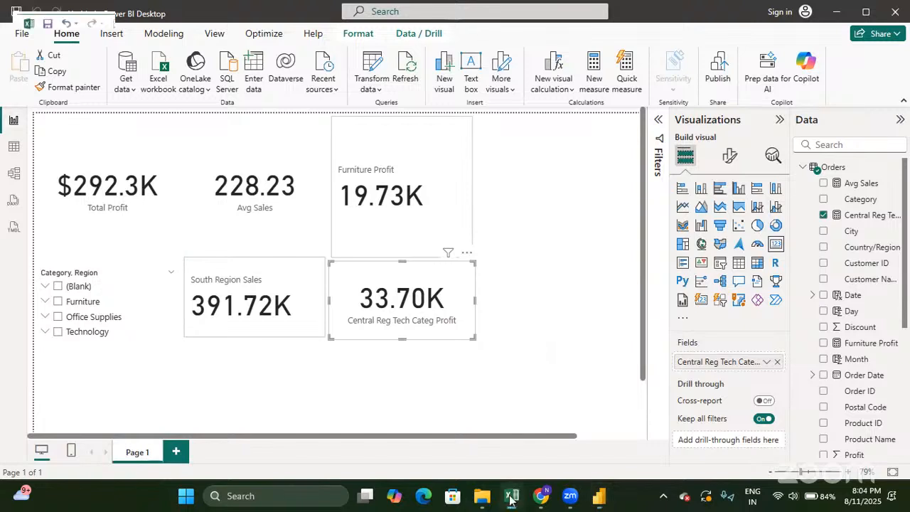
Step: Switch to the Superstore workbook in Excel, check which years the Order Date filter lists, and return to the Power BI report
key("alt+Tab")
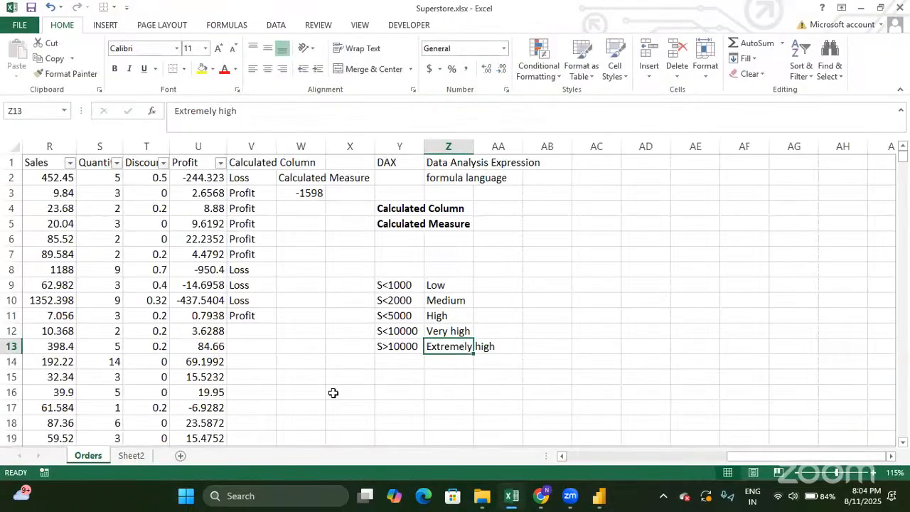
key("Up")
key("Up")
key("Up")
key("Up")
key("Up")
key("Up")
key("Up")
key("Up")
key("Up")
key("Up")
key("Up")
key("Up")
key("Left")
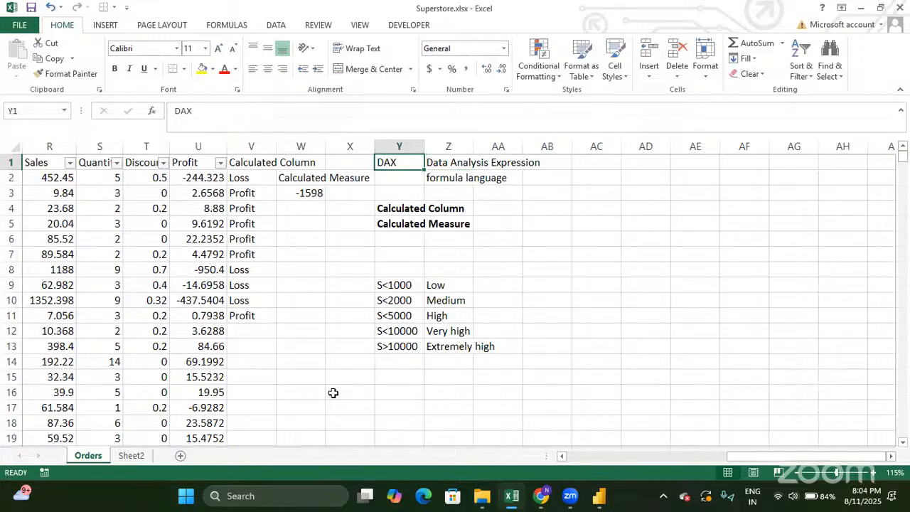
key("Left")
key("Left")
key("Left")
key("Left")
key("Left")
key("Left")
key("Left")
key("Left")
key("Left")
key("Left")
key("Left")
key("Left")
key("Left")
key("Left")
key("Left")
key("Left")
key("Left")
key("Left")
key("Left")
key("Left")
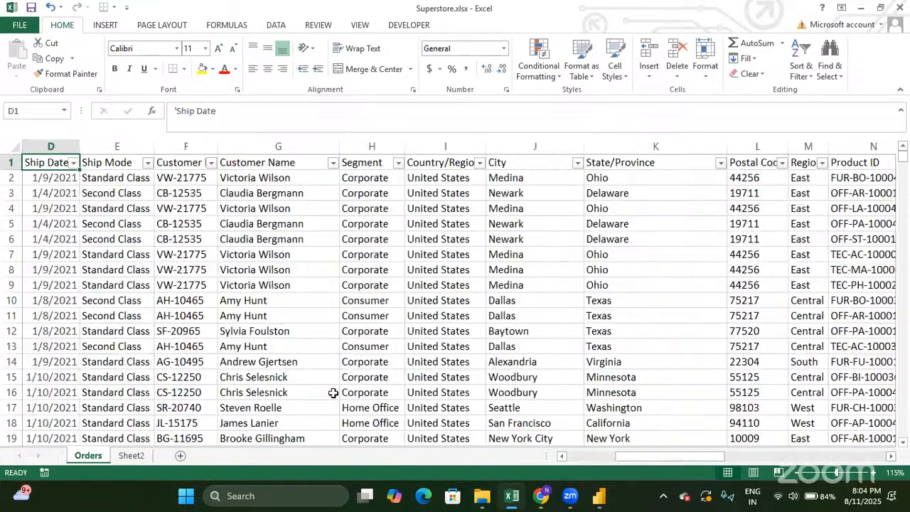
key("Left")
key("Left")
key("Left")
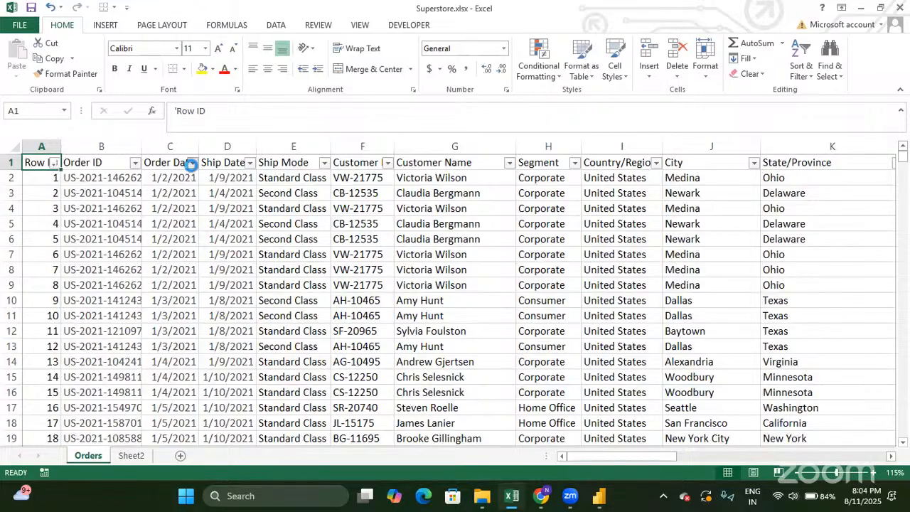
left_click(192, 163)
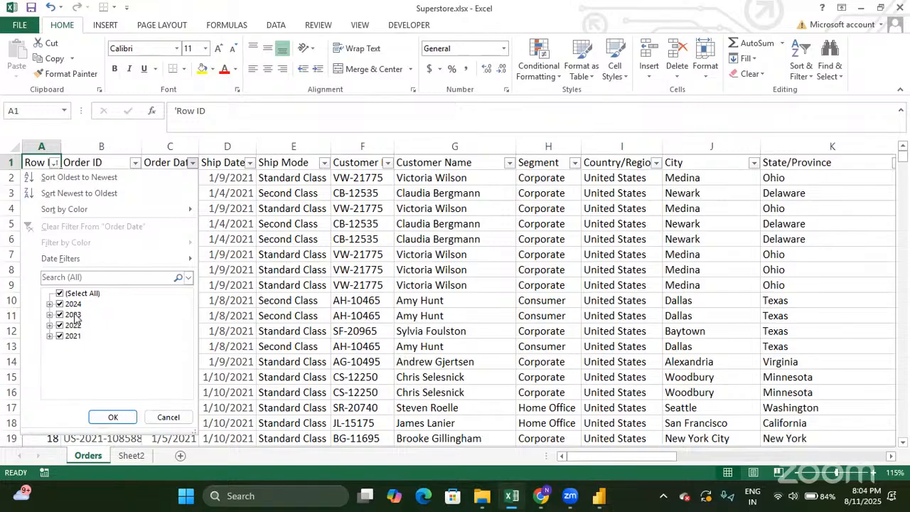
left_click(159, 417)
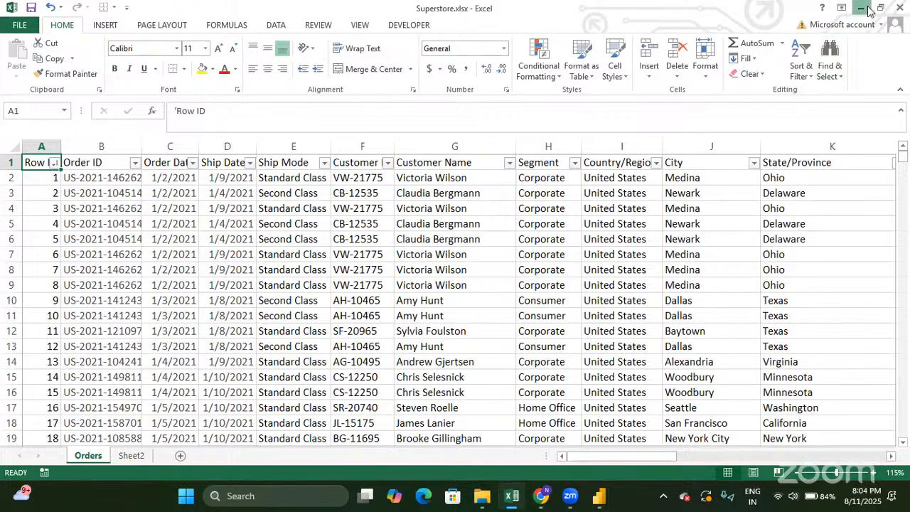
left_click(865, 8)
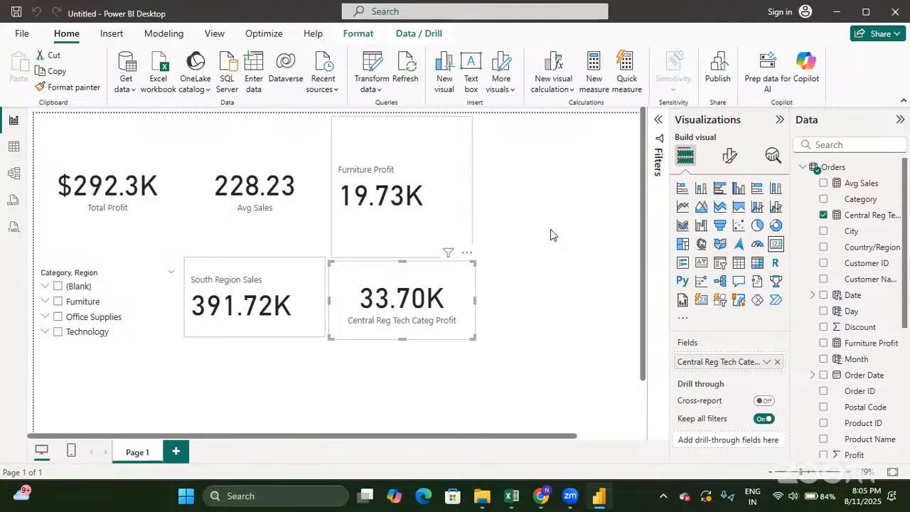
Step: Look over the Order Date column in the Superstore workbook in Excel, and go back to Power BI
left_click(516, 499)
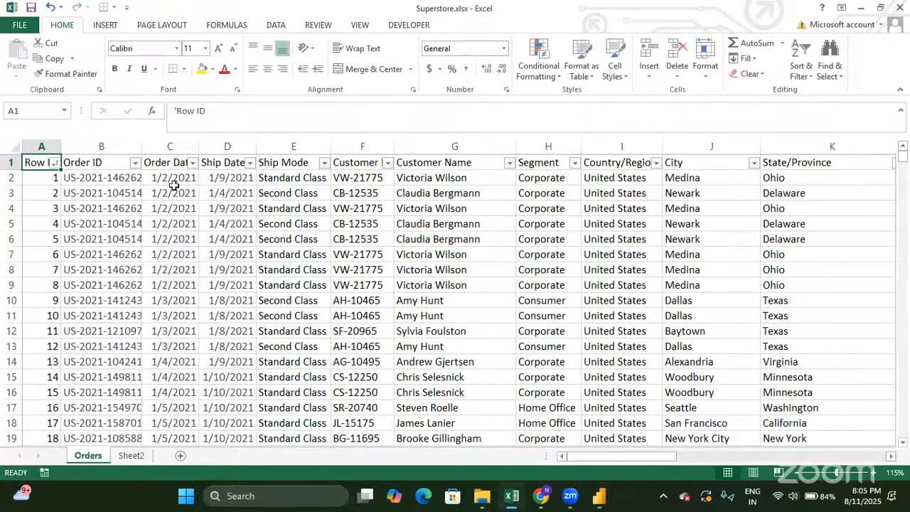
left_click(169, 145)
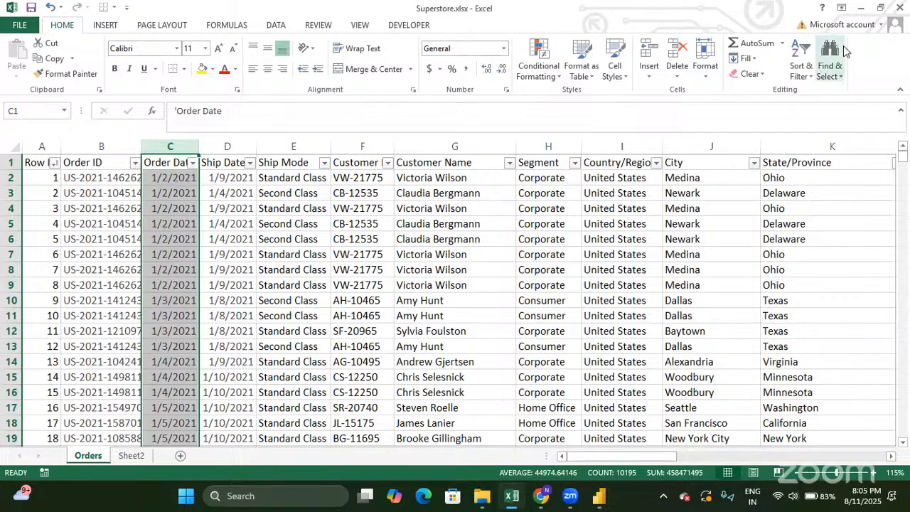
left_click(859, 7)
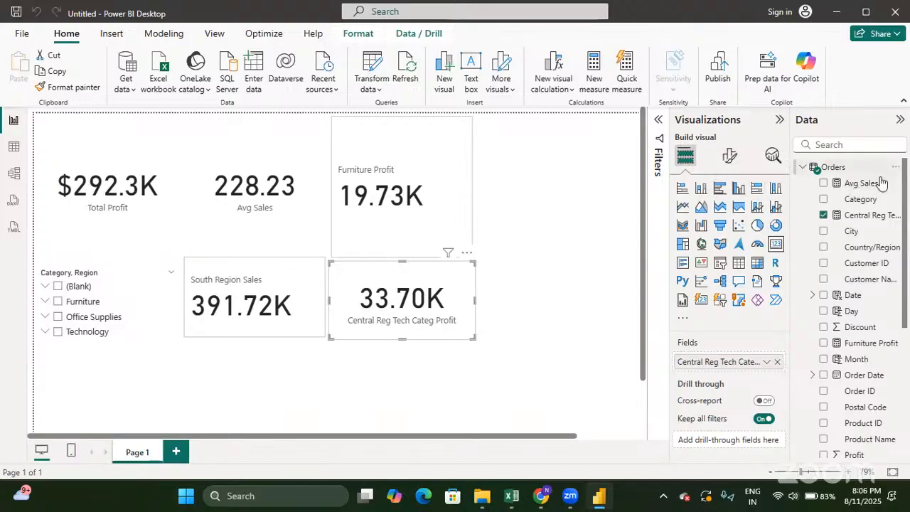
Step: Create a new measure in the Orders table and name it Today's Profit
left_click(590, 241)
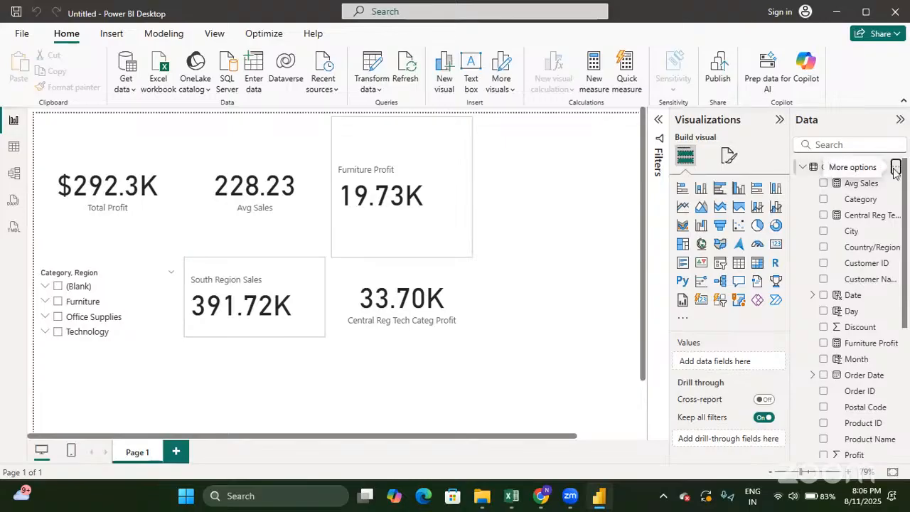
left_click(894, 169)
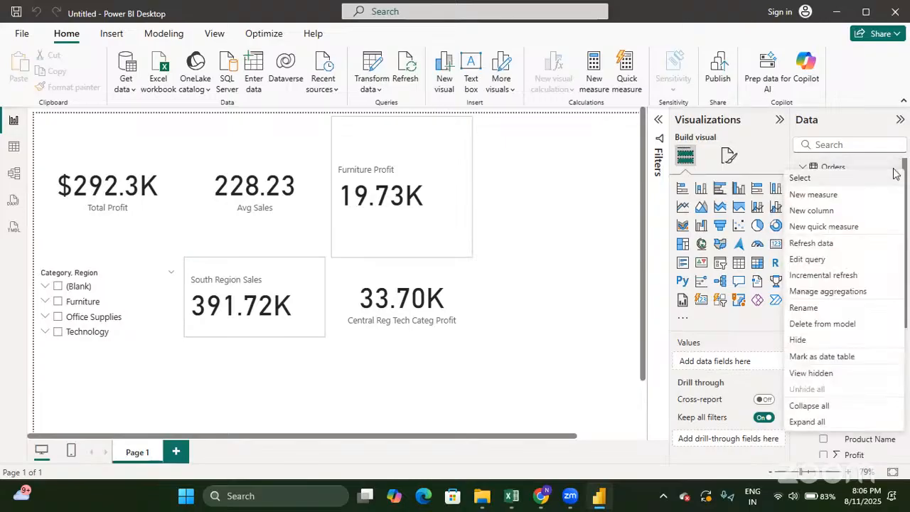
left_click(858, 196)
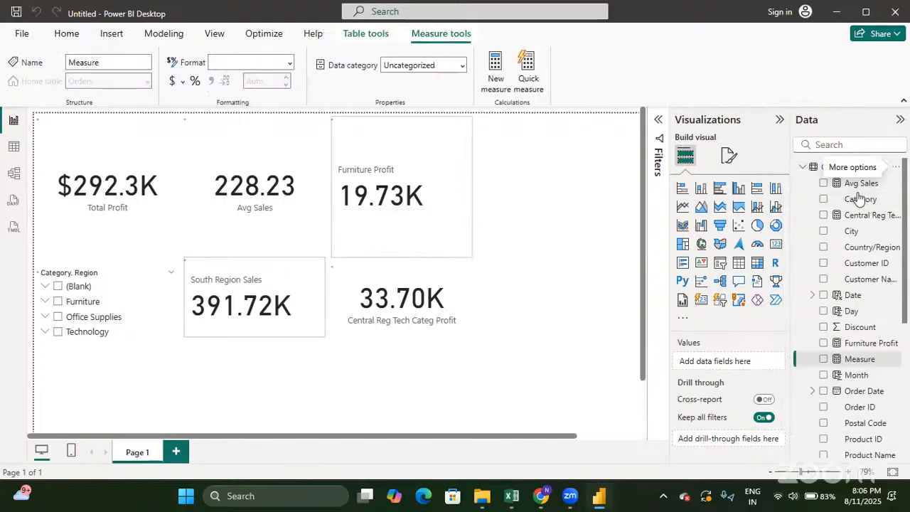
type("T")
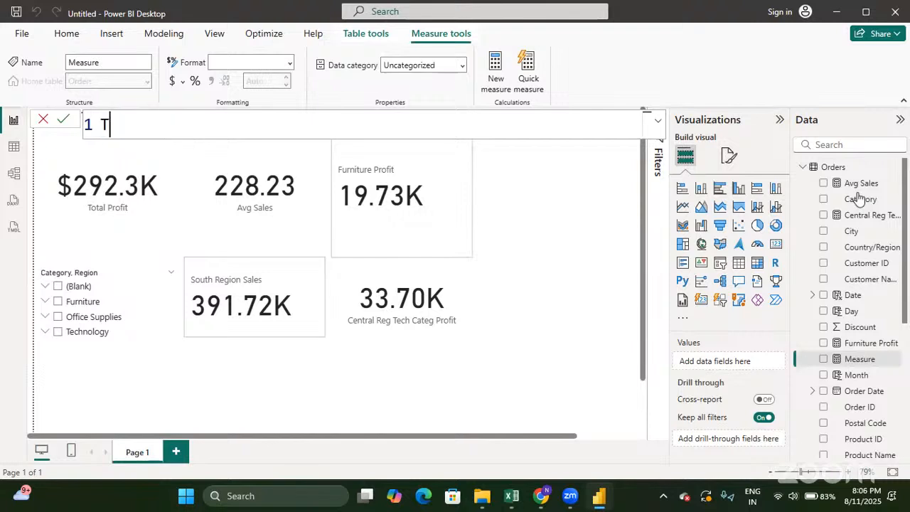
type("oday's")
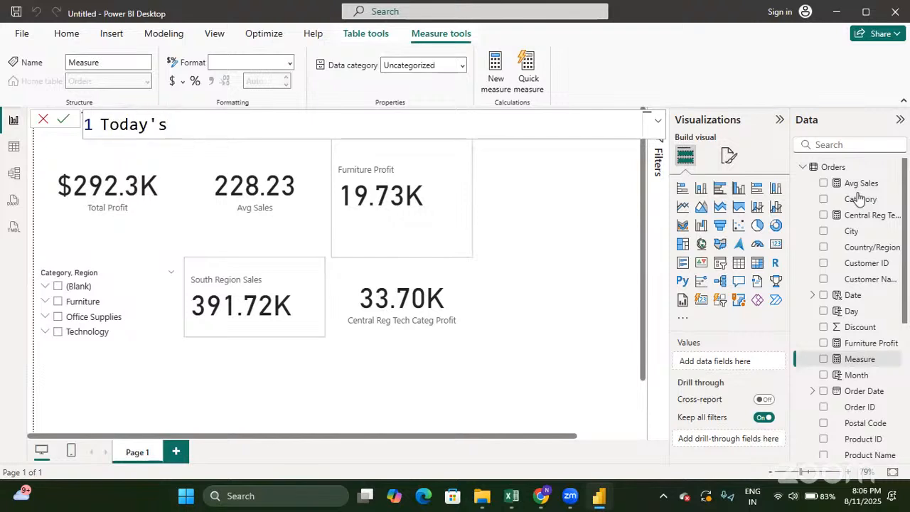
type(" Pro")
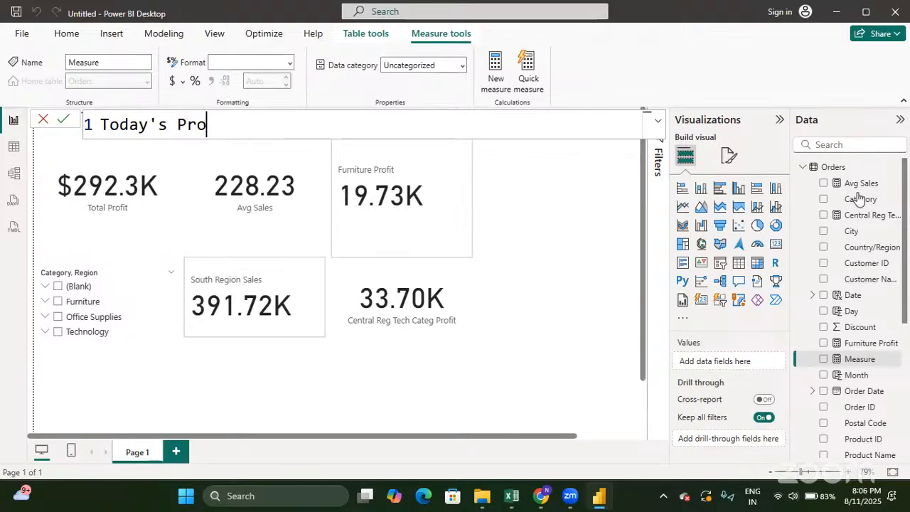
type("fit =")
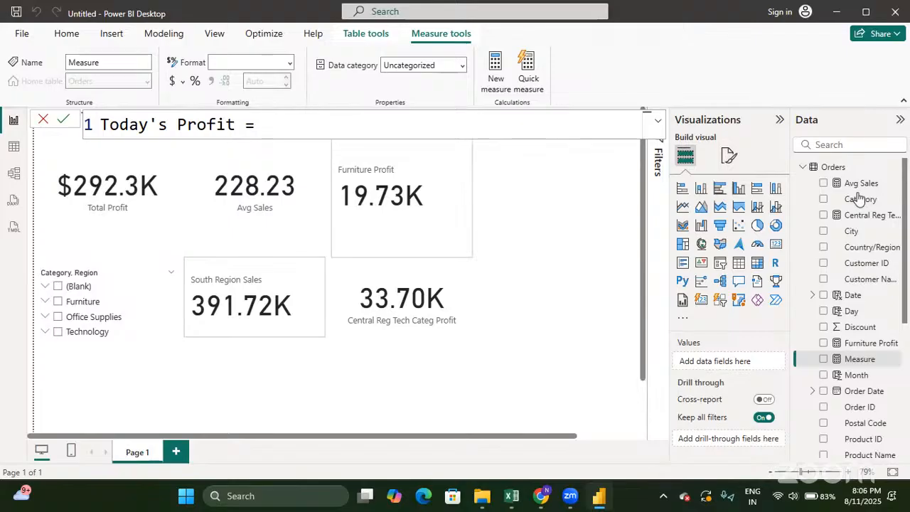
Step: Start the Today's Profit formula with CALCULATE, using SUM(Orders[Profit]) as its expression
type("c")
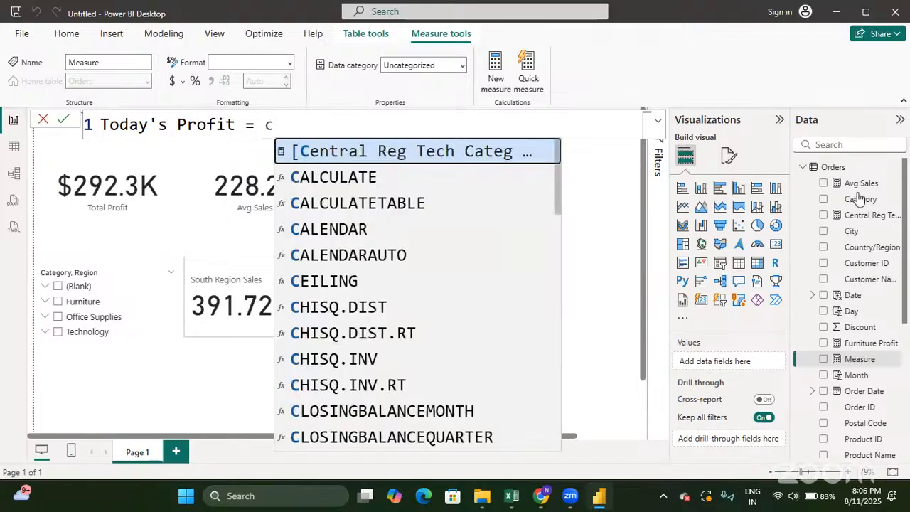
key("Down")
key("Tab")
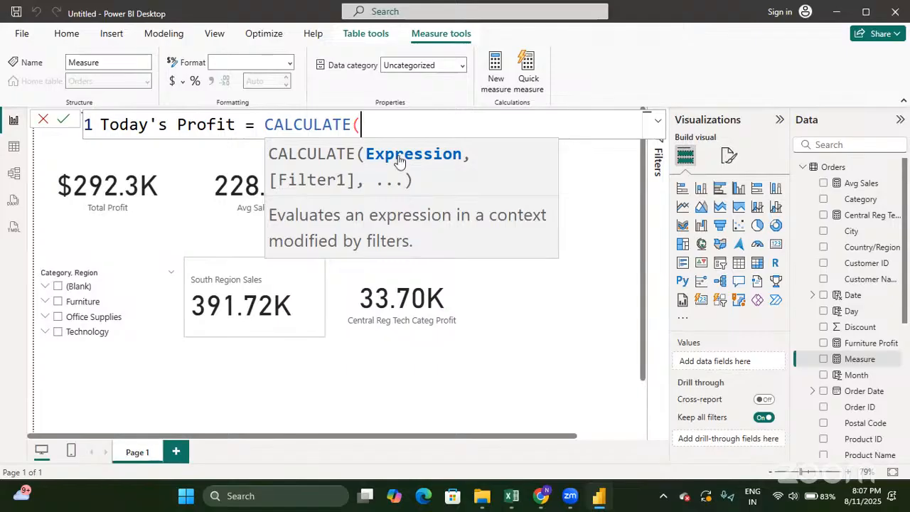
type("sum")
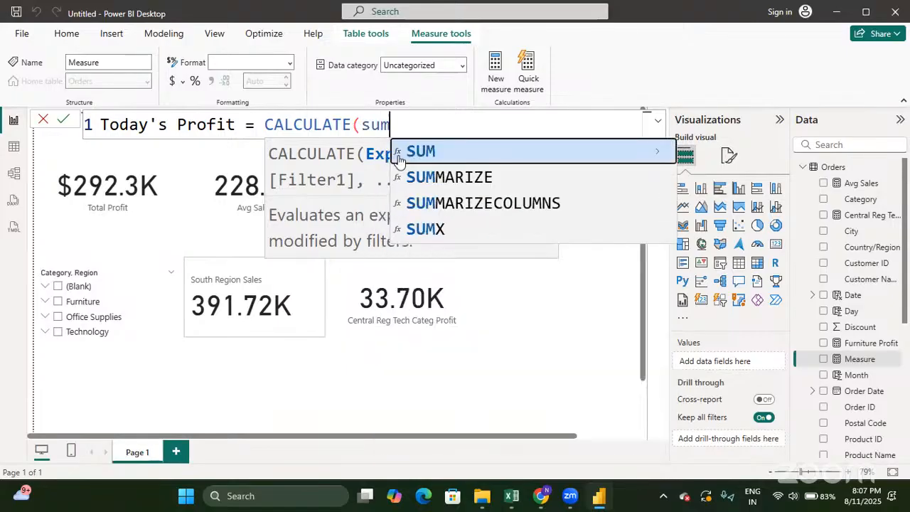
key("Tab")
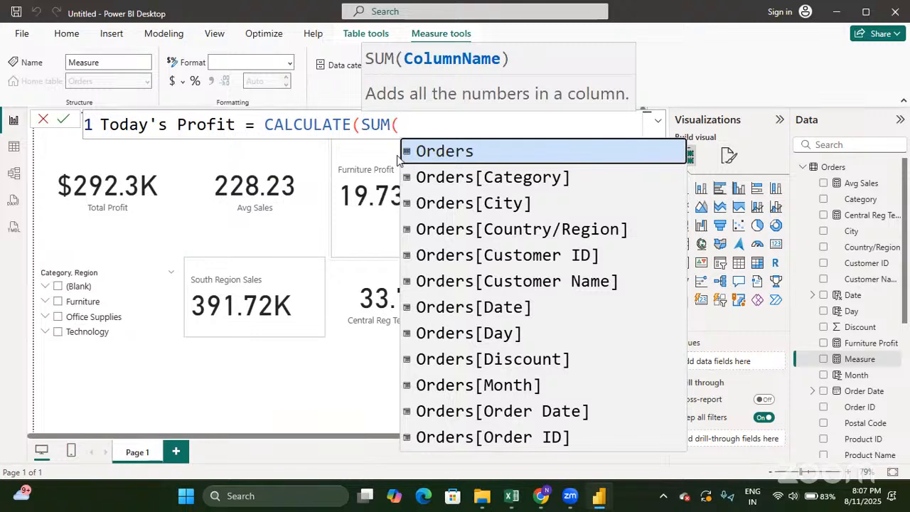
key("Down")
key("Down")
key("Down")
key("Down")
key("Down")
key("Down")
key("Down")
key("Down")
key("Down")
key("Down")
key("Down")
key("Down")
key("Down")
key("Down")
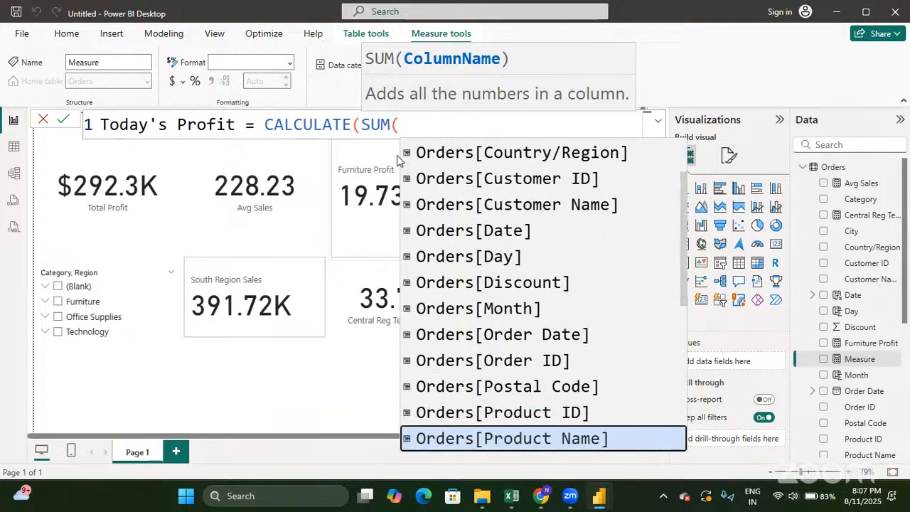
key("Down")
key("Down")
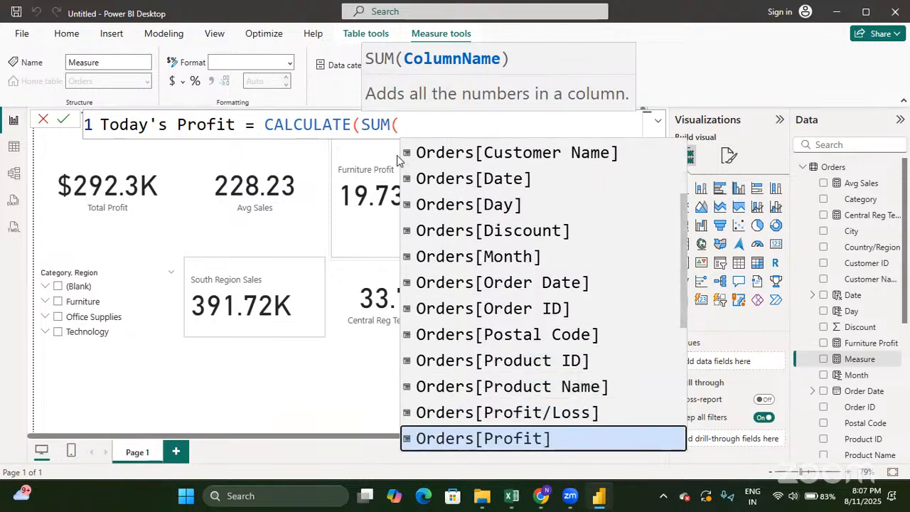
key("Tab")
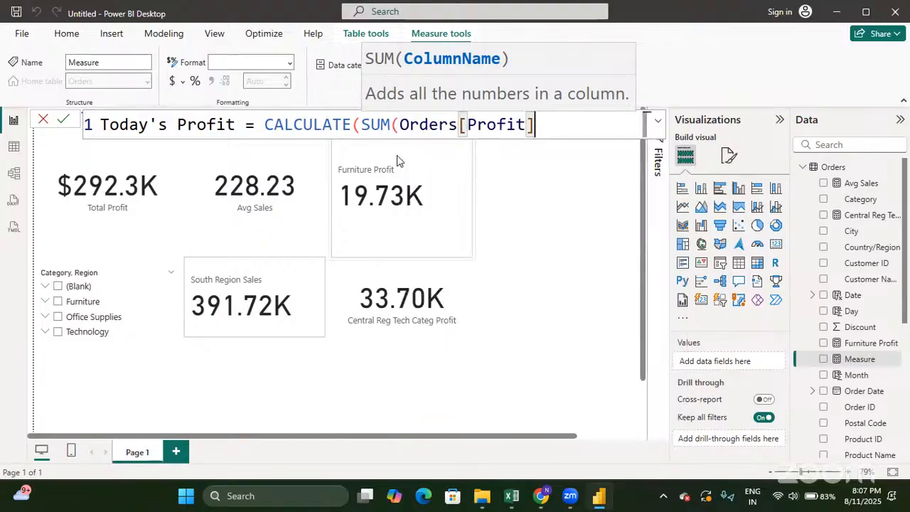
type(")")
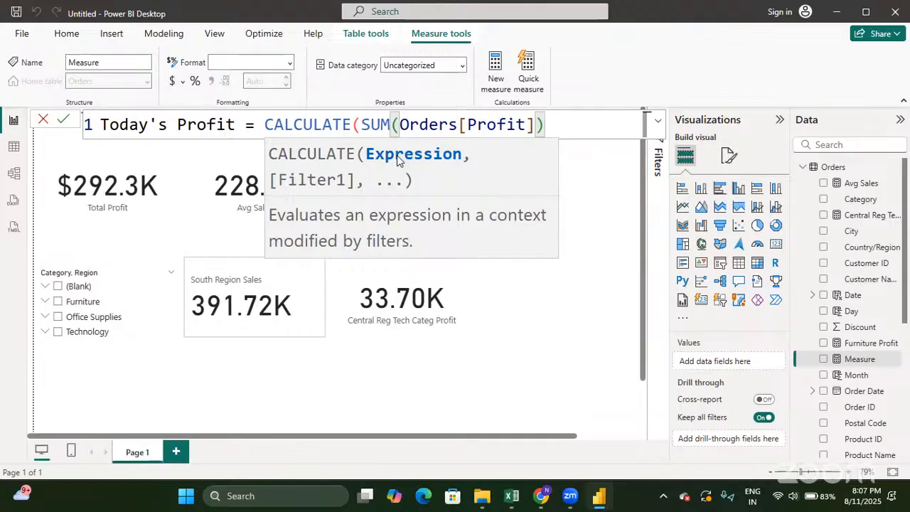
Step: Add the Orders[Order Date] column as the filter argument of CALCULATE
type(",")
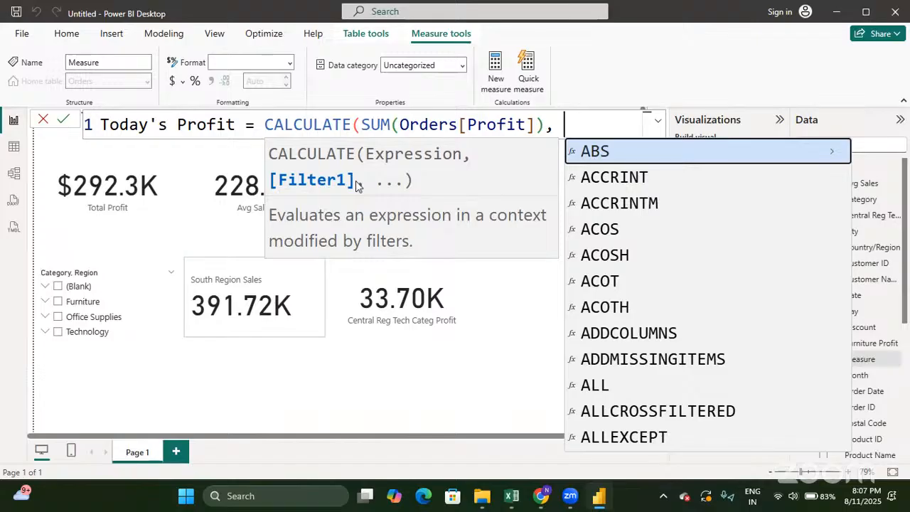
type("order")
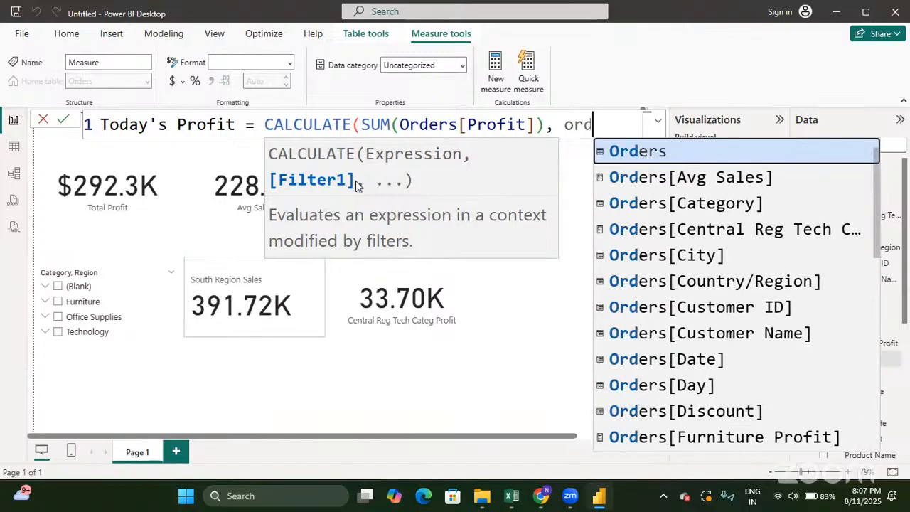
key("Down")
key("Down")
key("Down")
key("Down")
key("Down")
key("Down")
key("Down")
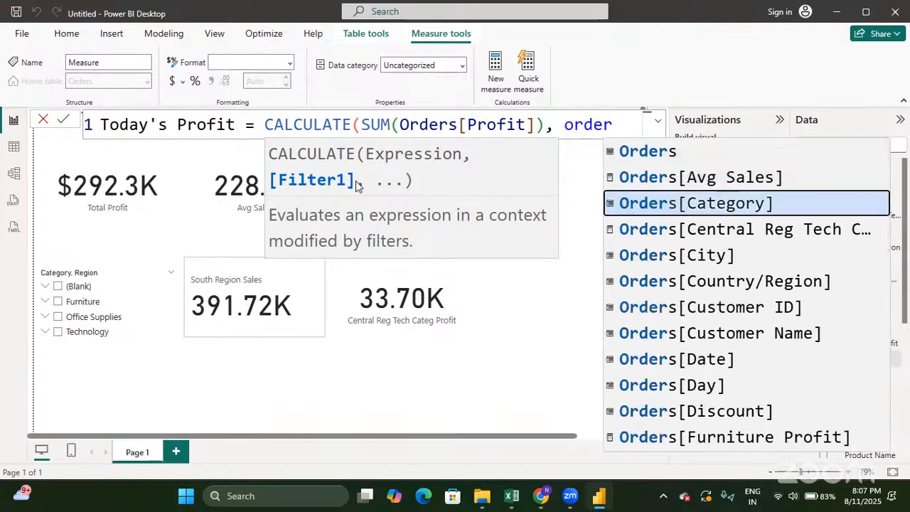
key("Down")
key("Down")
key("Down")
key("Down")
key("Down")
key("Down")
key("Down")
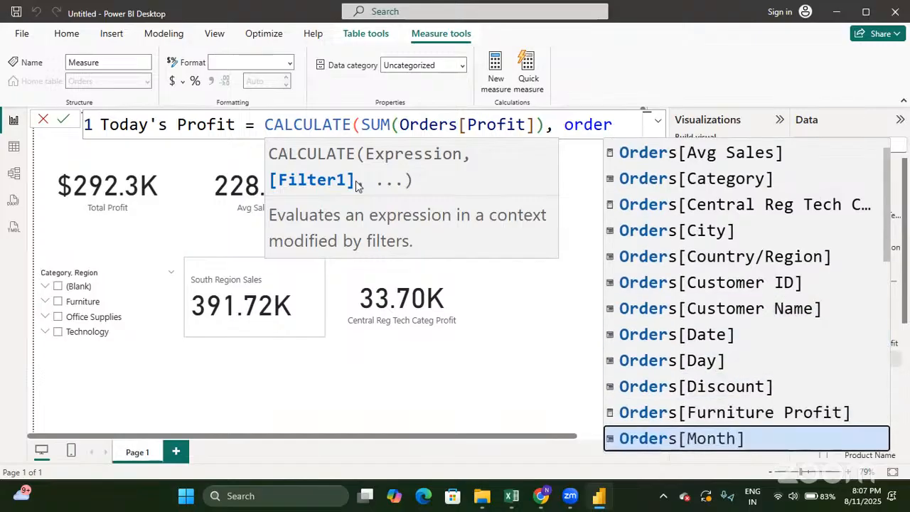
key("Up")
key("Tab")
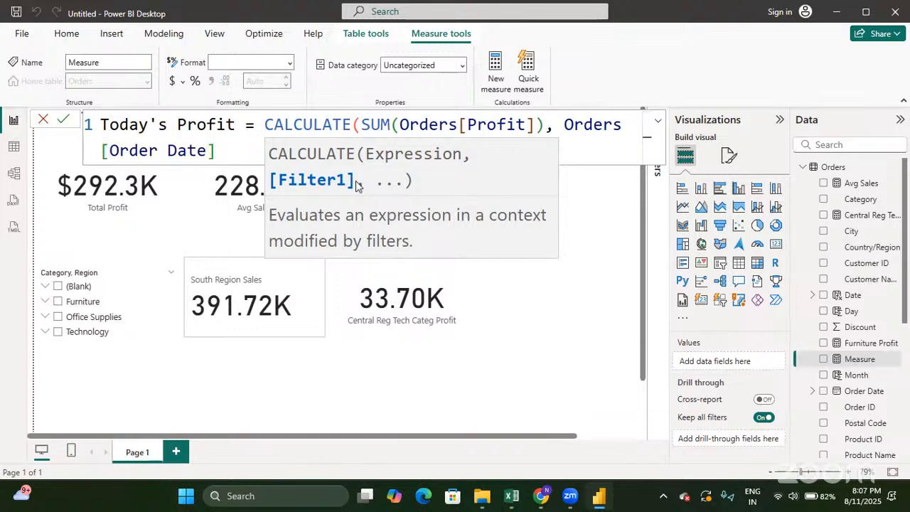
Step: Complete the filter condition with = TODAY() and close the CALCULATE function
type("= T")
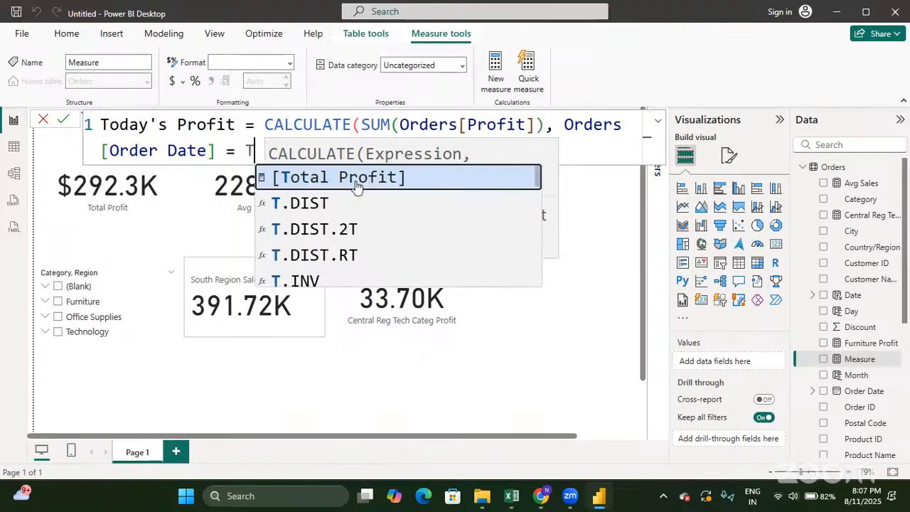
type("od")
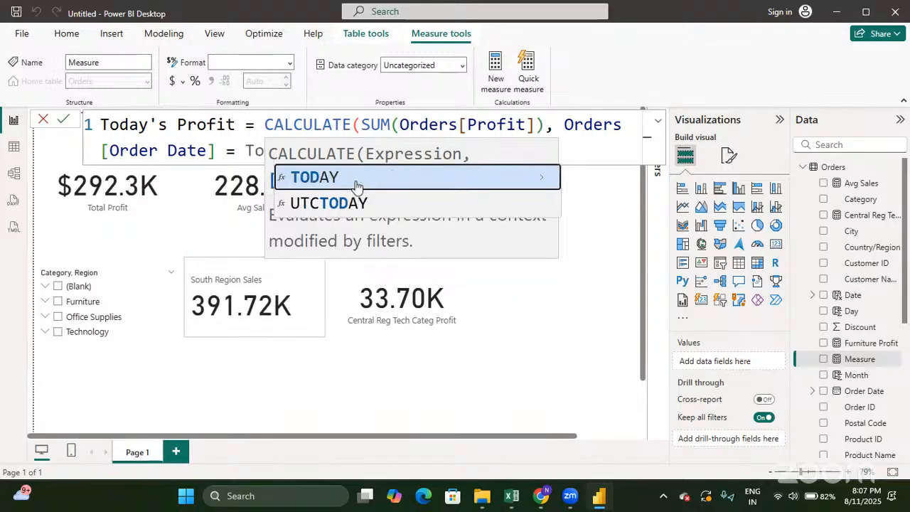
left_click(356, 178)
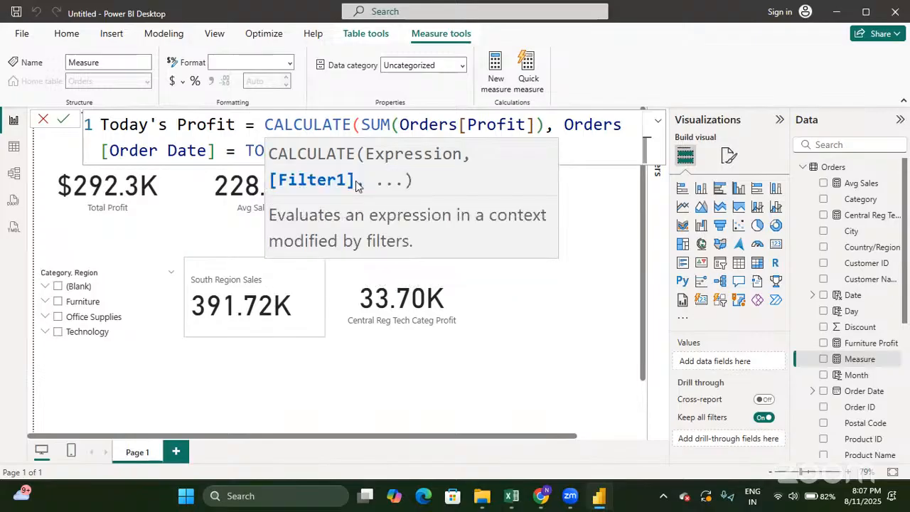
type("()")
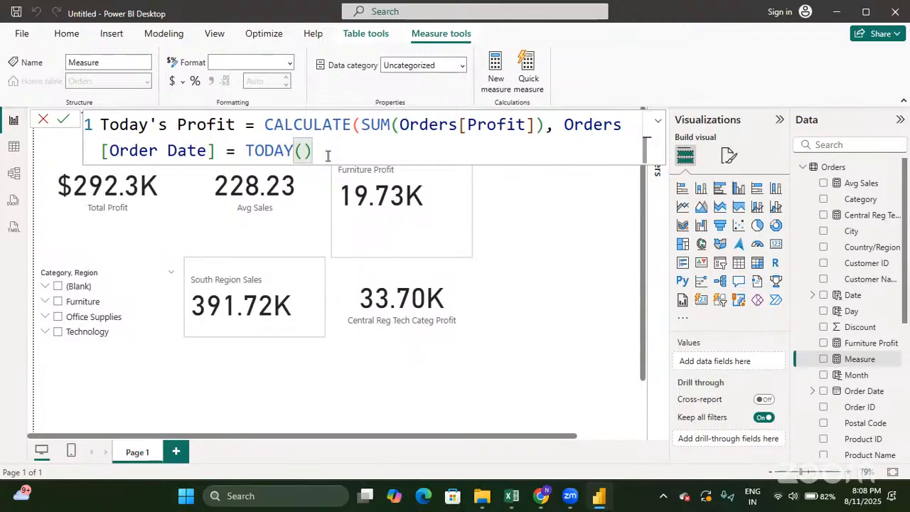
type(")")
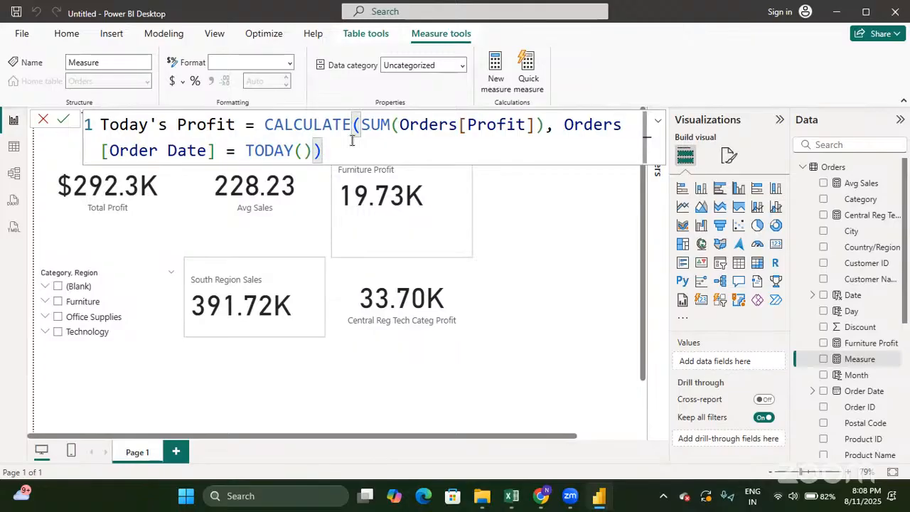
Step: Commit the Today's Profit measure and display it in a new card visual on the report page
key("Return")
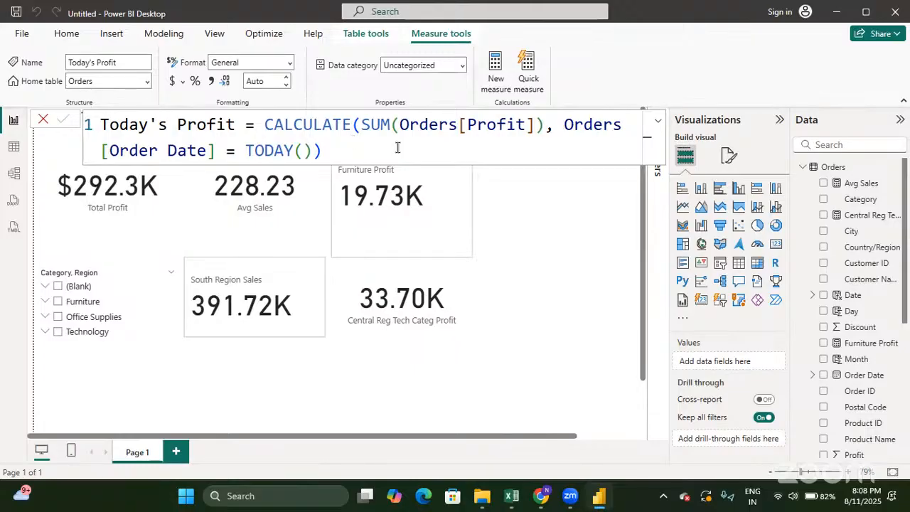
left_click(526, 283)
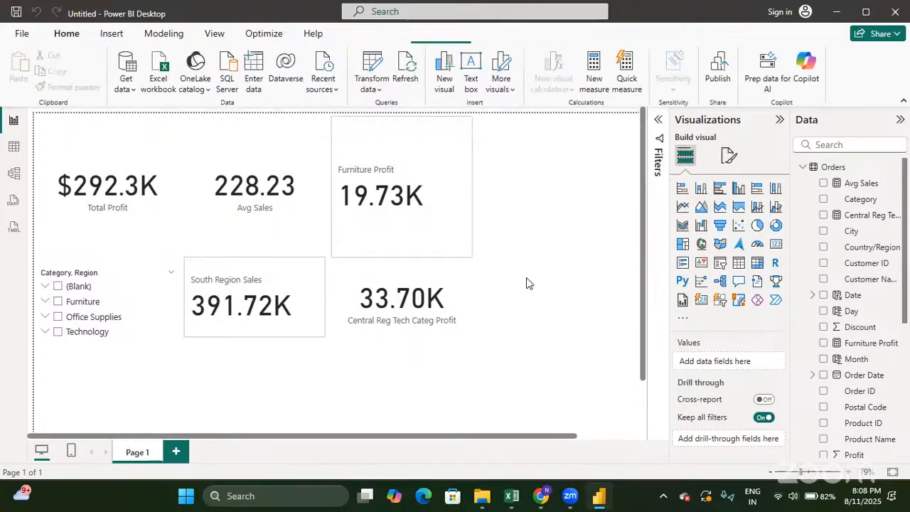
left_click(775, 245)
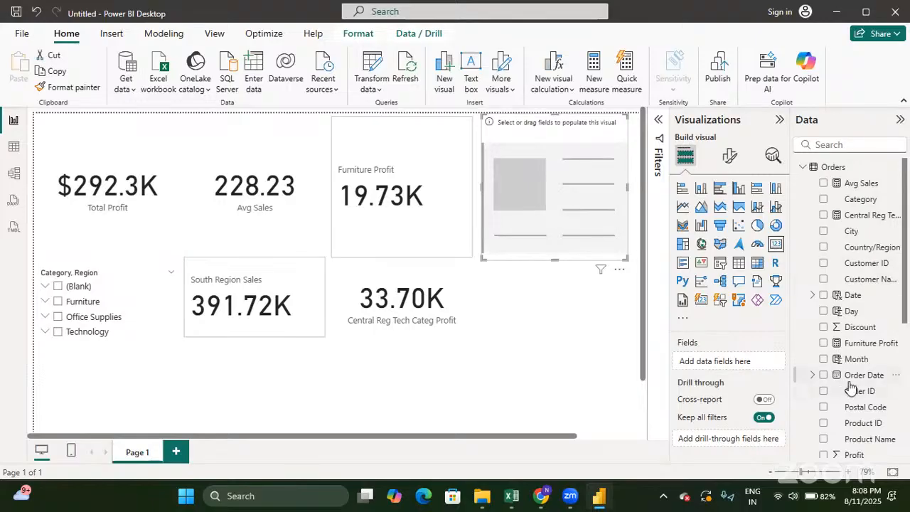
scroll(850, 388, "down", 5)
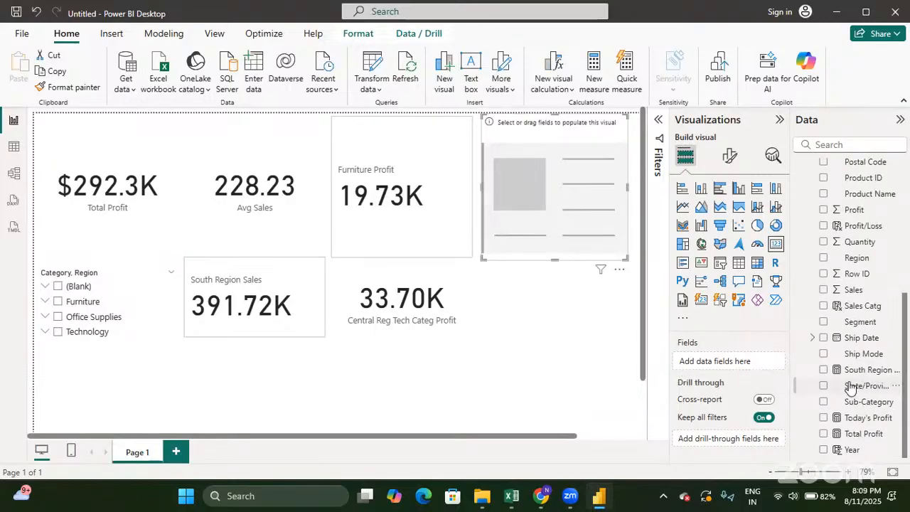
left_click(824, 418)
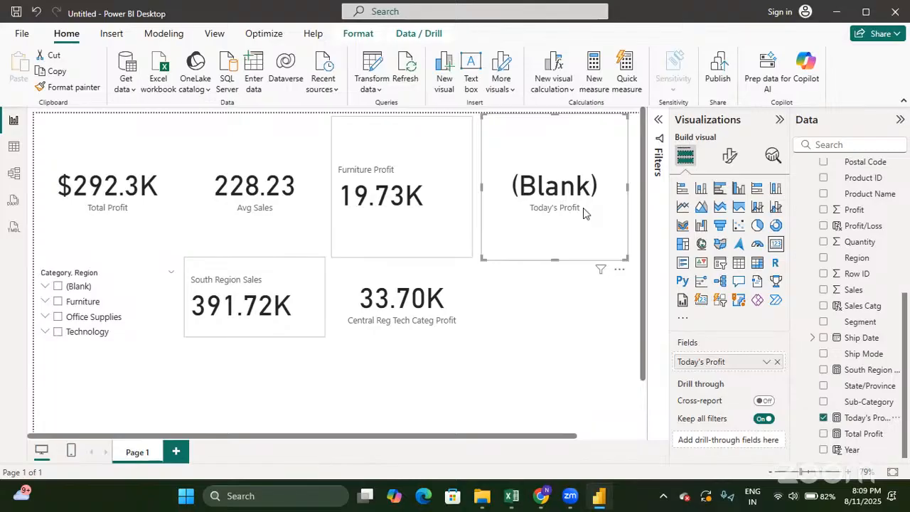
left_click(535, 348)
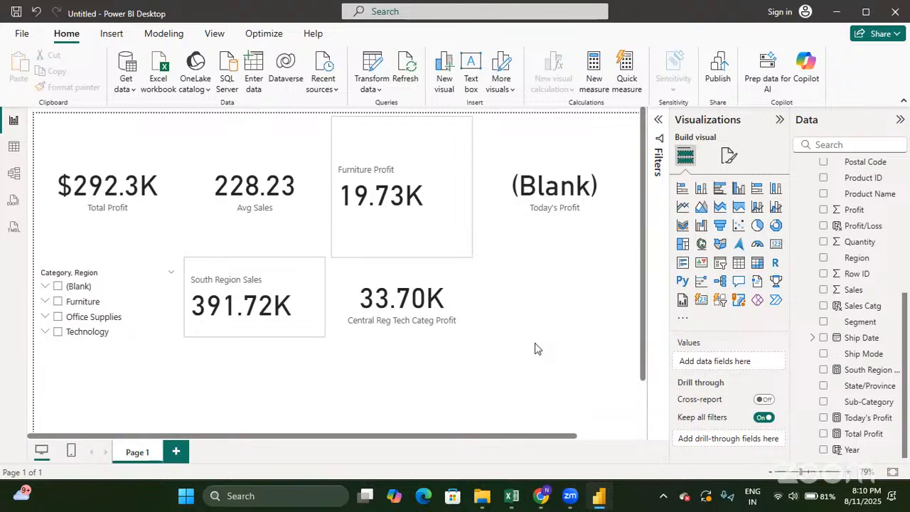
left_click(537, 223)
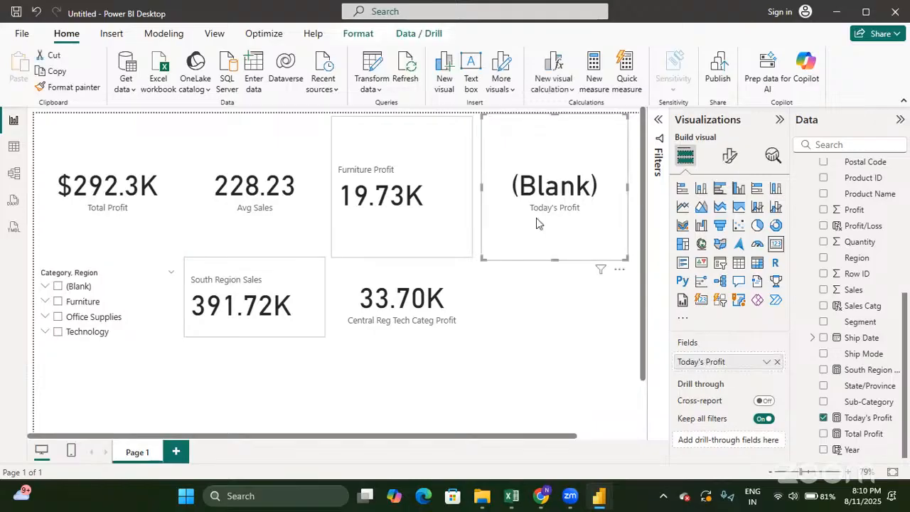
left_click(536, 288)
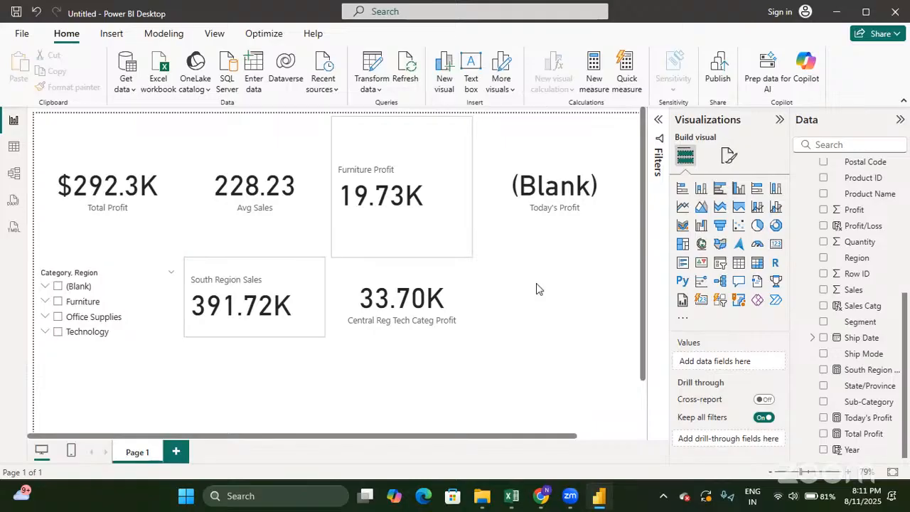
Step: Create a new measure in the Orders table and name it Yesterday's Profit
scroll(872, 277, "up", 5)
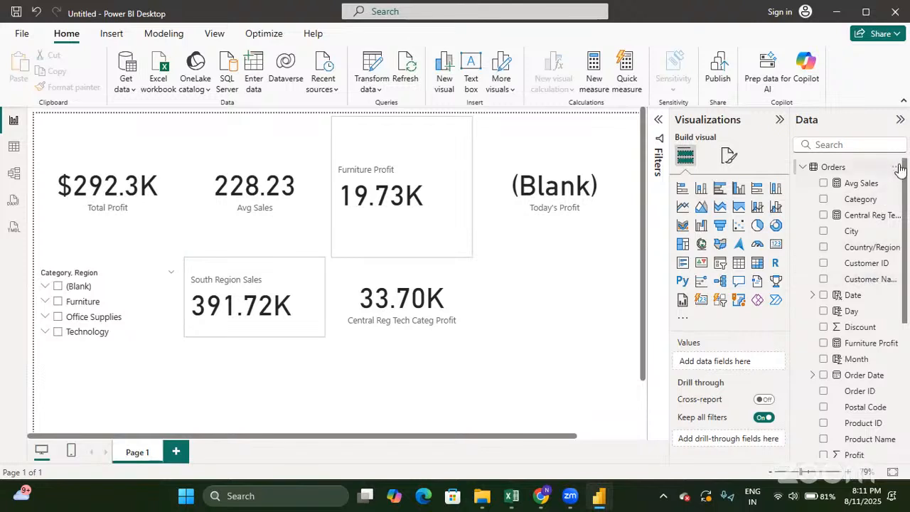
left_click(898, 168)
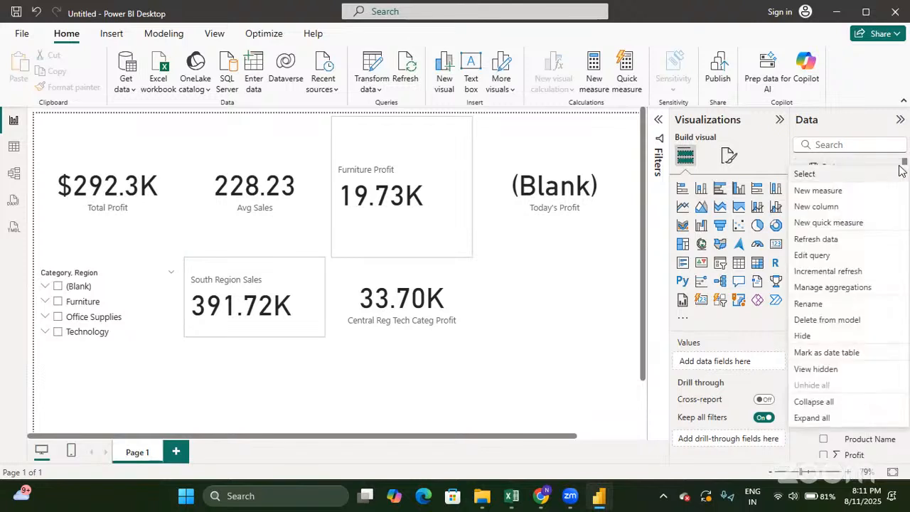
left_click(881, 191)
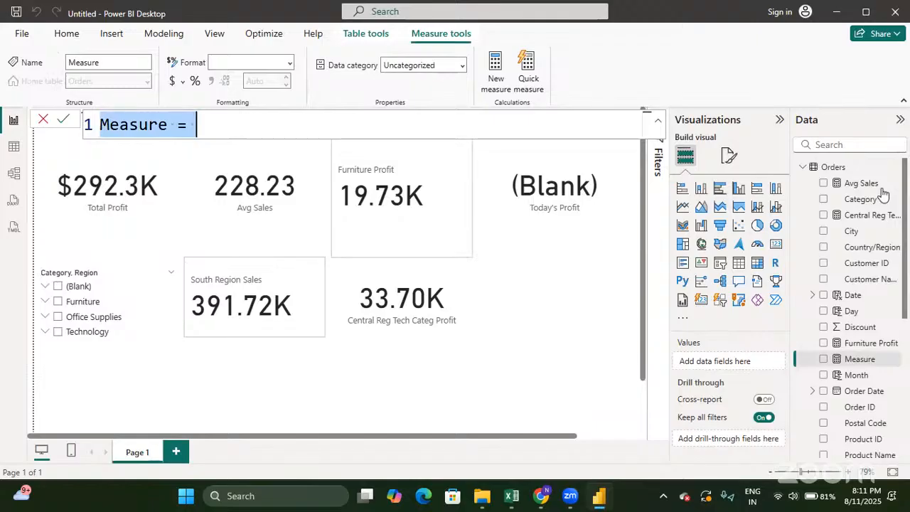
type("Y")
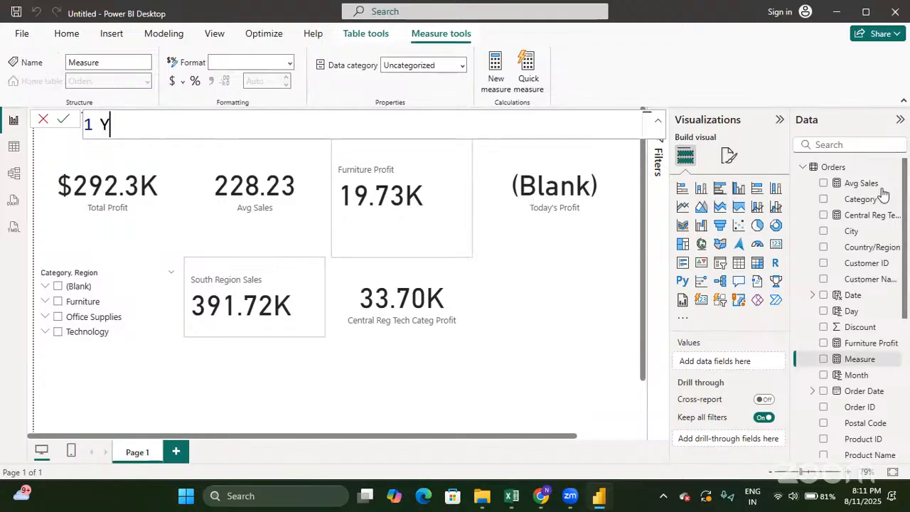
type("ester")
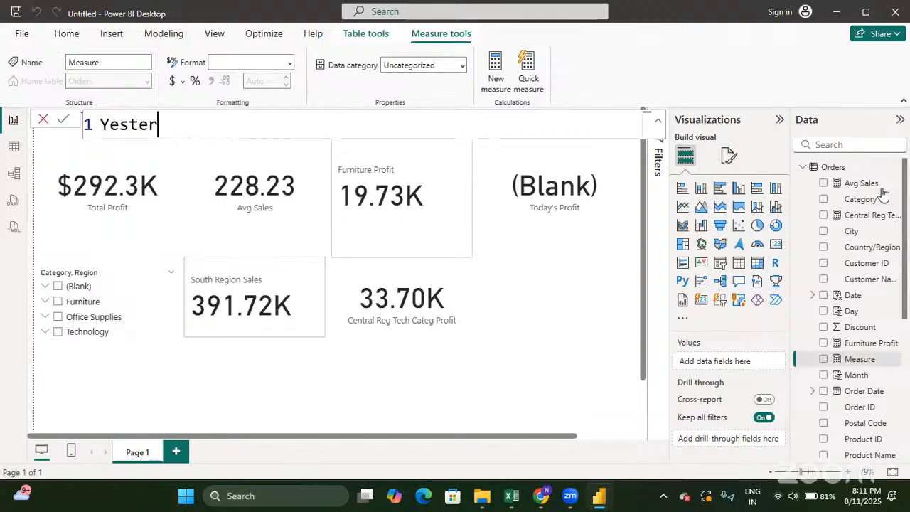
type("day's")
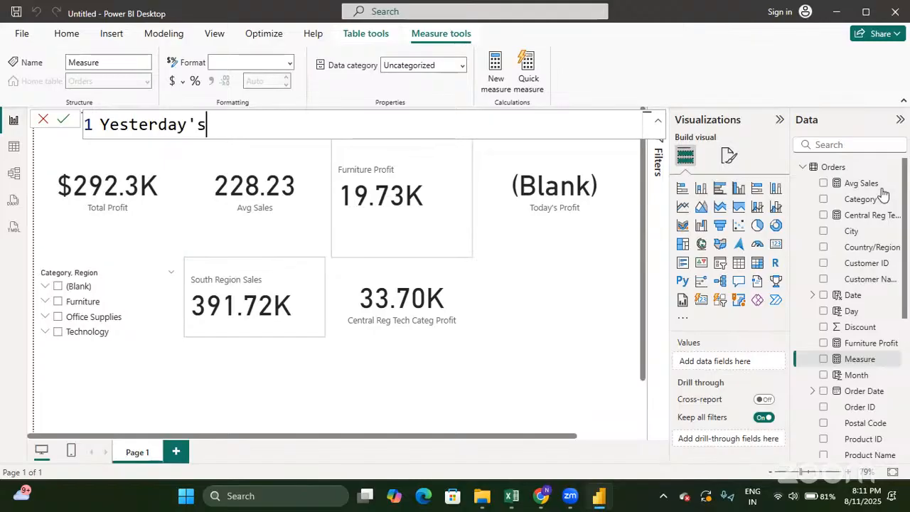
type(" Profit = ")
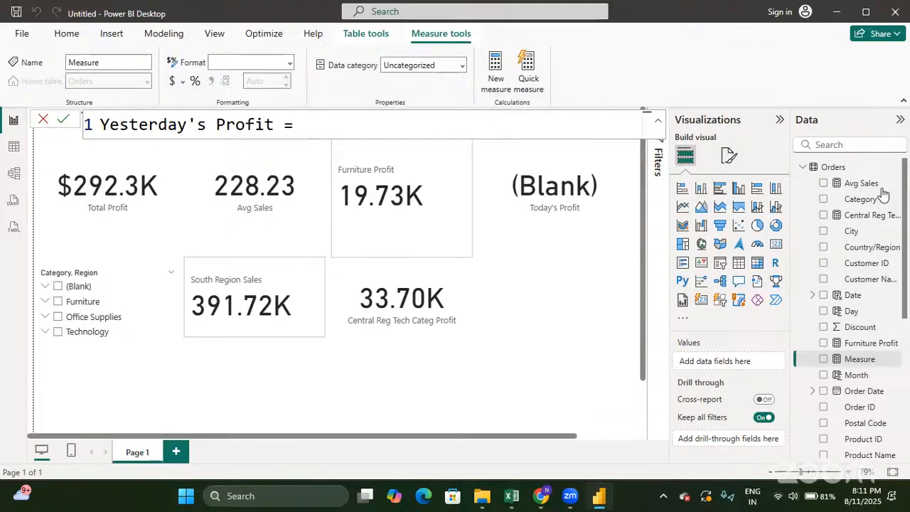
Step: Start the Yesterday's Profit formula with CALCULATE, using SUM(Orders[Profit]) as its expression
type("C")
key("Down")
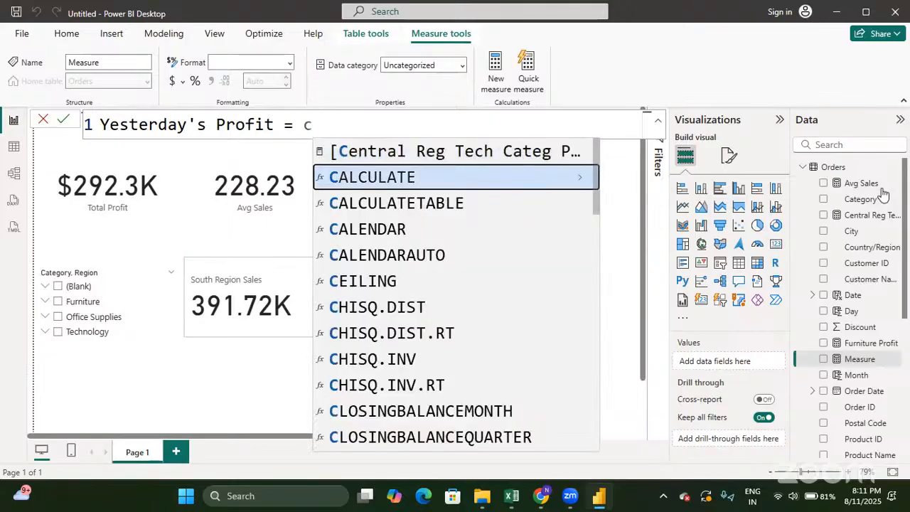
key("Tab")
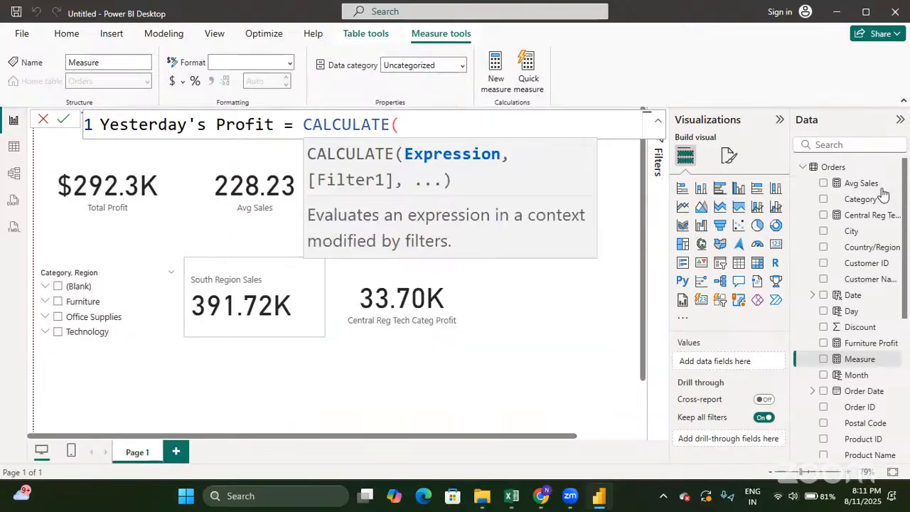
type("su")
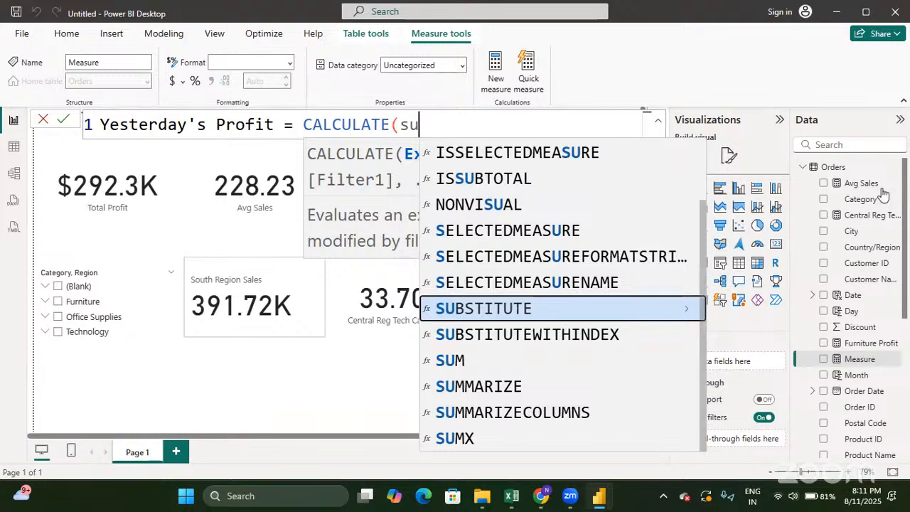
key("Down")
key("Down")
key("Tab")
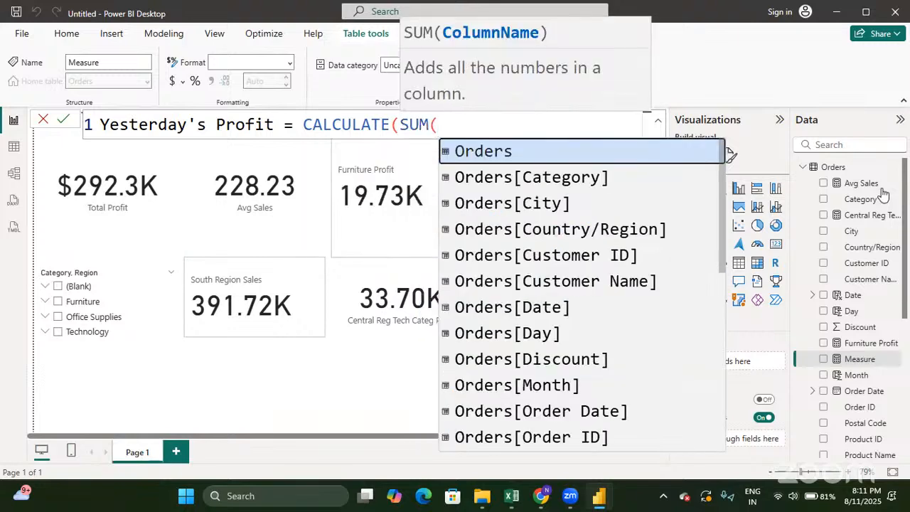
key("Down")
key("Down")
key("Down")
key("Down")
key("Down")
key("Down")
key("Down")
key("Down")
key("Down")
key("Down")
key("Down")
key("Down")
key("Down")
key("Down")
key("Down")
key("Down")
key("Down")
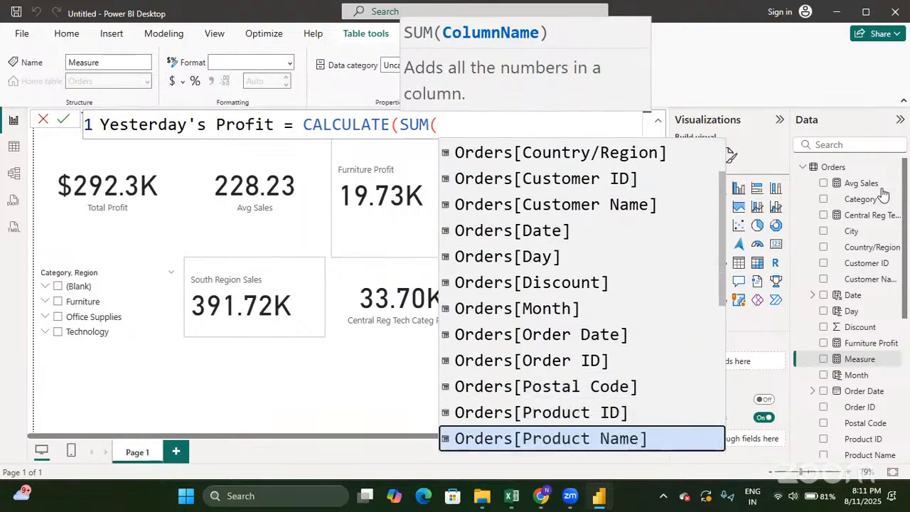
key("Up")
key("Tab")
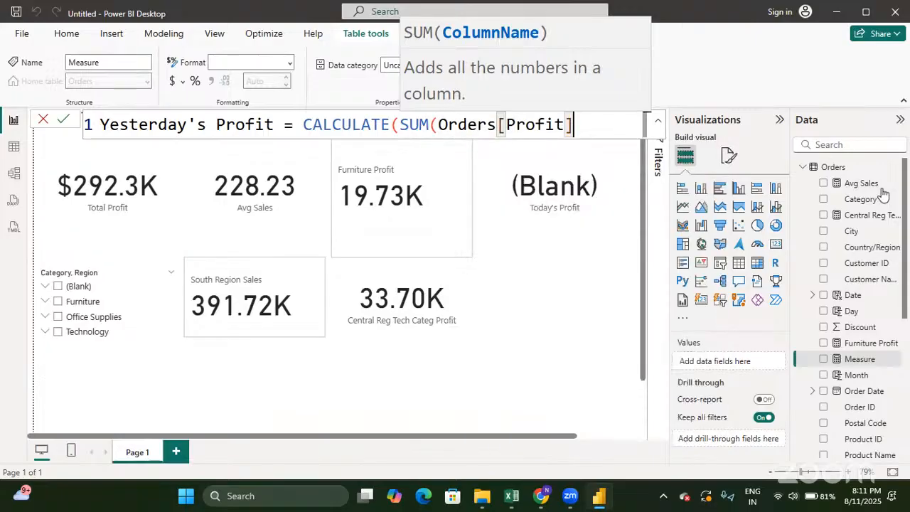
type(")")
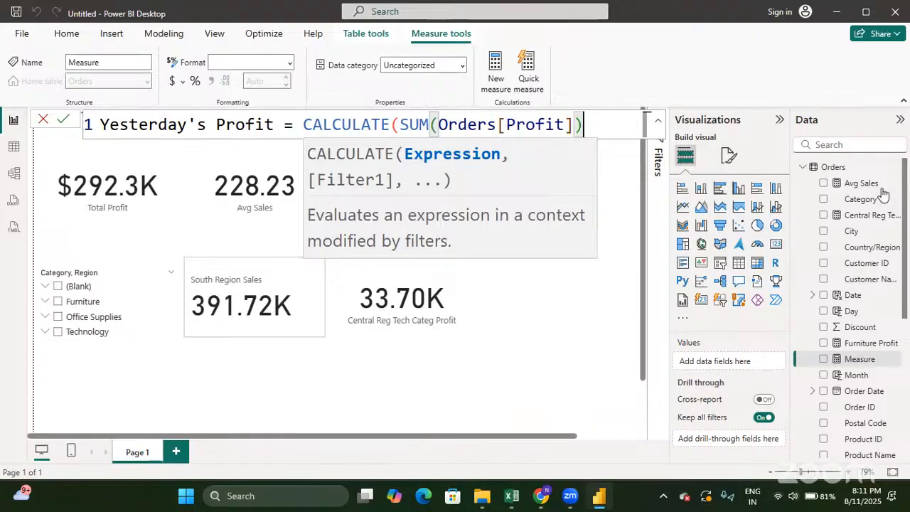
Step: Add Orders[Order Date] as the filter column in the CALCULATE function of the Yesterday's Profit measure
type(", ")
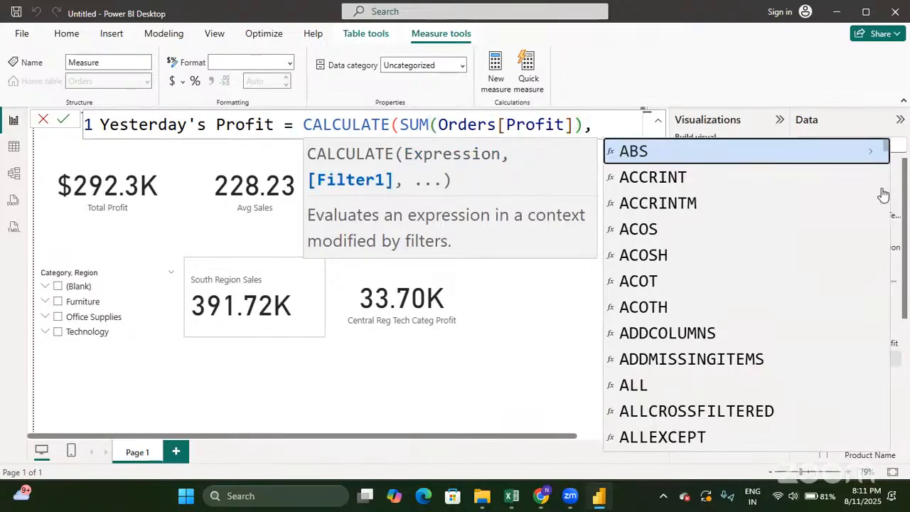
type("o")
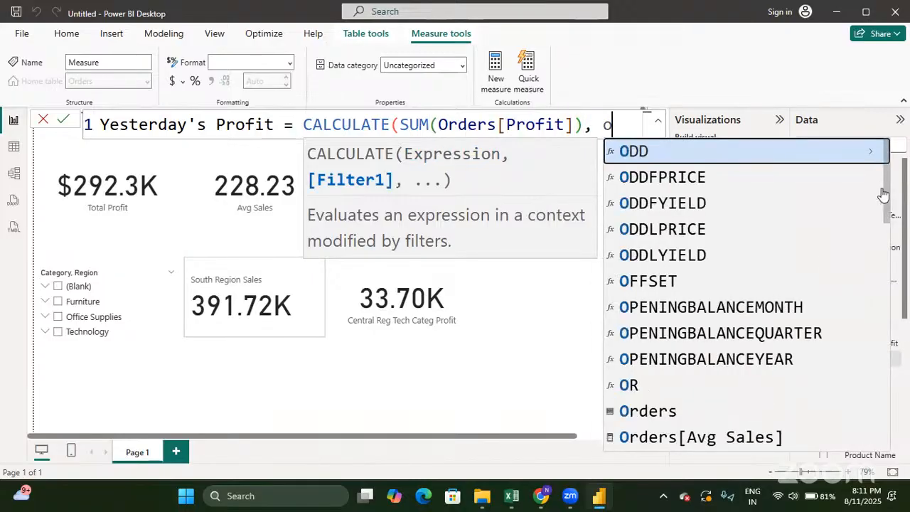
type("rder")
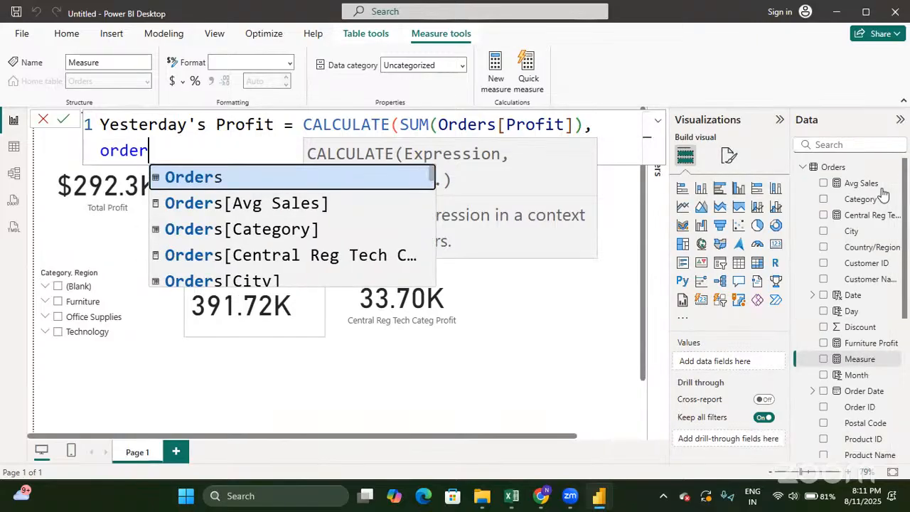
key("Down")
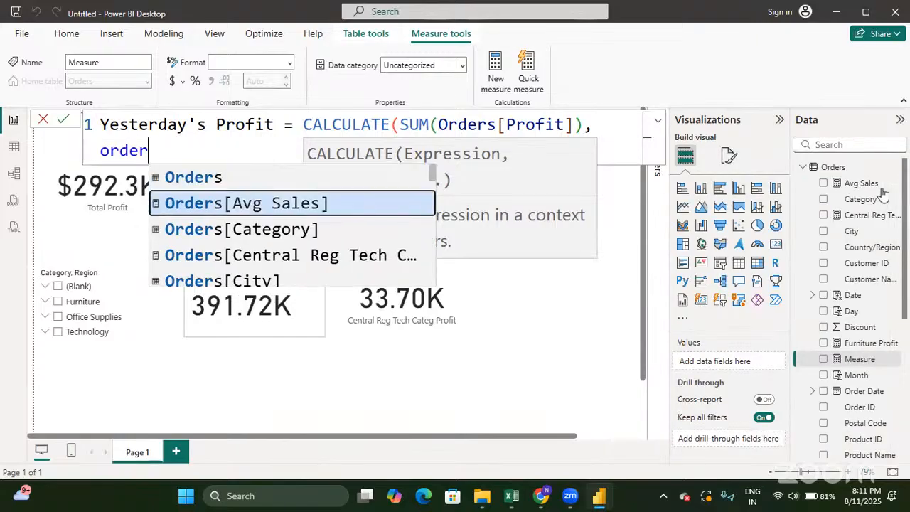
key("BackSpace")
key("BackSpace")
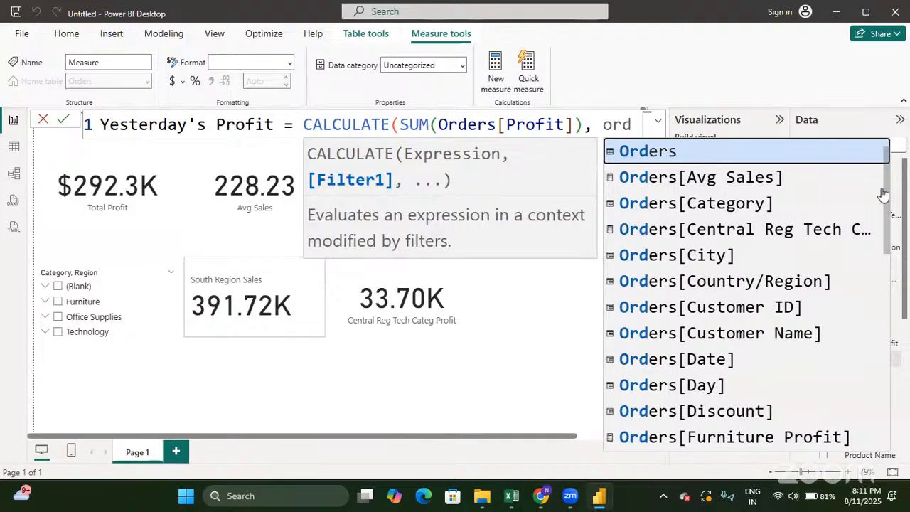
type("e")
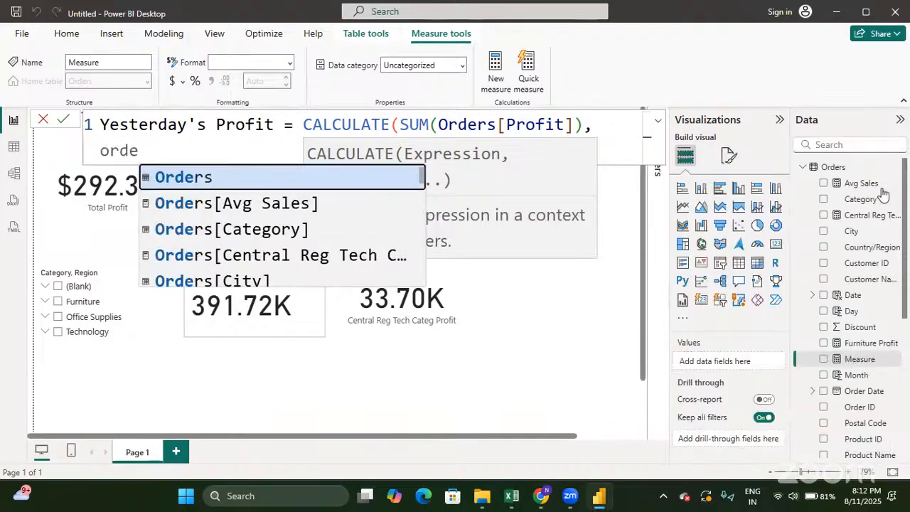
key("Down")
key("Down")
key("Down")
key("Down")
key("Down")
key("Down")
key("Down")
key("Down")
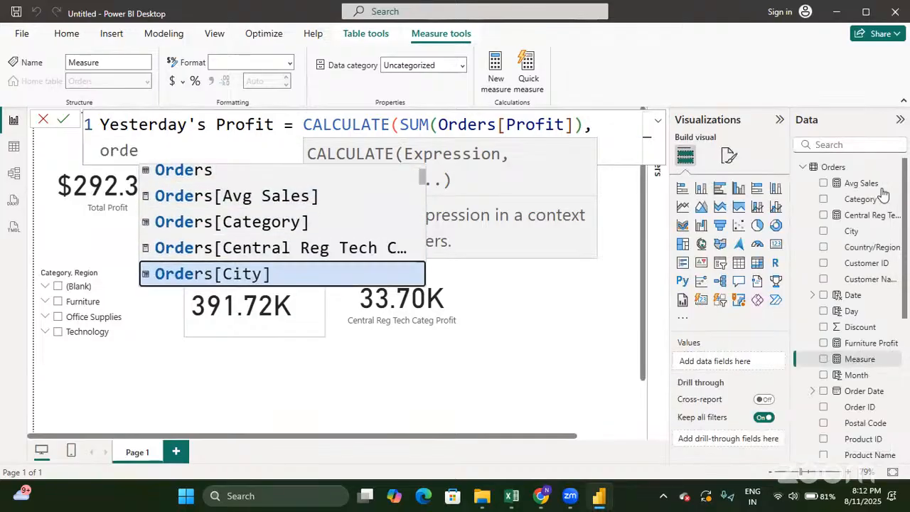
key("Down")
key("Down")
key("Down")
key("Down")
key("Down")
key("Down")
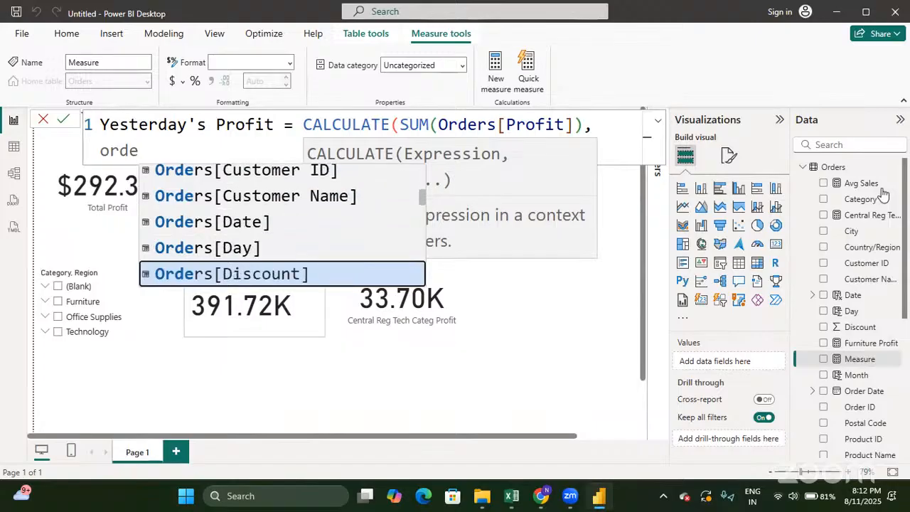
key("Up")
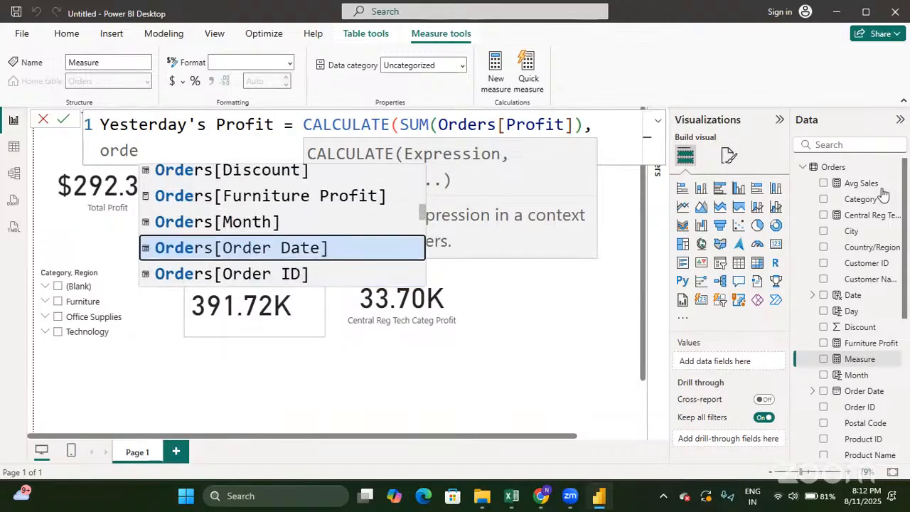
key("Tab")
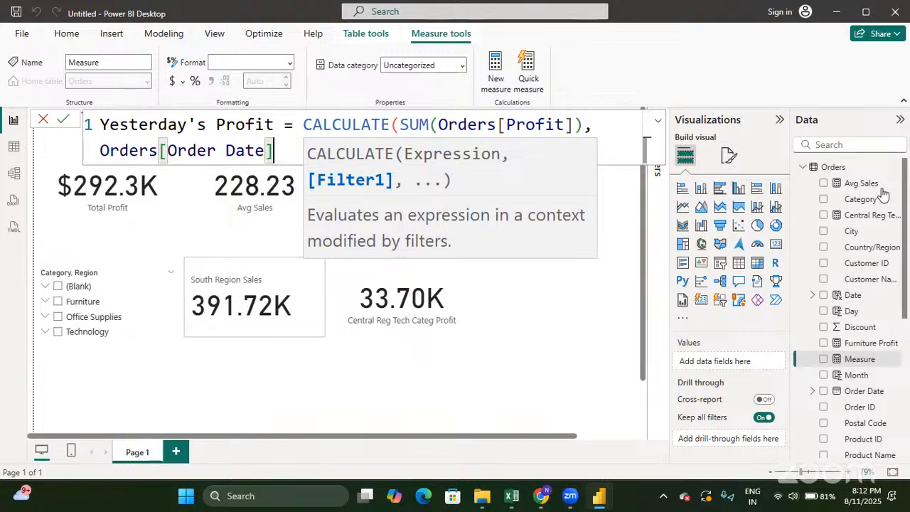
Step: Complete the Order Date filter condition with = TODAY() - 1 and close the CALCULATE function
type("= T")
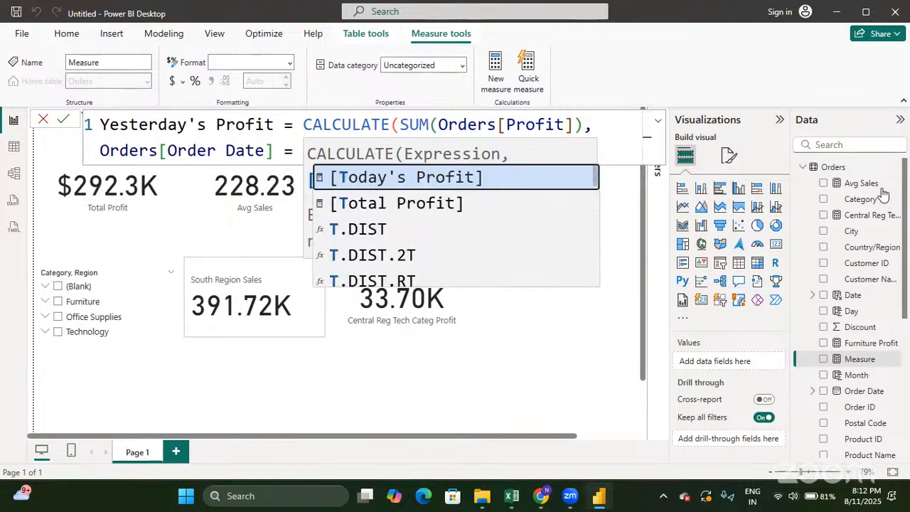
key("BackSpace")
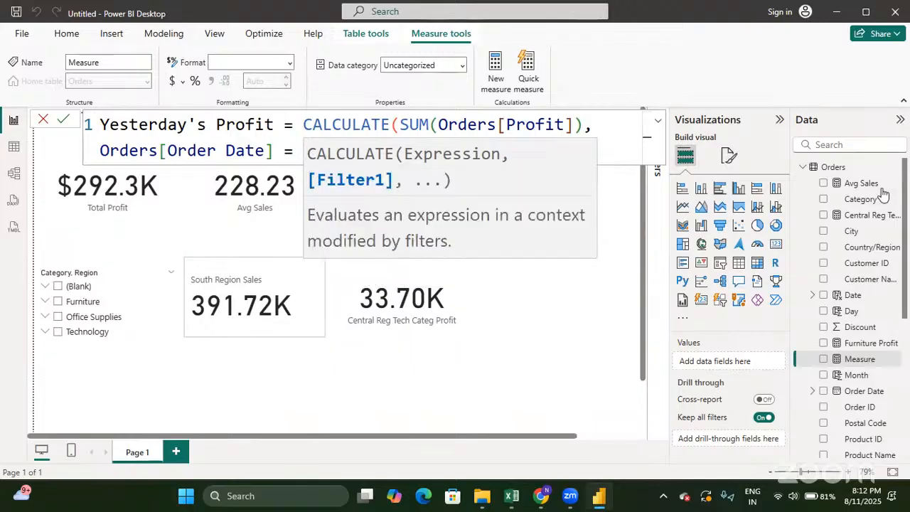
key("Escape")
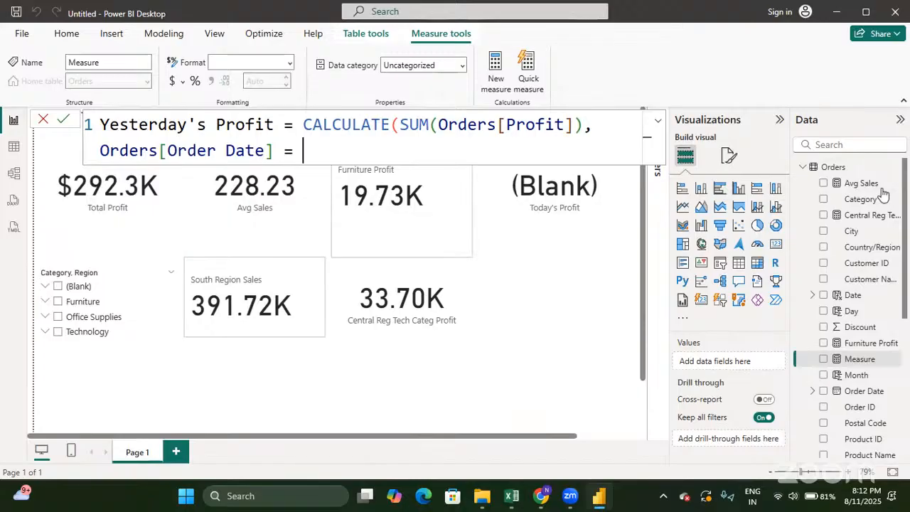
type("T")
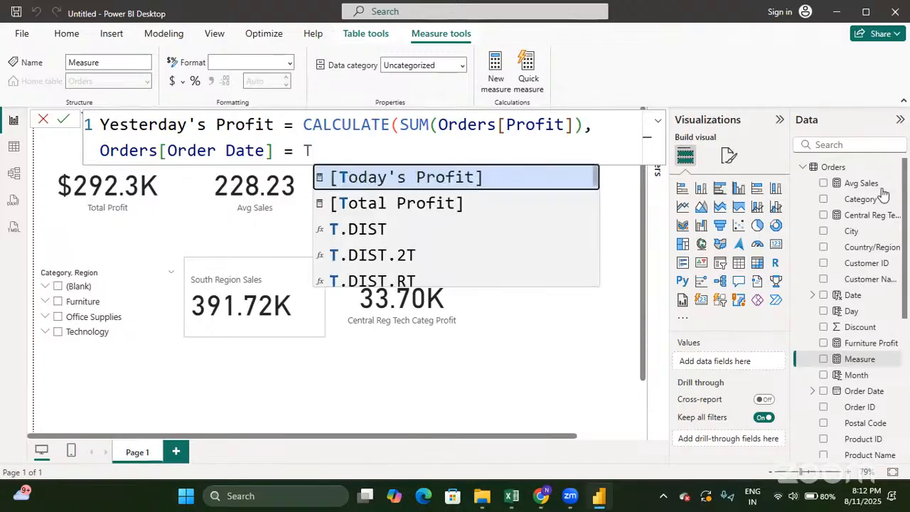
type("od")
key("Down")
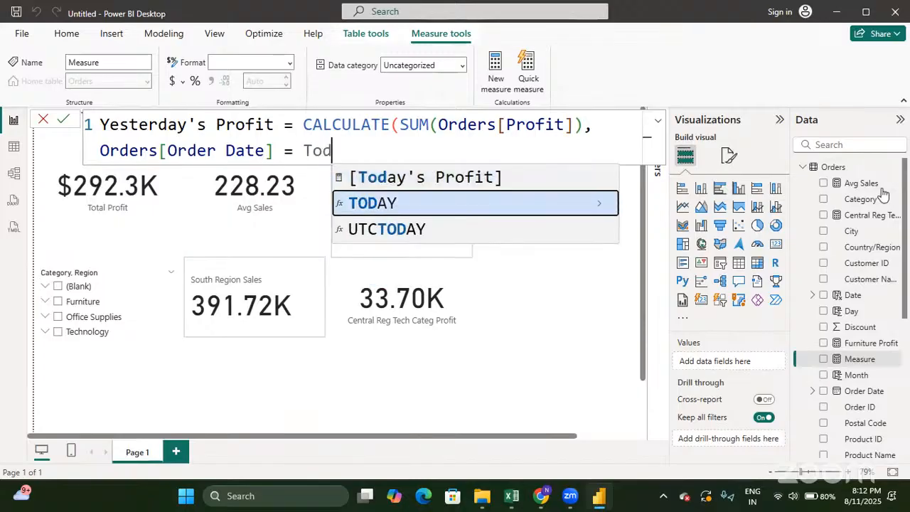
key("Tab")
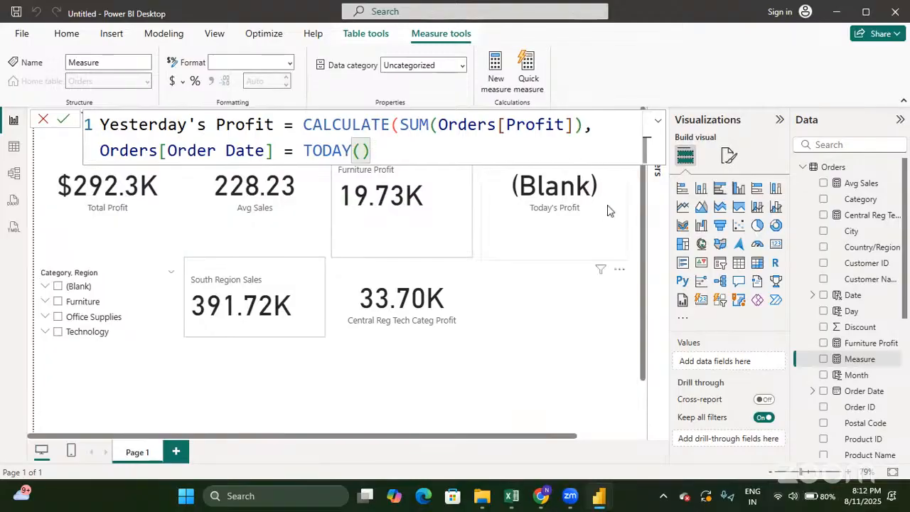
type("-")
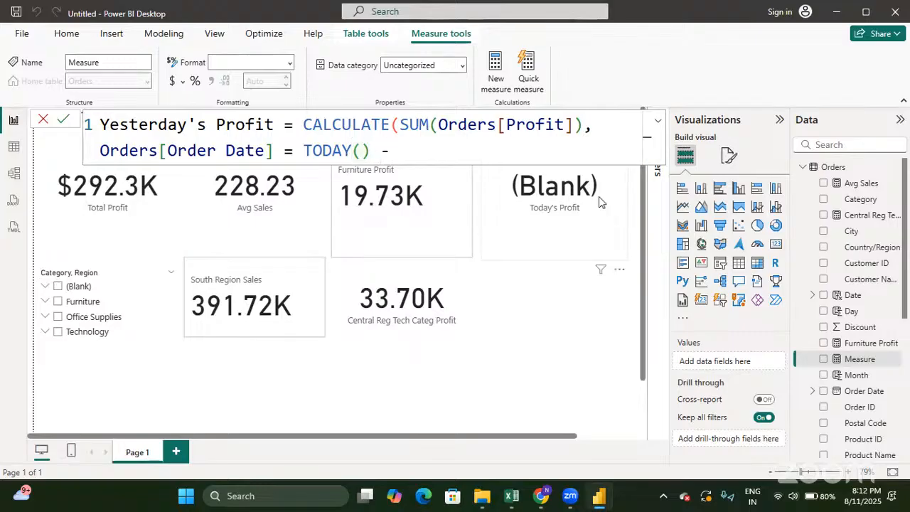
type(" 1")
type(")")
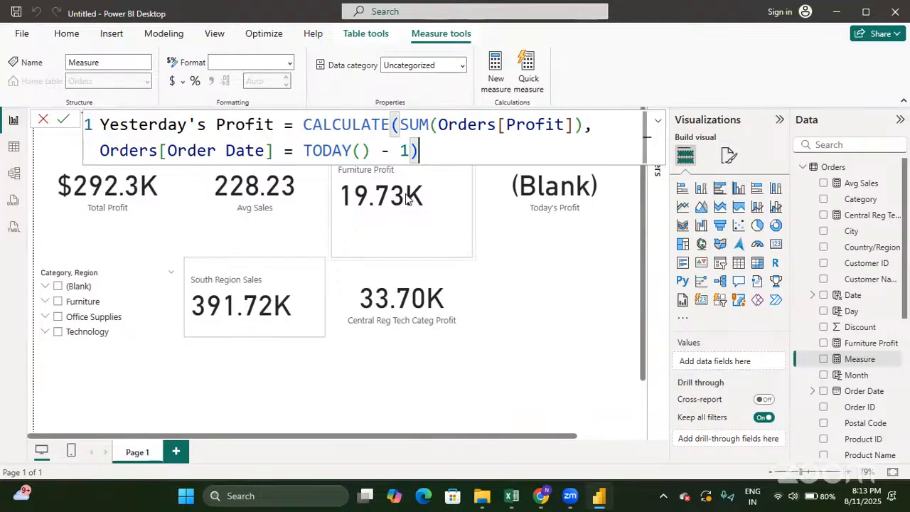
Step: Copy the whole Yesterday's Profit formula, commit the measure and leave the formula editor
key("ctrl+a")
key("ctrl+c")
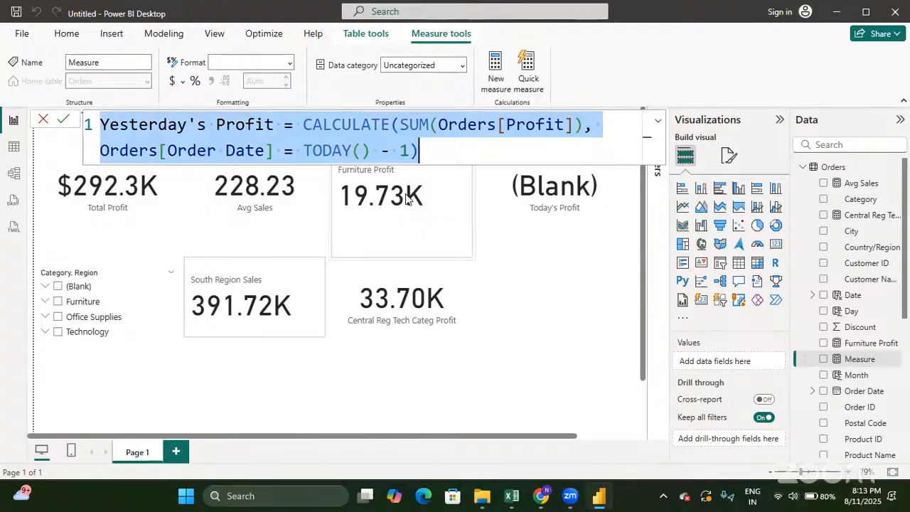
left_click(467, 135)
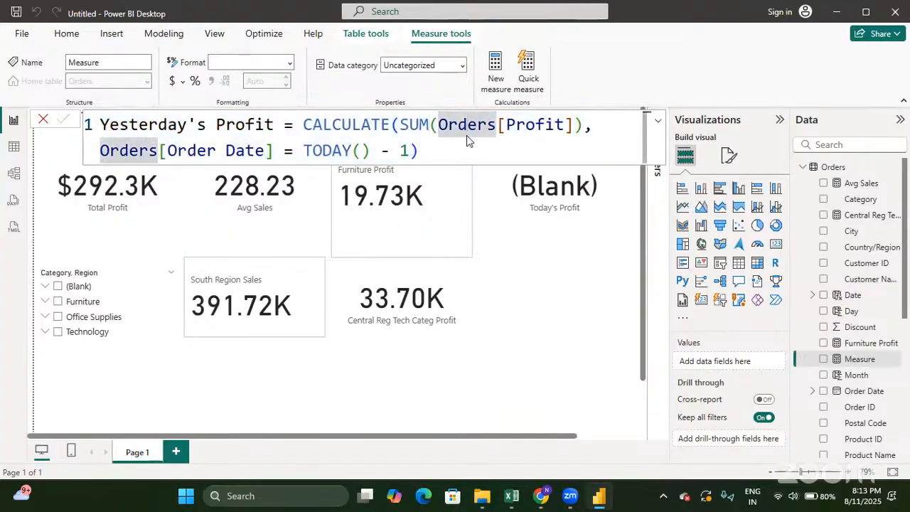
key("Return")
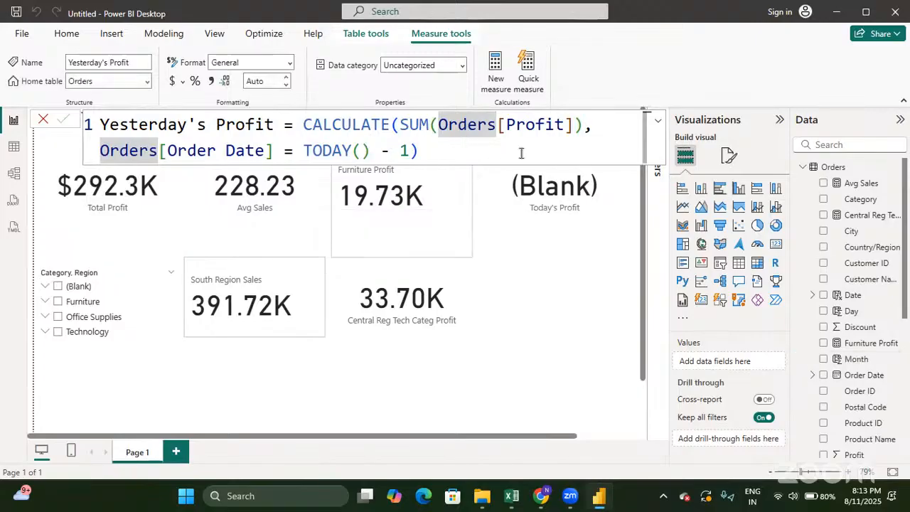
left_click(521, 153)
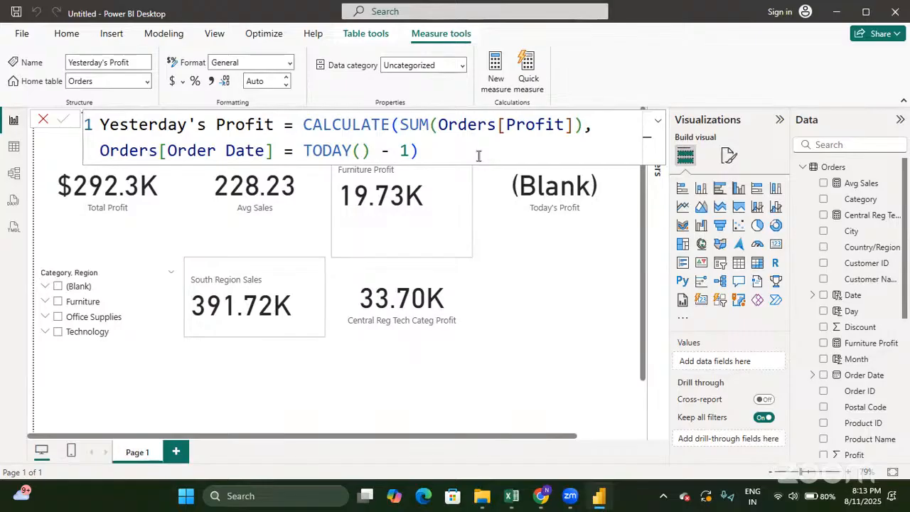
left_click(514, 322)
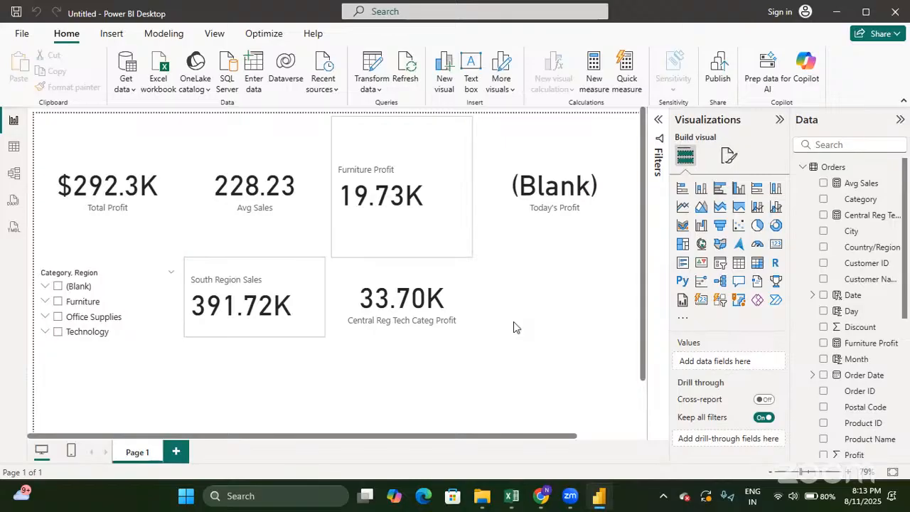
Step: Create another new measure in the Orders table and replace its default text with the copied Yesterday's Profit formula
left_click(894, 171)
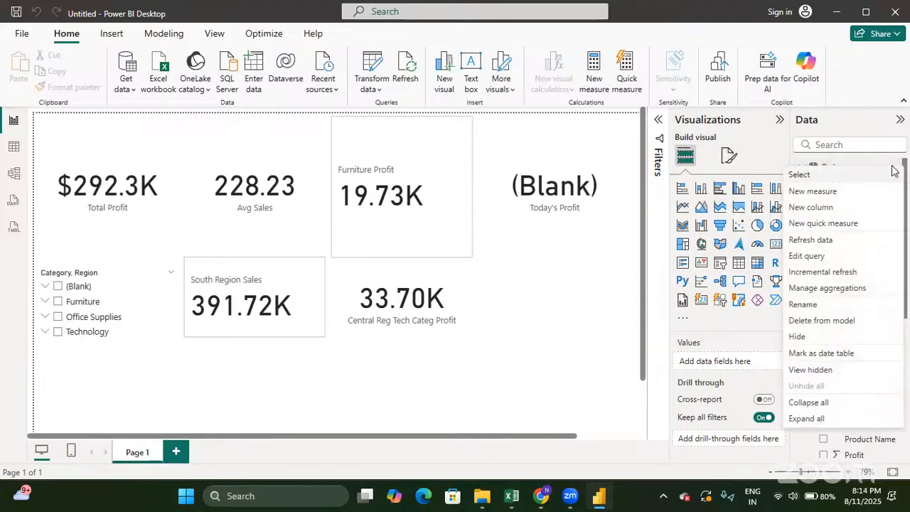
left_click(868, 195)
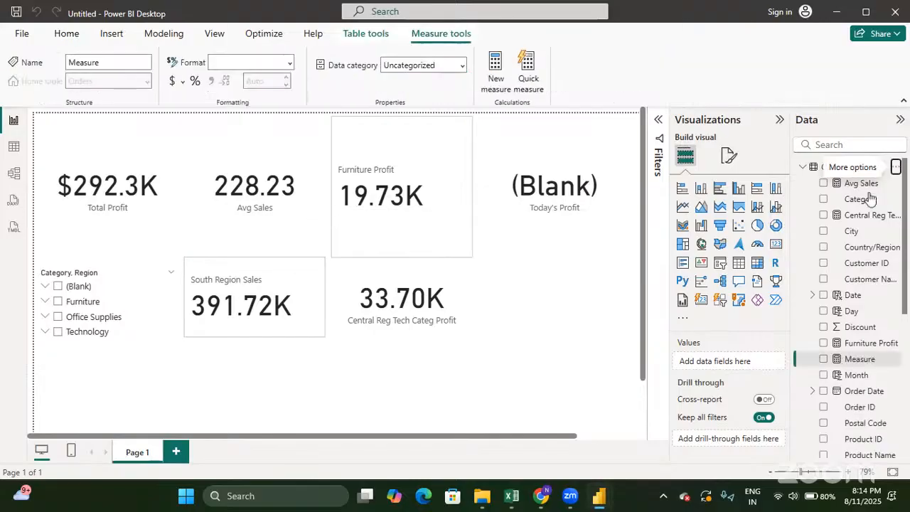
key("ctrl+a")
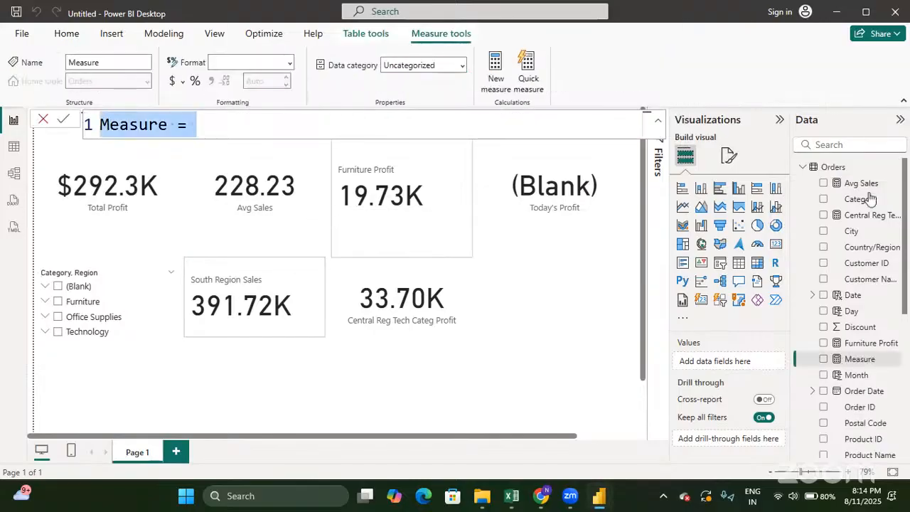
key("ctrl+v")
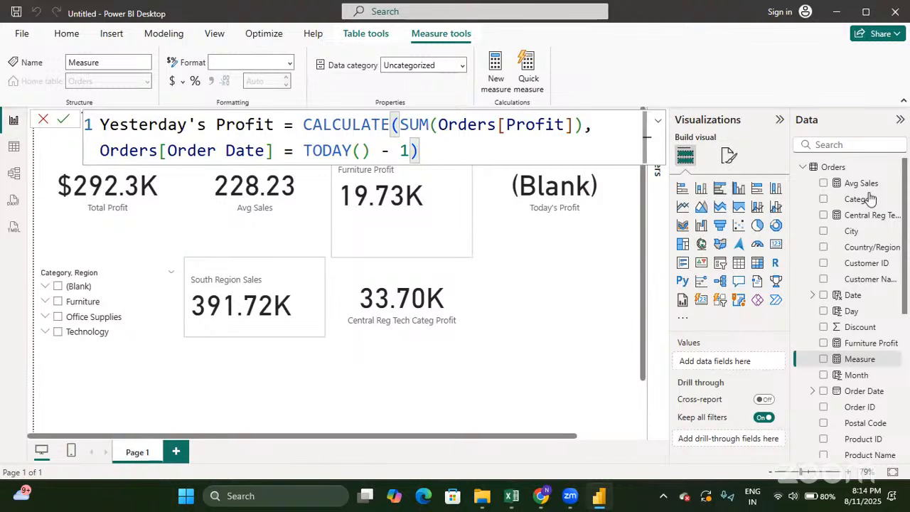
Step: Change the pasted formula's measure name to Profit on specific date
left_click(215, 124)
key("BackSpace")
key("BackSpace")
key("BackSpace")
key("BackSpace")
key("BackSpace")
key("BackSpace")
key("BackSpace")
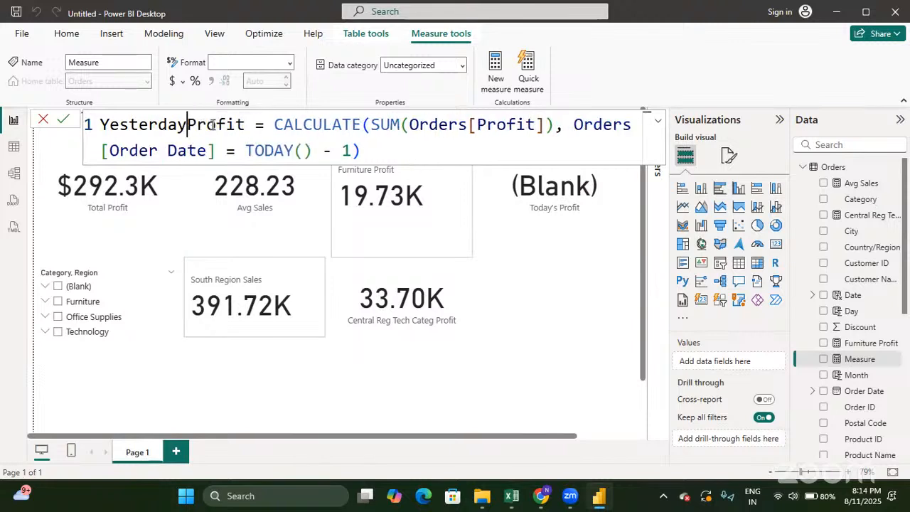
key("BackSpace")
key("BackSpace")
key("BackSpace")
key("BackSpace")
key("BackSpace")
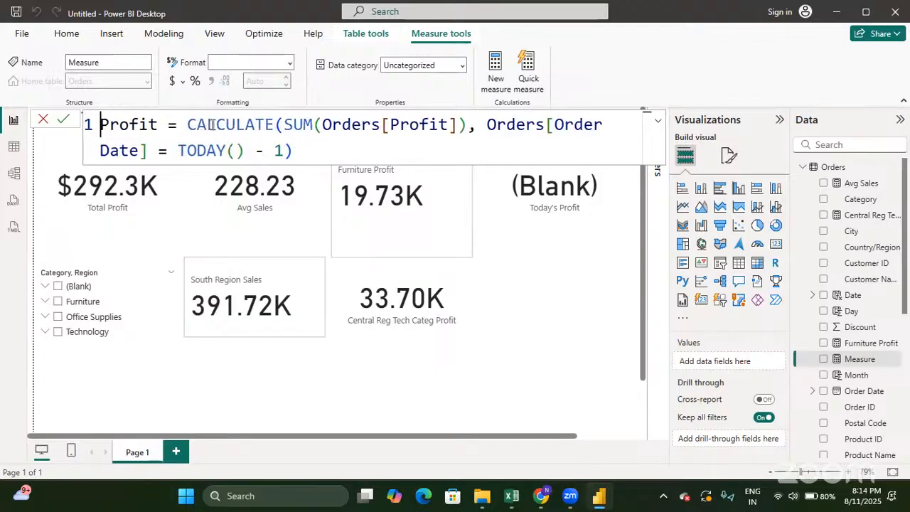
key("Right")
key("Right")
key("Right")
key("Right")
key("Right")
key("Right")
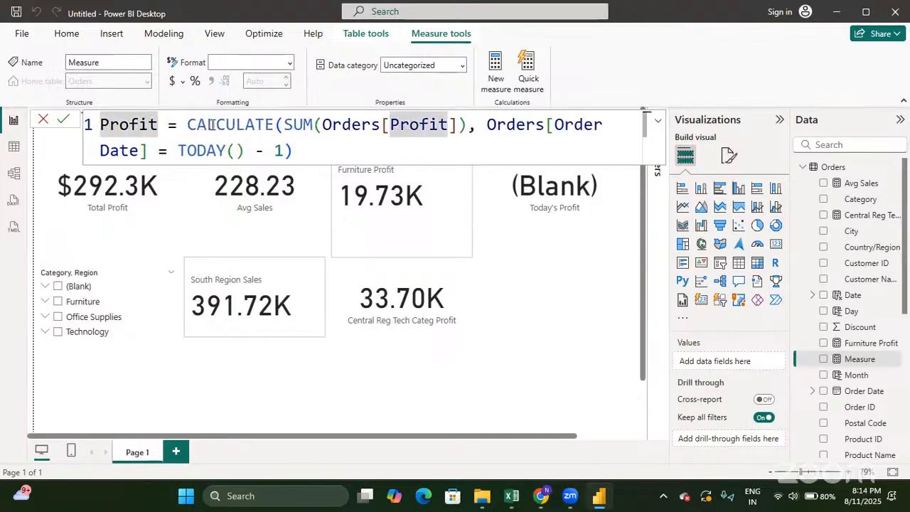
type("on s")
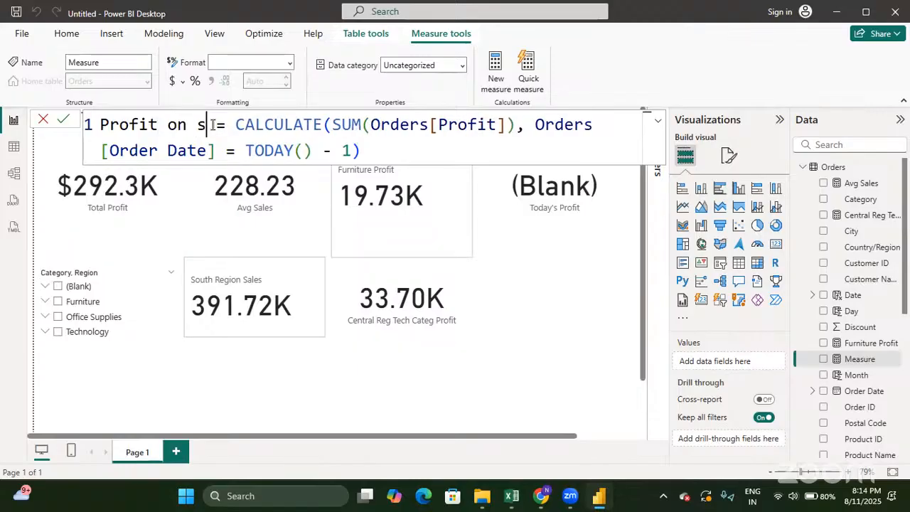
type("pecif")
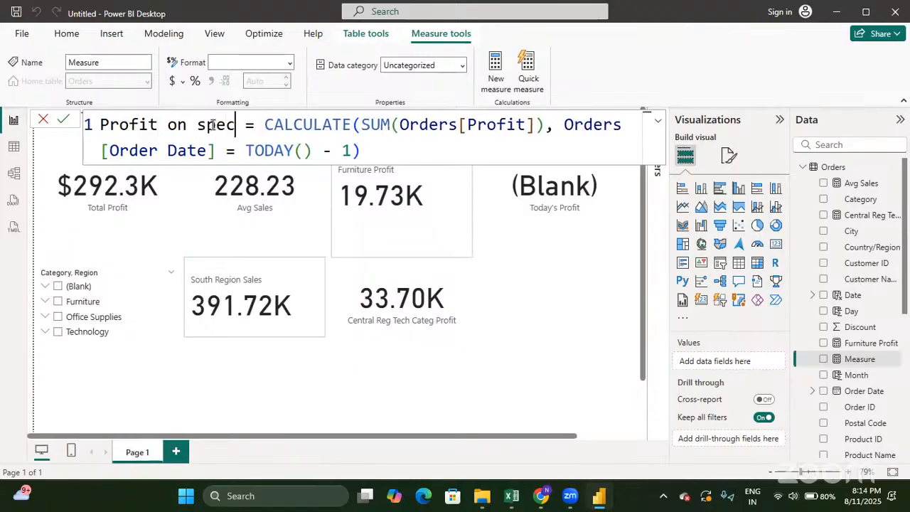
type("ic dat")
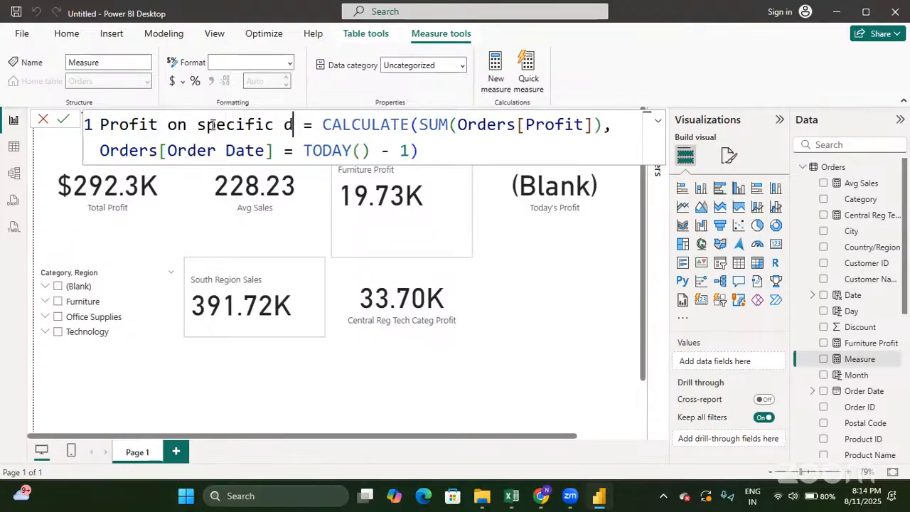
type("e")
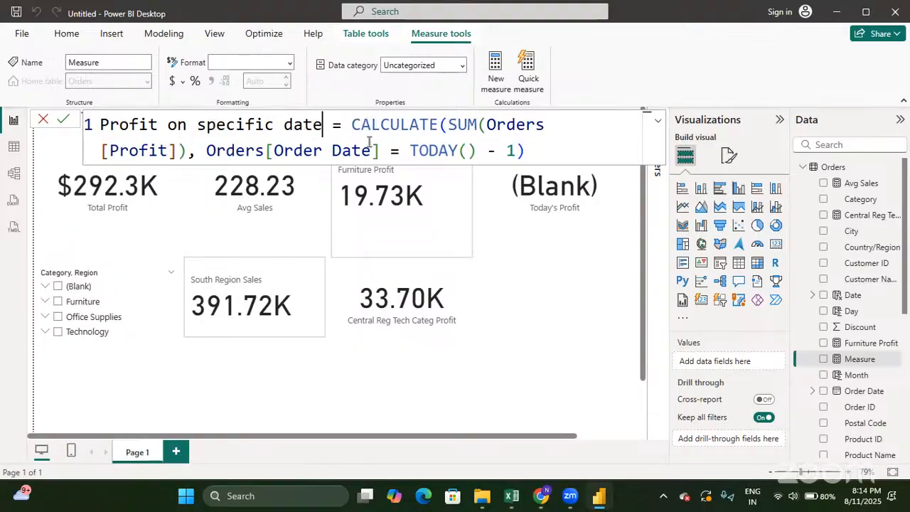
Step: Delete the Orders[Order Date] = TODAY() - 1 filter condition from the formula, keeping CALCULATE's closing parenthesis
left_click(515, 147)
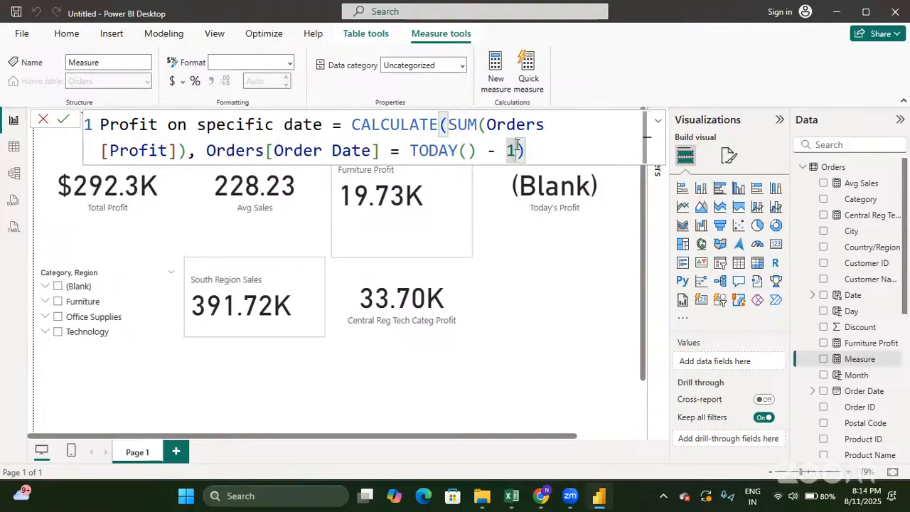
key("BackSpace")
key("BackSpace")
key("BackSpace")
key("BackSpace")
key("BackSpace")
key("BackSpace")
key("BackSpace")
key("BackSpace")
key("BackSpace")
key("BackSpace")
key("BackSpace")
key("BackSpace")
key("BackSpace")
key("BackSpace")
key("BackSpace")
key("BackSpace")
key("BackSpace")
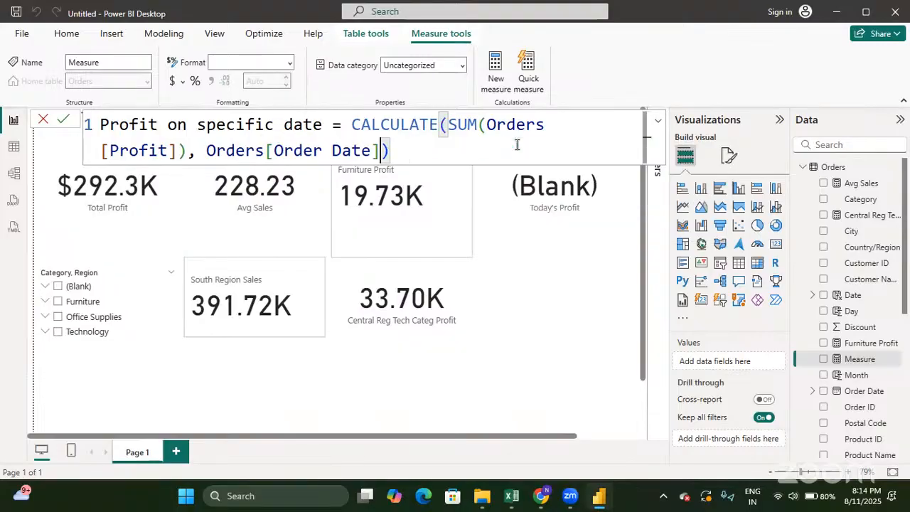
key("BackSpace")
key("BackSpace")
key("BackSpace")
key("BackSpace")
key("BackSpace")
key("BackSpace")
key("BackSpace")
key("BackSpace")
key("BackSpace")
key("BackSpace")
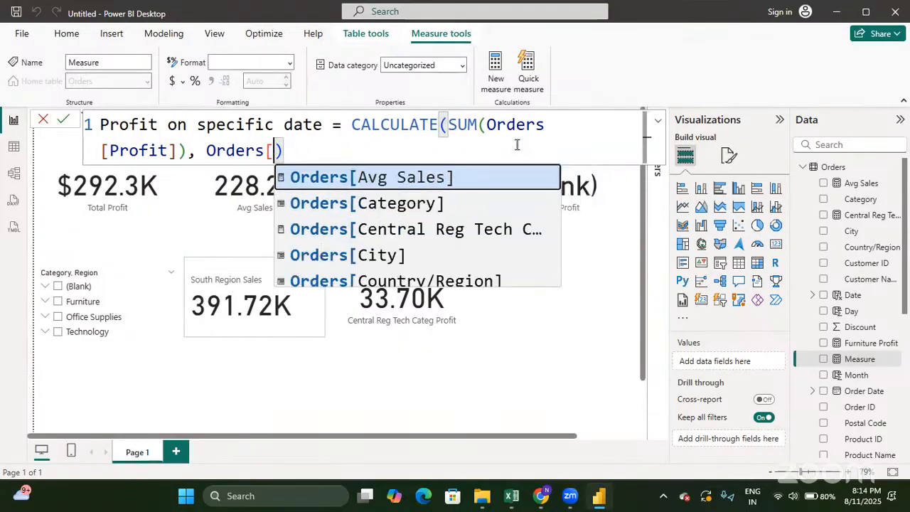
key("BackSpace")
key("BackSpace")
key("BackSpace")
key("BackSpace")
key("BackSpace")
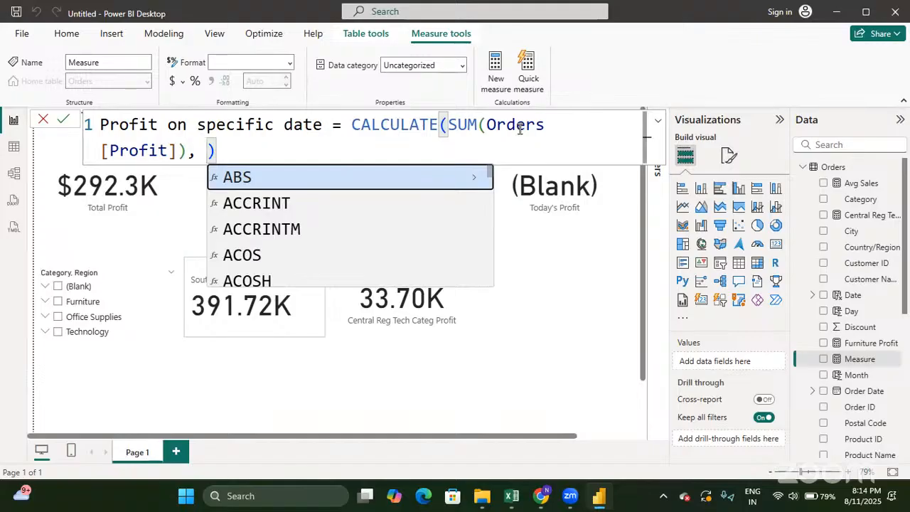
Step: Insert the Orders[Order Date] column as the filter argument of the CALCULATE function
type("ord")
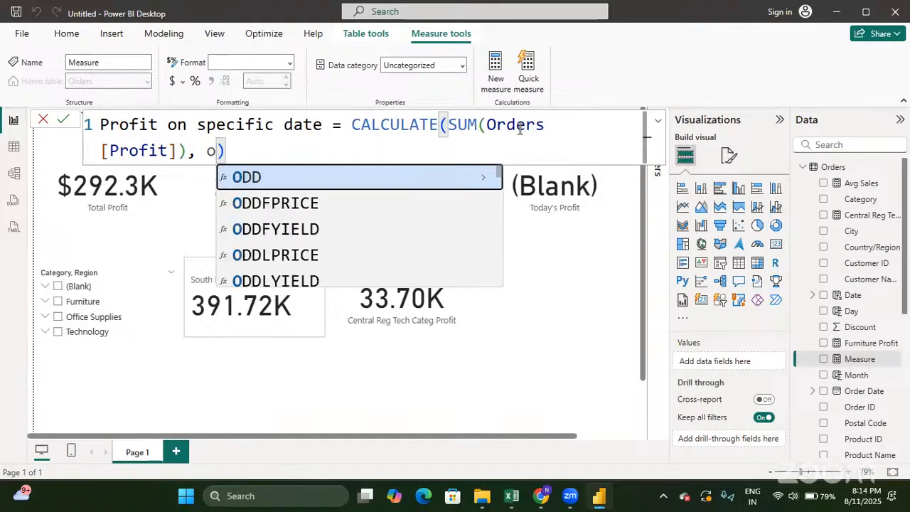
key("Down")
key("Down")
key("Down")
key("Down")
key("Down")
key("Down")
key("Down")
key("Down")
key("Down")
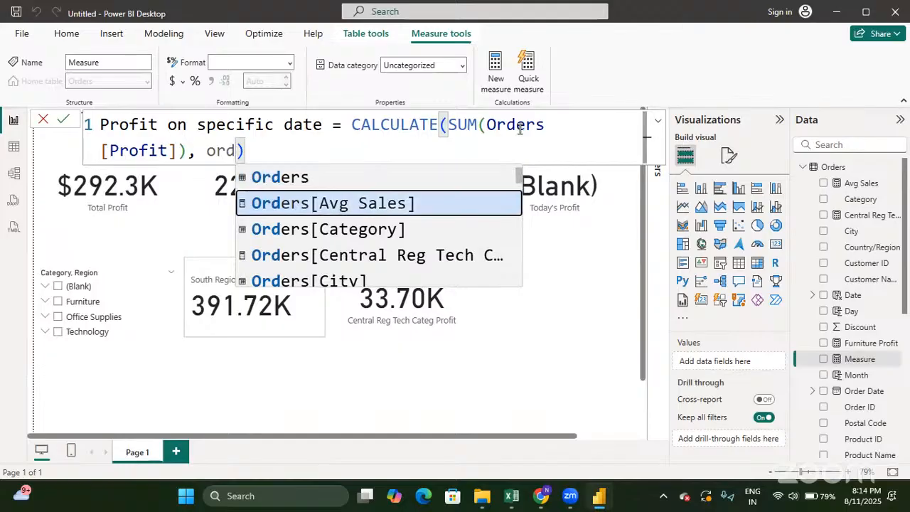
key("Down")
key("Down")
key("Down")
key("Down")
key("Down")
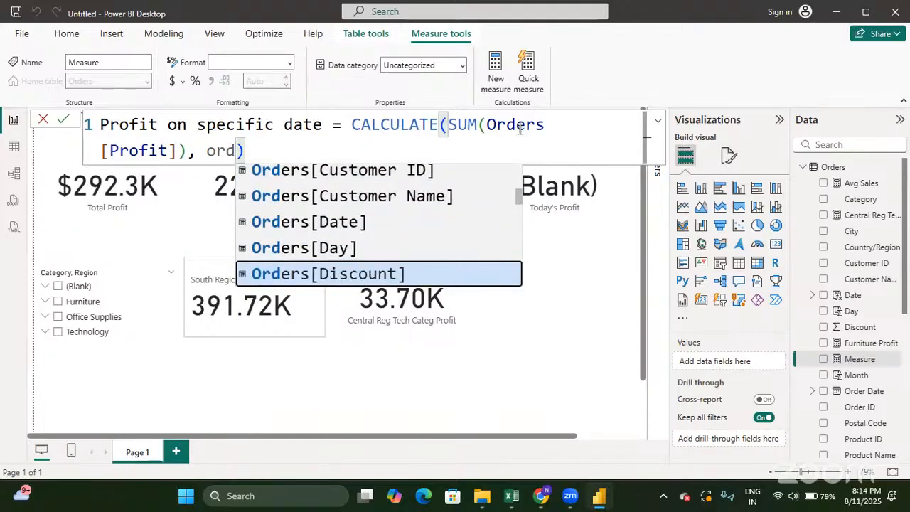
key("Up")
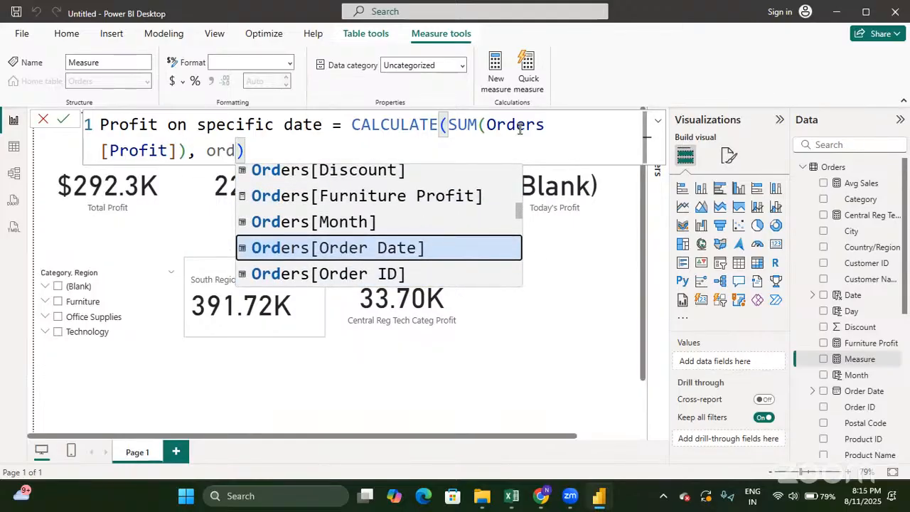
key("Tab")
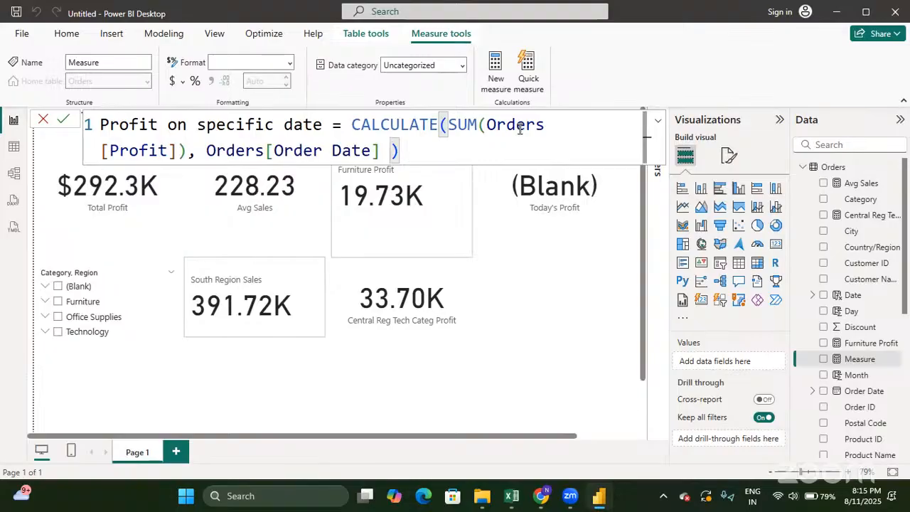
Step: Complete the Order Date filter condition with = DATE(2023, 08, 15)
type("=")
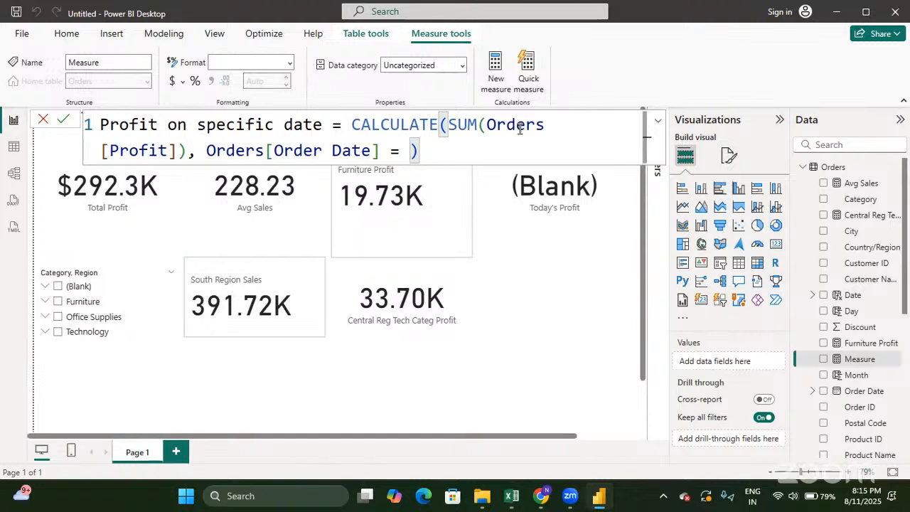
type("da")
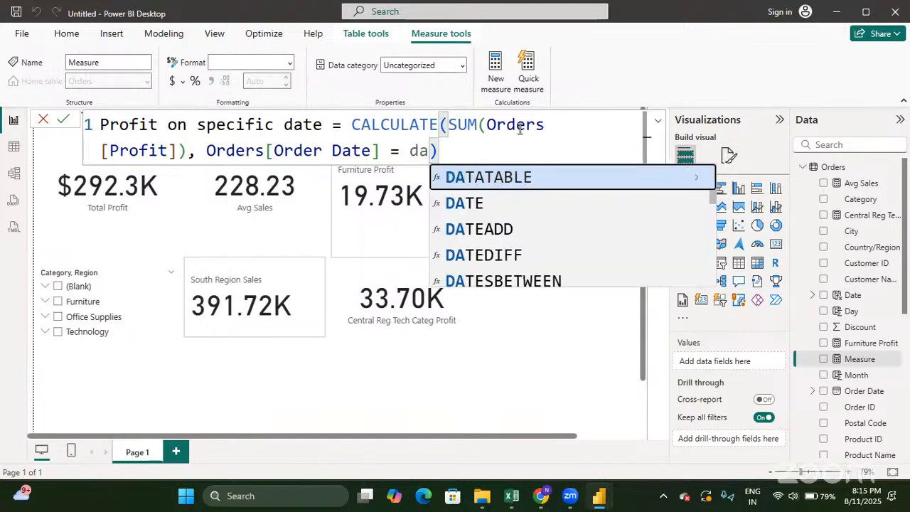
key("Down")
key("Tab")
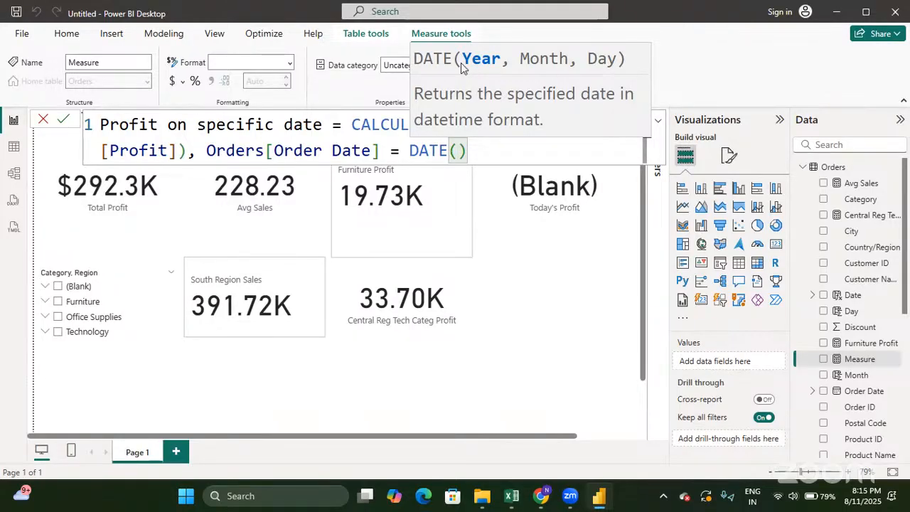
type("2023")
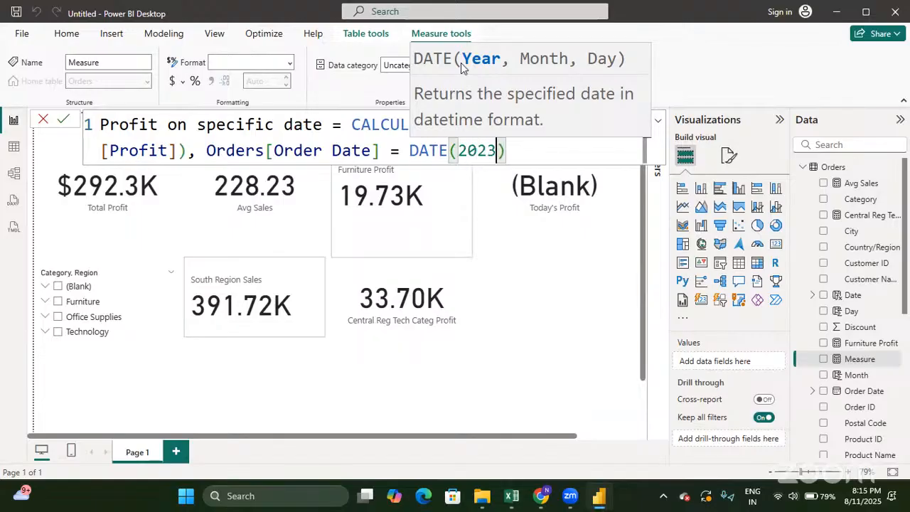
type(", ")
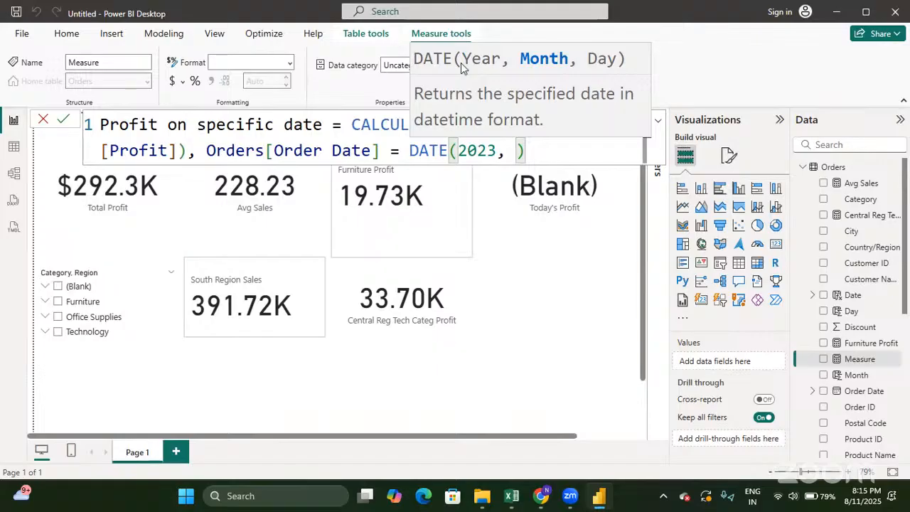
type("08")
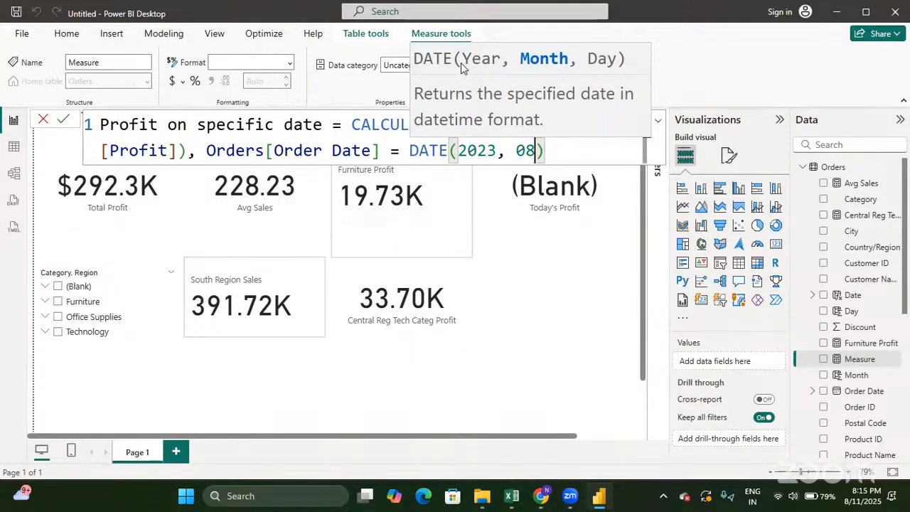
type(", ")
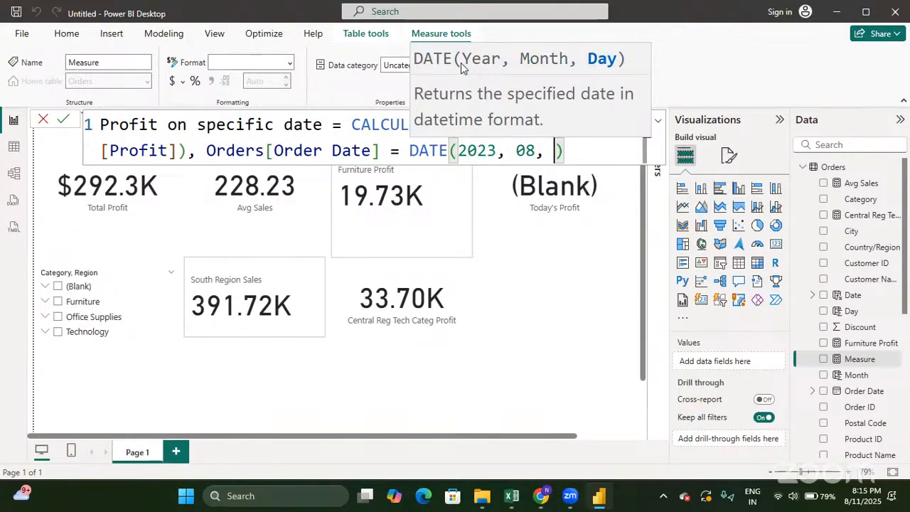
type("1")
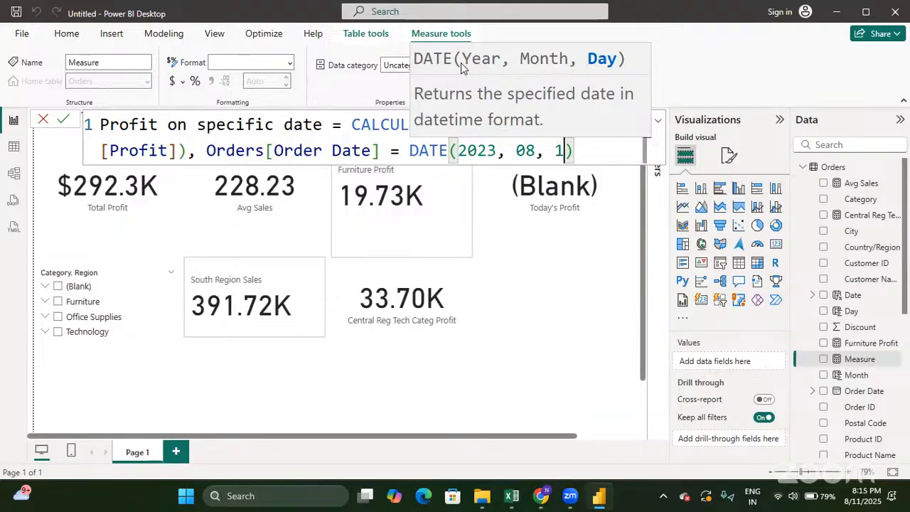
type("5")
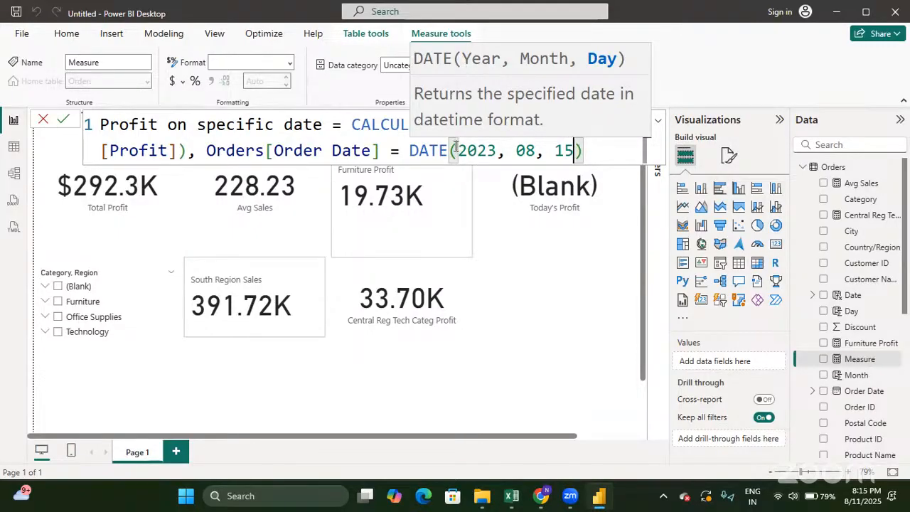
Step: Close the CALCULATE function, commit the Profit on specific date measure and leave the formula editor
left_click(601, 151)
type(")")
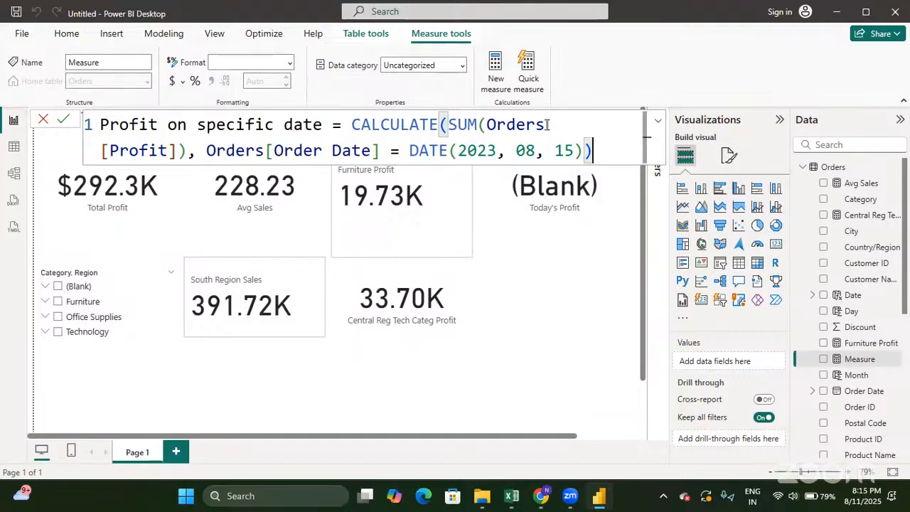
key("Return")
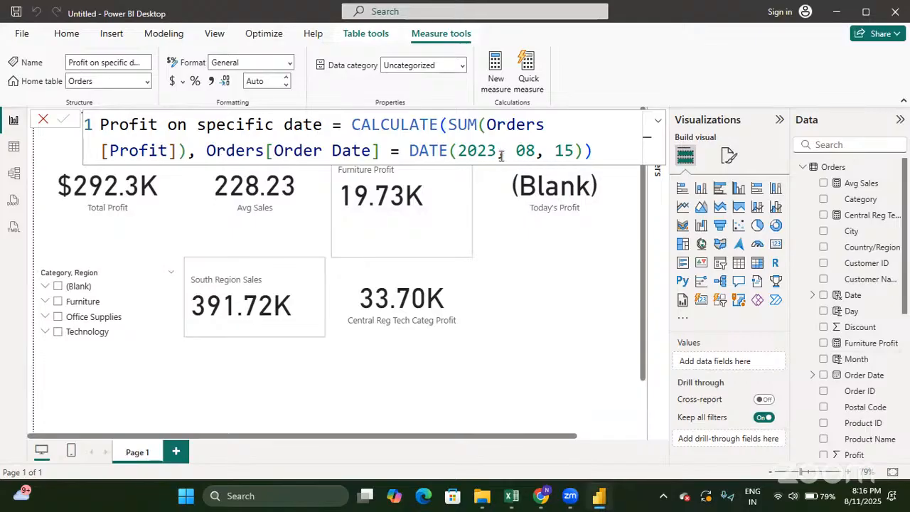
left_click(551, 320)
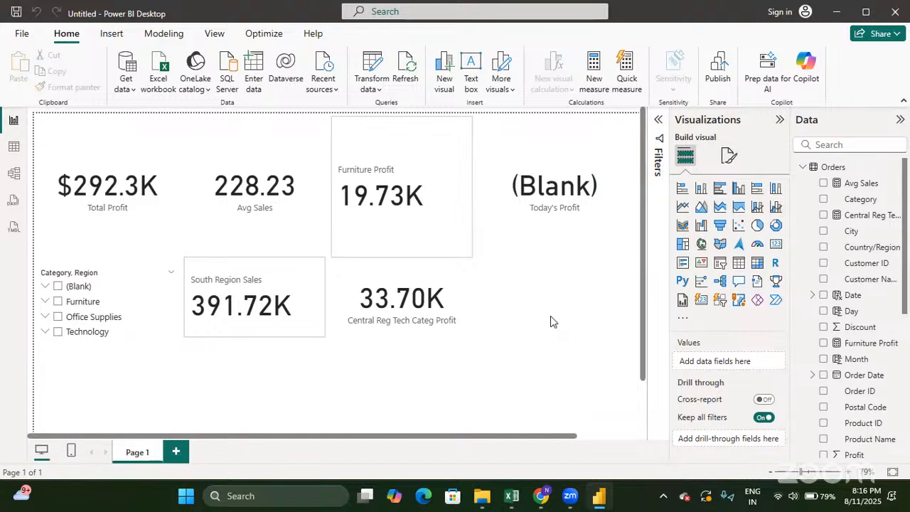
Step: Add a card visual to the report page showing the Profit on specific date measure, then deselect it
left_click(764, 277)
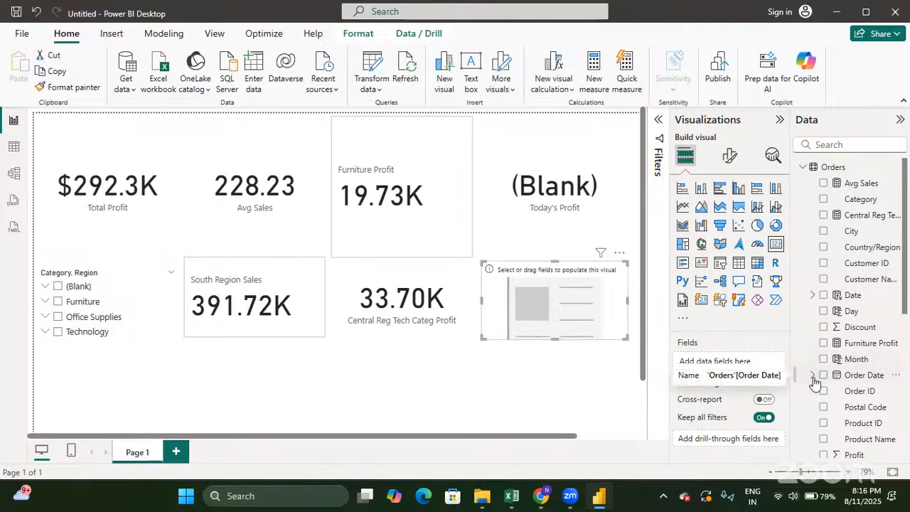
scroll(814, 382, "down", 6)
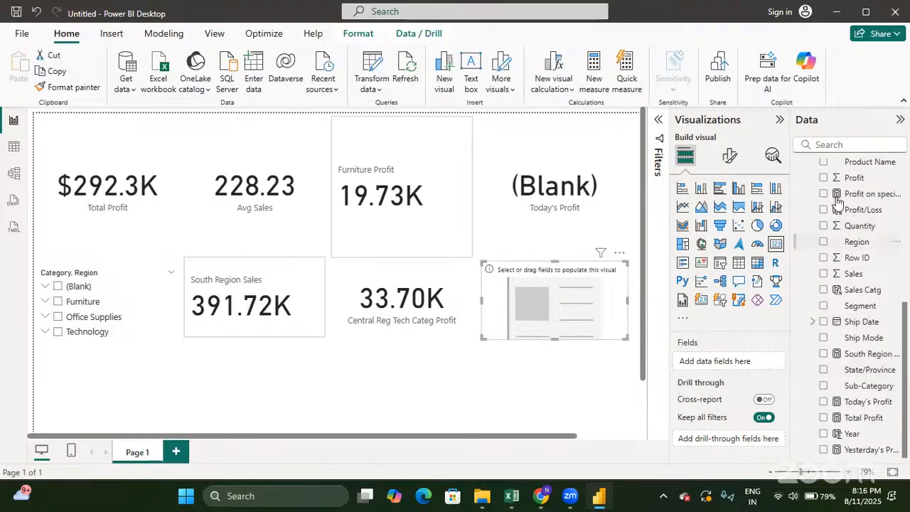
left_click(824, 195)
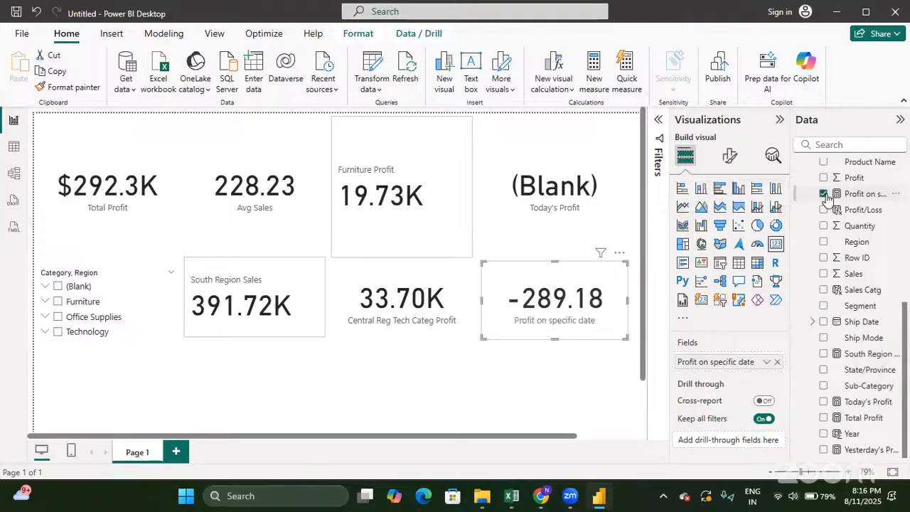
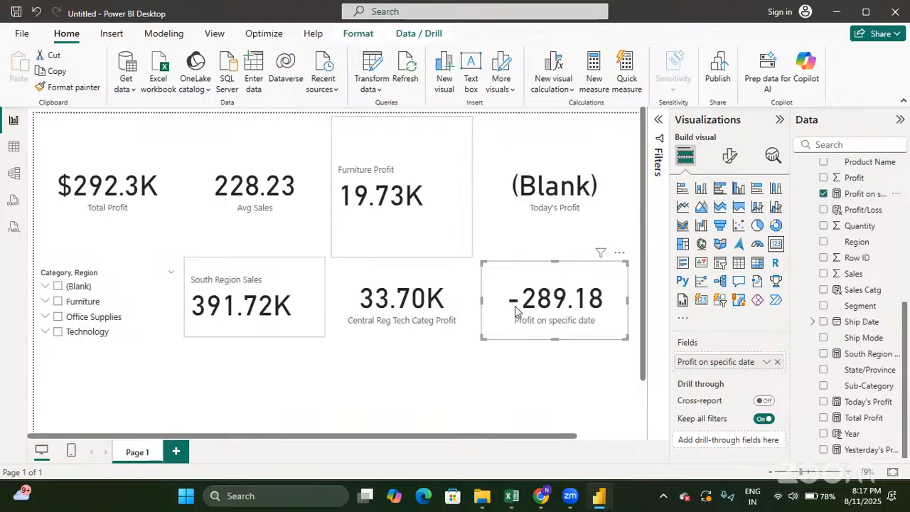
left_click(455, 387)
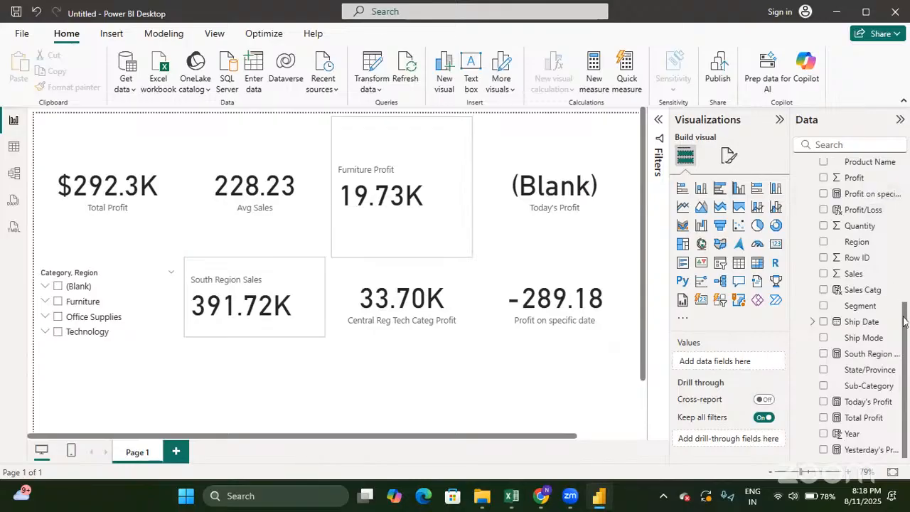
Step: Create another new measure in the Orders table and name it Profit for range of dates
left_click_drag(903, 322, 894, 171)
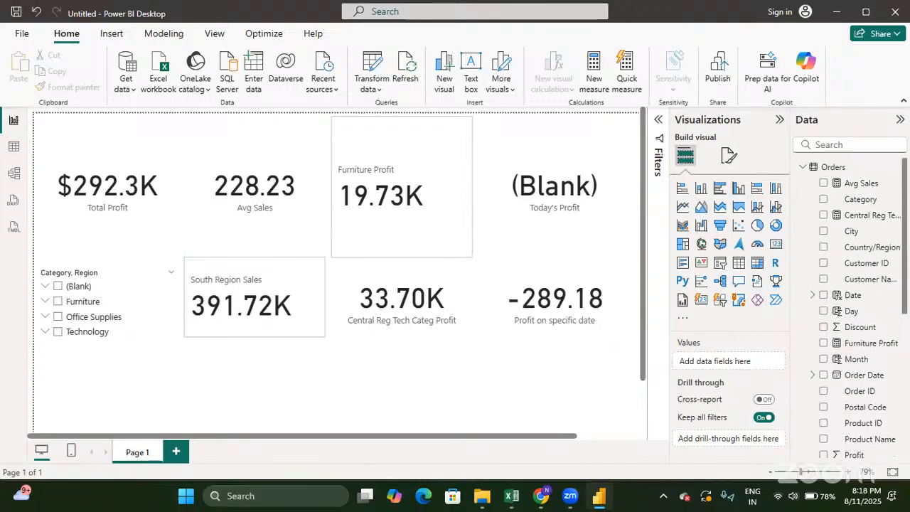
left_click(890, 167)
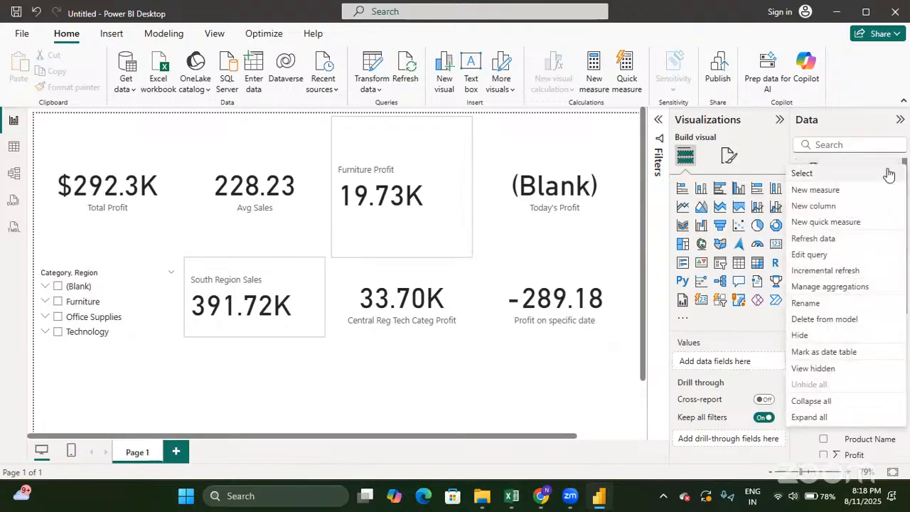
left_click(872, 193)
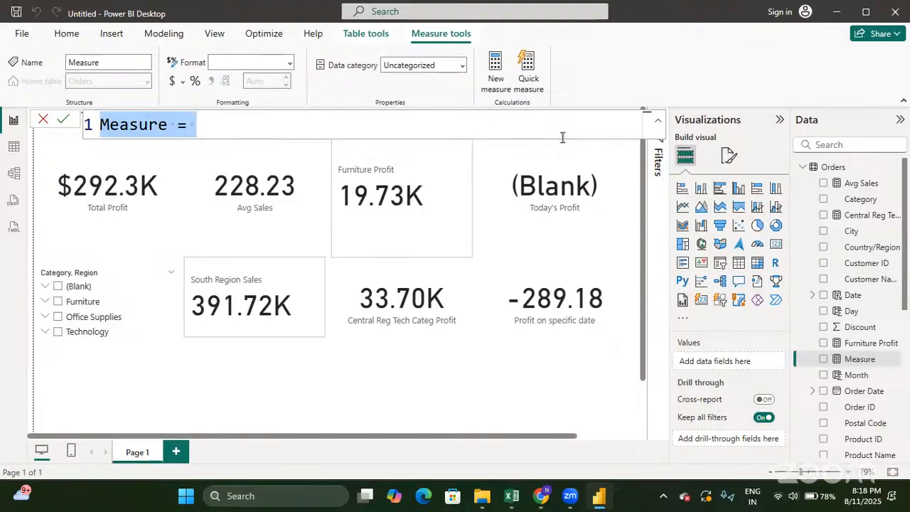
type("Pr")
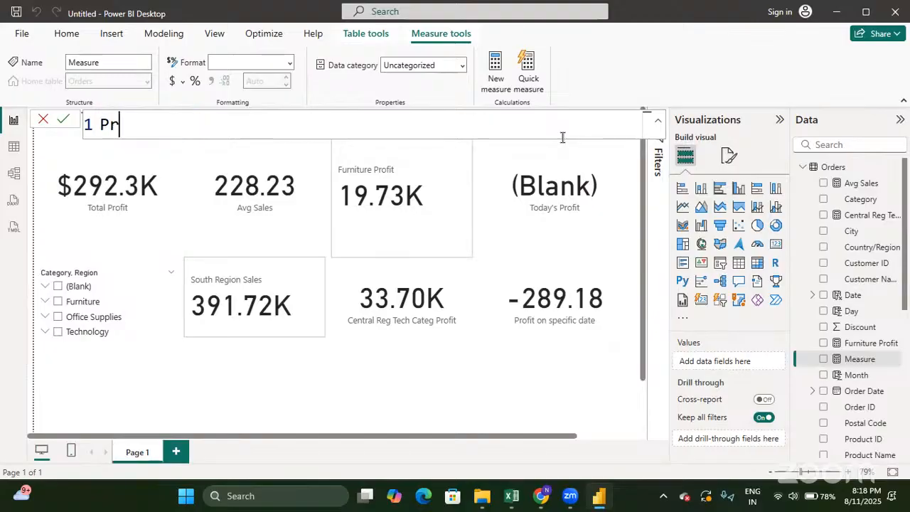
type("ofit")
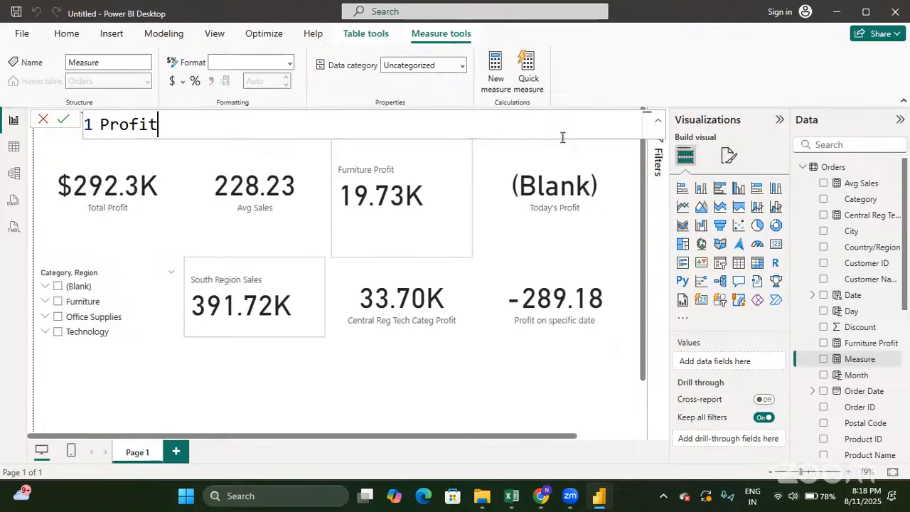
type(" for range")
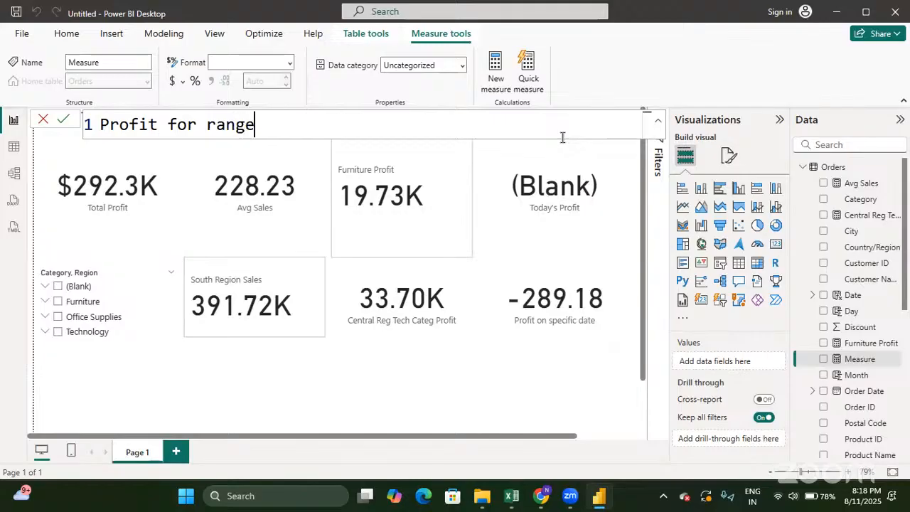
type(" of dates ")
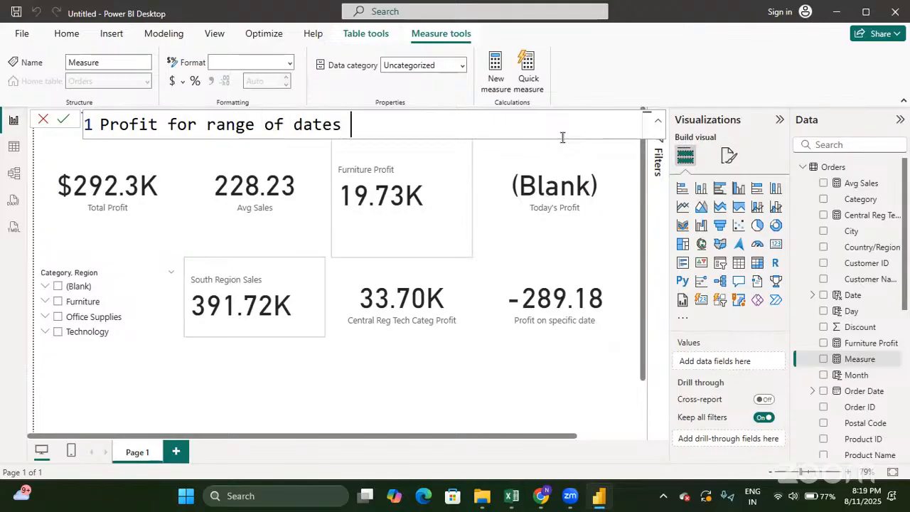
Step: Begin the Profit for range of dates formula with an equals sign and the CALCULATE function
type("= v")
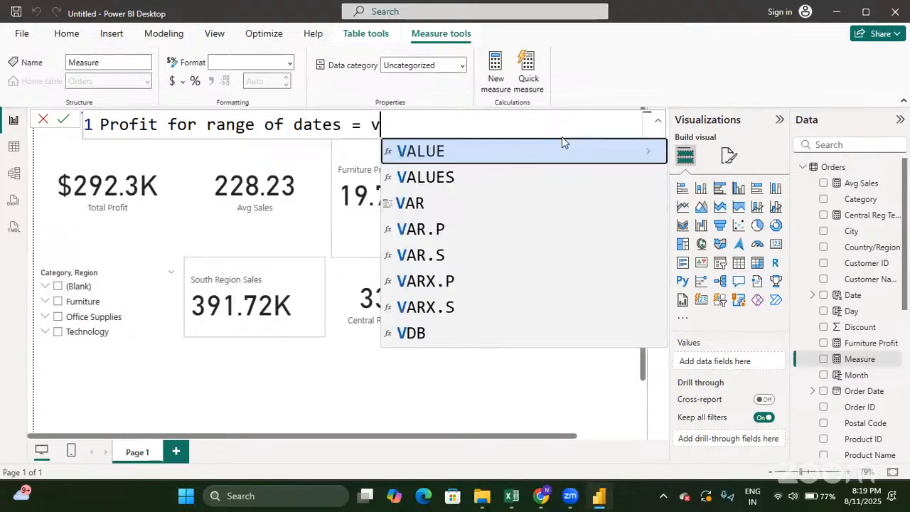
key("BackSpace")
type("C")
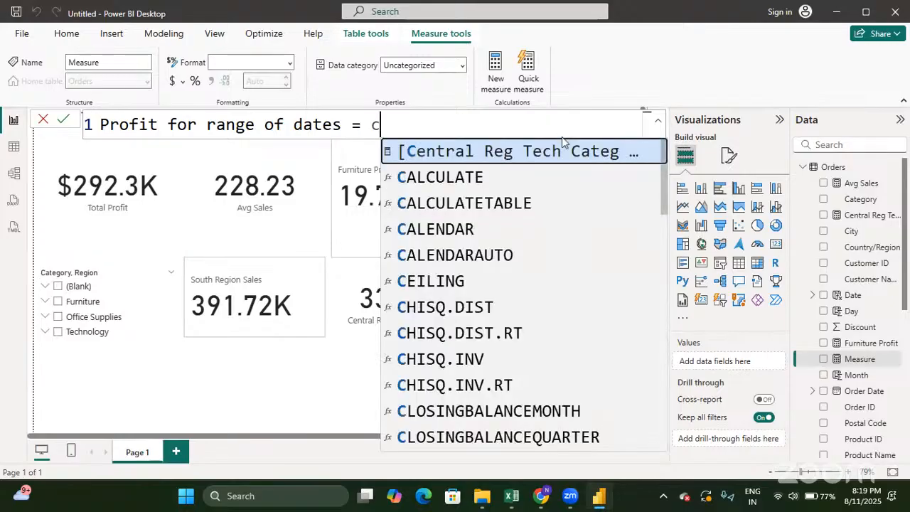
type("a")
key("Tab")
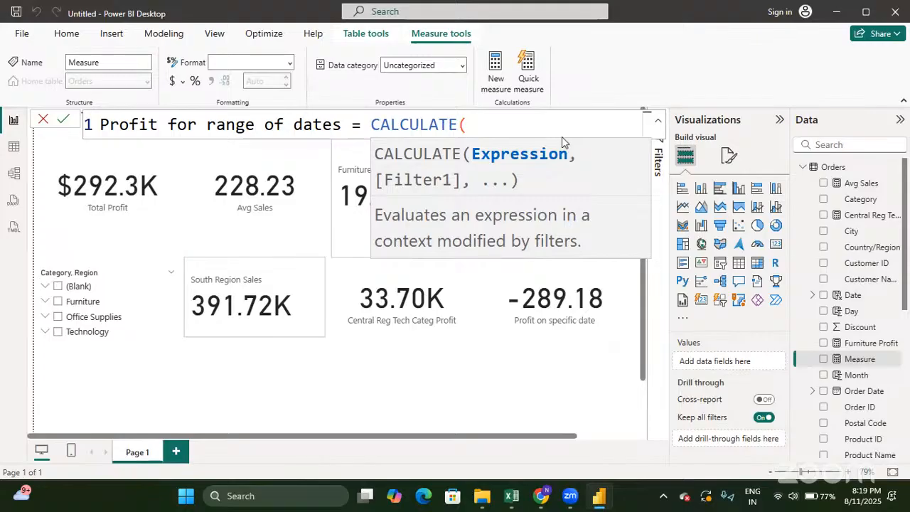
Step: Enter SUM(Orders[Profit]) as the CALCULATE expression, followed by a comma for the filter argument
type("sum")
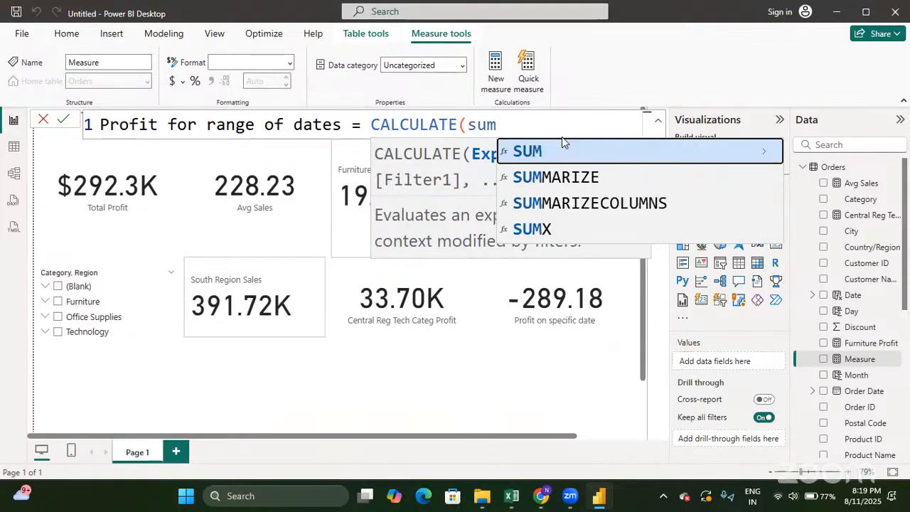
key("Tab")
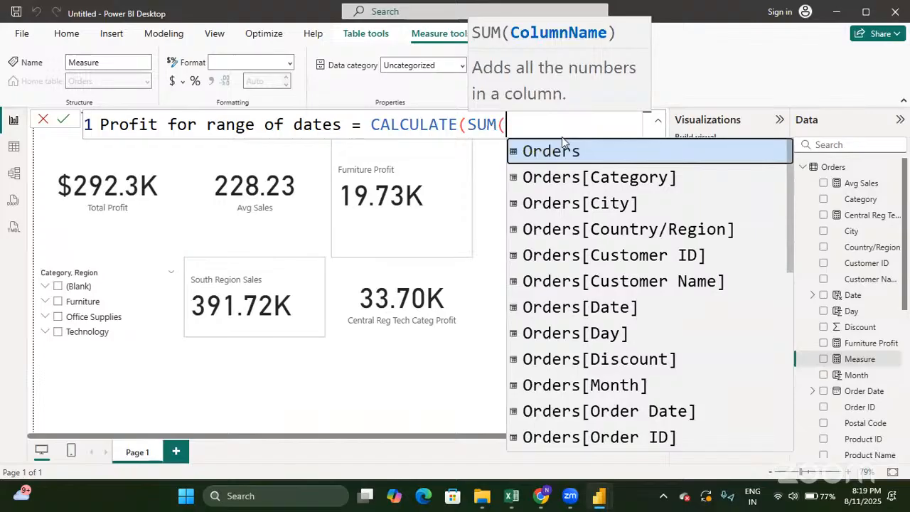
key("Down")
key("Down")
key("Down")
key("Down")
key("Down")
key("Down")
key("Down")
key("Down")
key("Down")
key("Down")
key("Down")
key("Down")
key("Down")
key("Down")
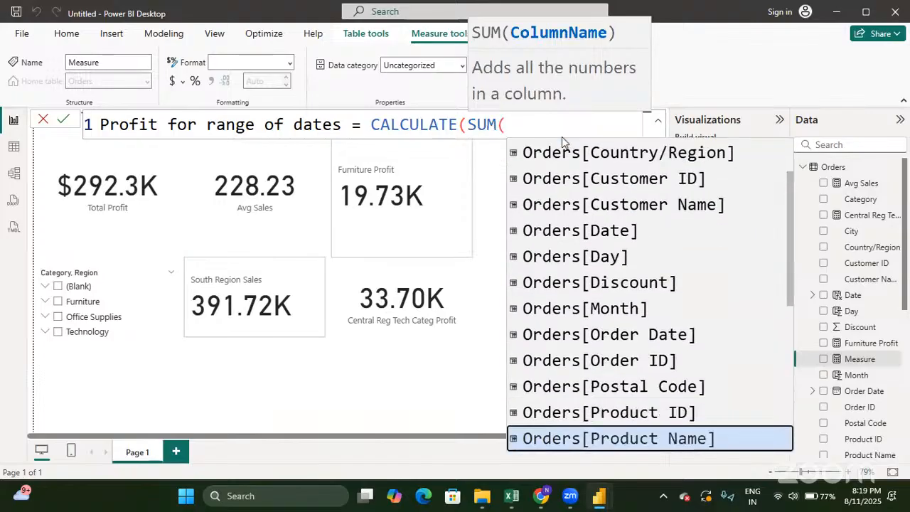
key("Down")
key("Down")
key("Tab")
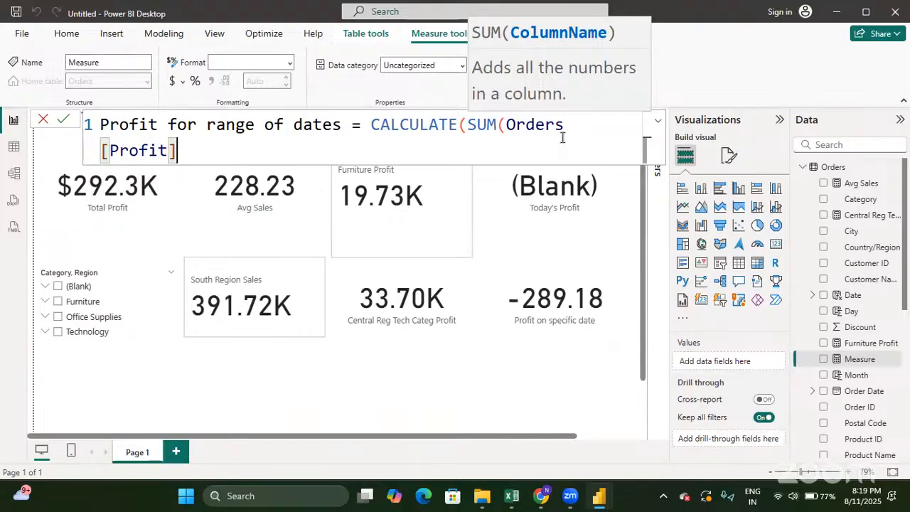
type(")")
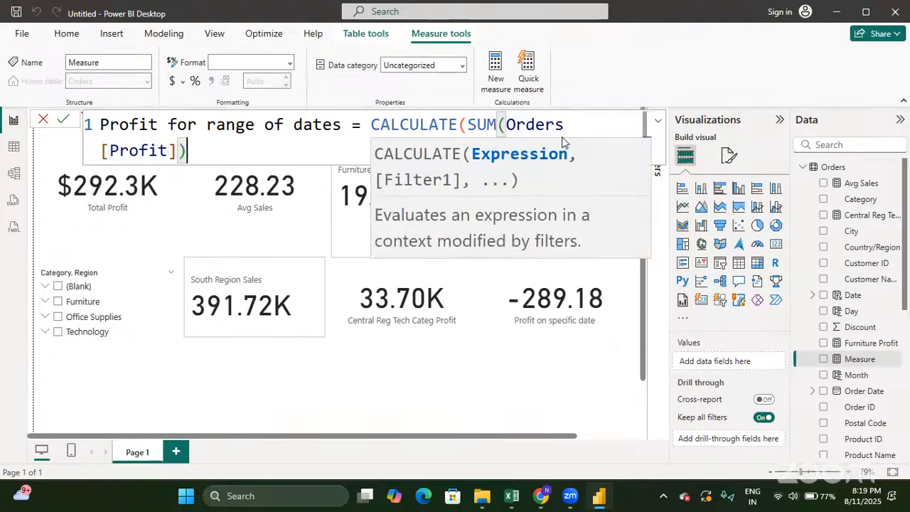
type(",")
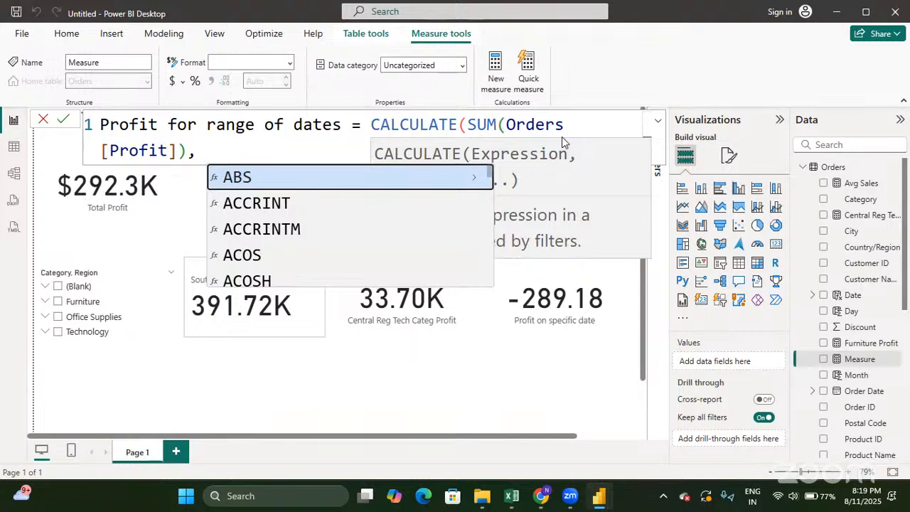
Step: Try starting the filter argument as a comparison with Orders[Order Date] =
type("ord")
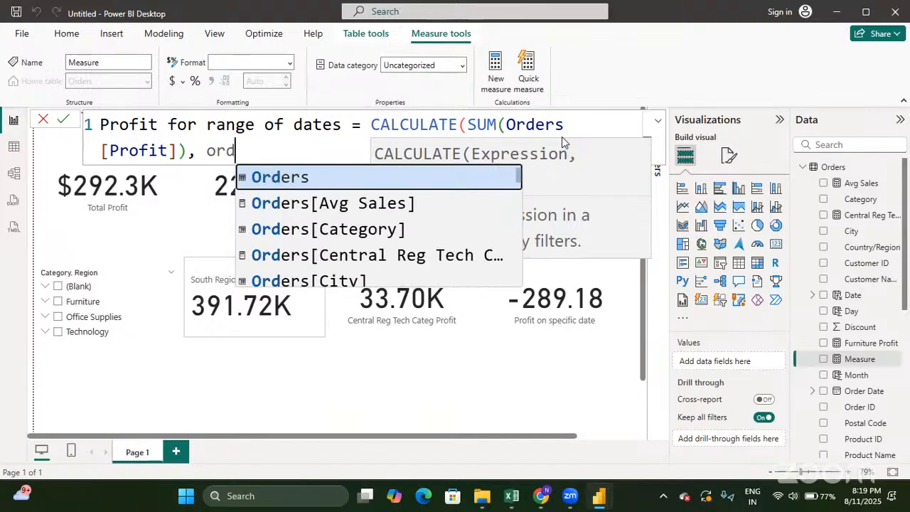
key("Down")
key("Down")
key("Down")
key("Down")
key("Down")
key("Down")
key("Down")
key("Down")
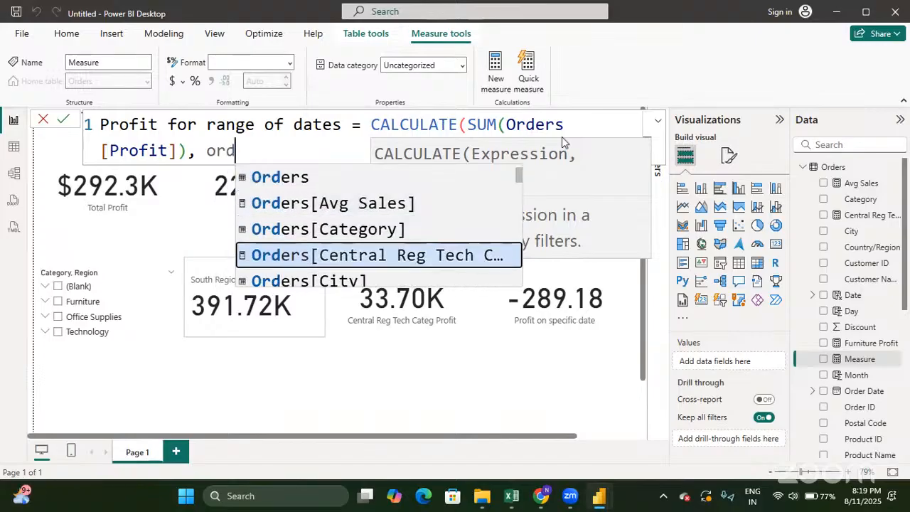
key("Down")
key("Down")
key("Down")
key("Down")
key("Down")
key("Down")
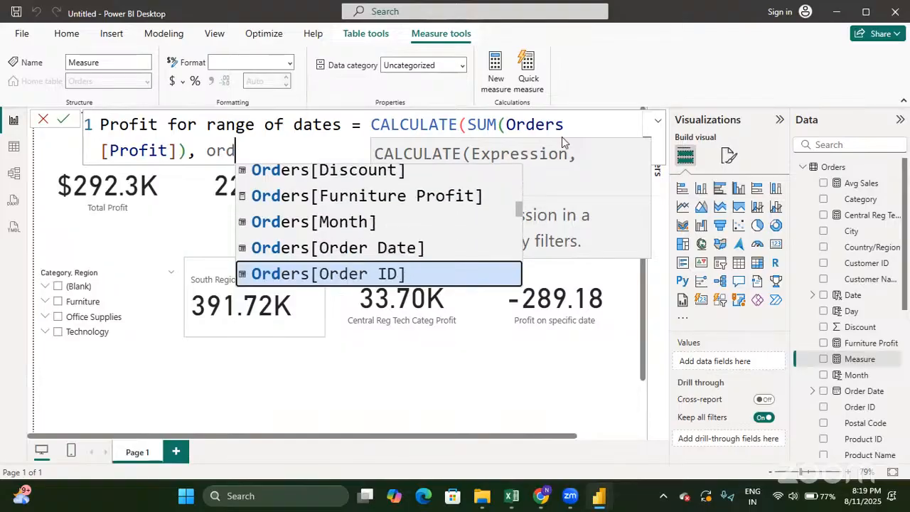
key("Up")
key("Tab")
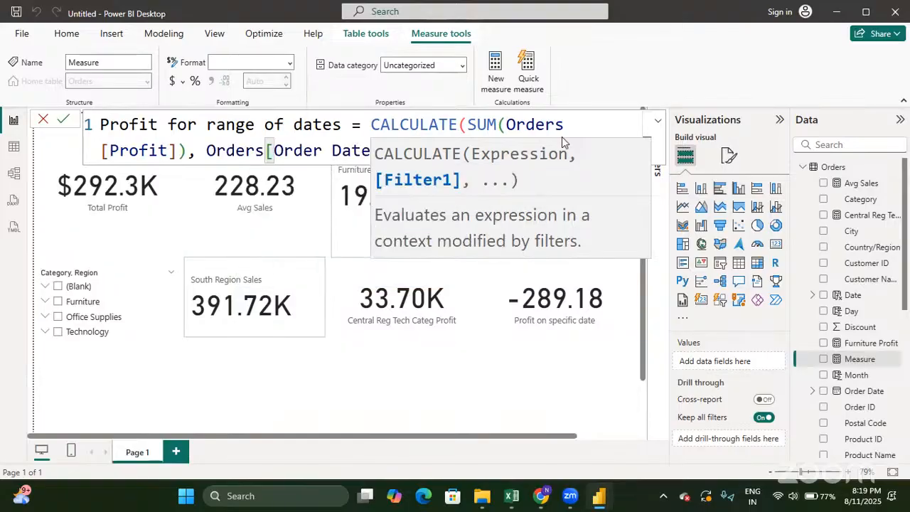
key("Escape")
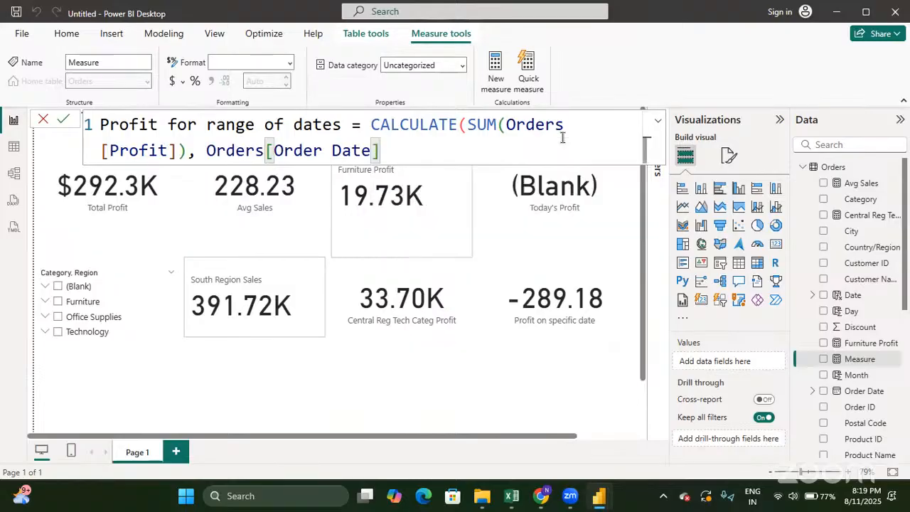
type("=")
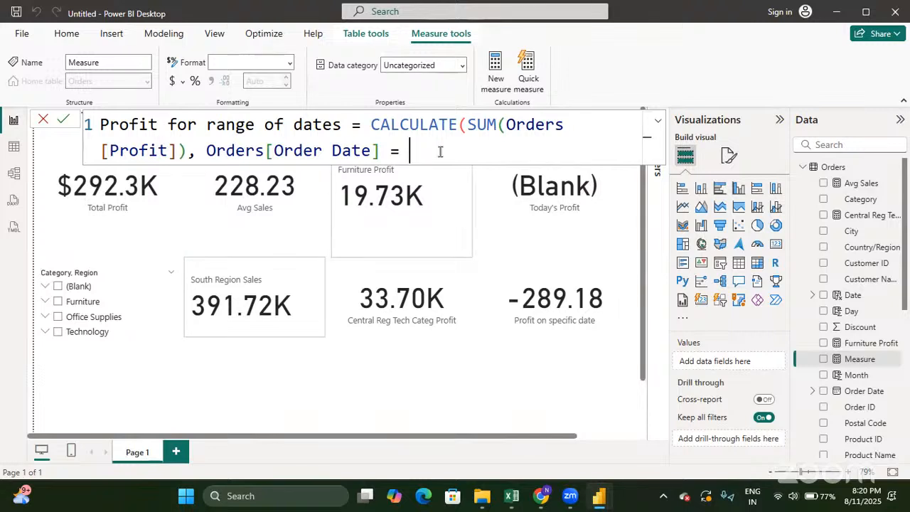
Step: Insert the DATESBETWEEN function at the end of the measure formula
type("da")
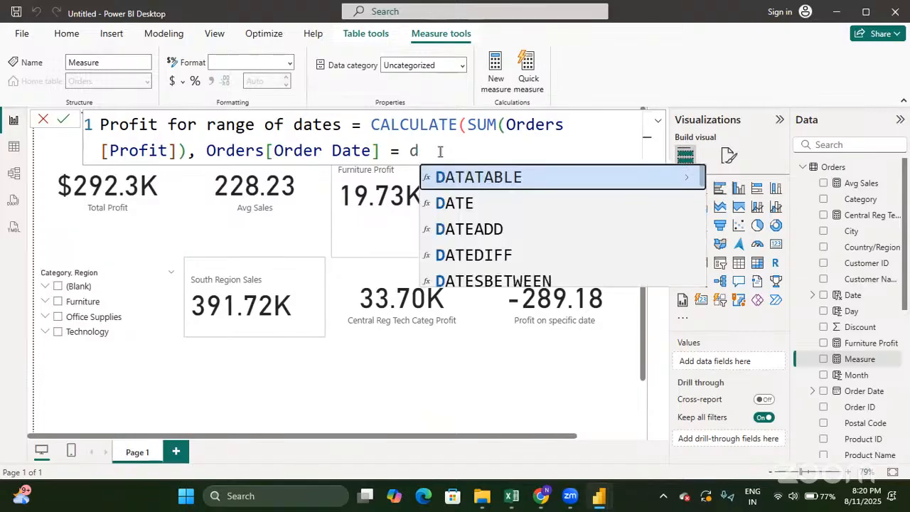
key("Down")
key("Down")
key("Down")
key("Down")
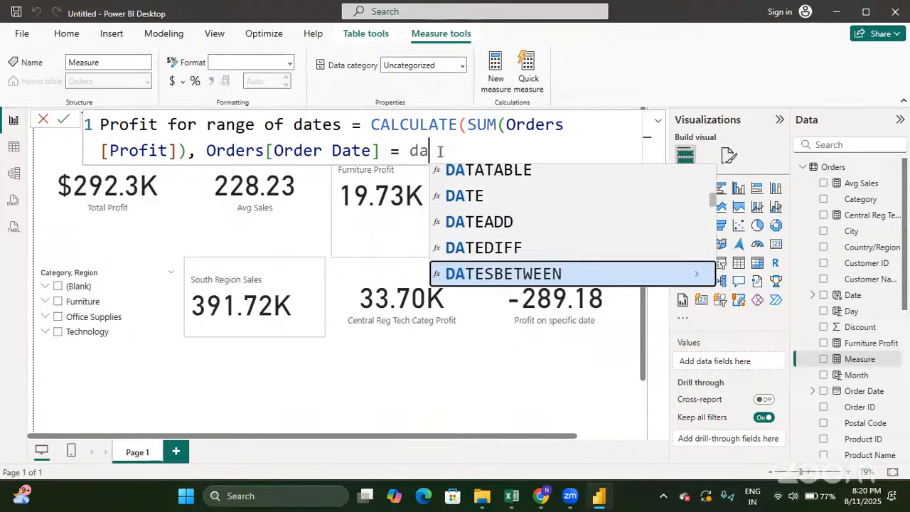
key("Tab")
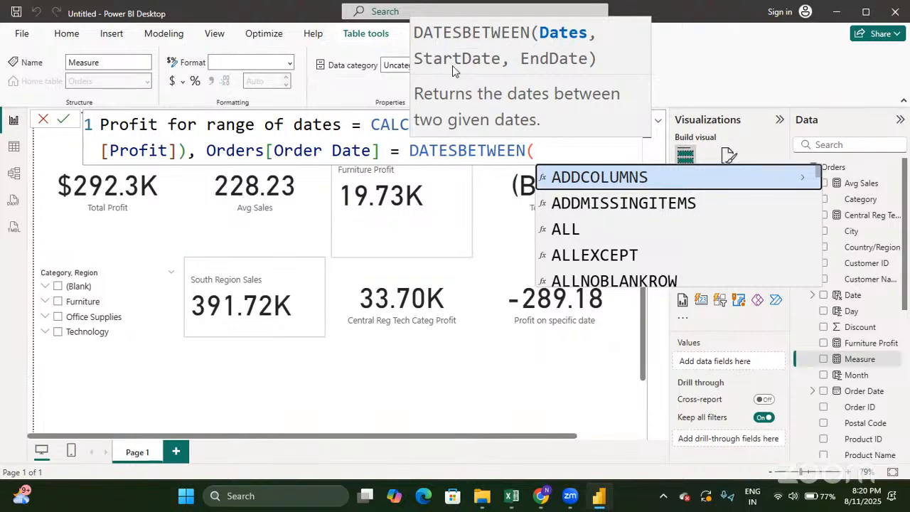
Step: Delete the Orders[Order Date] = text in front of DATESBETWEEN in the filter argument
left_click(410, 151)
key("BackSpace")
key("BackSpace")
key("BackSpace")
key("BackSpace")
key("BackSpace")
key("BackSpace")
key("BackSpace")
key("BackSpace")
key("BackSpace")
key("BackSpace")
key("BackSpace")
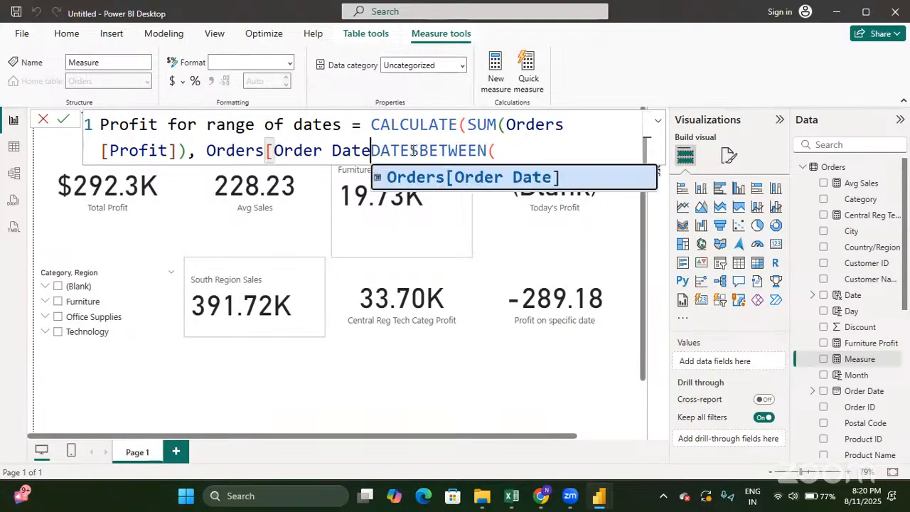
key("BackSpace")
key("BackSpace")
key("BackSpace")
key("BackSpace")
key("BackSpace")
key("BackSpace")
key("BackSpace")
key("BackSpace")
key("BackSpace")
key("BackSpace")
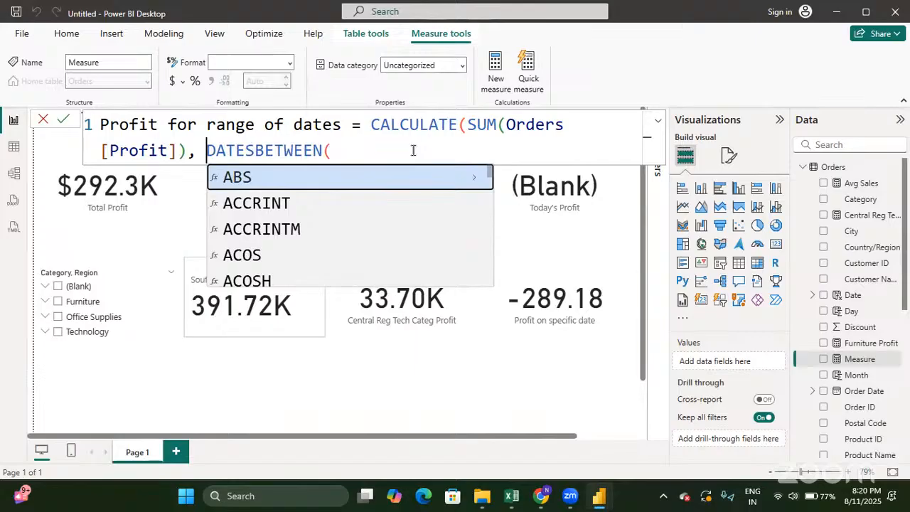
Step: Enter Orders[Order Date] as the dates argument of DATESBETWEEN, followed by a comma
left_click(410, 151)
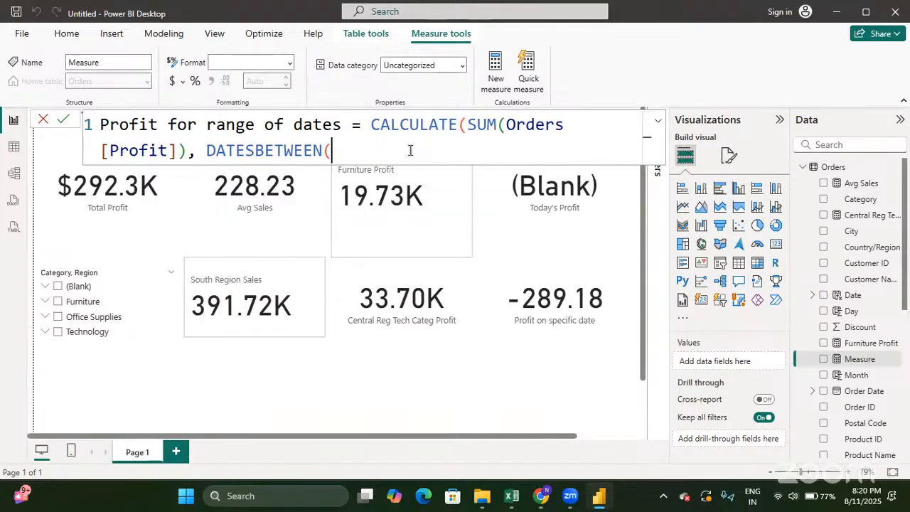
type("ord")
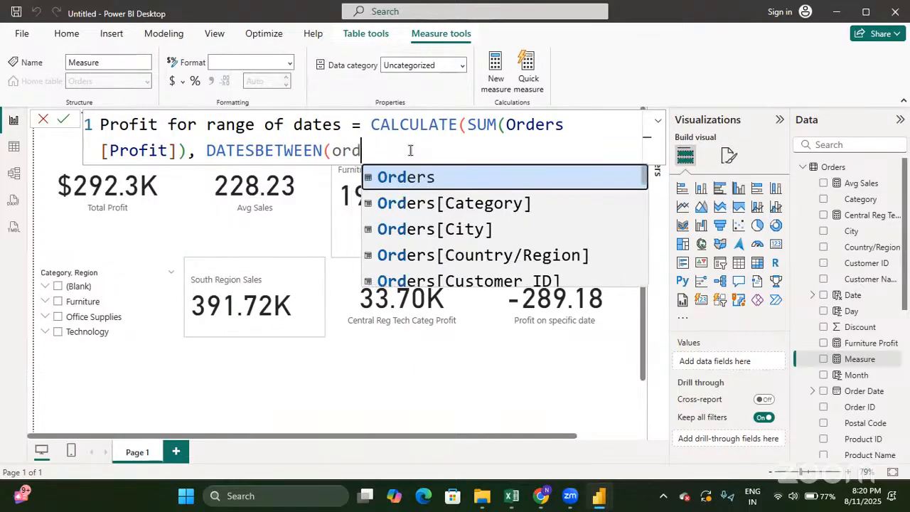
type("er")
key("Down")
key("Down")
key("Down")
key("Down")
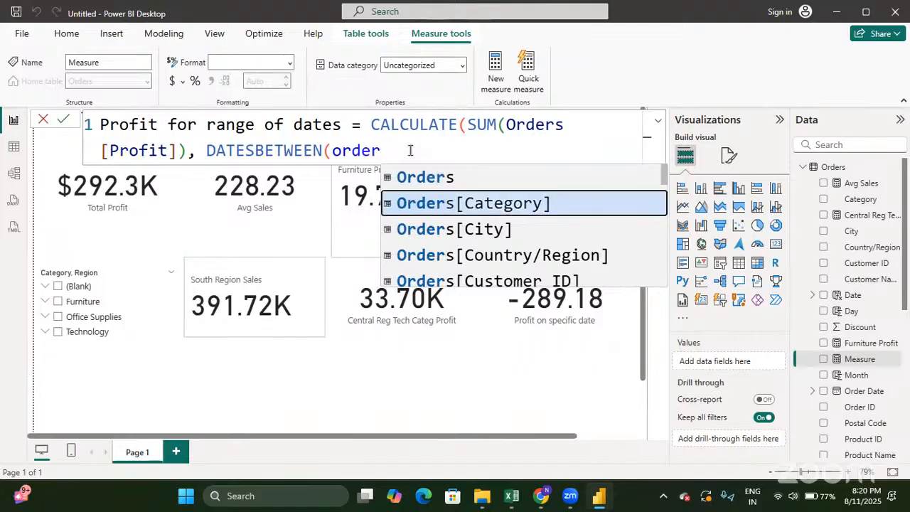
key("Down")
key("Down")
key("Down")
key("Down")
key("Down")
key("Down")
key("Down")
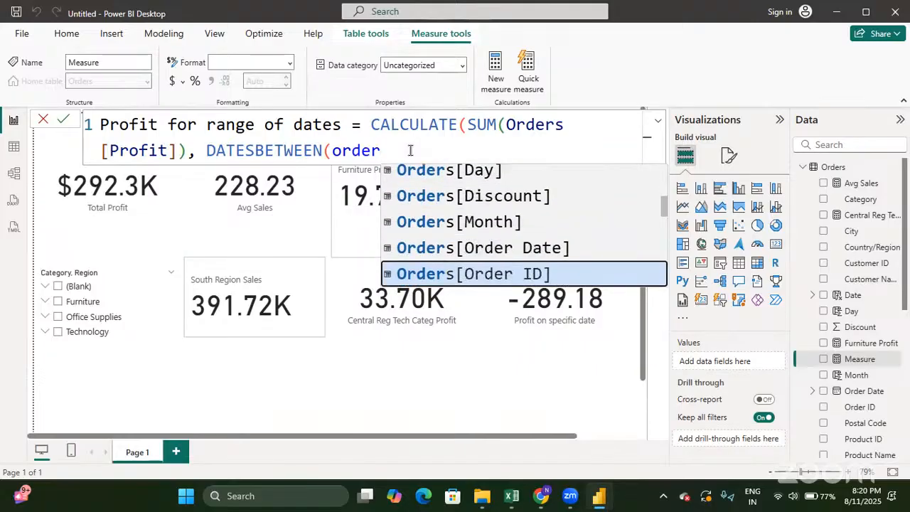
key("Up")
key("Tab")
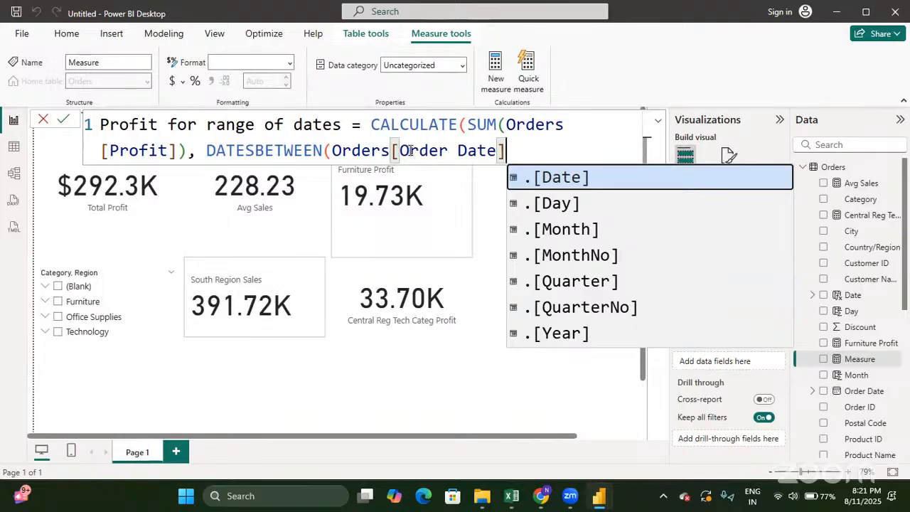
type(",")
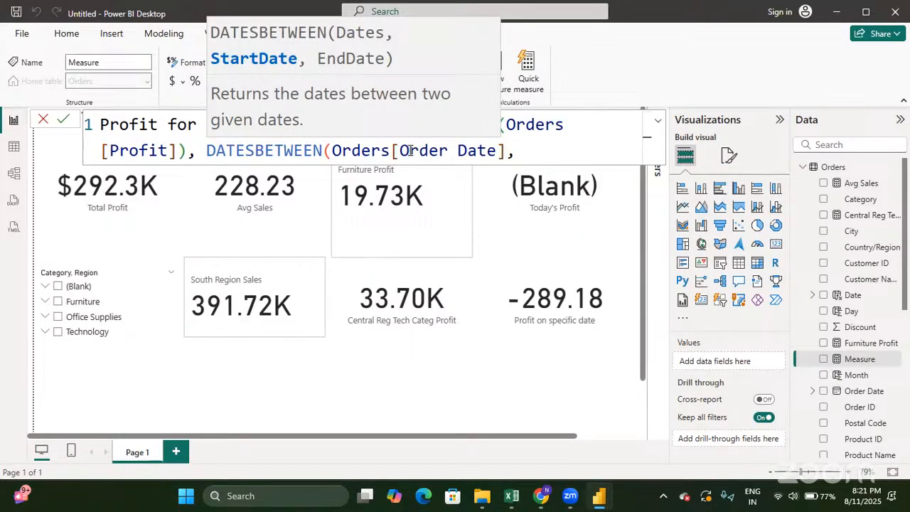
Step: Enter DATE(2022, 08, 15) as the start date of DATESBETWEEN
type(" date")
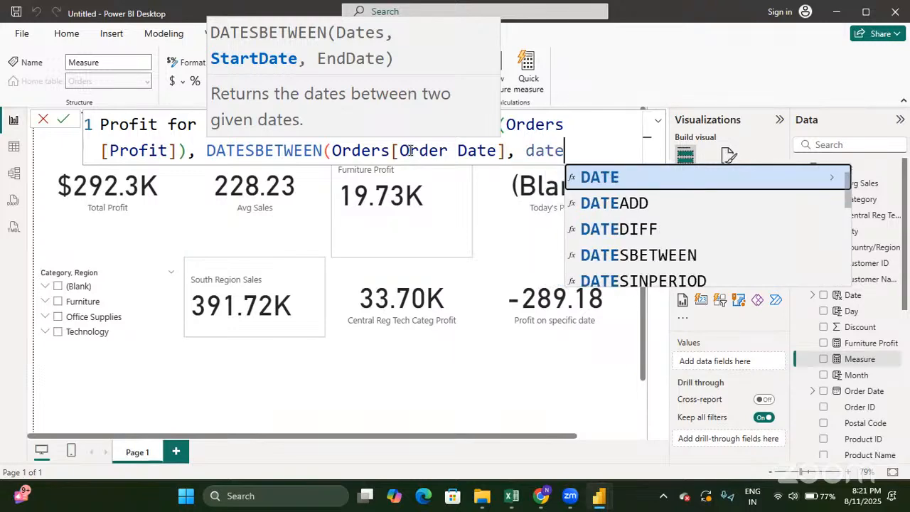
key("Tab")
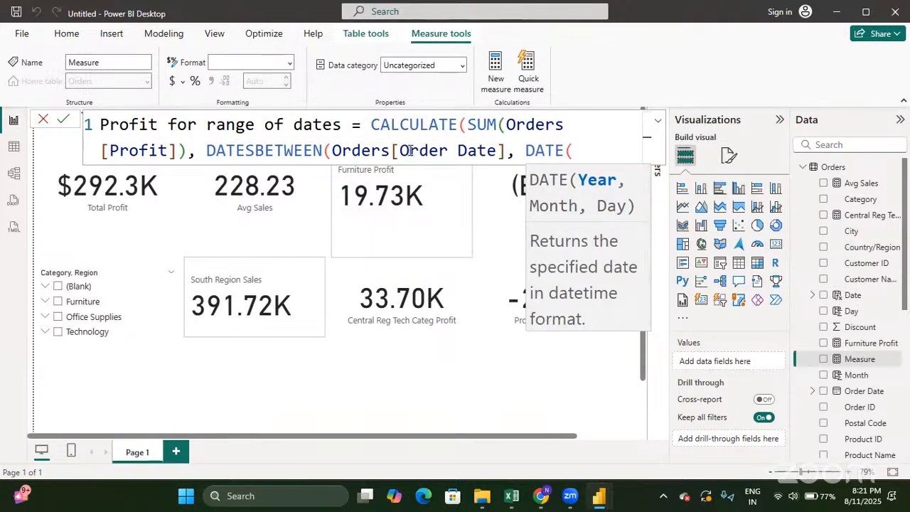
type("2022")
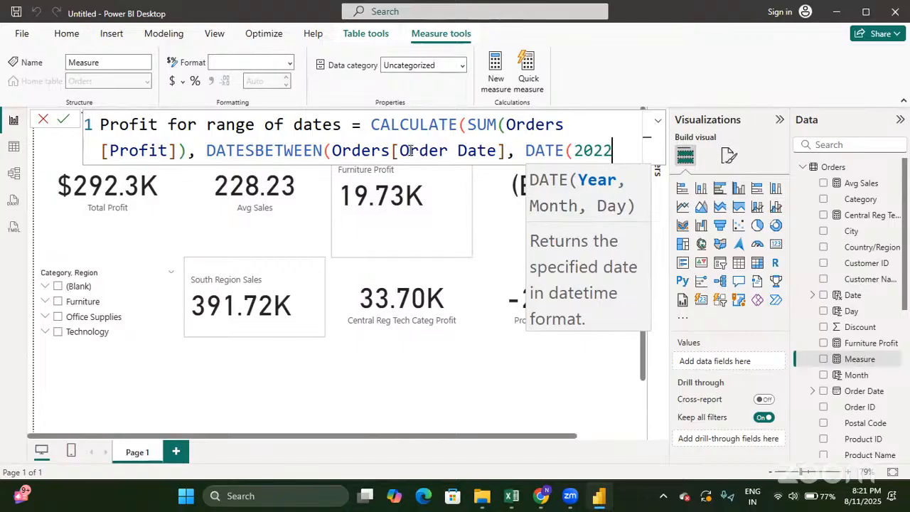
type(", 0")
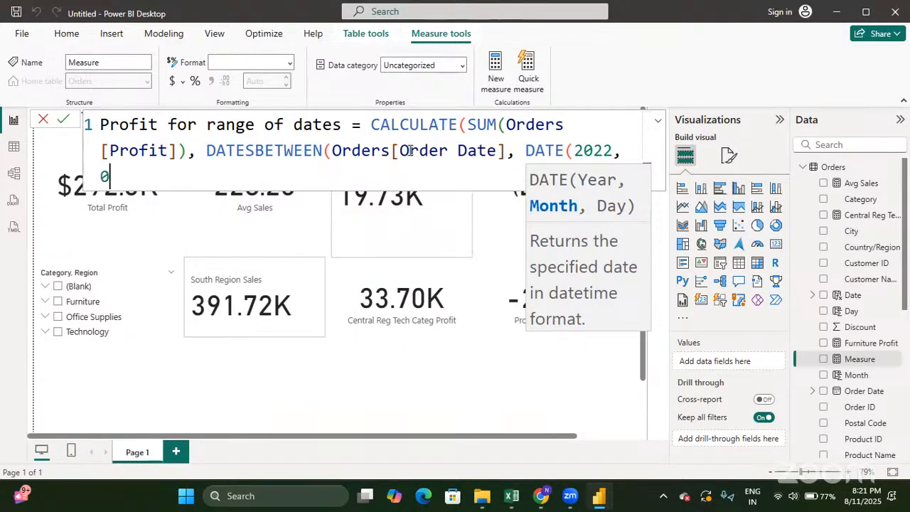
type("8, ")
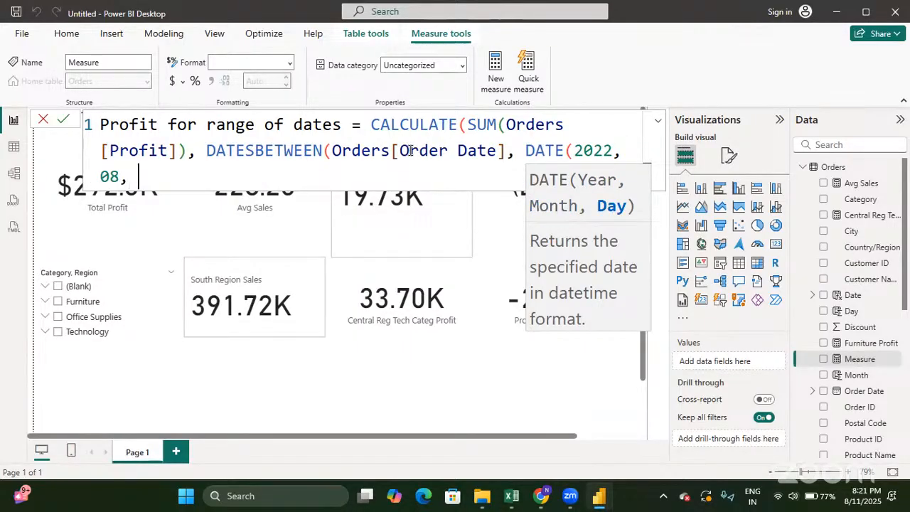
type("15)")
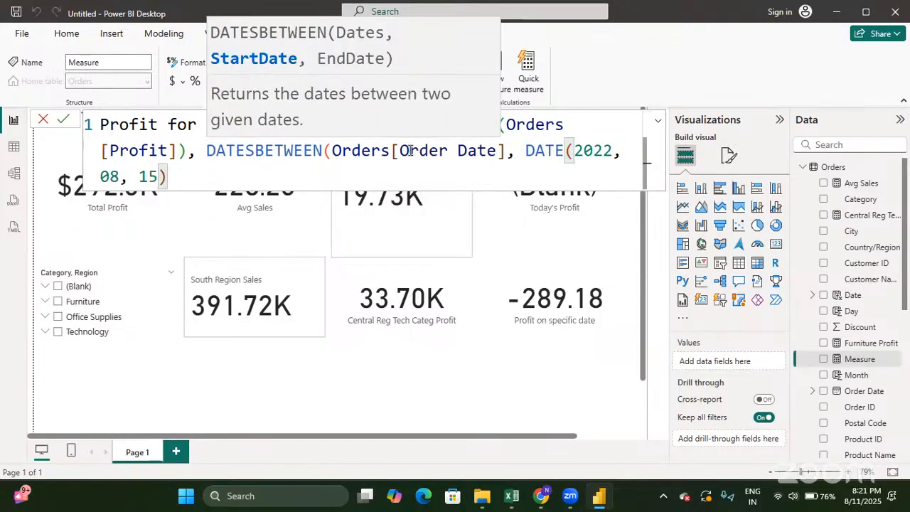
Step: Enter DATE(2023, 08, 15) as the end date of DATESBETWEEN
type(", ")
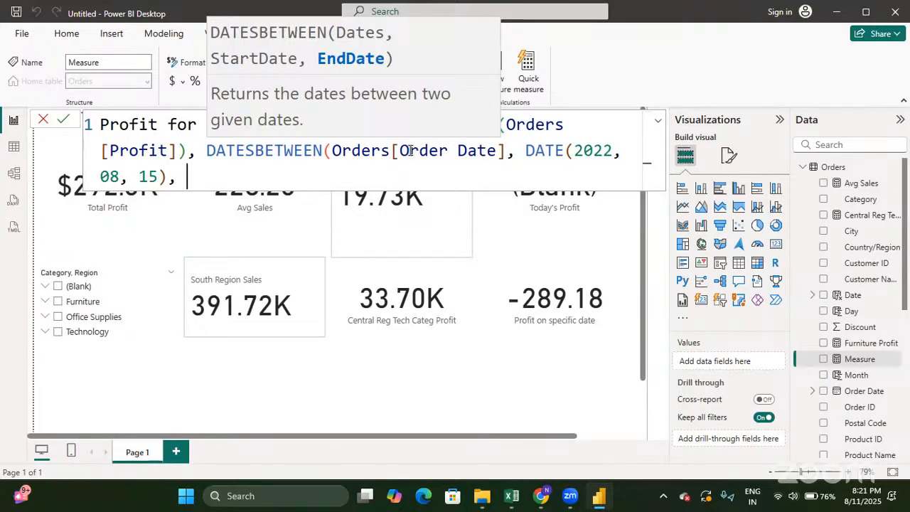
type("date")
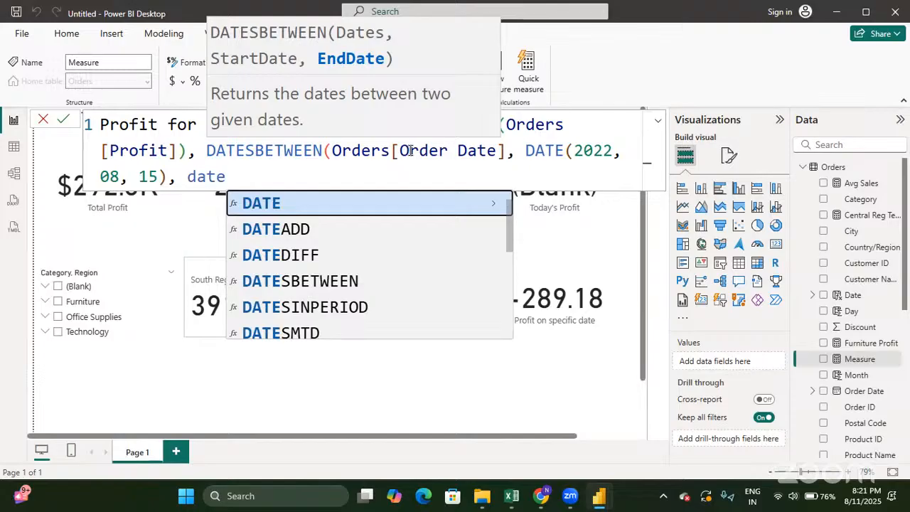
key("Tab")
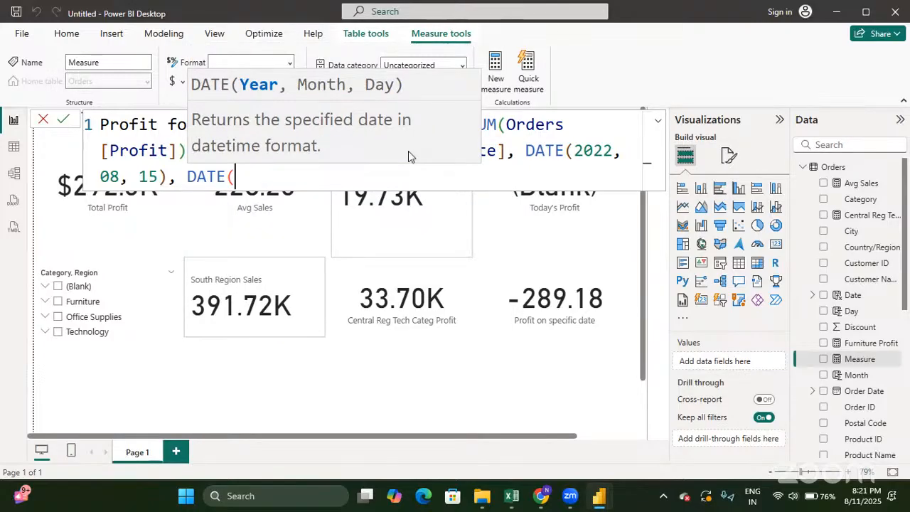
type("2023, 0")
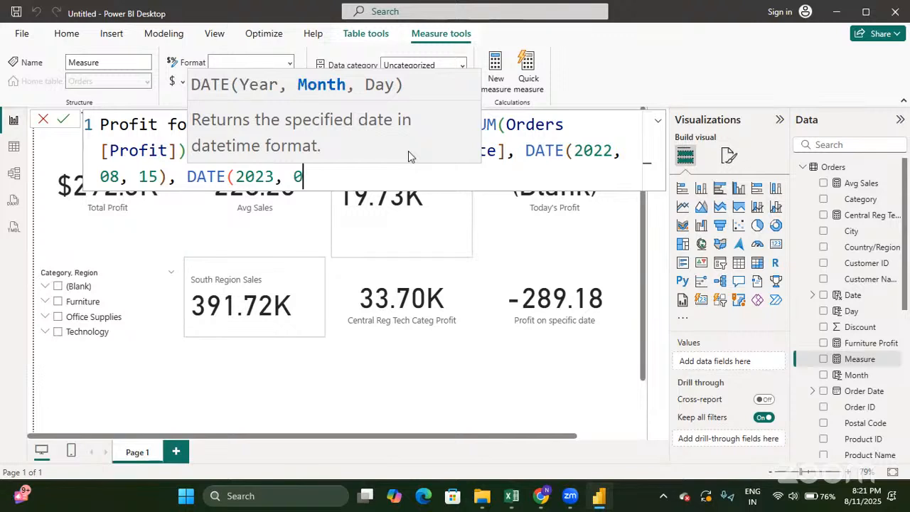
type("8, ")
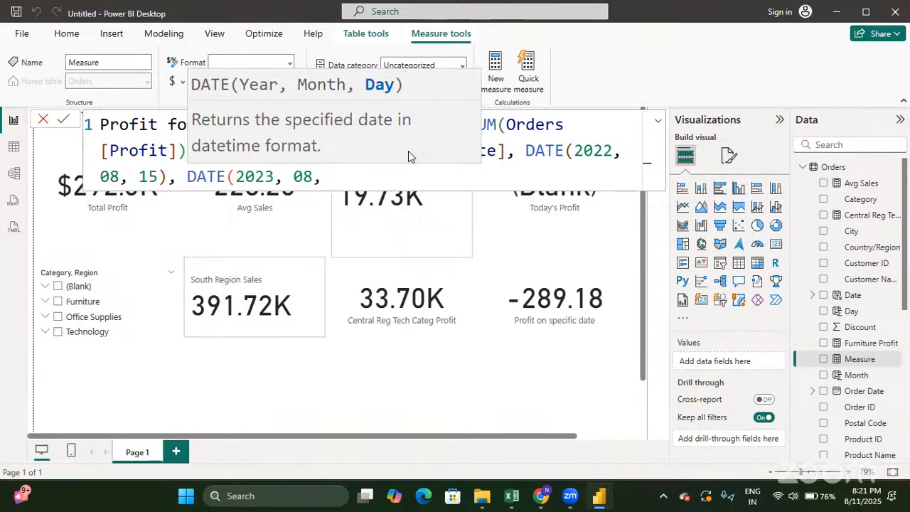
type("15)")
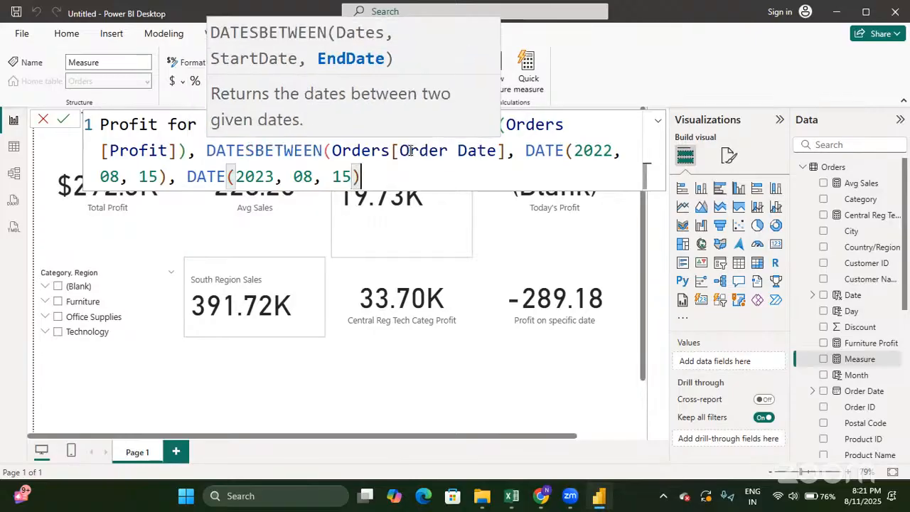
Step: Close the DATESBETWEEN and CALCULATE parentheses and commit the Profit for range of dates measure
type(")")
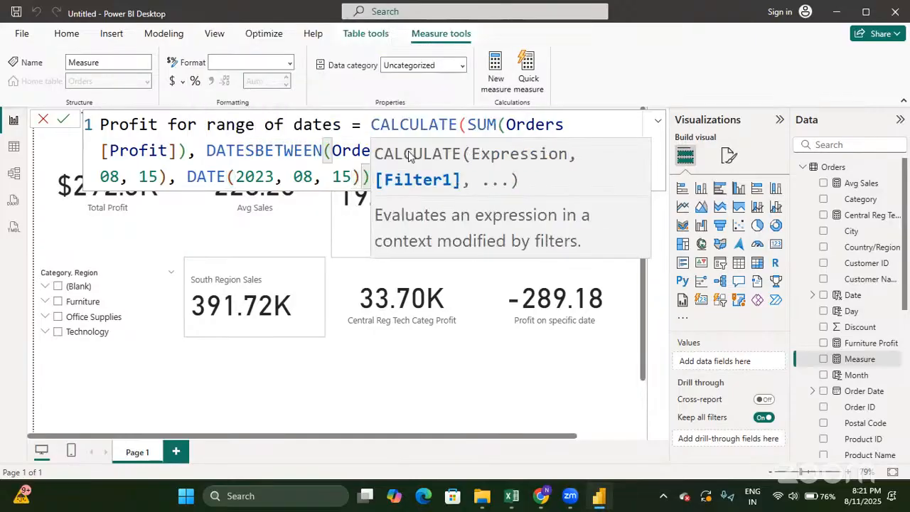
type(")")
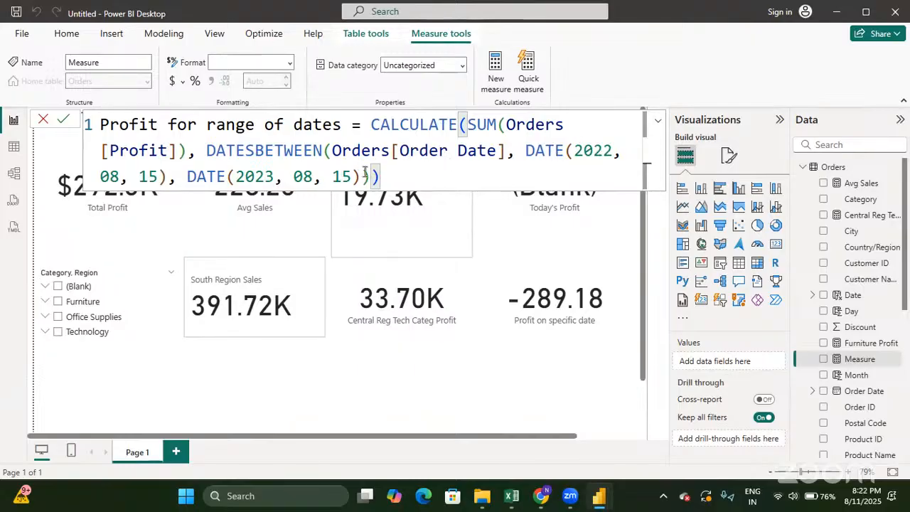
left_click(545, 150)
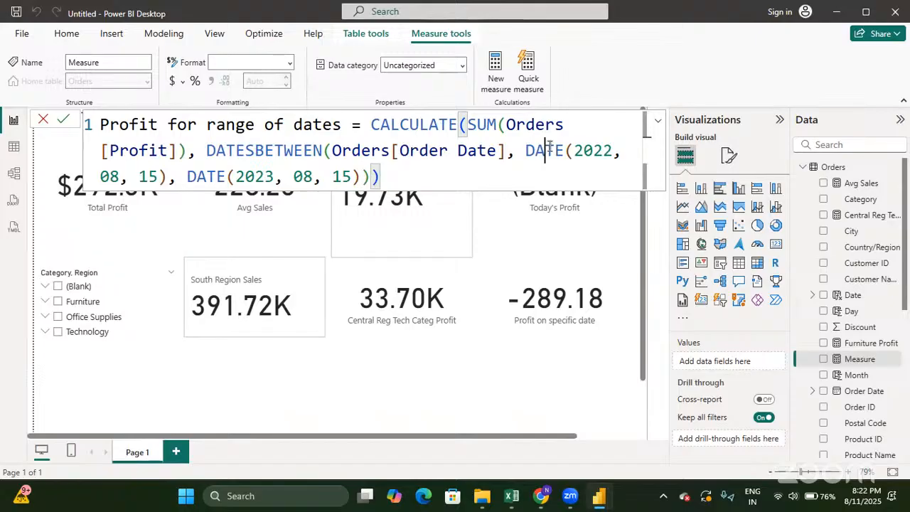
left_click(329, 178)
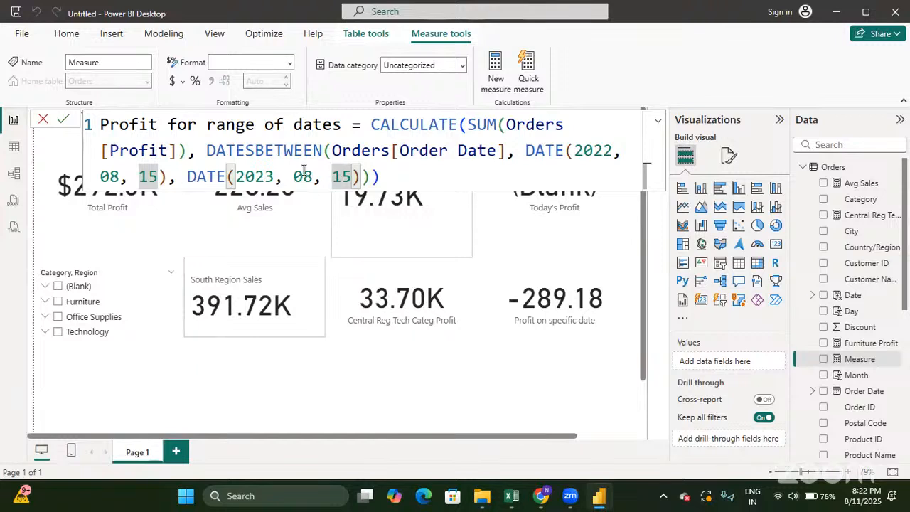
left_click(407, 171)
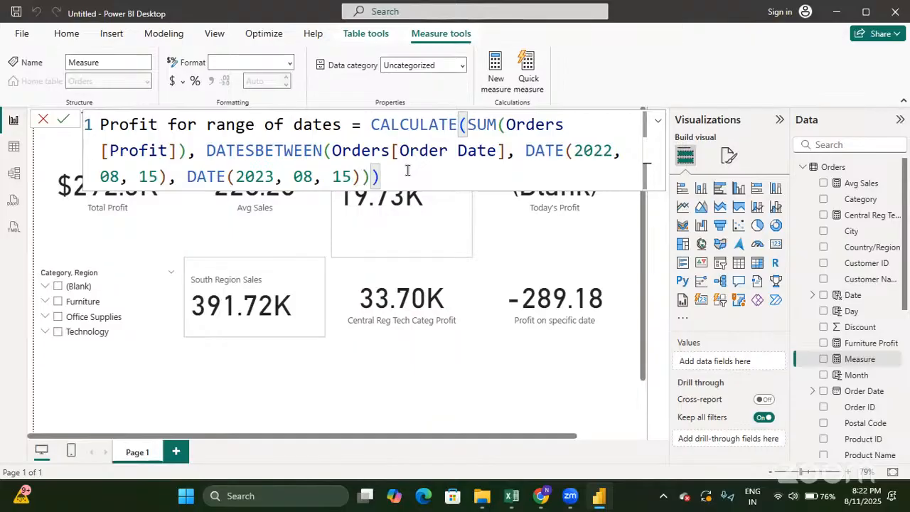
key("Return")
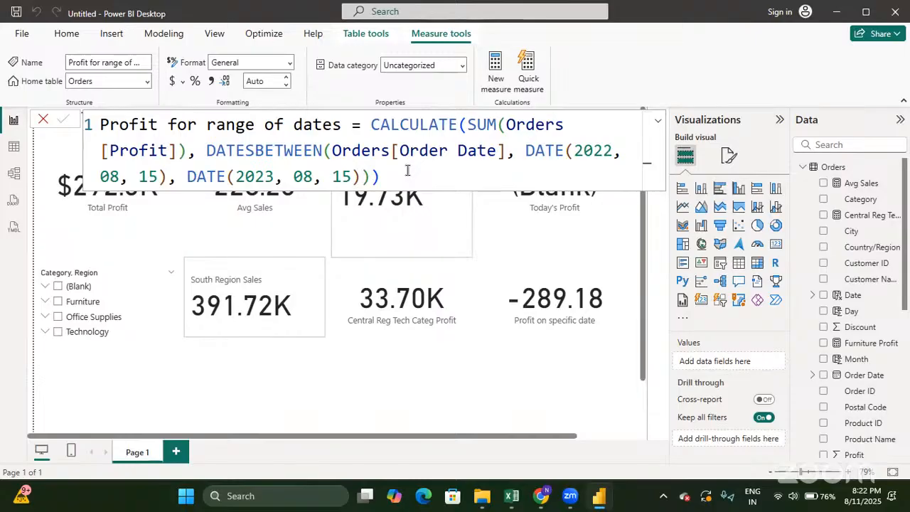
left_click(415, 383)
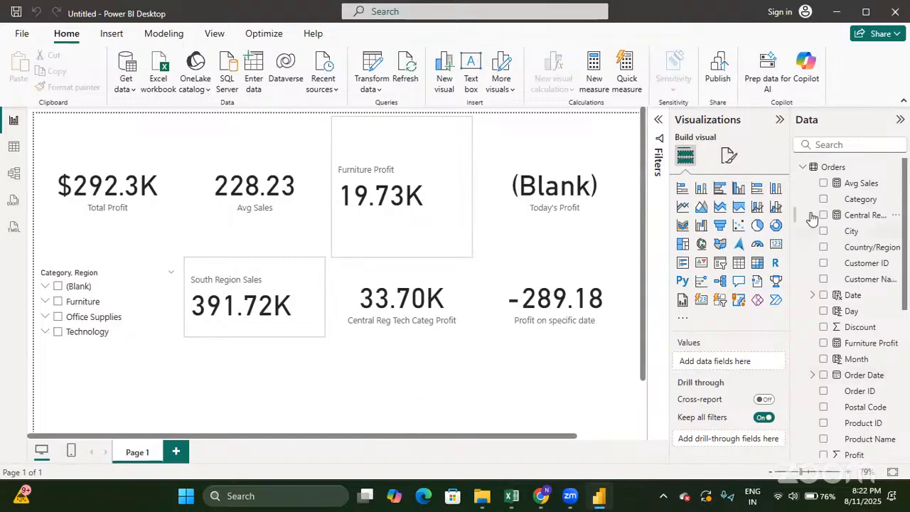
Step: Add an empty card visual and place it below the Central Reg Tech Categ Profit card, widened to match it
left_click(773, 245)
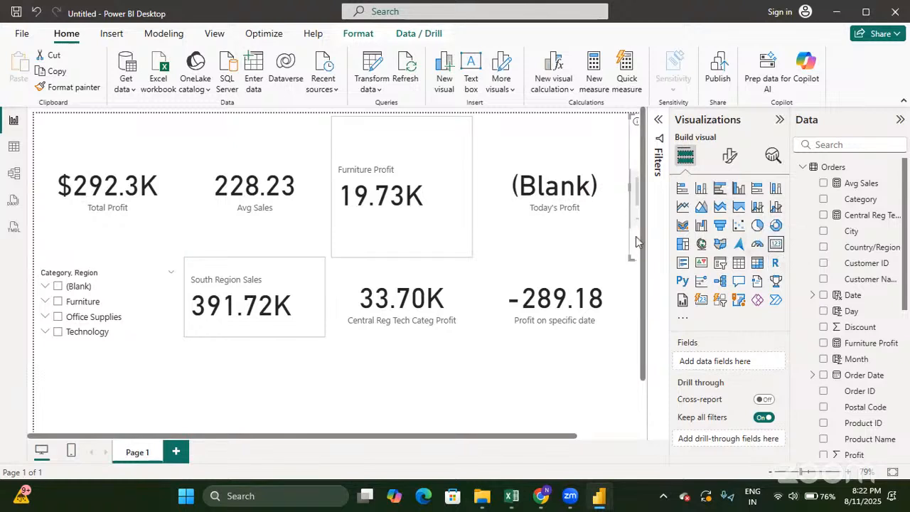
left_click_drag(636, 236, 535, 403)
left_click_drag(565, 377, 510, 386)
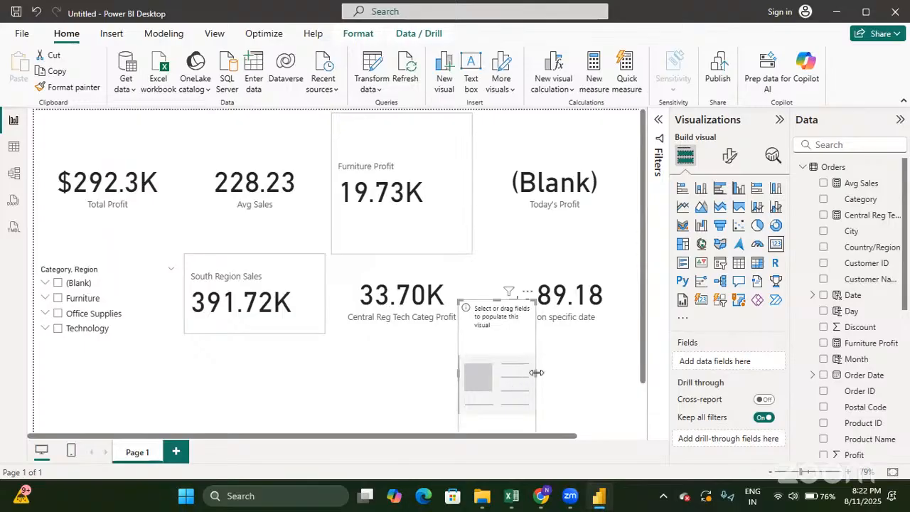
left_click_drag(534, 377, 430, 412)
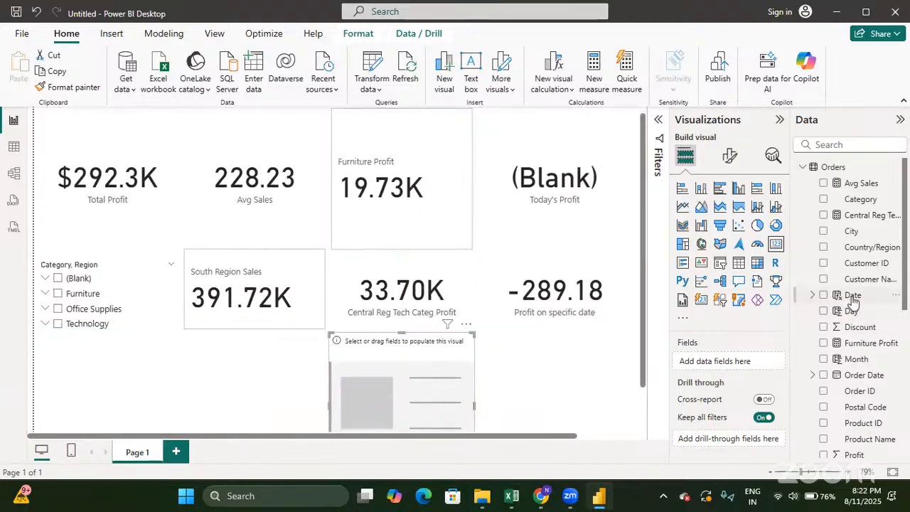
Step: Show the Profit for range of dates measure on the new card and deselect the card
scroll(853, 299, "down", 3)
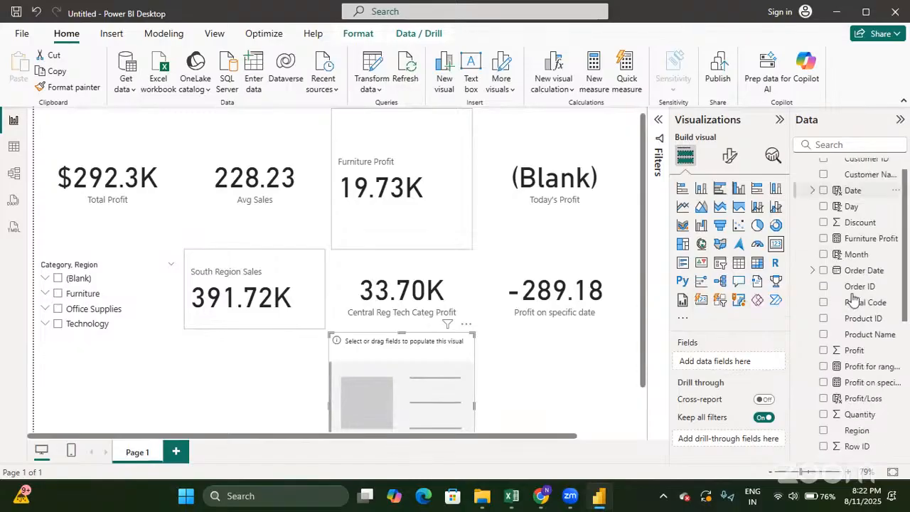
scroll(852, 299, "down", 4)
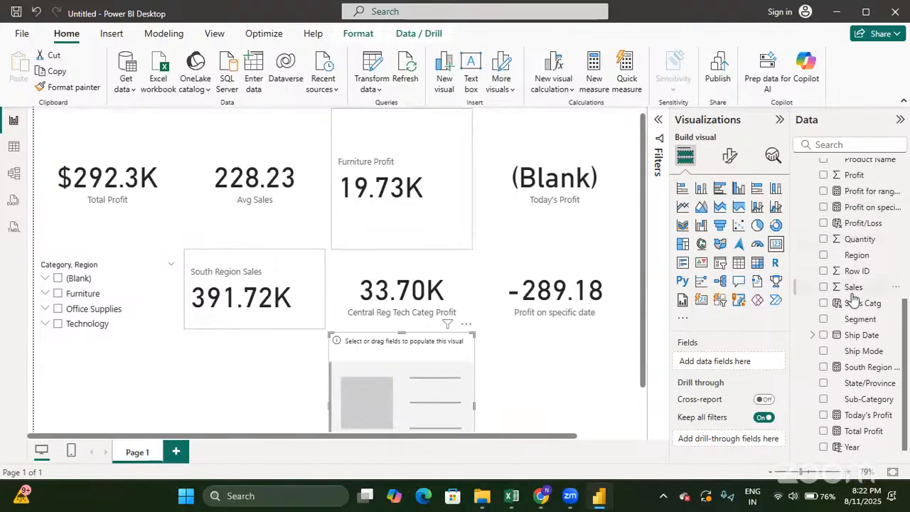
scroll(853, 330, "up", 1)
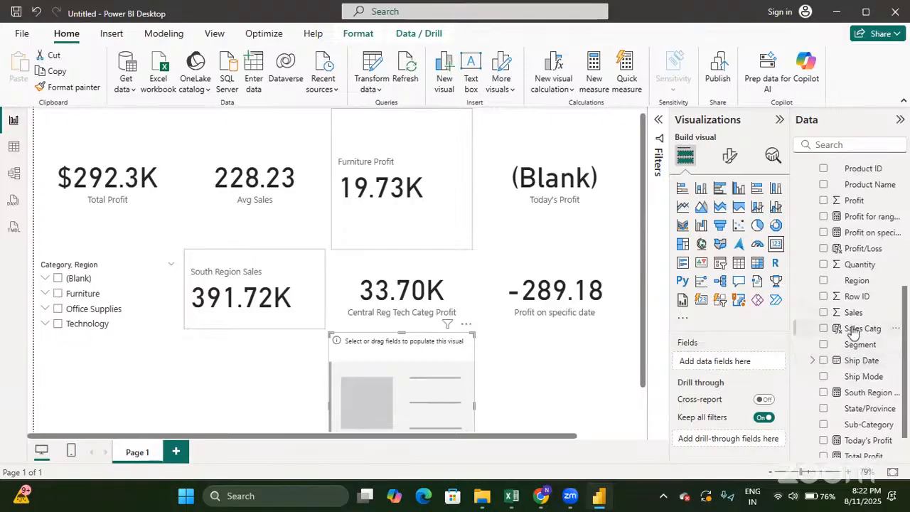
left_click(823, 216)
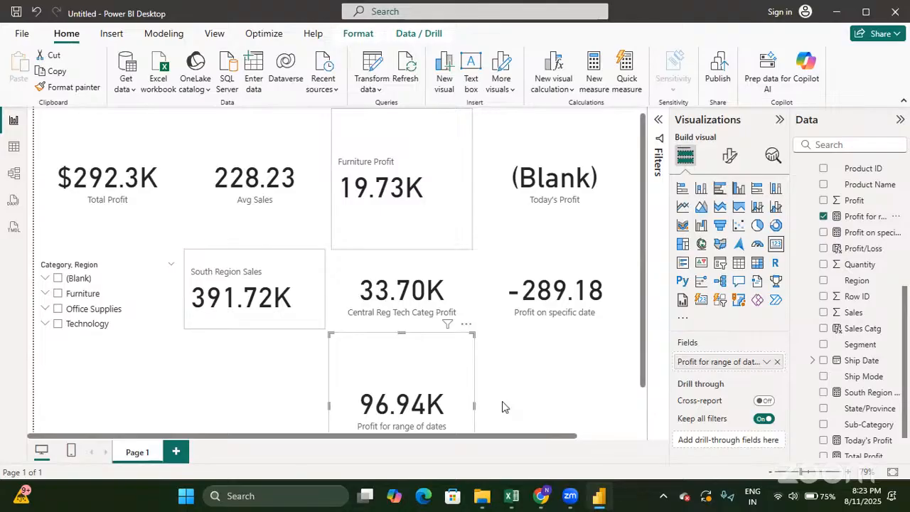
left_click(502, 402)
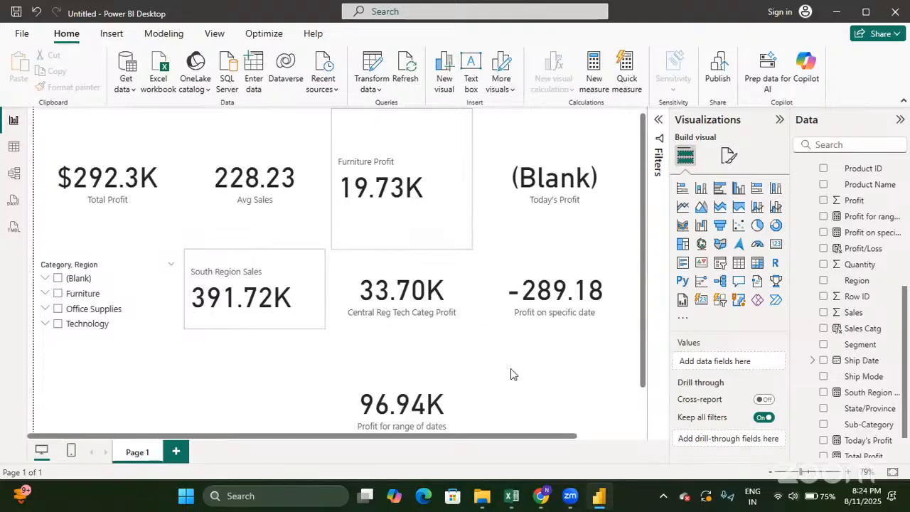
Step: Review the formula of the Profit for range of dates measure, then return to the report canvas
scroll(513, 374, "up", 1)
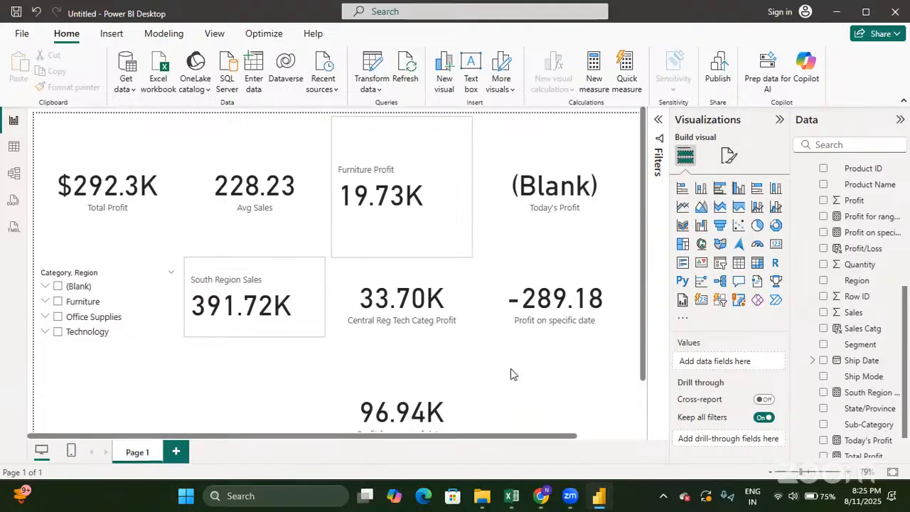
left_click(414, 390)
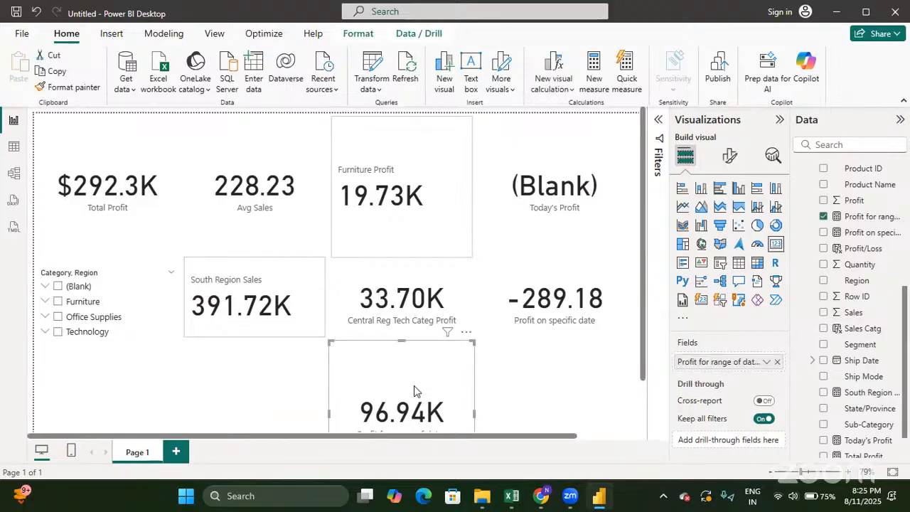
left_click(859, 218)
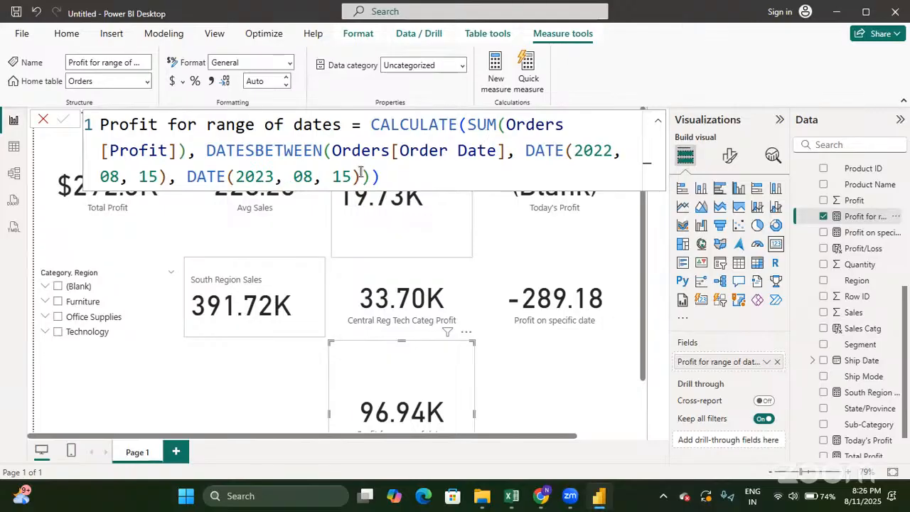
left_click(279, 382)
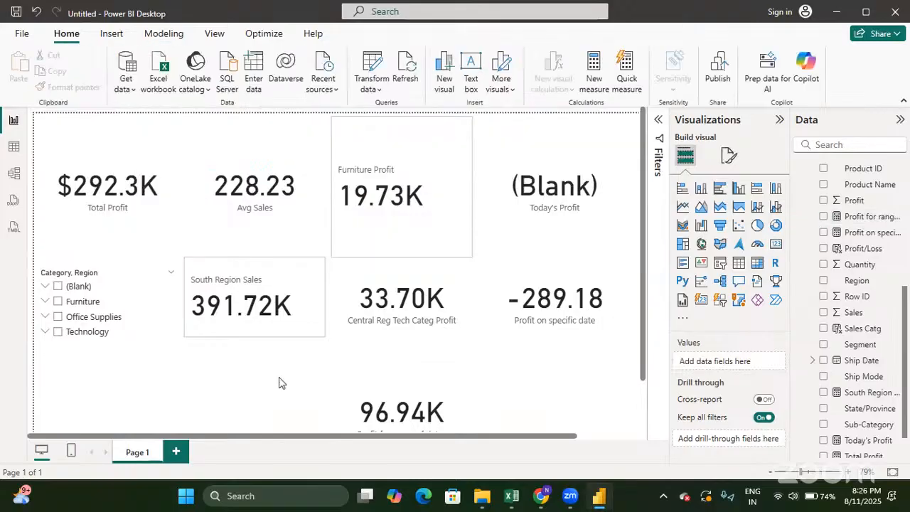